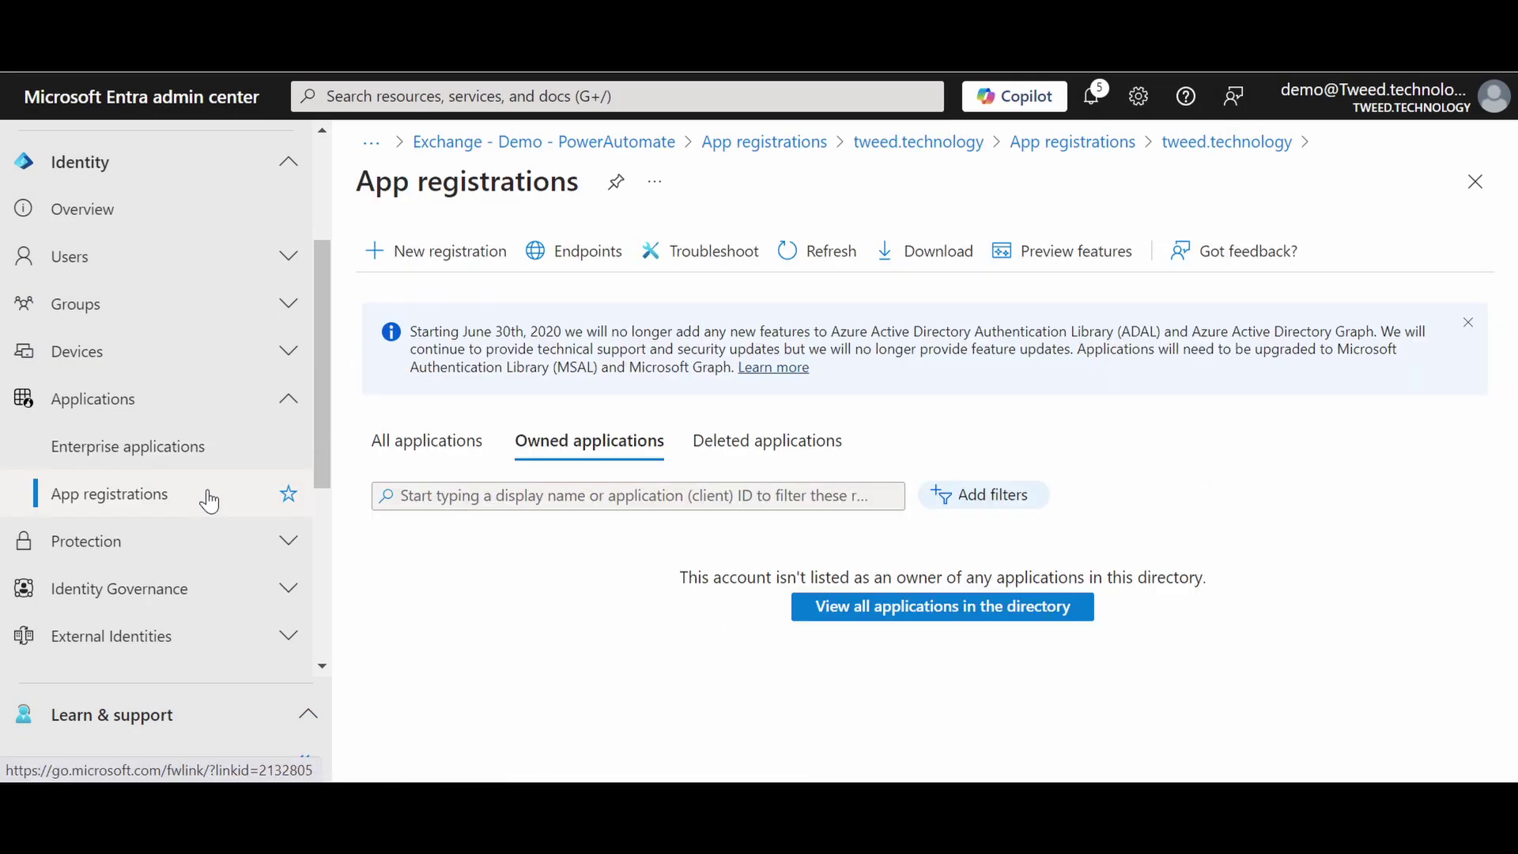
# Step: Register a new single-tenant app named 'Exchange - Demo - PowerAutomate'
pyautogui.click(489, 250)
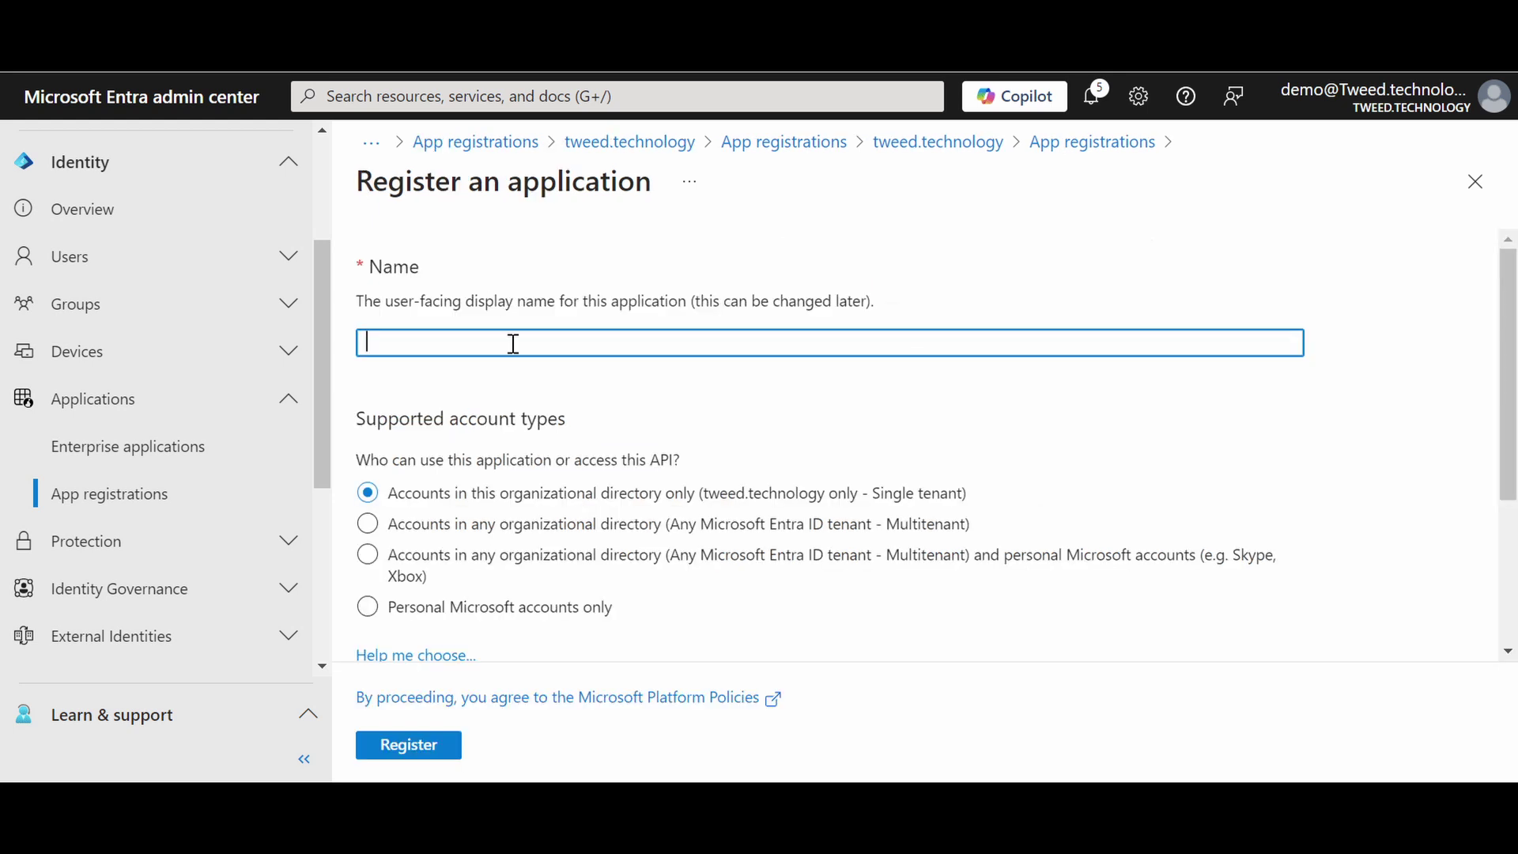
pyautogui.write('Exchange - Demo - PowerAutomate')
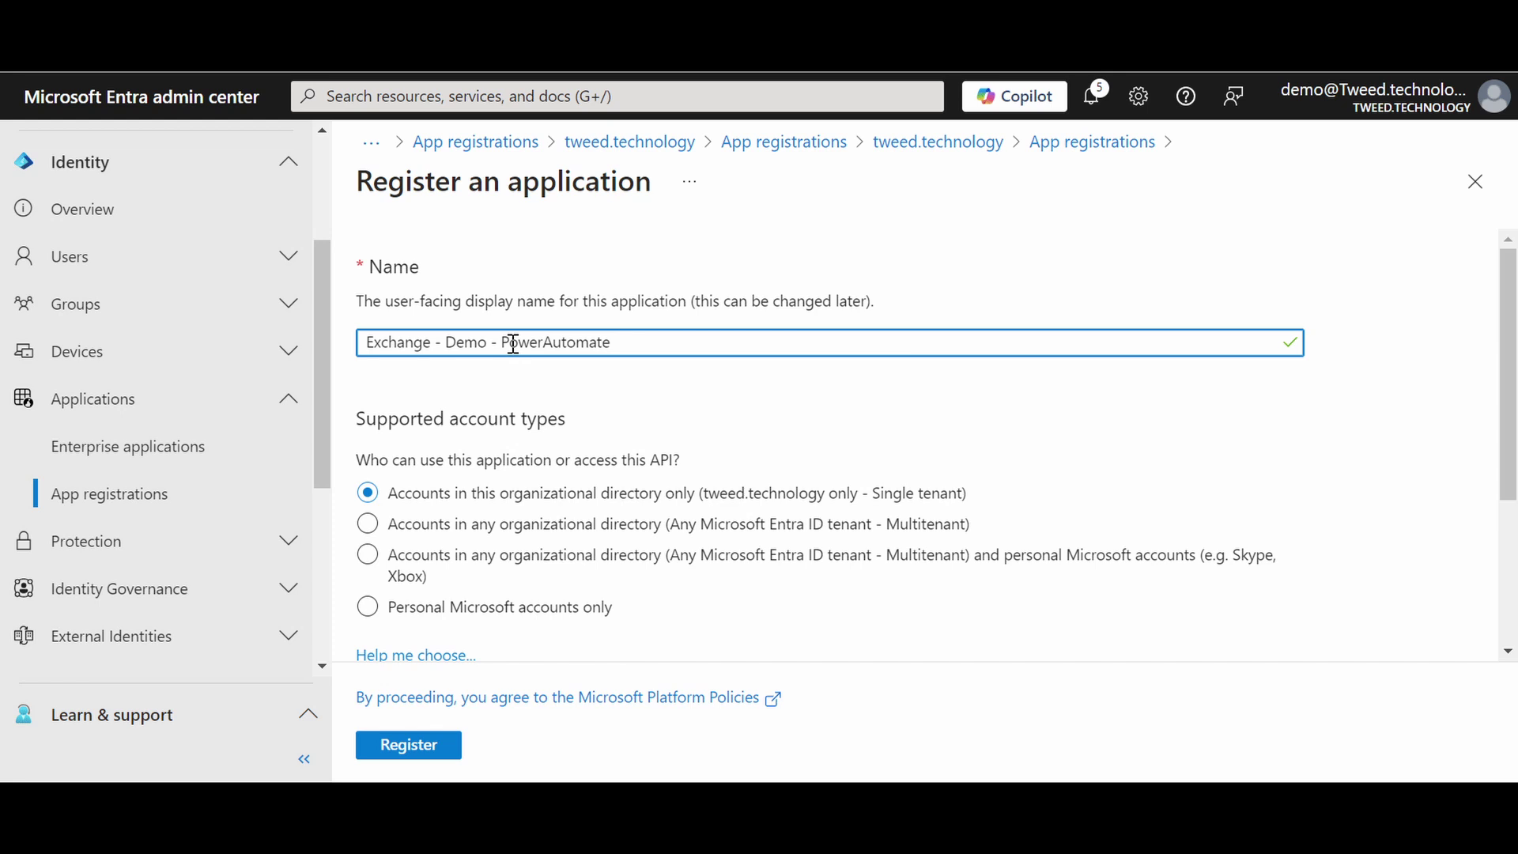
pyautogui.click(422, 750)
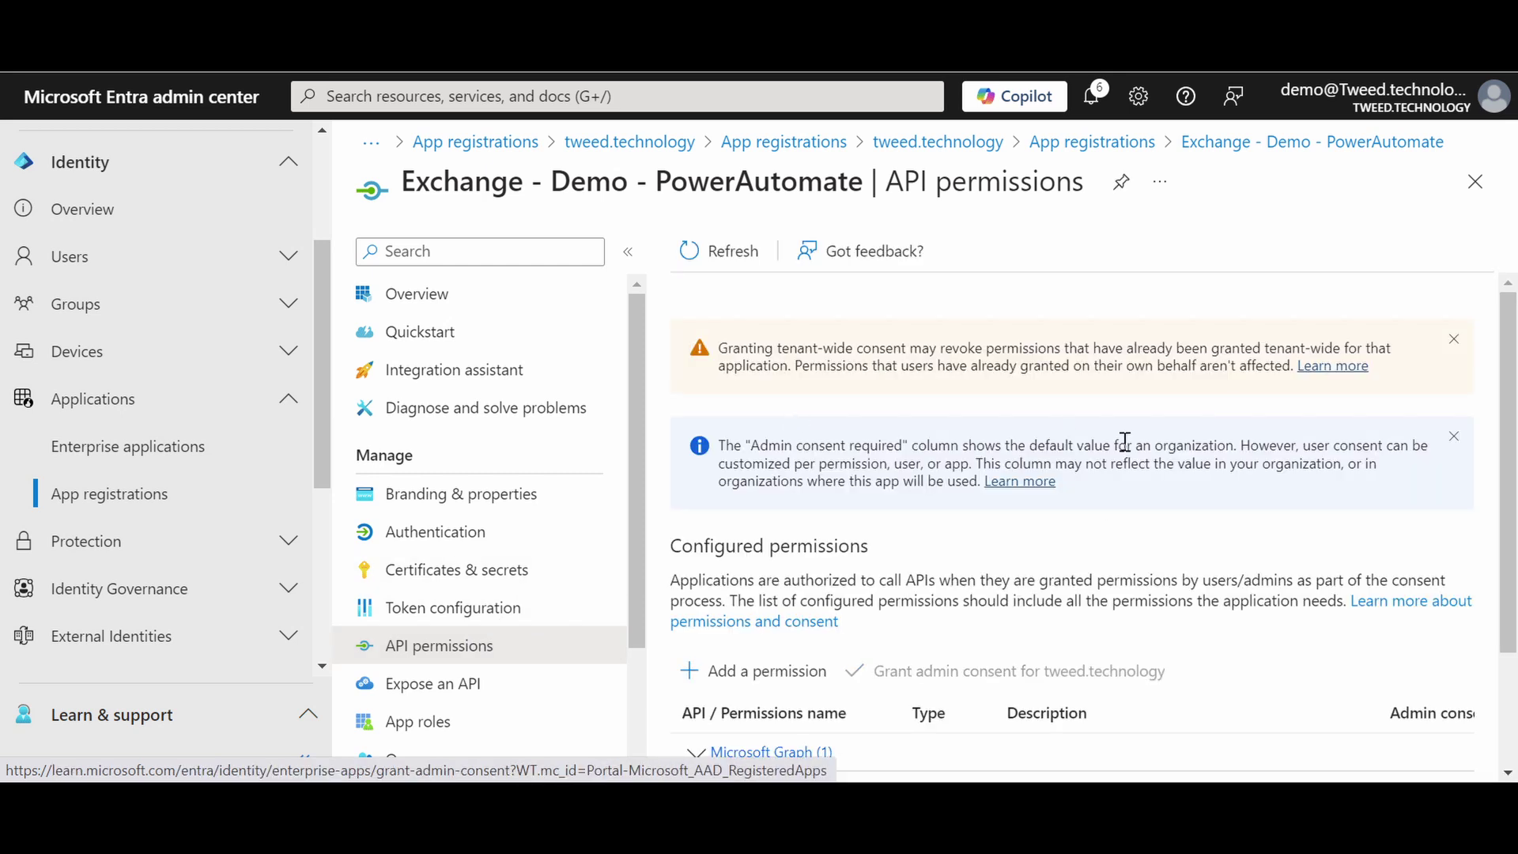
# Step: Add the Microsoft Graph application permission Mail.Send to the app
pyautogui.scroll(-1, 1510, 430)
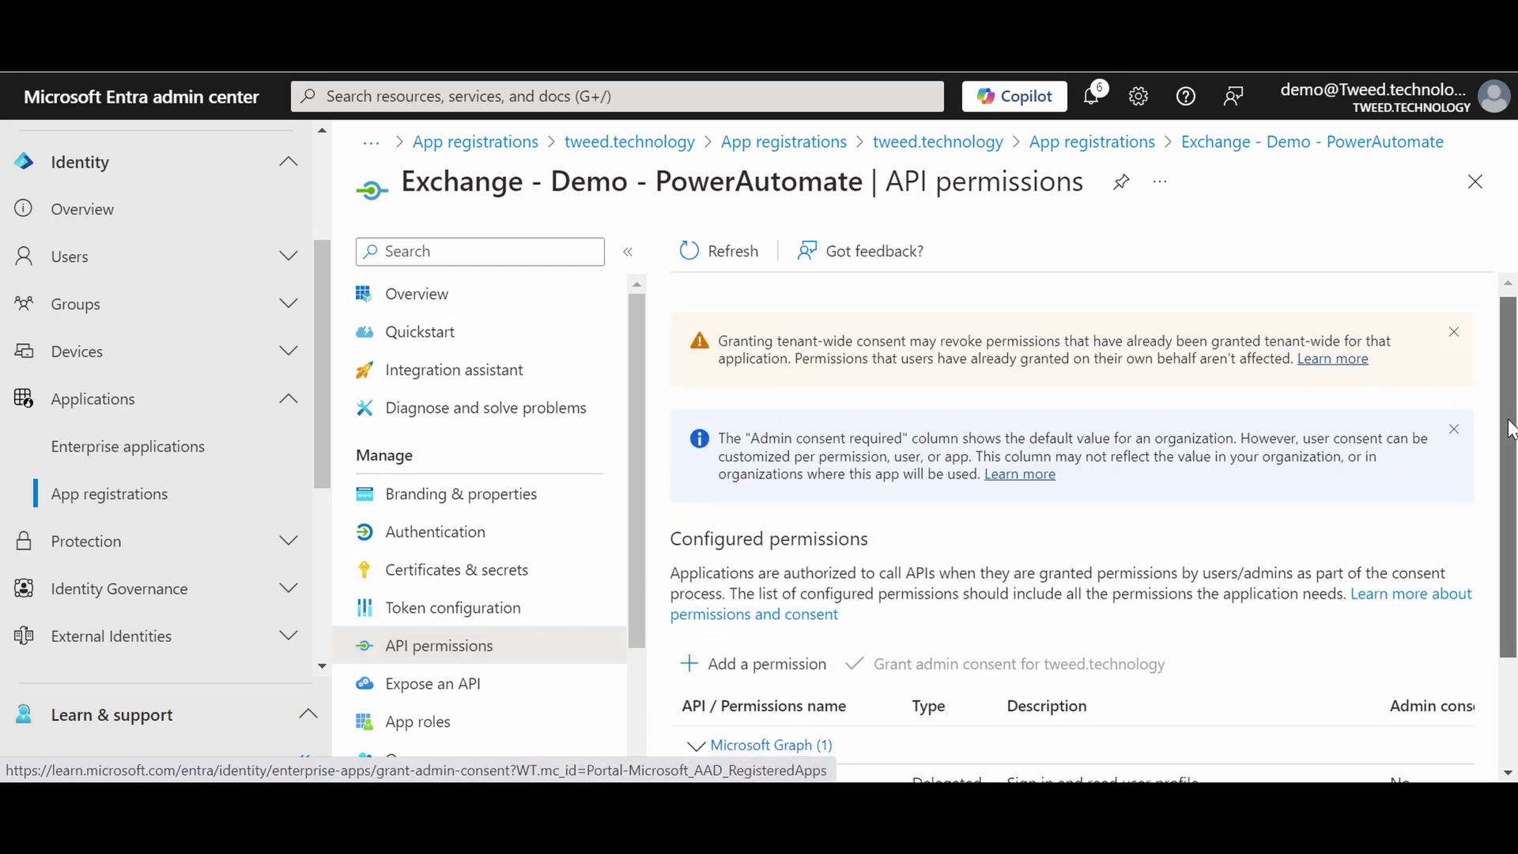
pyautogui.scroll(-3, 1511, 429)
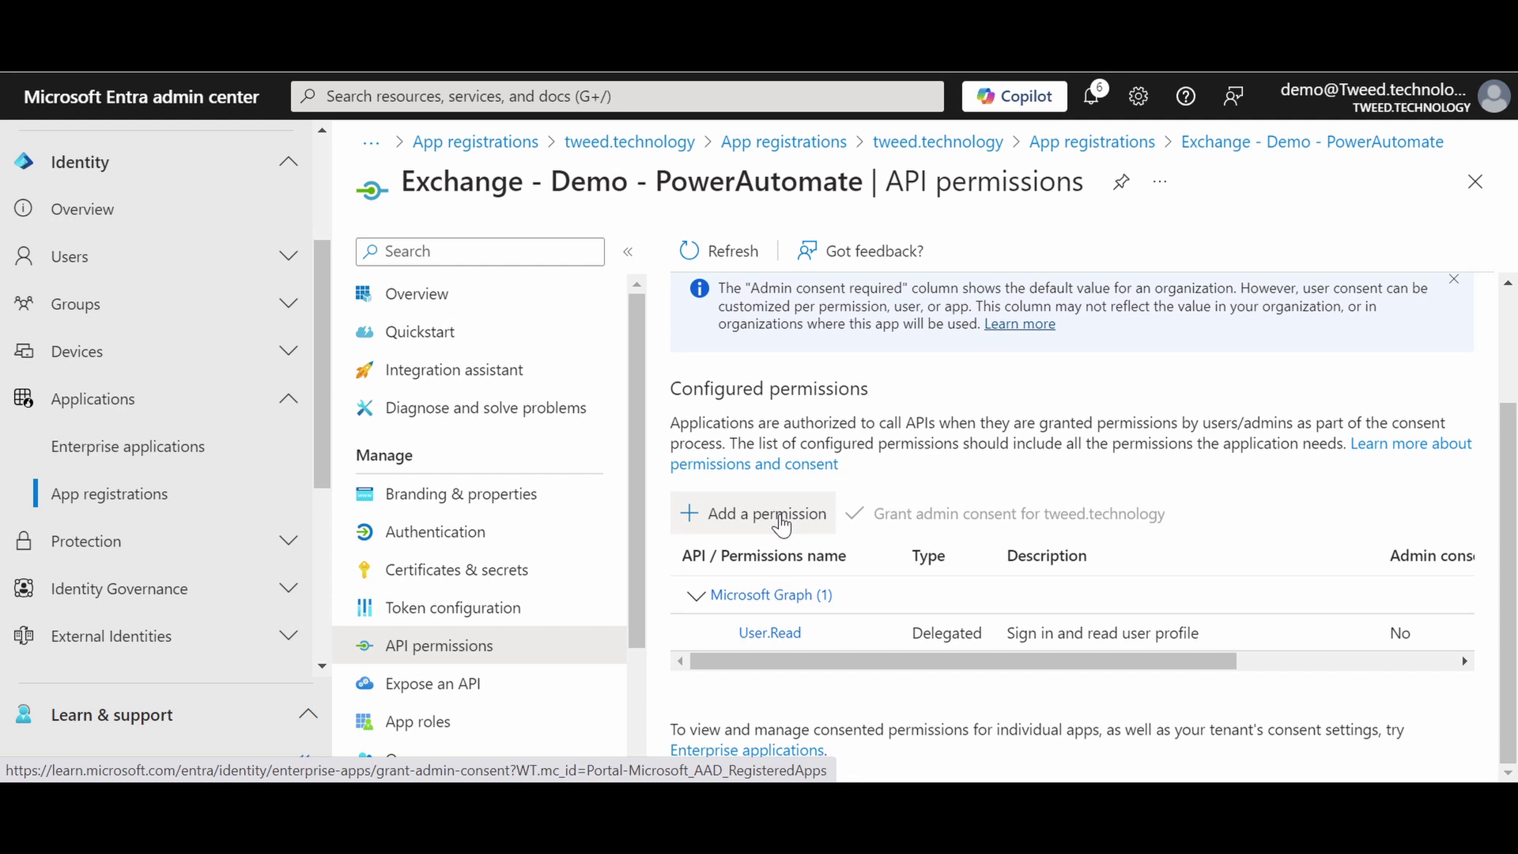
pyautogui.click(781, 522)
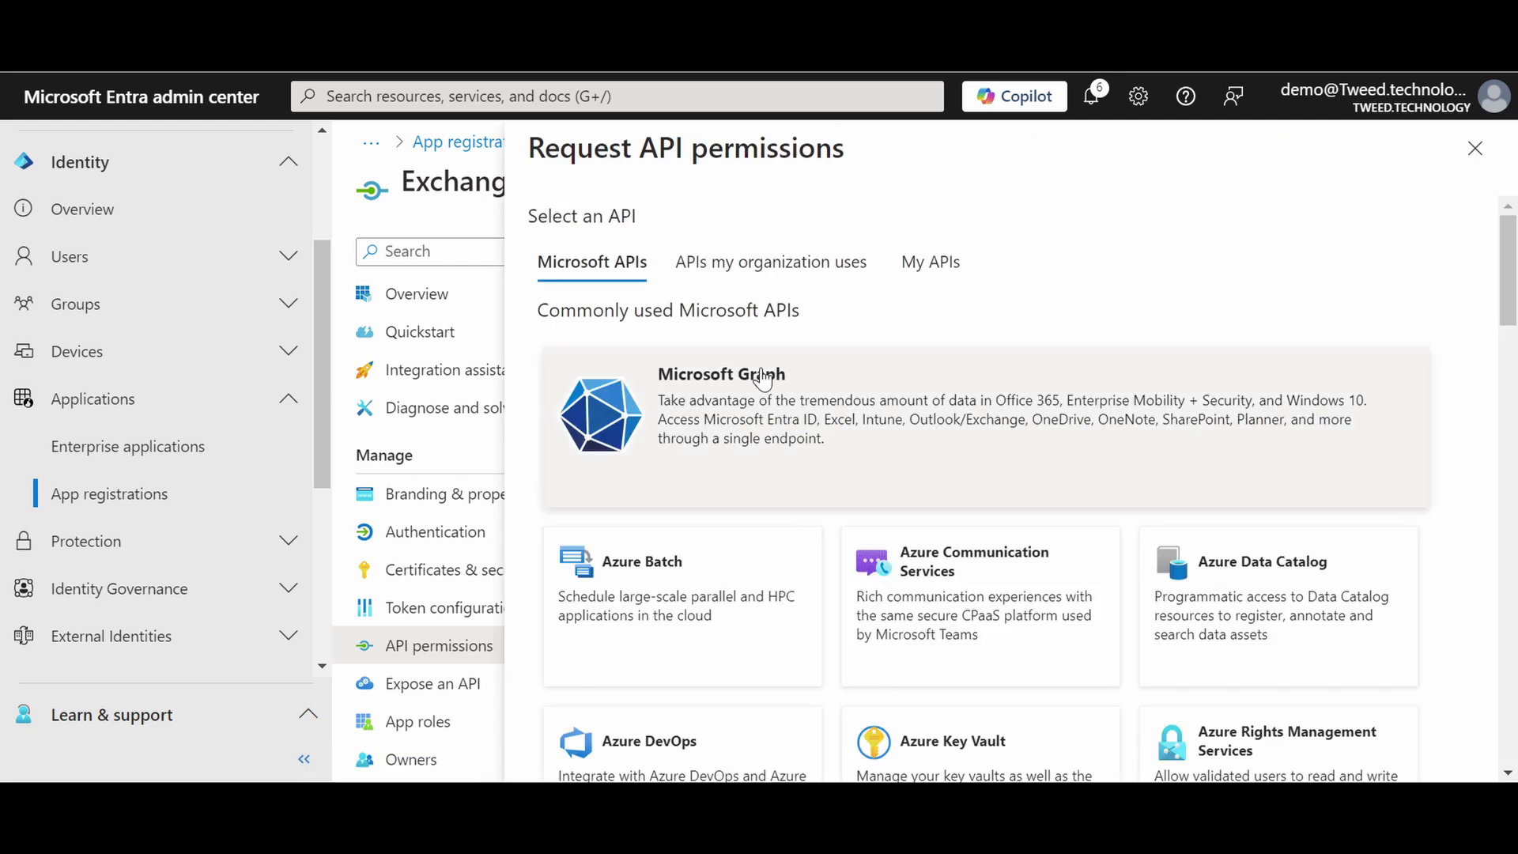
pyautogui.click(762, 378)
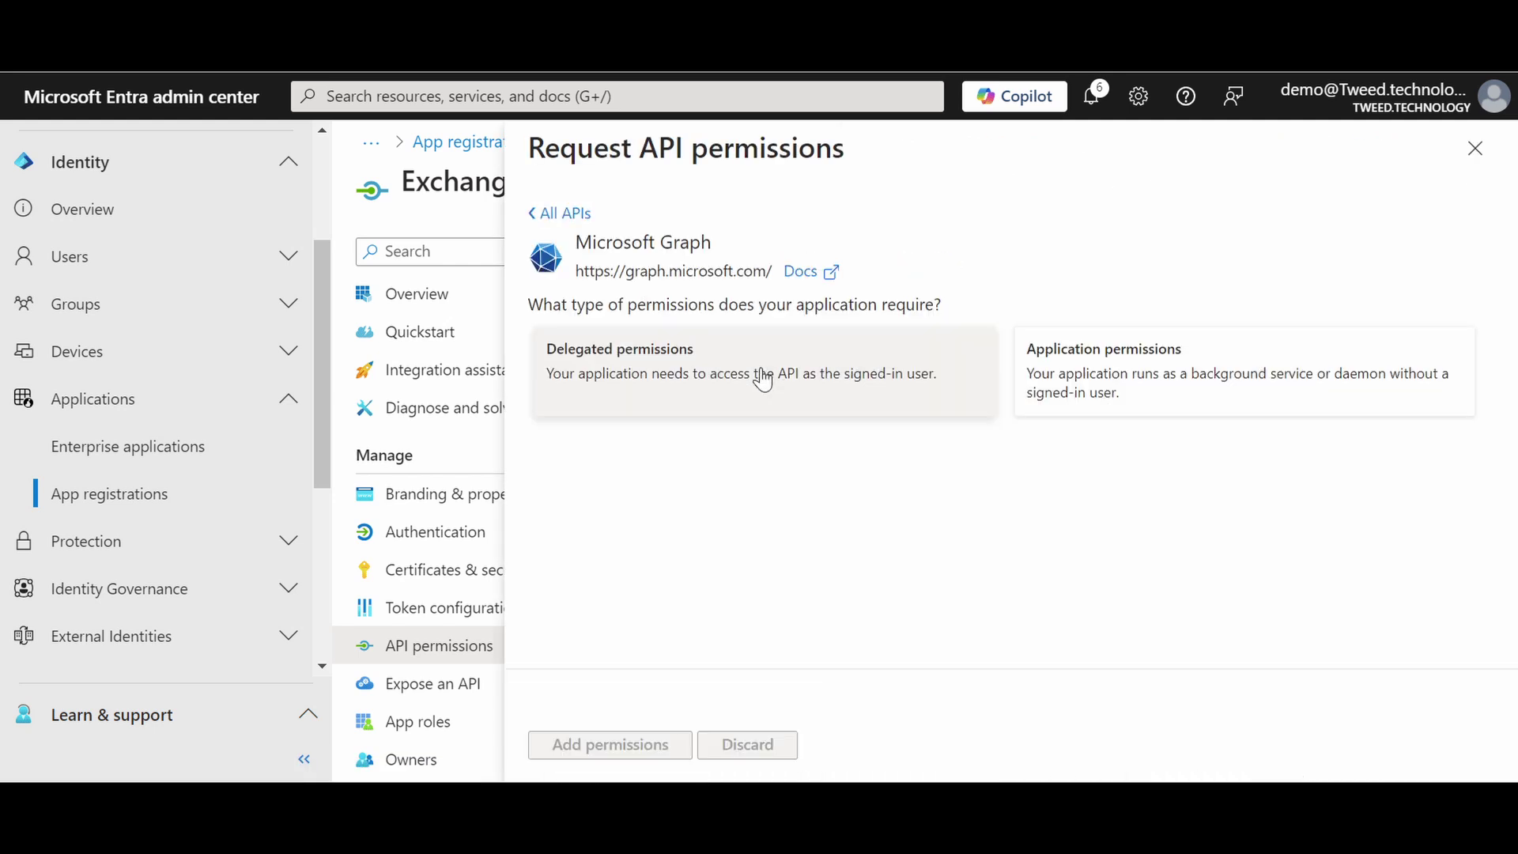
pyautogui.click(1101, 365)
pyautogui.click(925, 502)
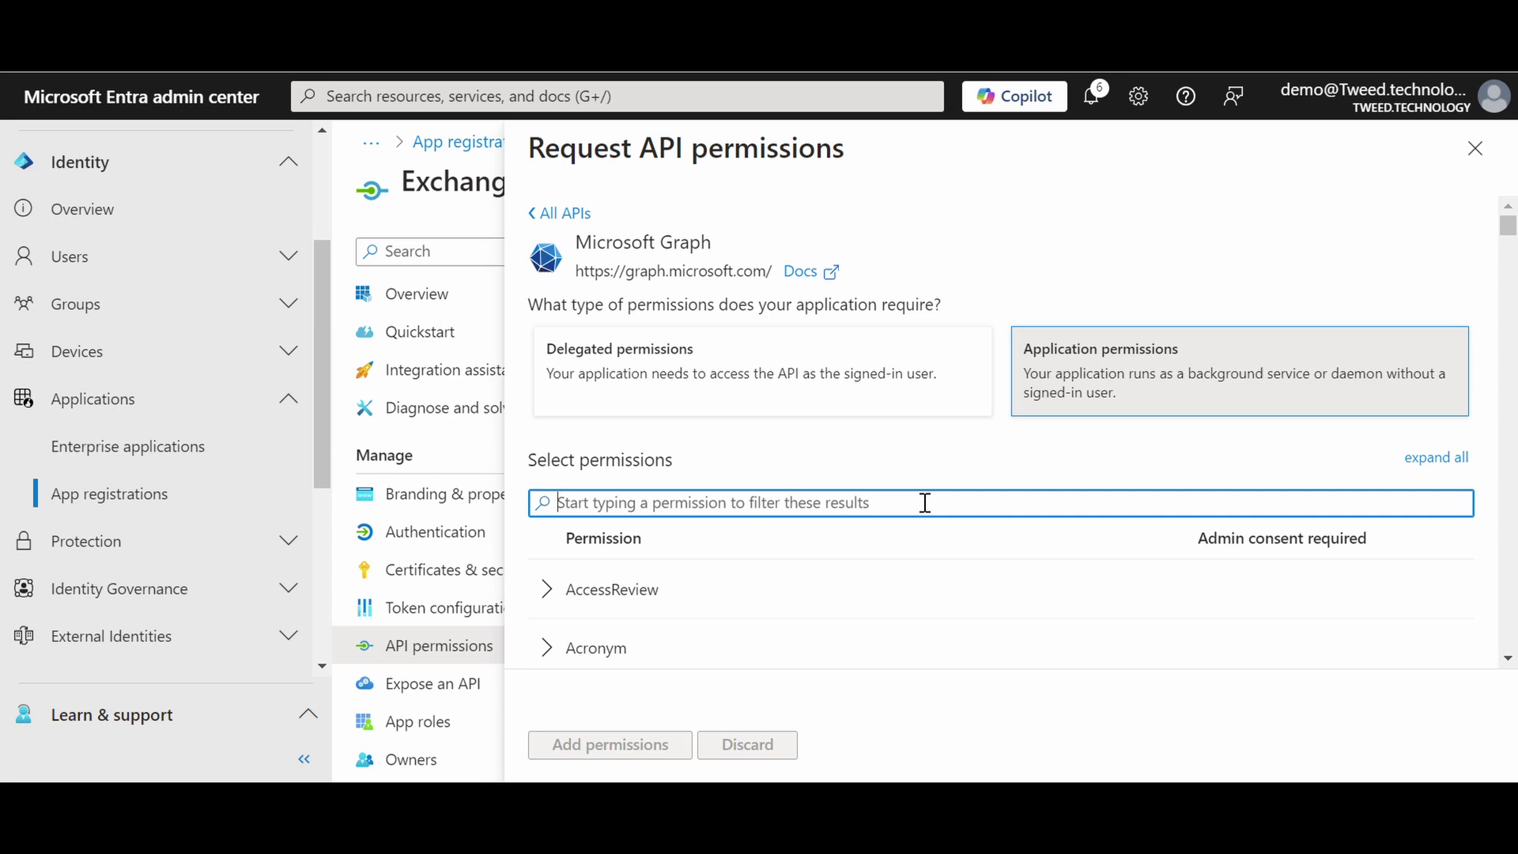
pyautogui.write('mail')
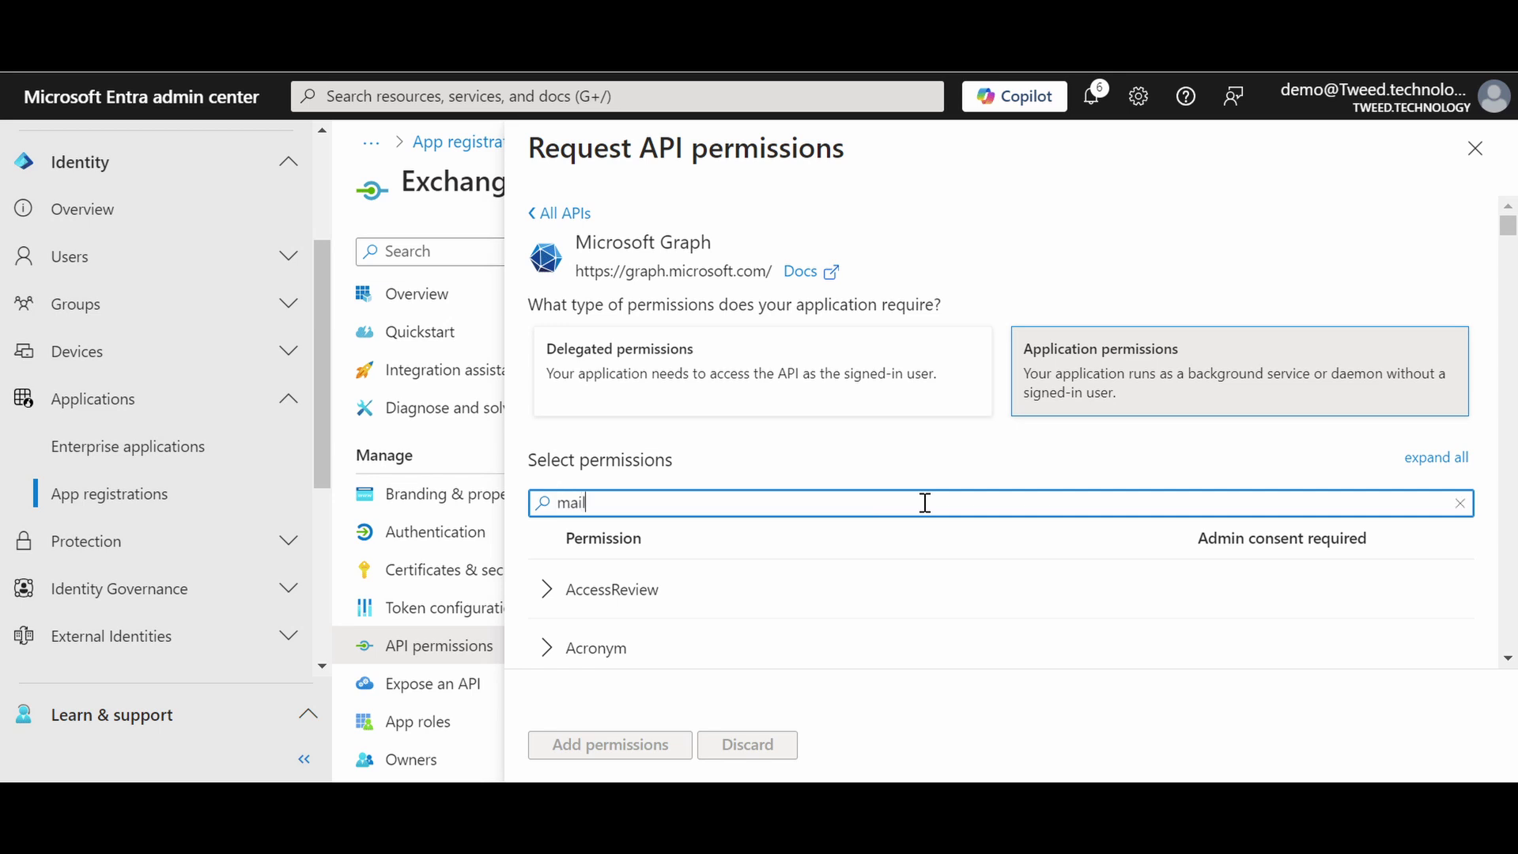
pyautogui.write('.send')
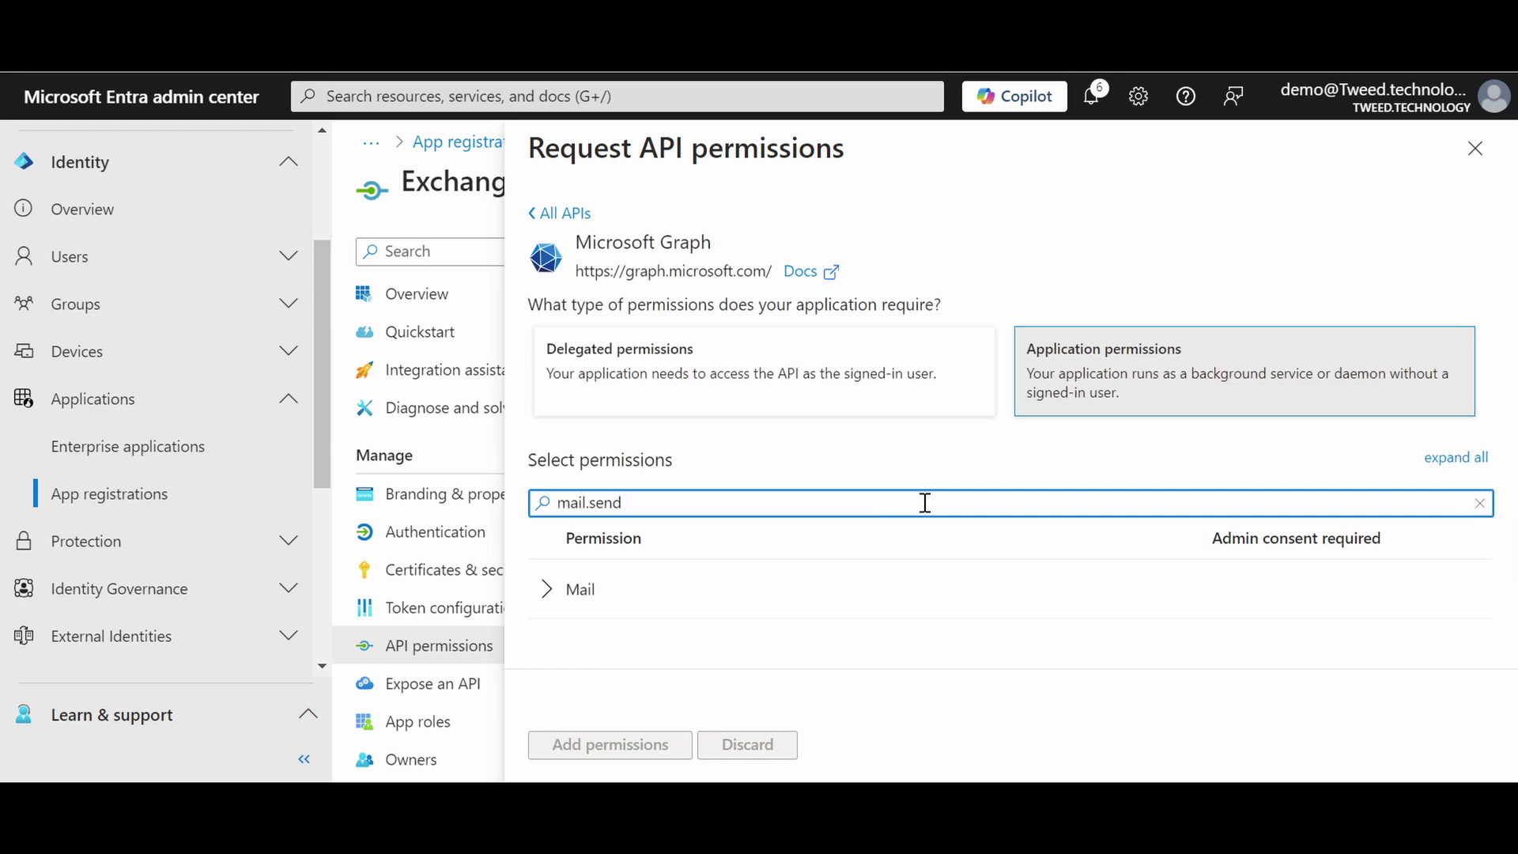
pyautogui.click(544, 589)
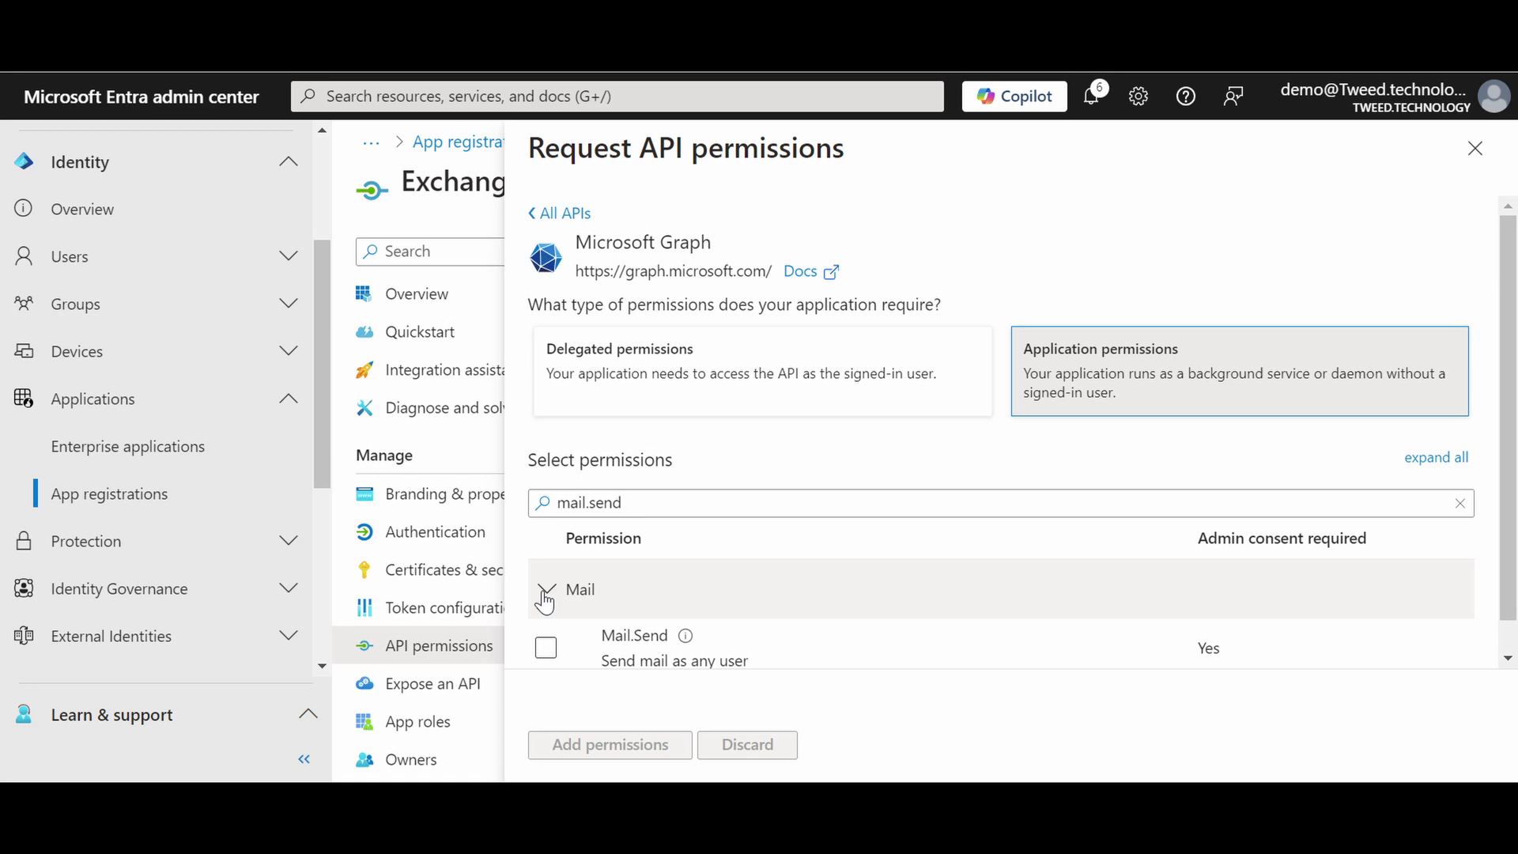
pyautogui.click(546, 645)
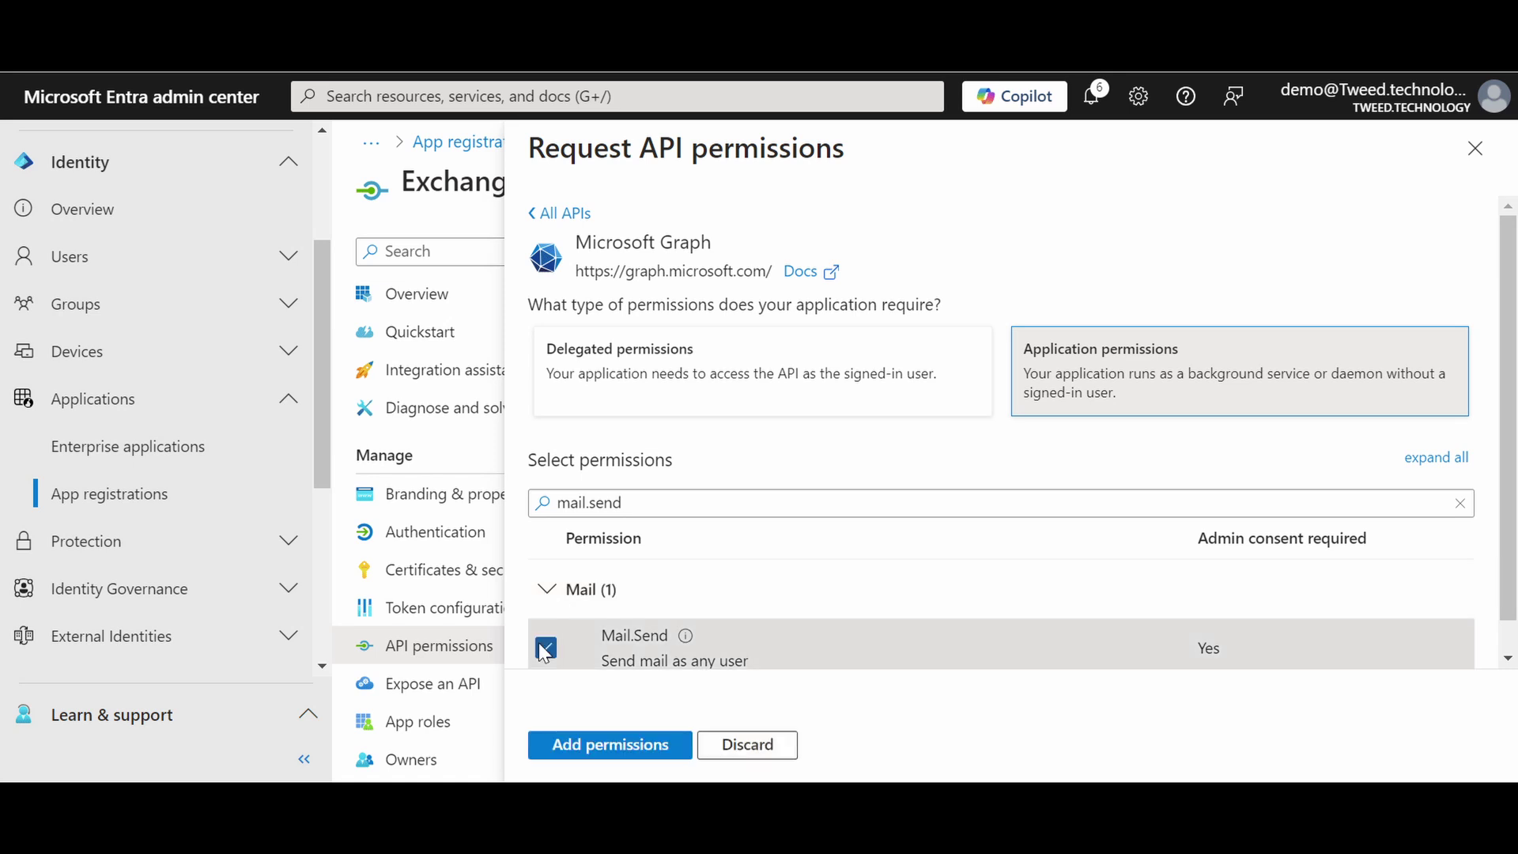
pyautogui.scroll(-1, 1506, 641)
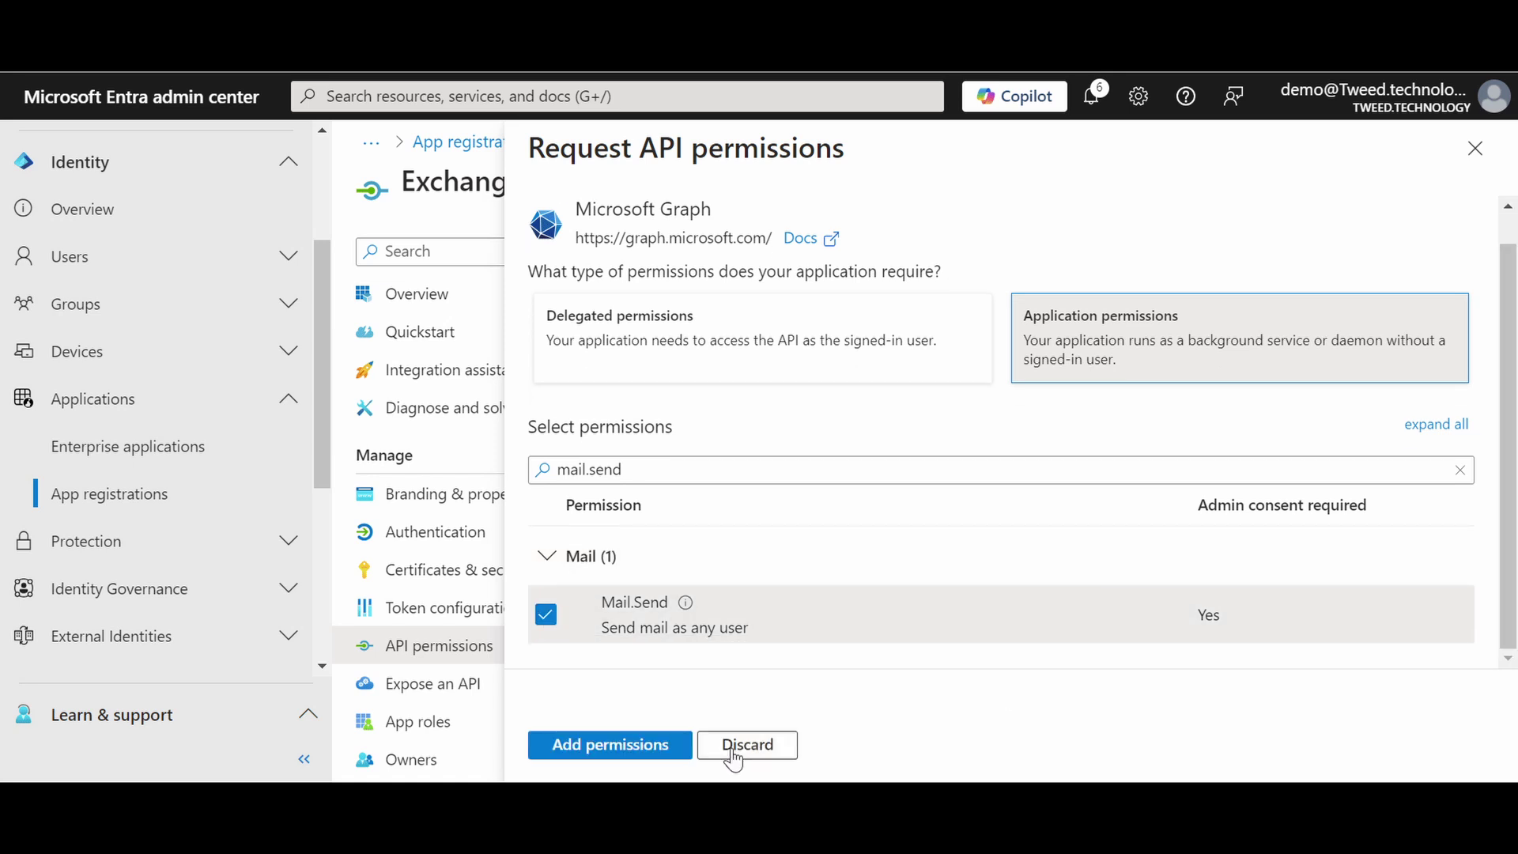
pyautogui.click(663, 750)
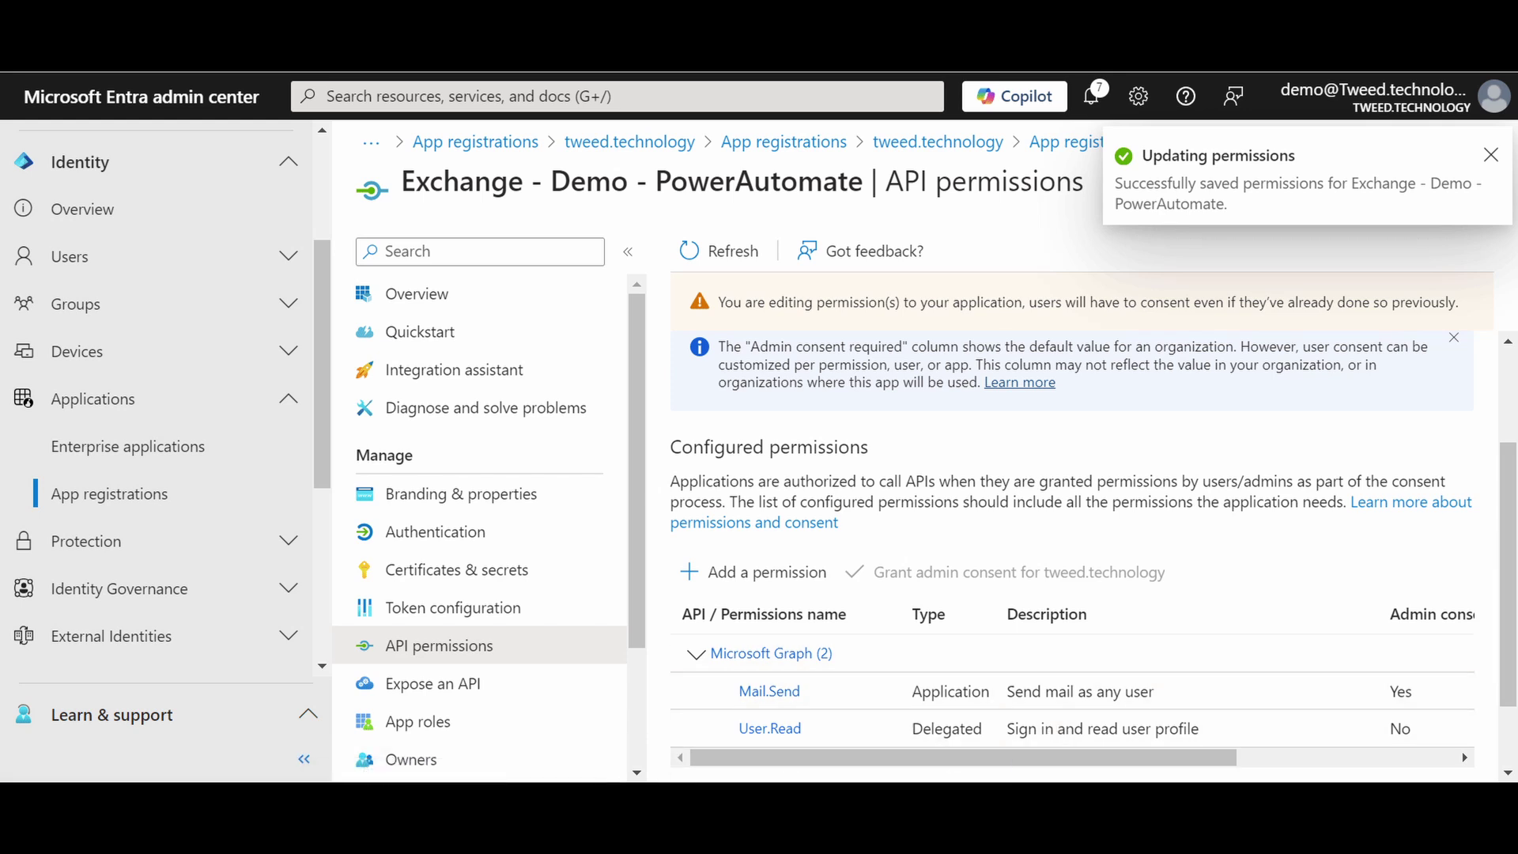
# Step: Grant admin consent for tweed.technology to the Mail.Send and User.Read permissions
pyautogui.click(304, 759)
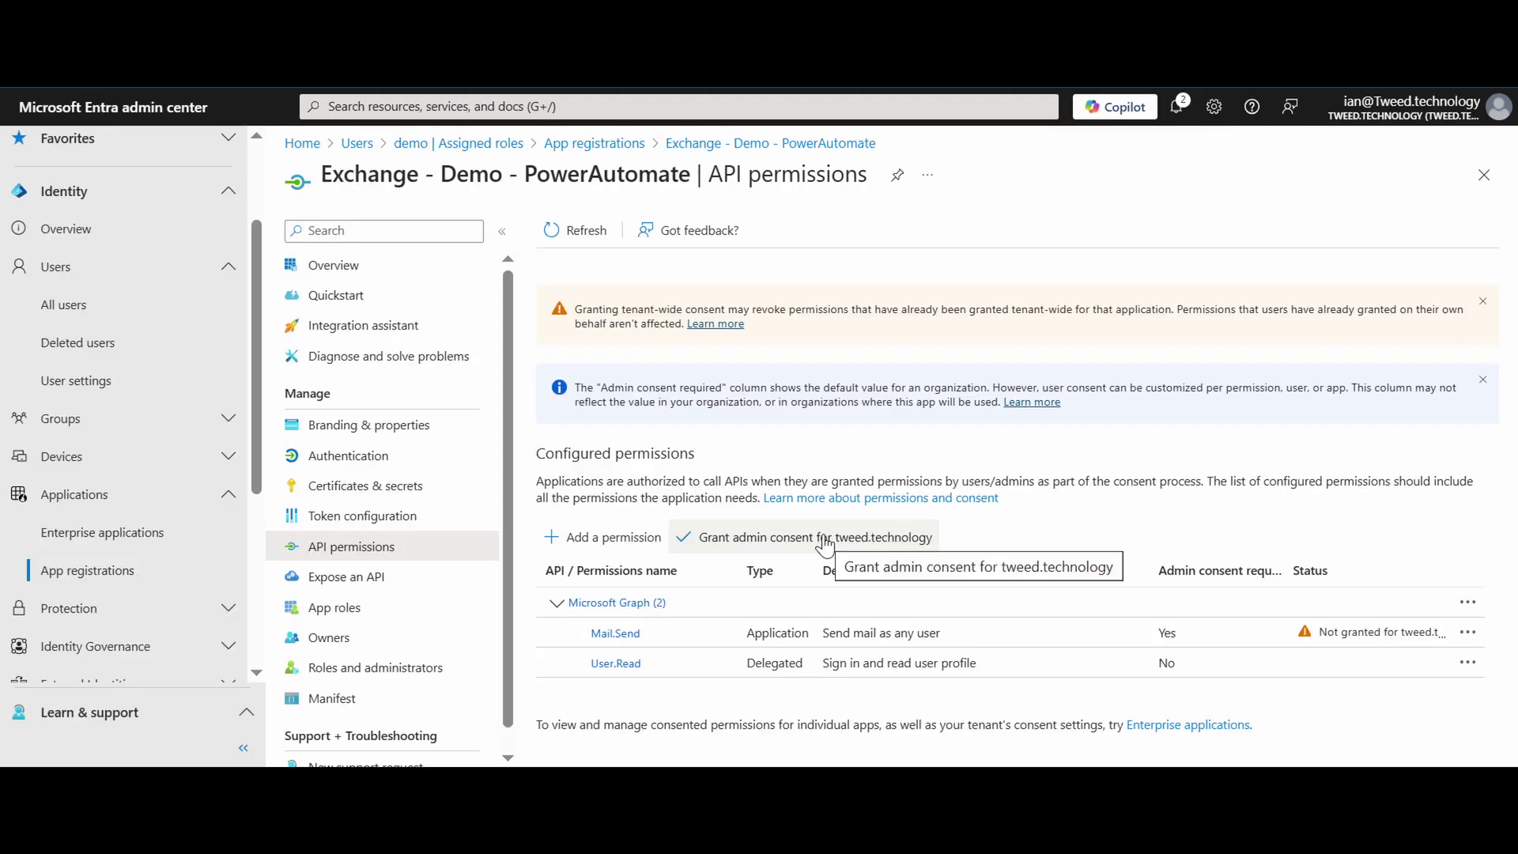
pyautogui.click(759, 534)
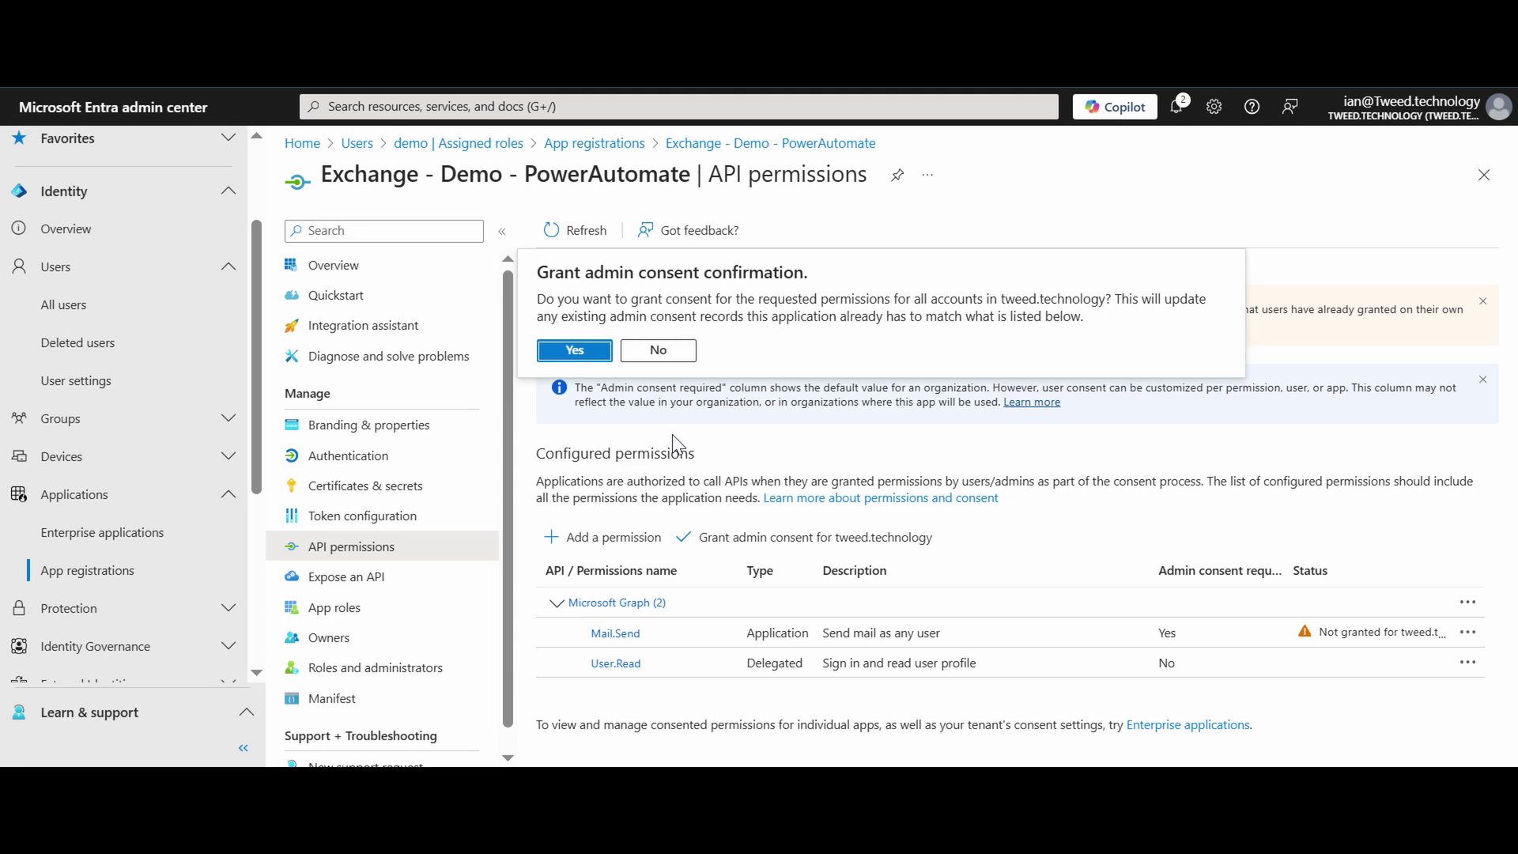
pyautogui.click(588, 357)
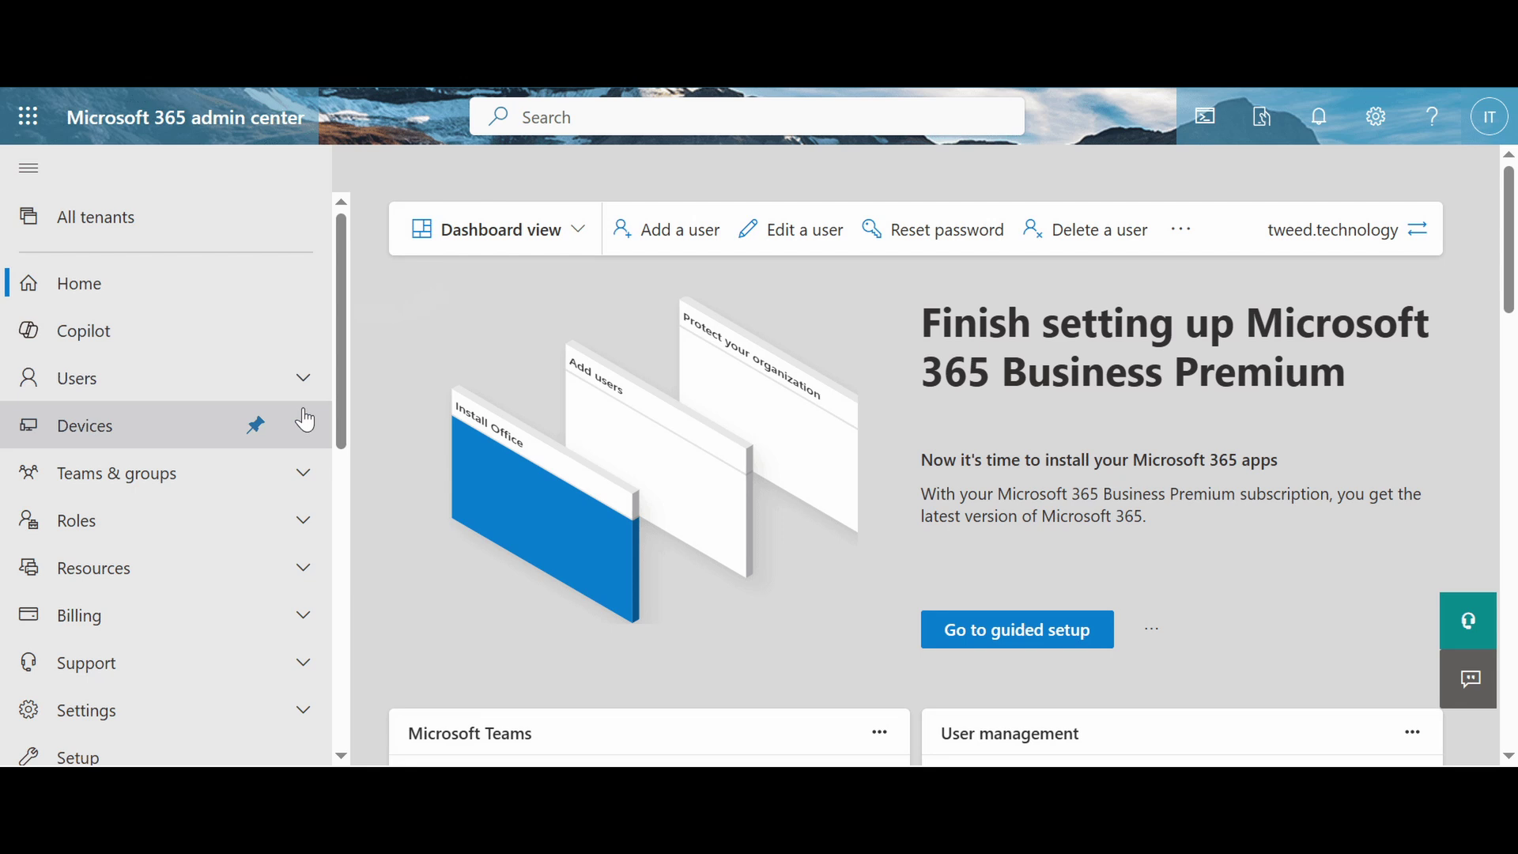
# Step: Go to the Security groups list under Teams & groups > Active teams & groups
pyautogui.click(303, 474)
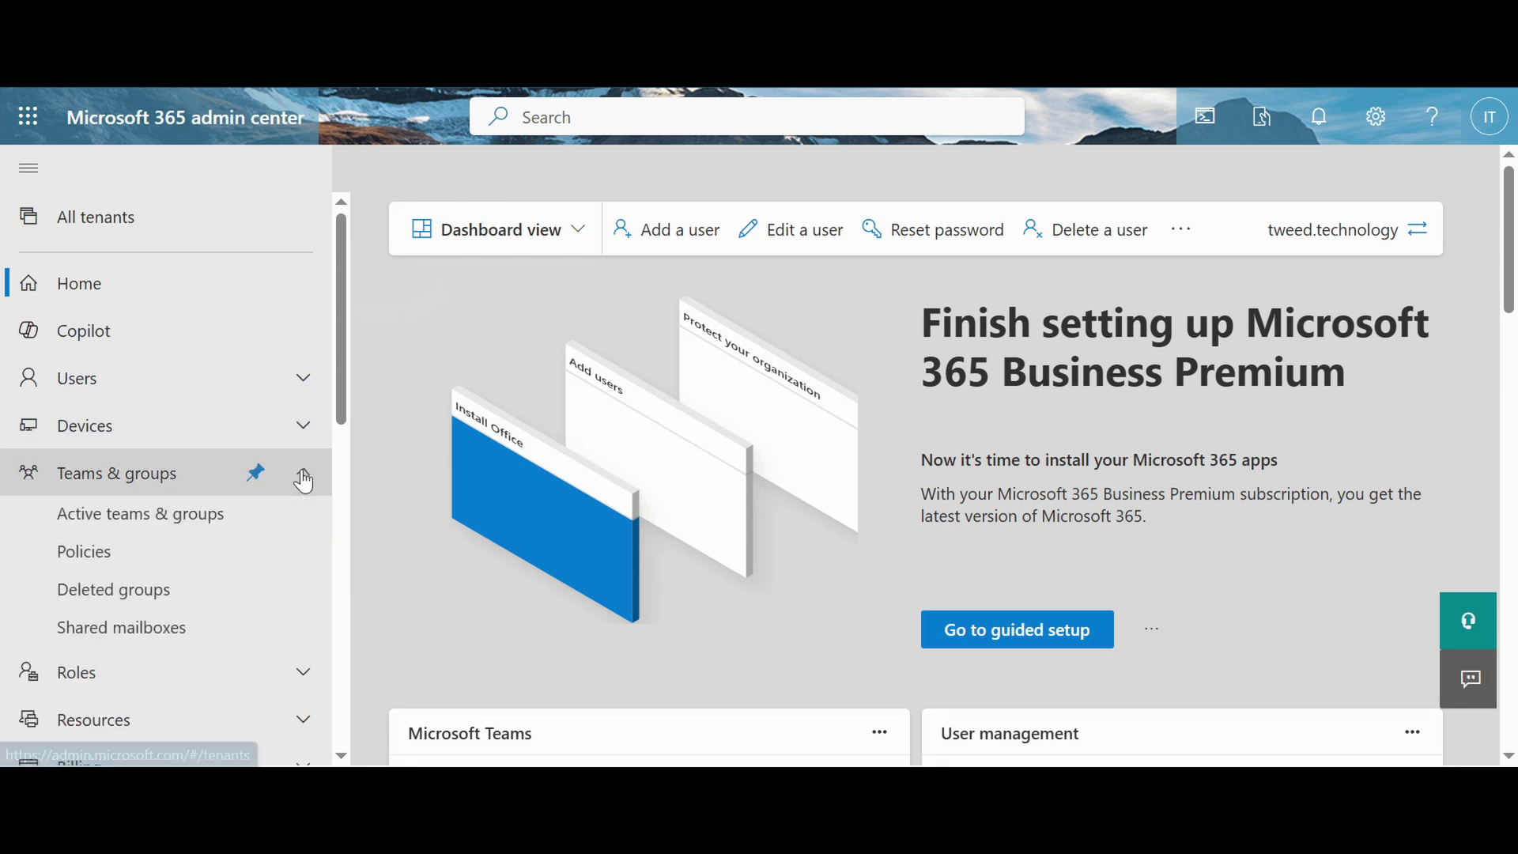
pyautogui.click(283, 515)
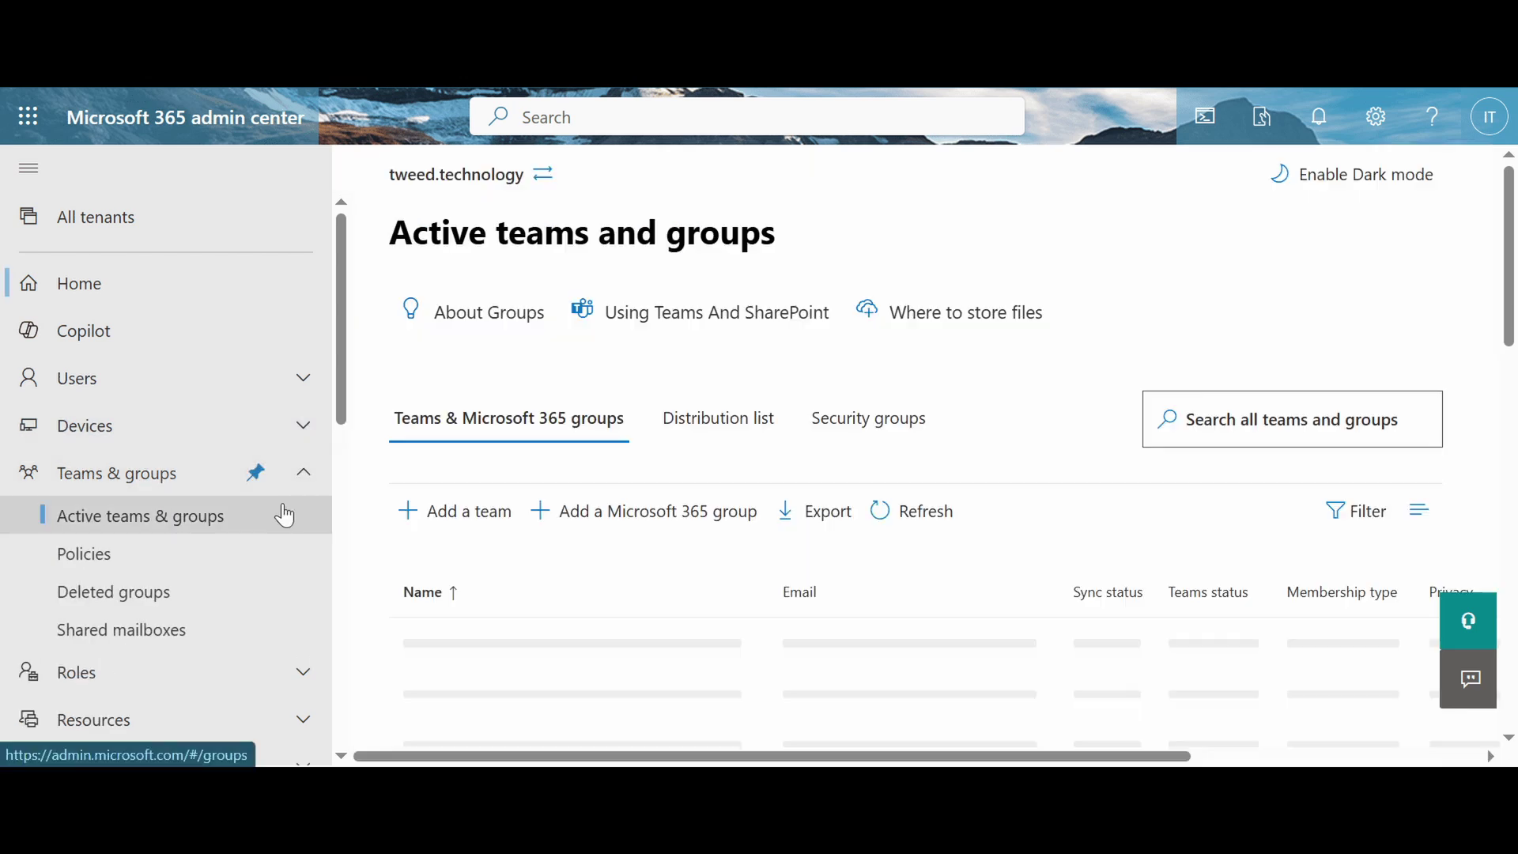
pyautogui.click(914, 431)
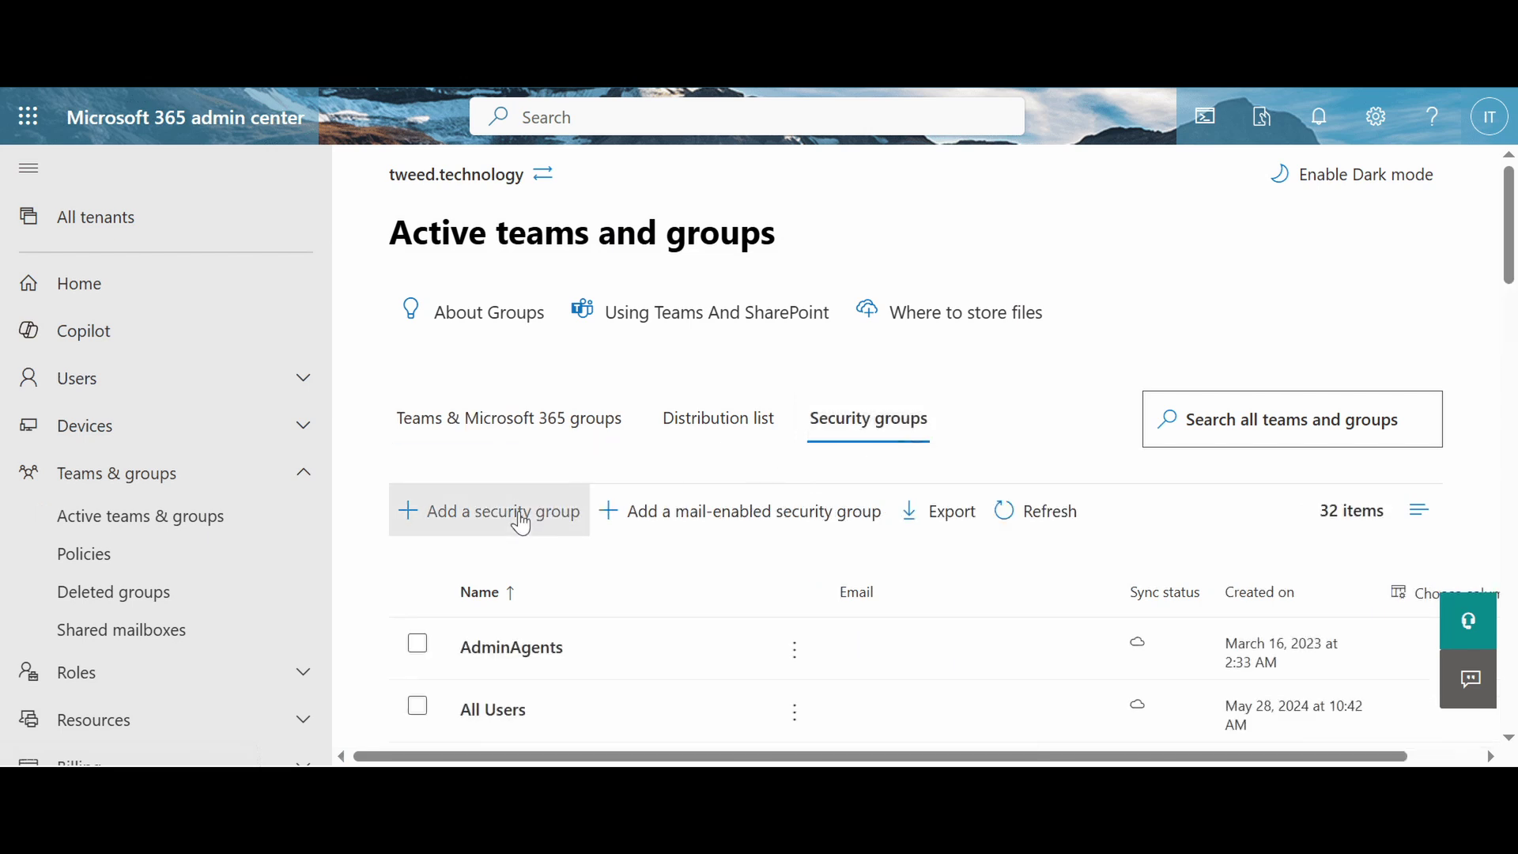
# Step: Start a mail-enabled security group named 'Power Automate Test' and continue to owners
pyautogui.click(716, 525)
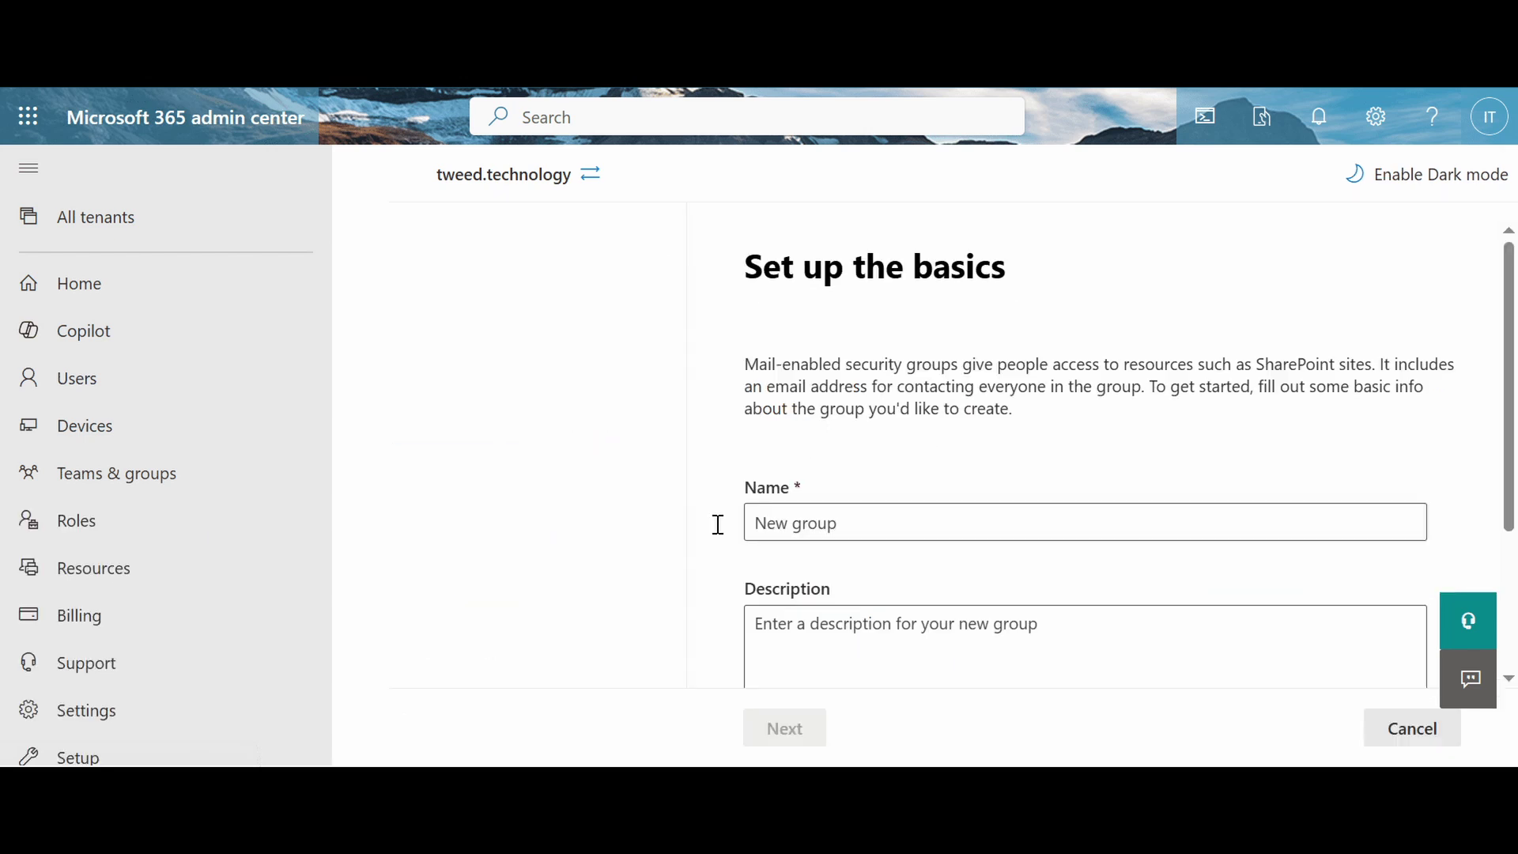
pyautogui.click(727, 503)
pyautogui.write('P')
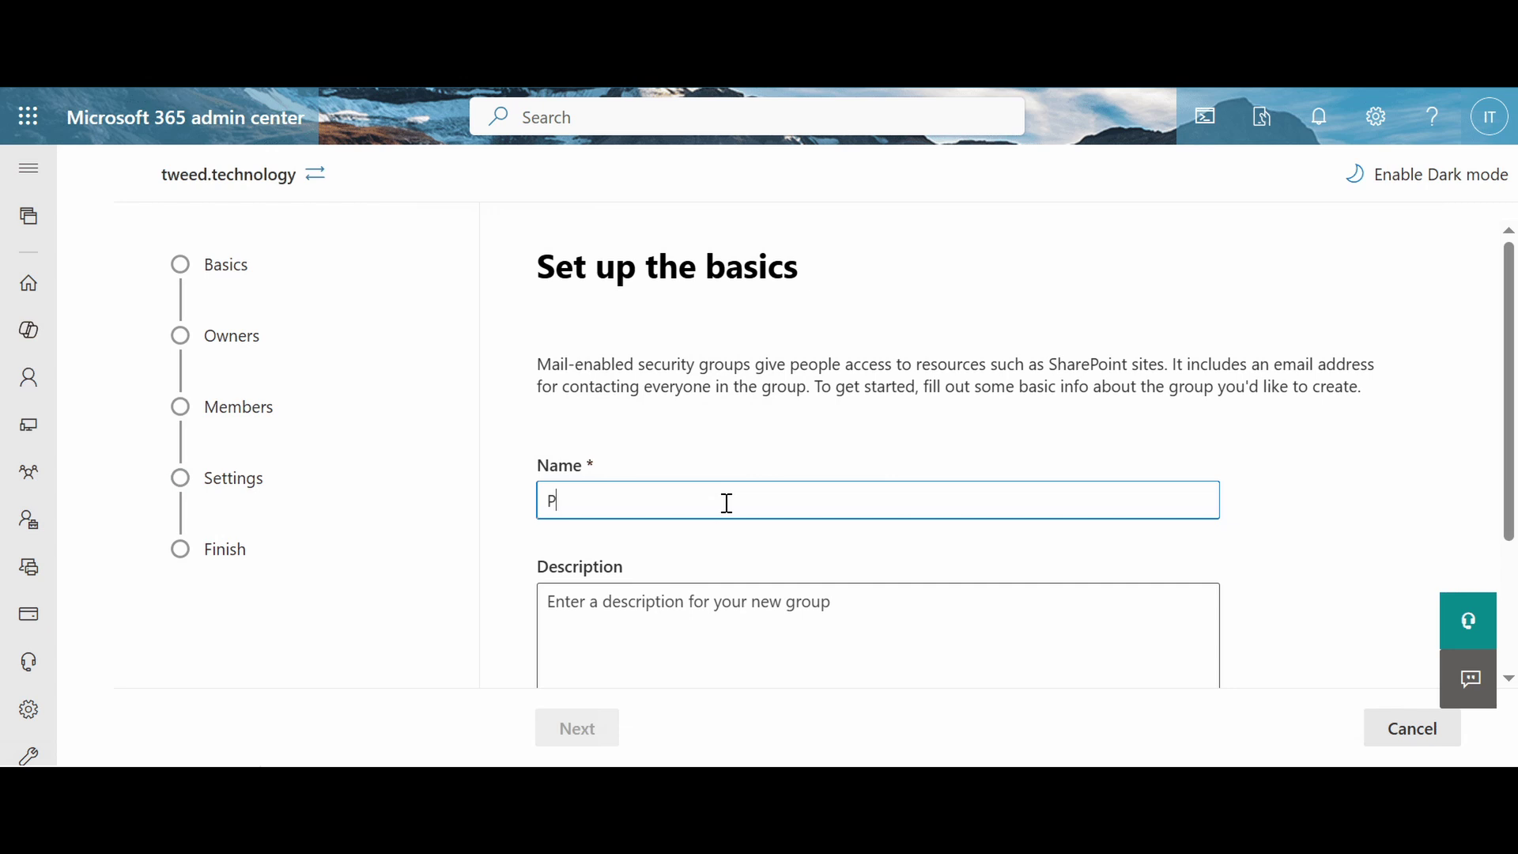
pyautogui.write('ower Automate Test')
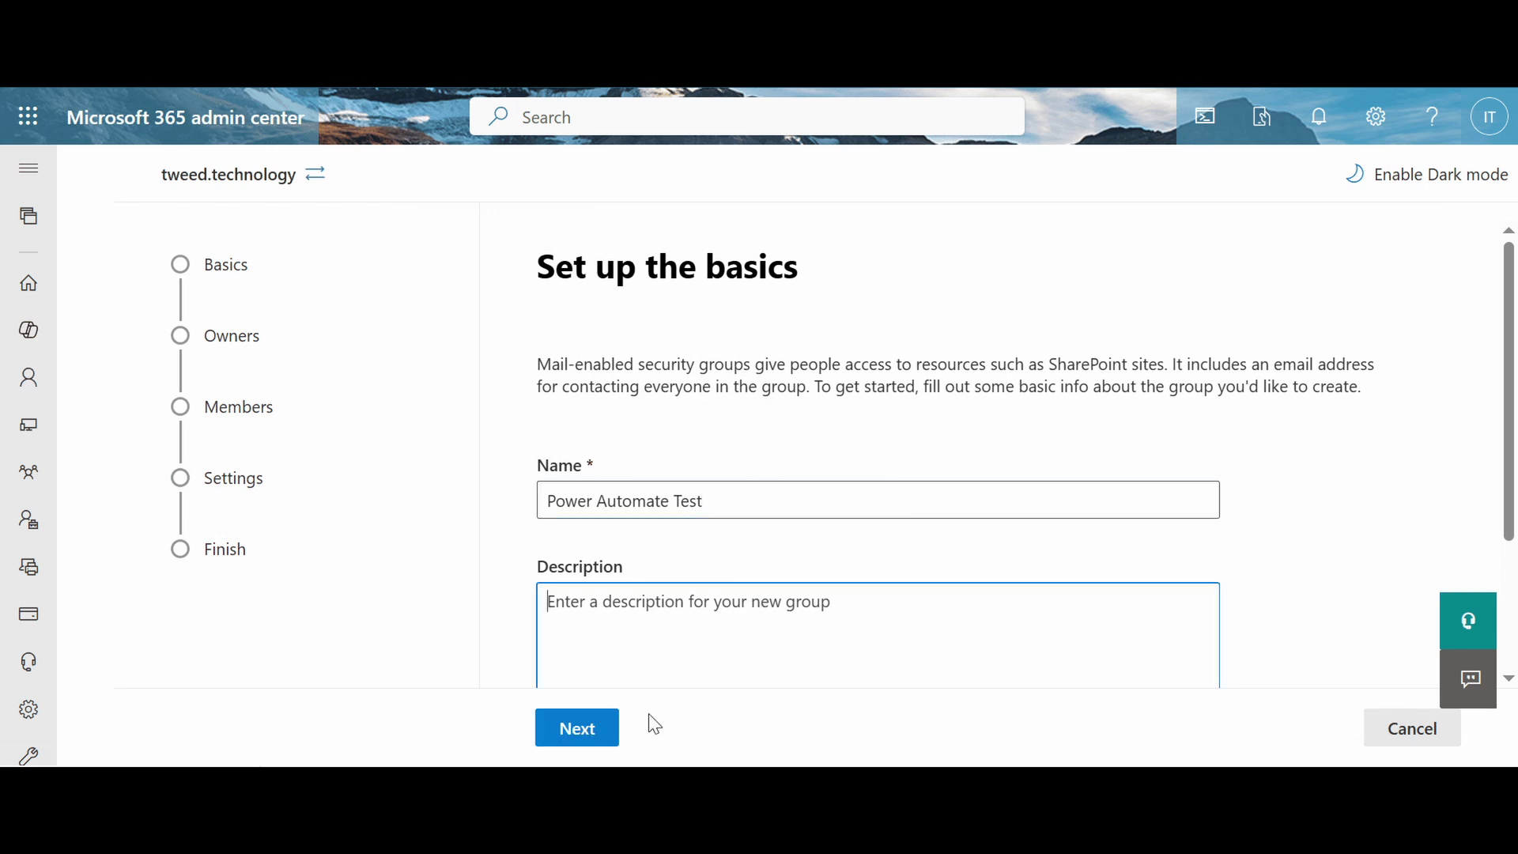
pyautogui.click(603, 728)
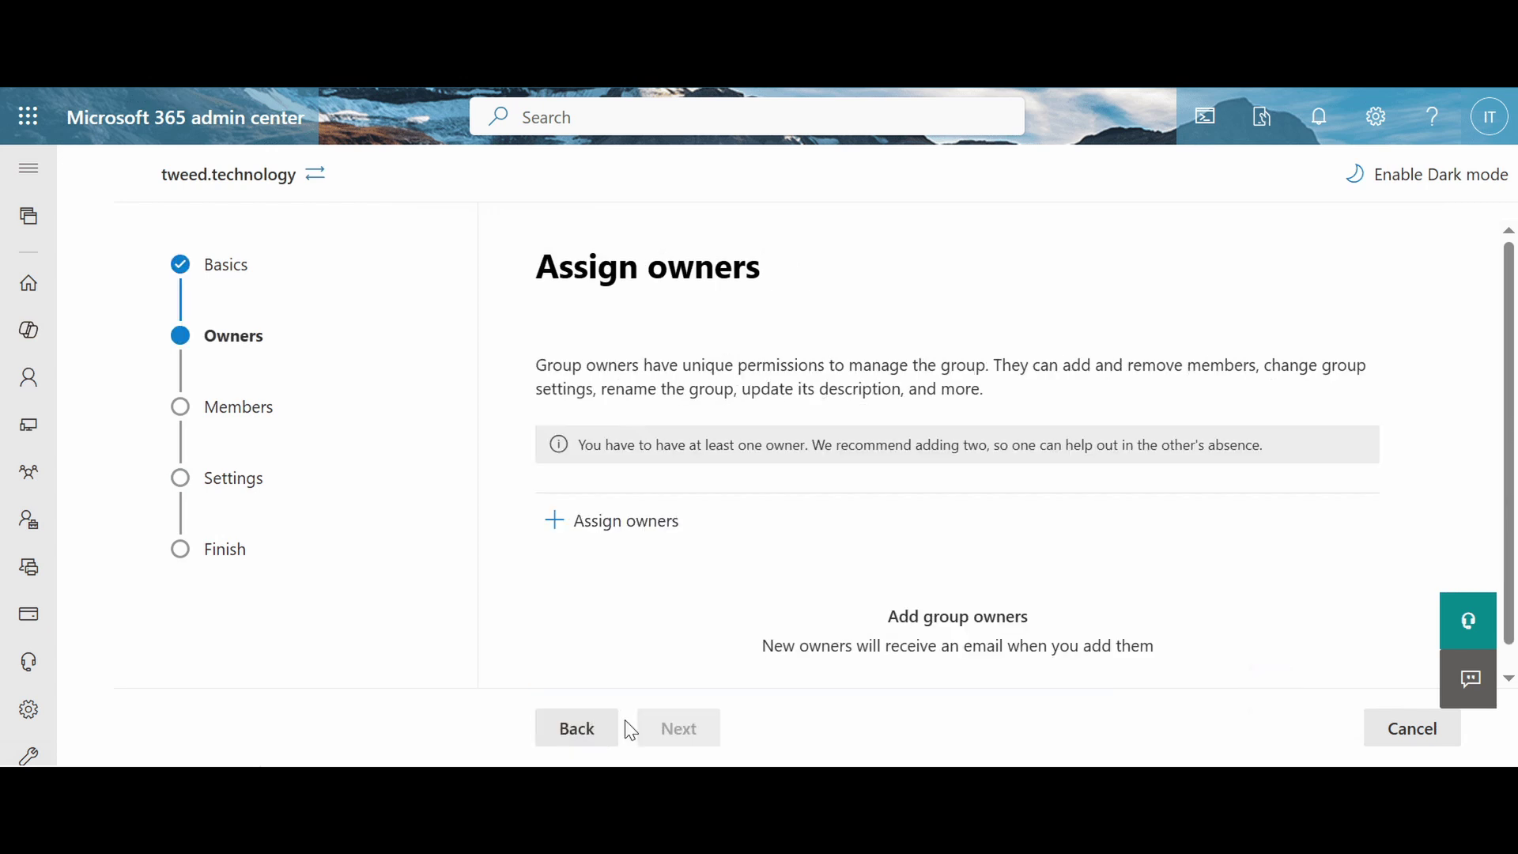
# Step: Assign the first listed user as the group's owner
pyautogui.click(663, 545)
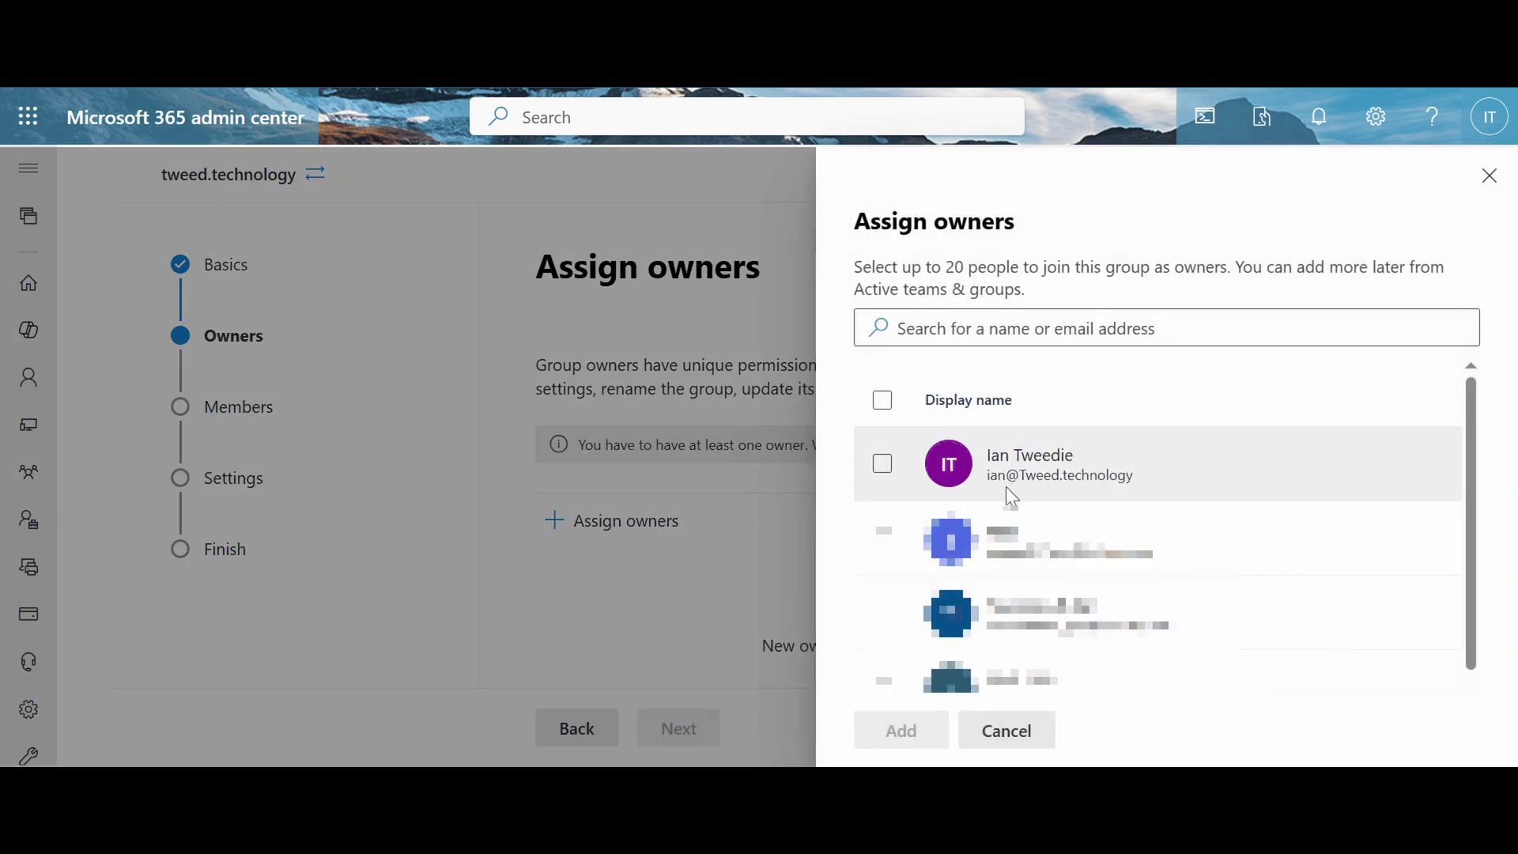
pyautogui.click(878, 471)
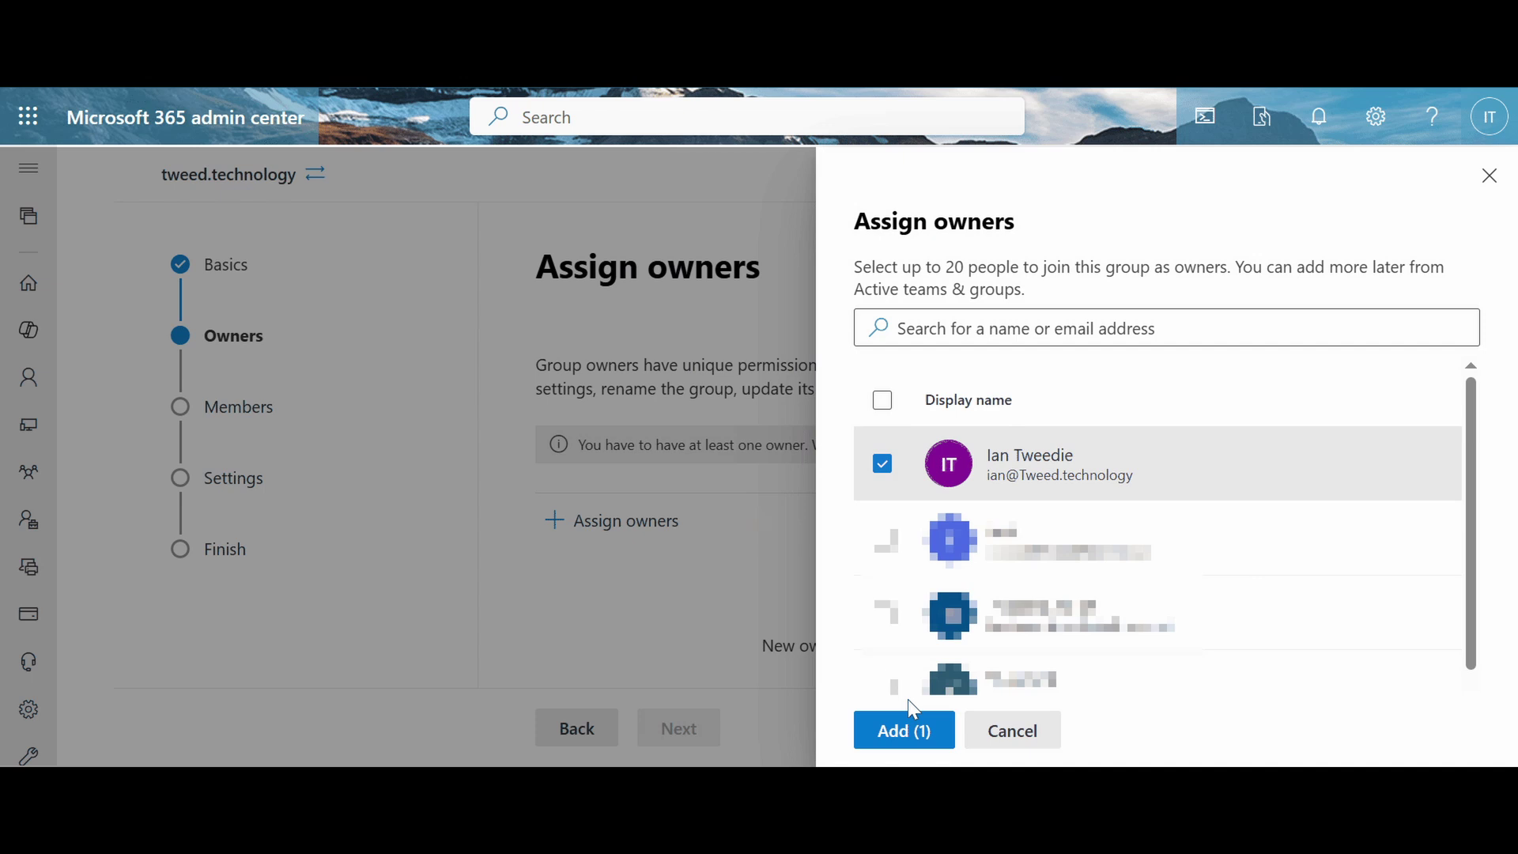
pyautogui.click(908, 728)
pyautogui.click(700, 726)
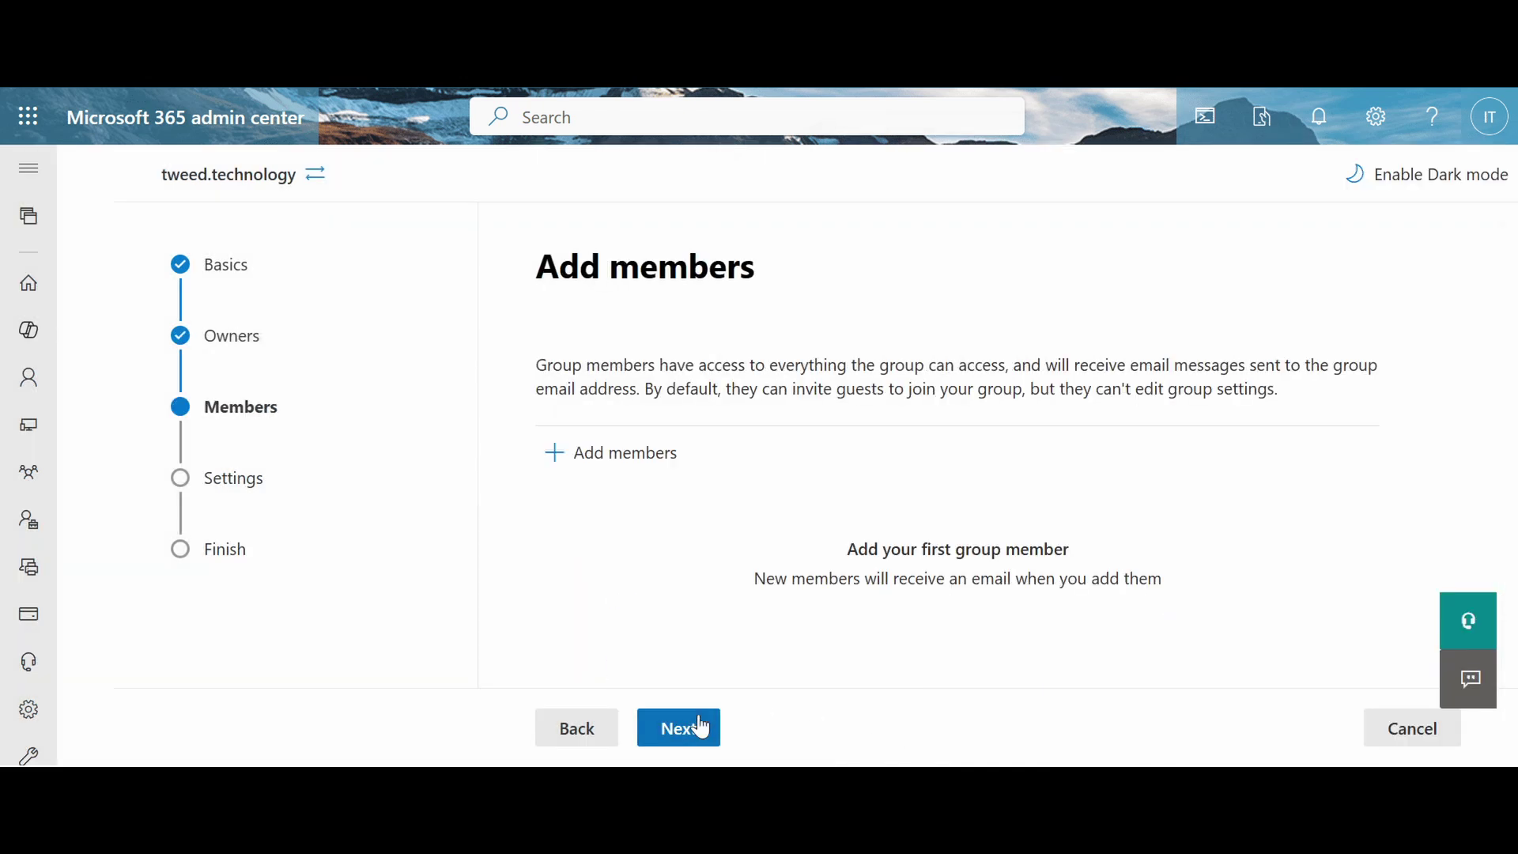
# Step: Search for 't' and add the test user as the group's member
pyautogui.click(672, 475)
pyautogui.click(916, 331)
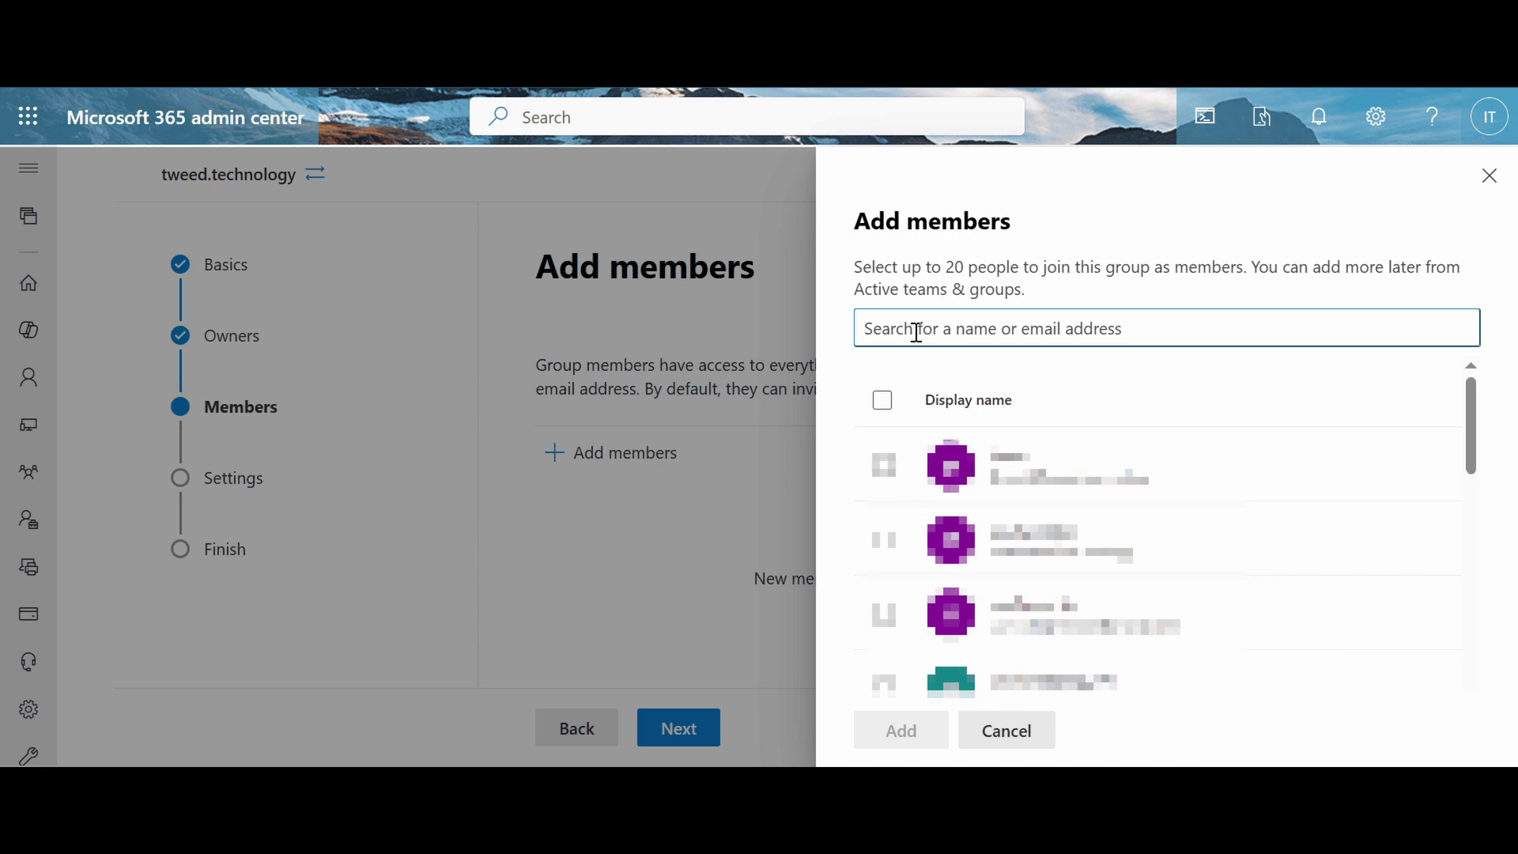
pyautogui.write('test')
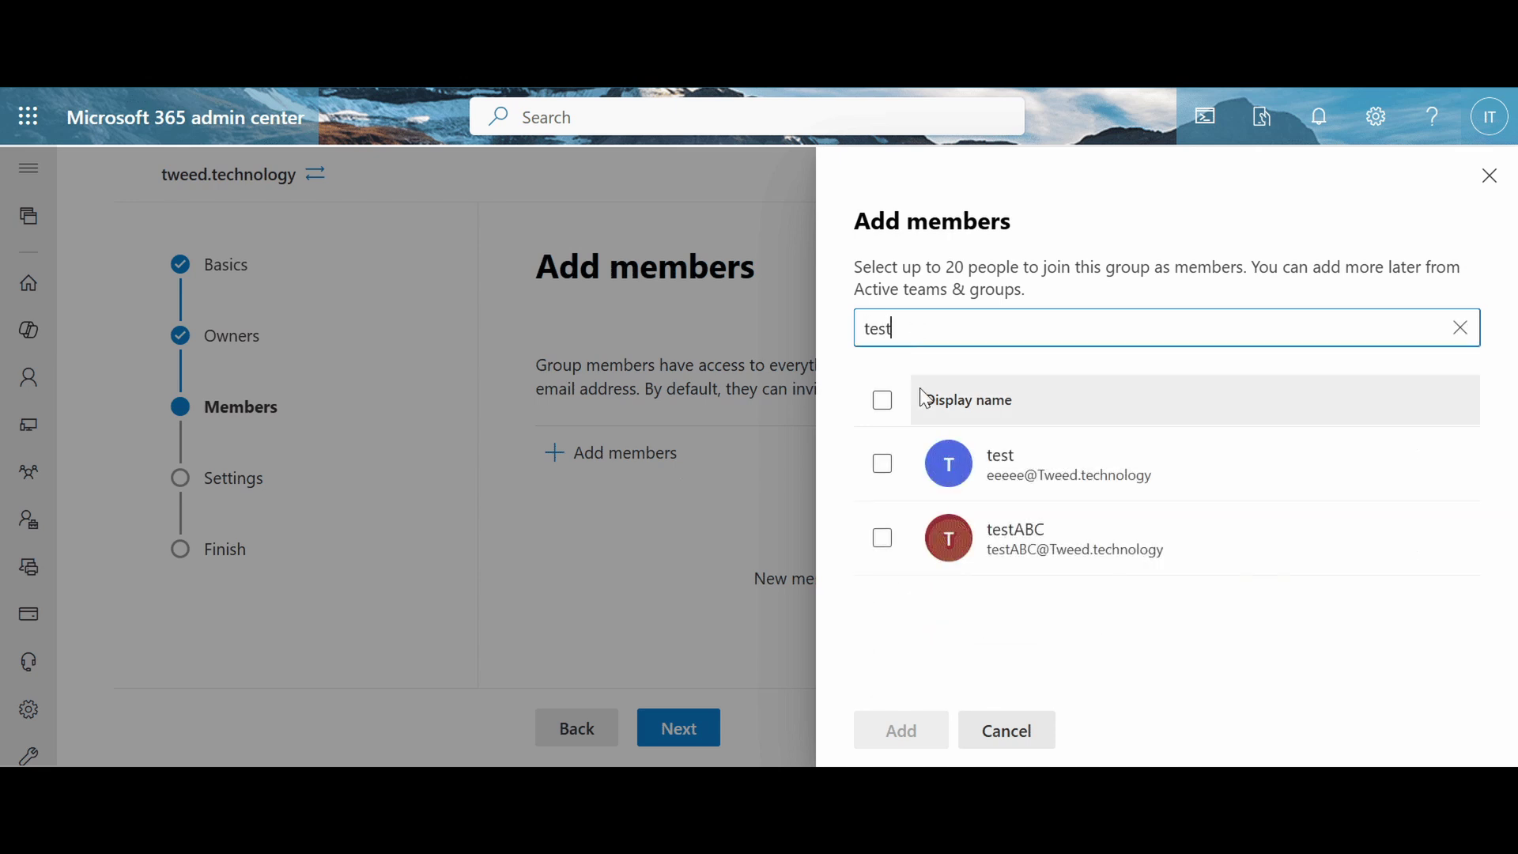
pyautogui.click(883, 540)
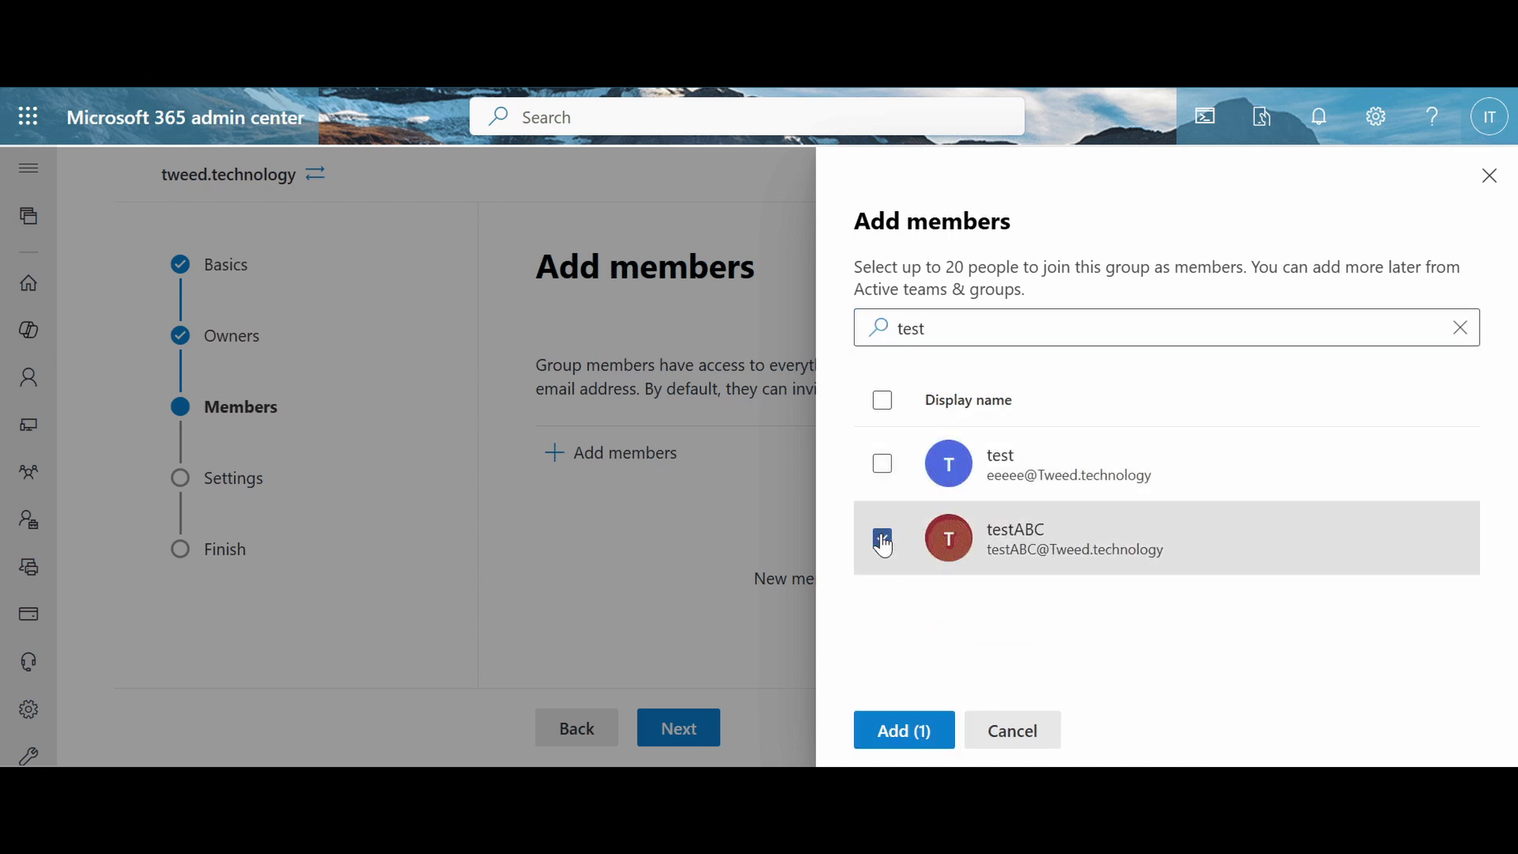
pyautogui.click(904, 730)
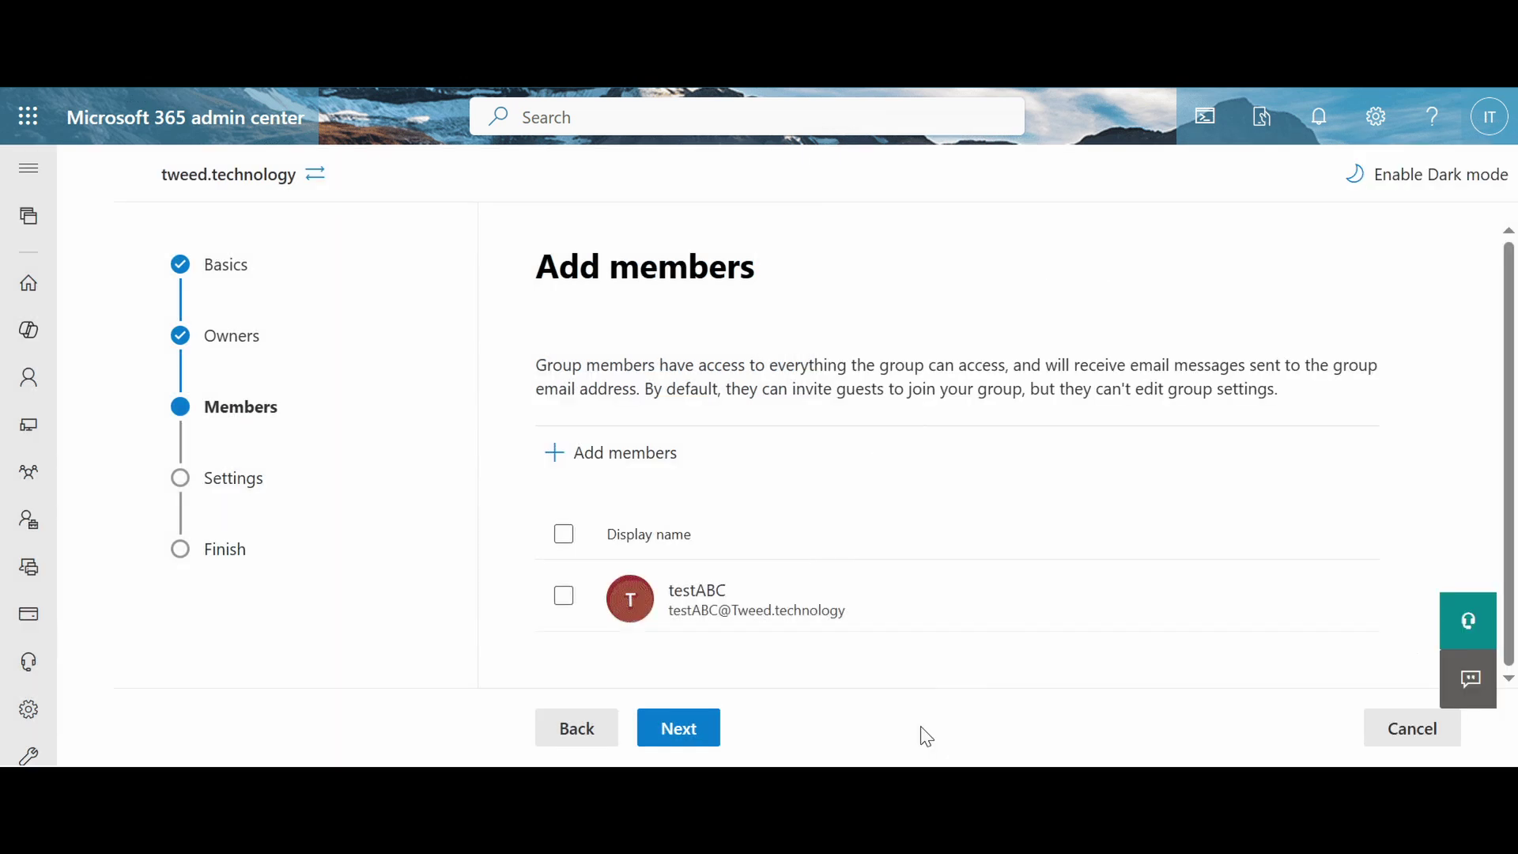
pyautogui.click(681, 723)
# Step: Set the group email address to PowerAutomateTest, create the group, and close the wizard
pyautogui.click(792, 518)
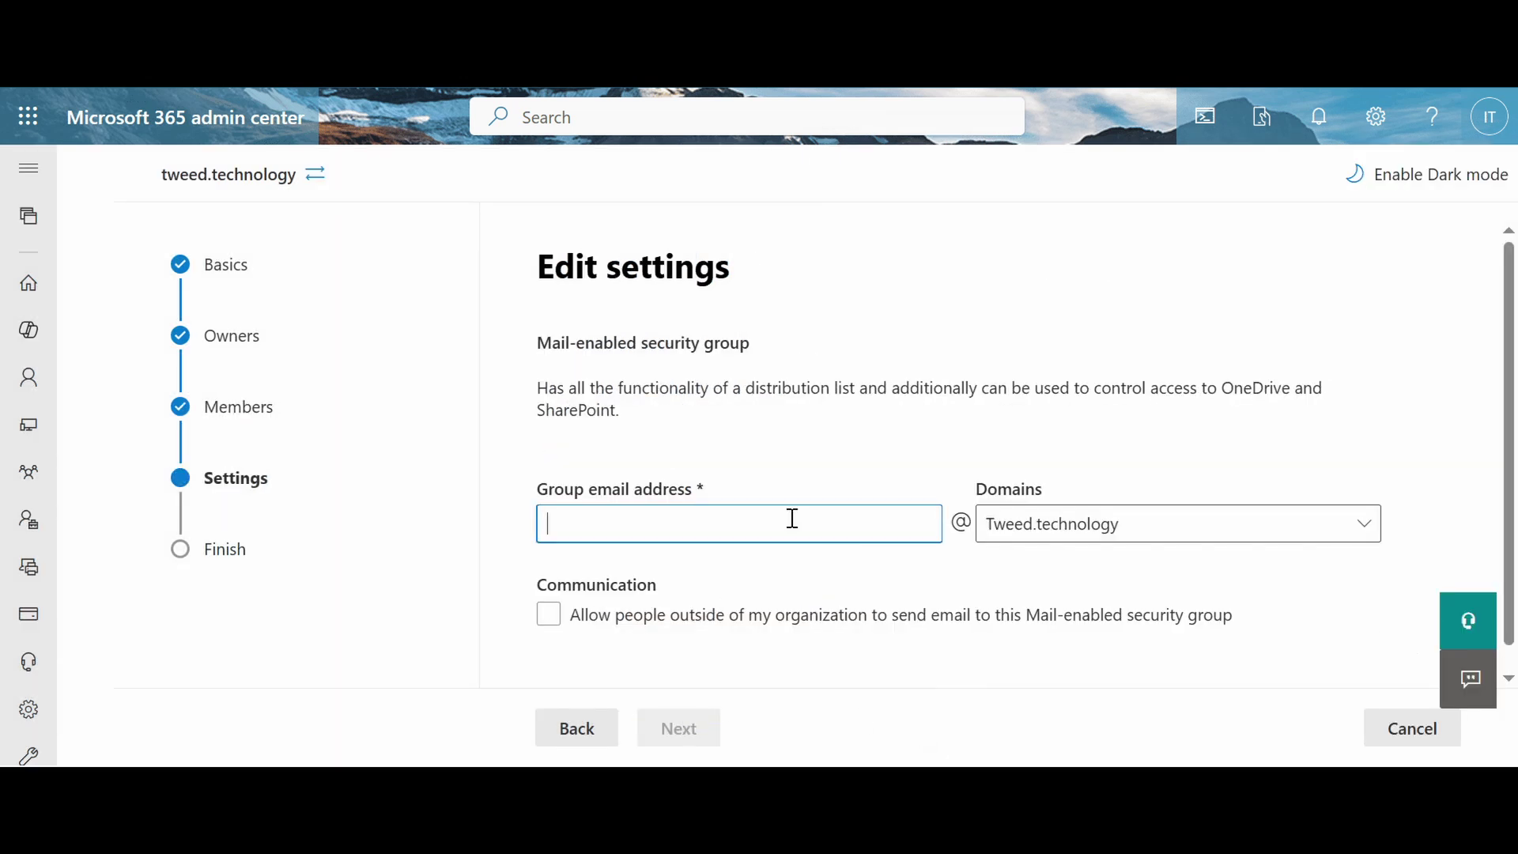
pyautogui.write('Powe')
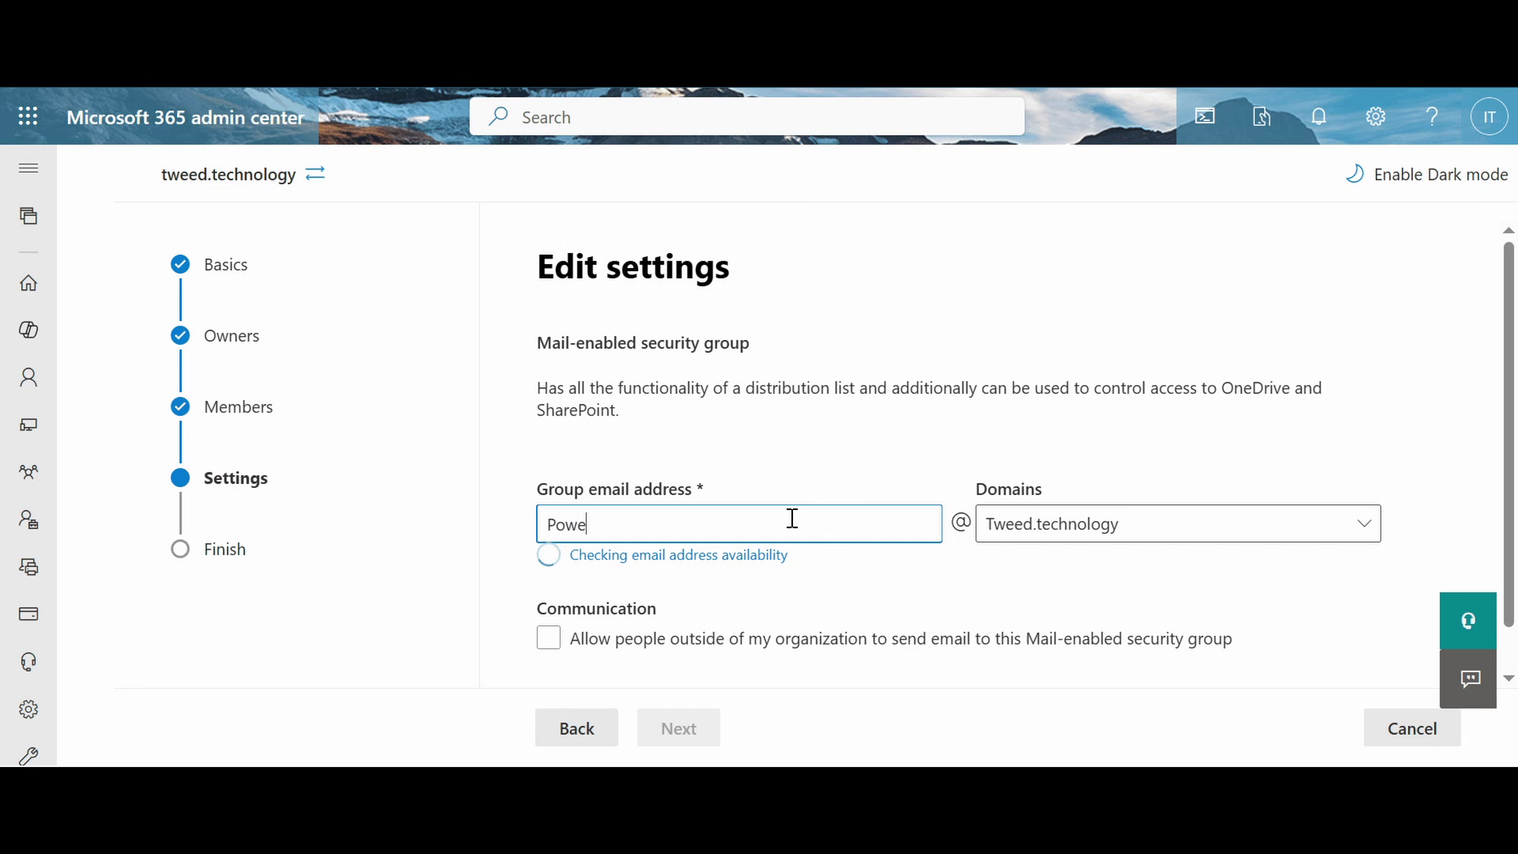
pyautogui.write('r Automate Test')
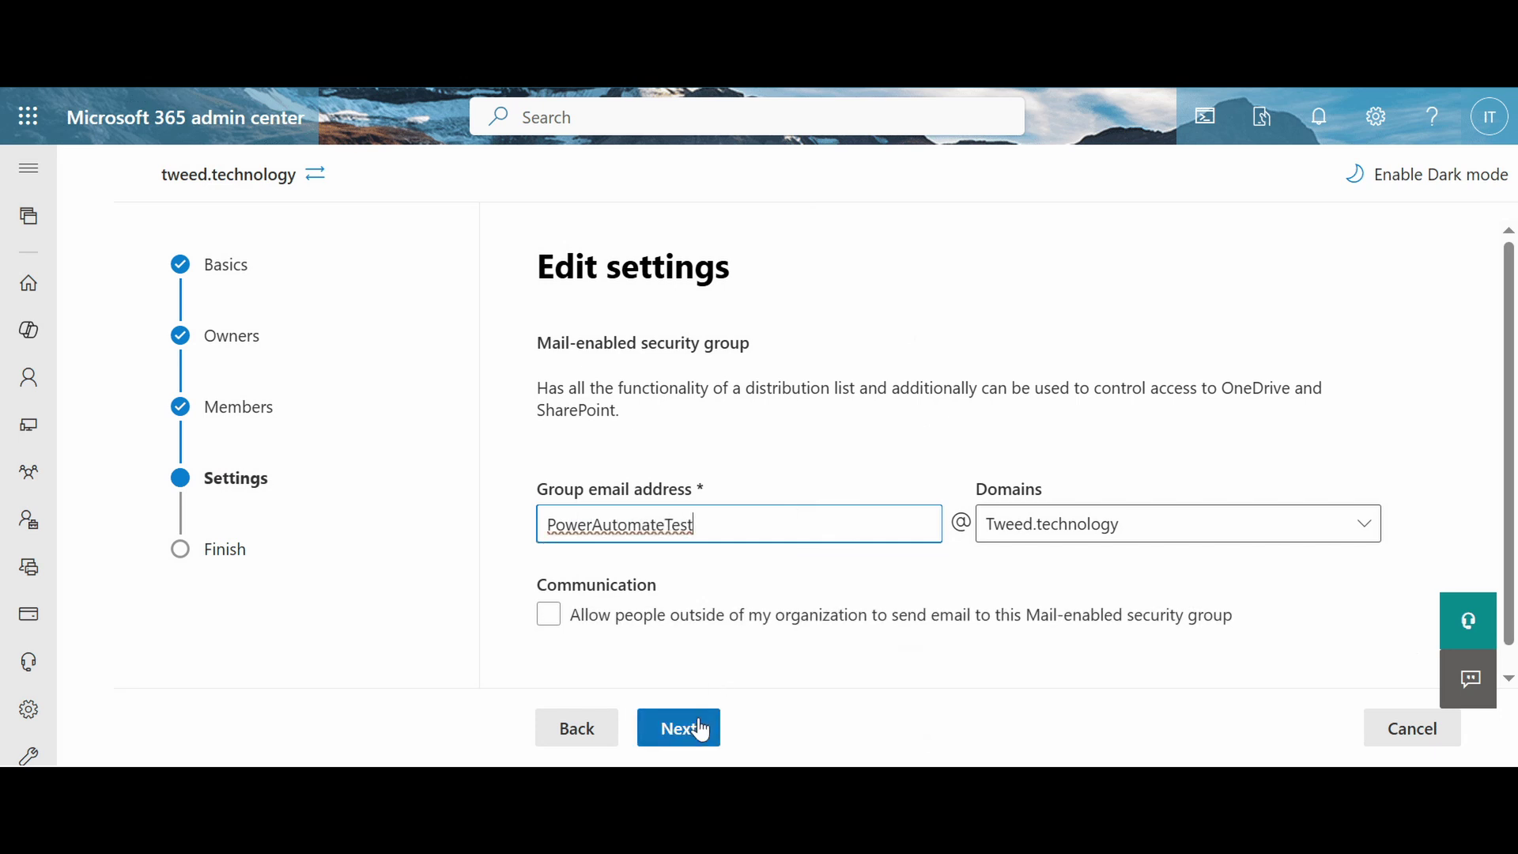
pyautogui.click(695, 727)
pyautogui.click(698, 729)
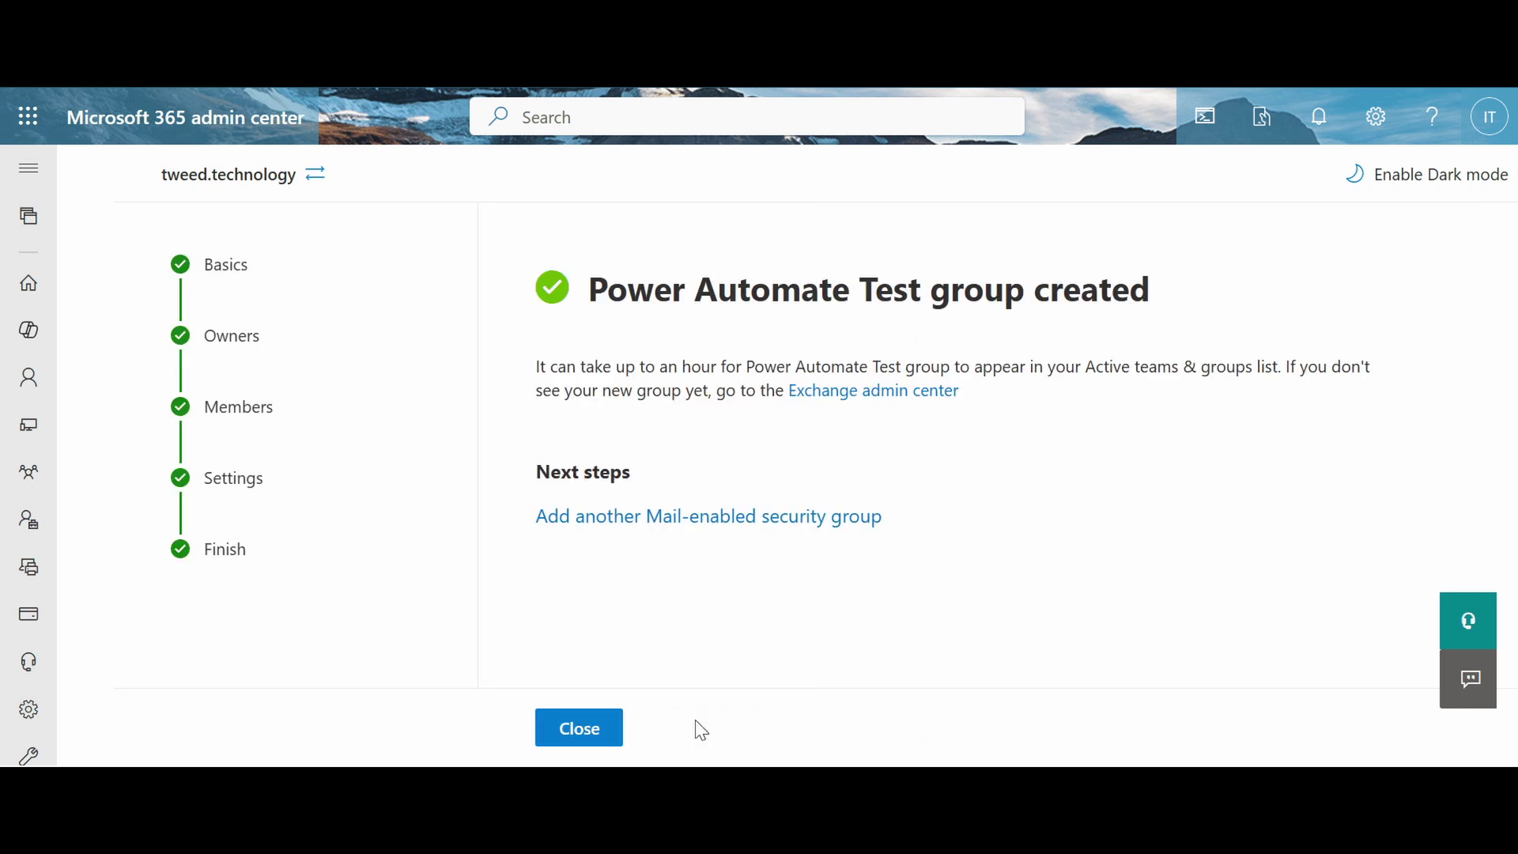
pyautogui.click(580, 729)
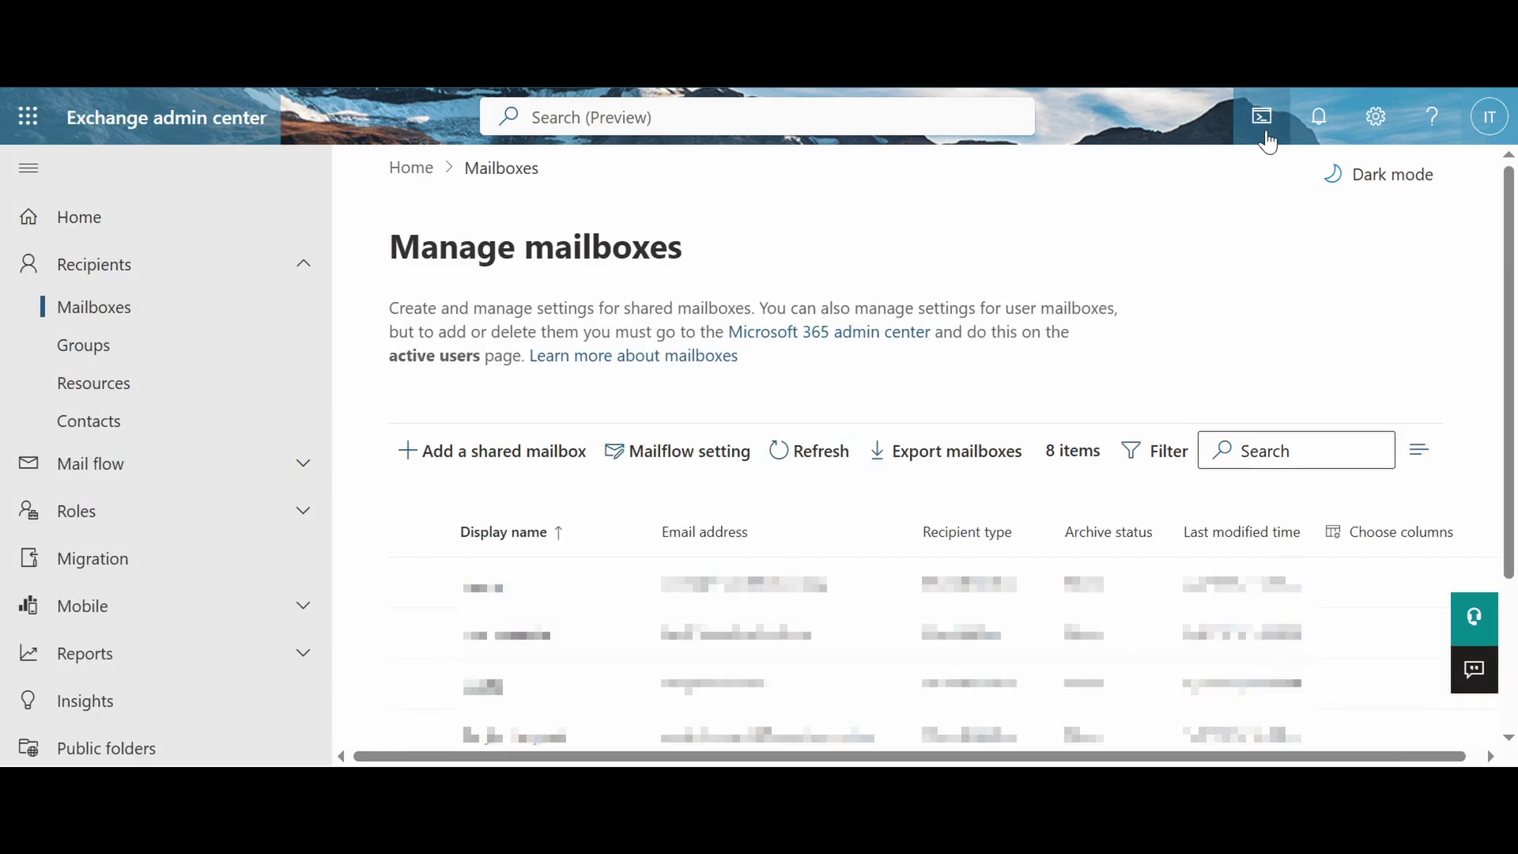
# Step: Launch Cloud Shell in PowerShell mode with no storage account and MCPP Subscription
pyautogui.click(1265, 133)
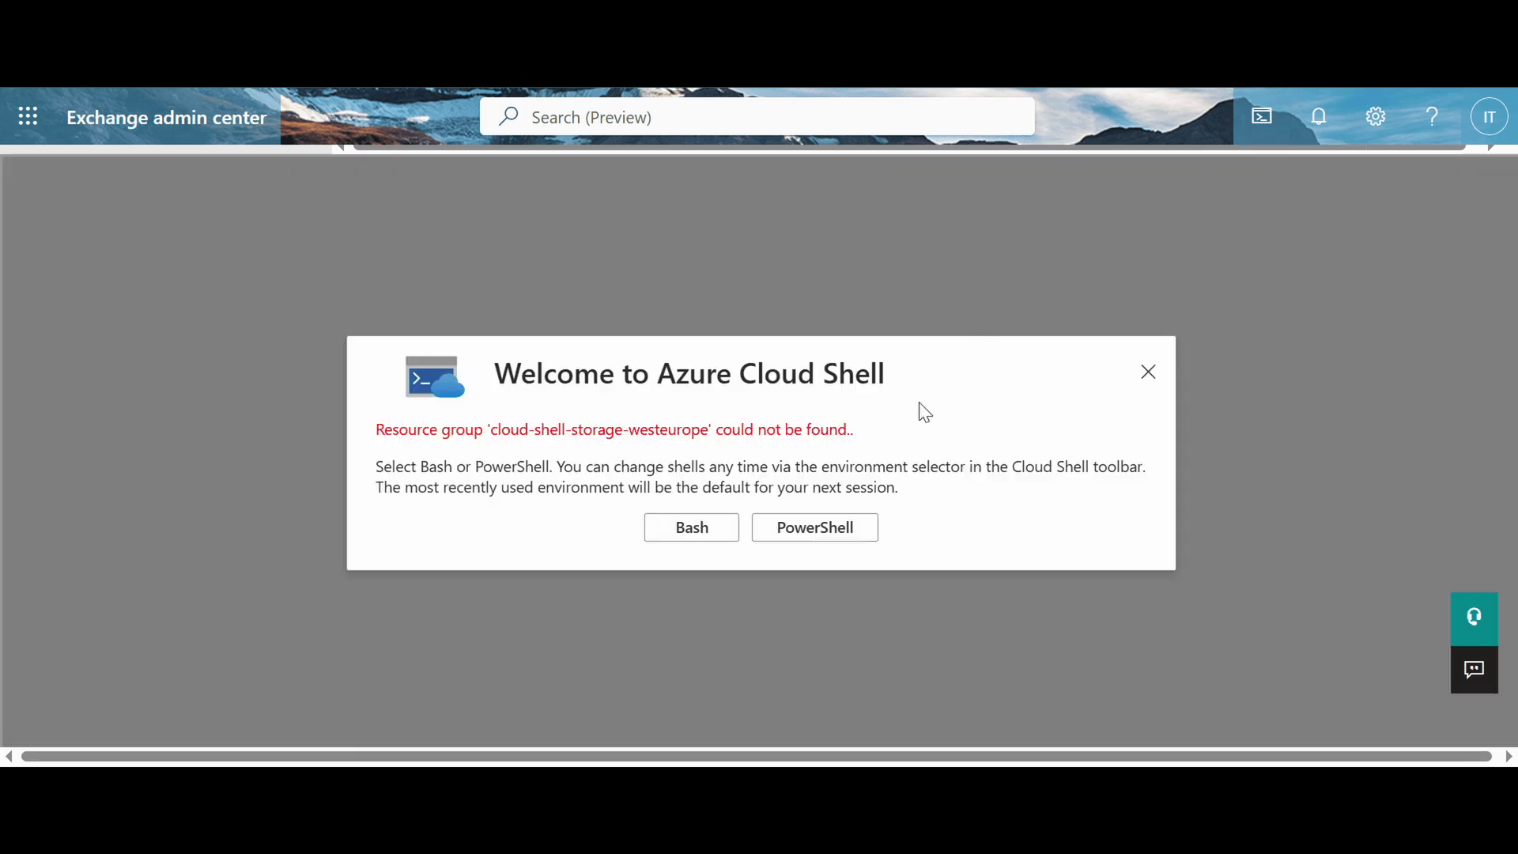
pyautogui.click(837, 541)
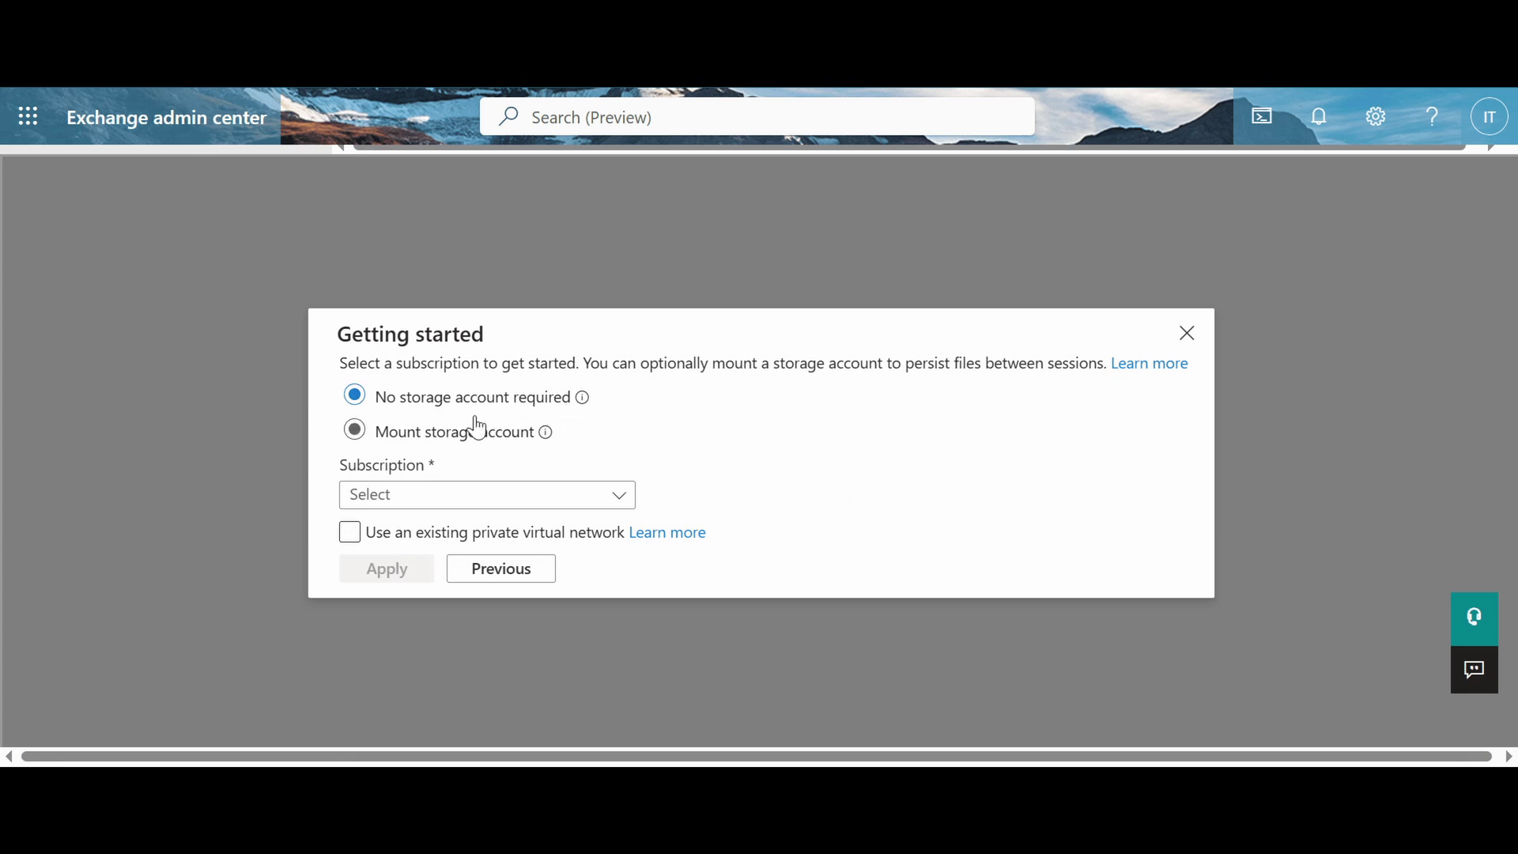
pyautogui.click(417, 536)
pyautogui.click(419, 544)
pyautogui.click(439, 504)
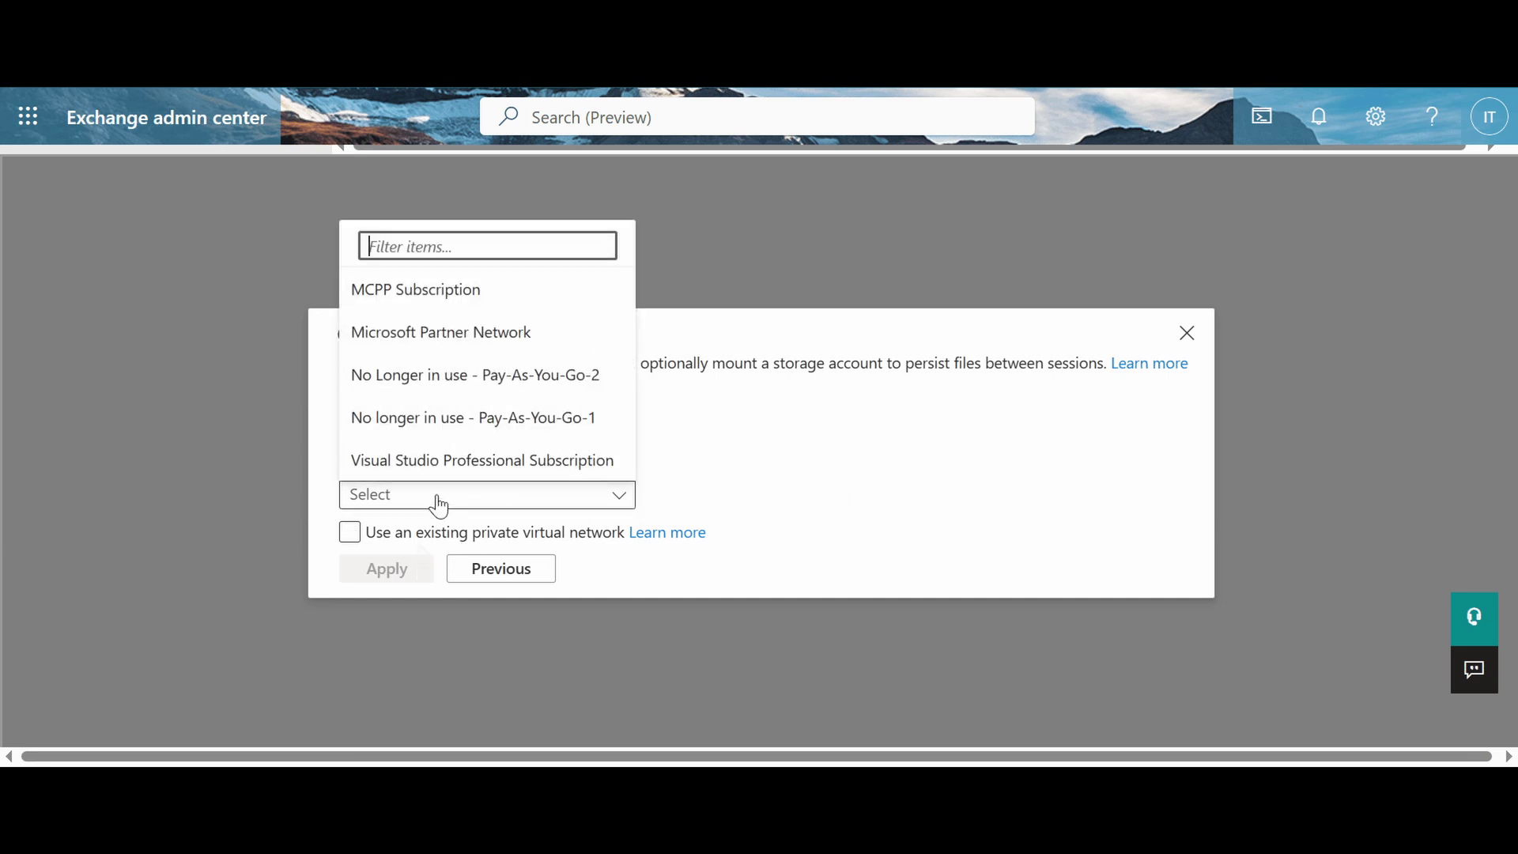
pyautogui.click(485, 309)
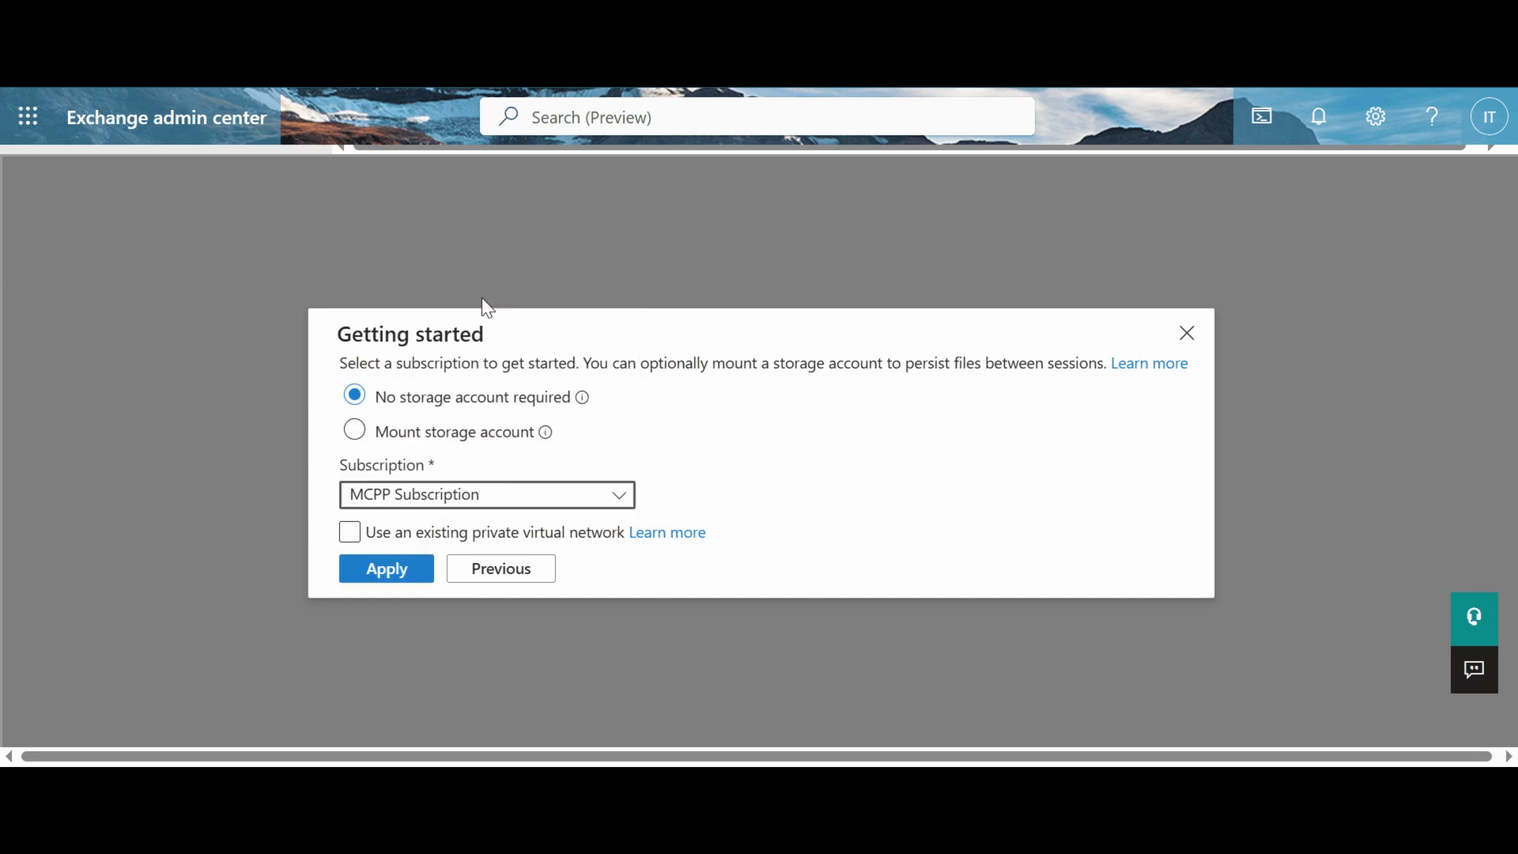
# Step: Apply the Cloud Shell settings to start the PowerShell session
pyautogui.click(390, 573)
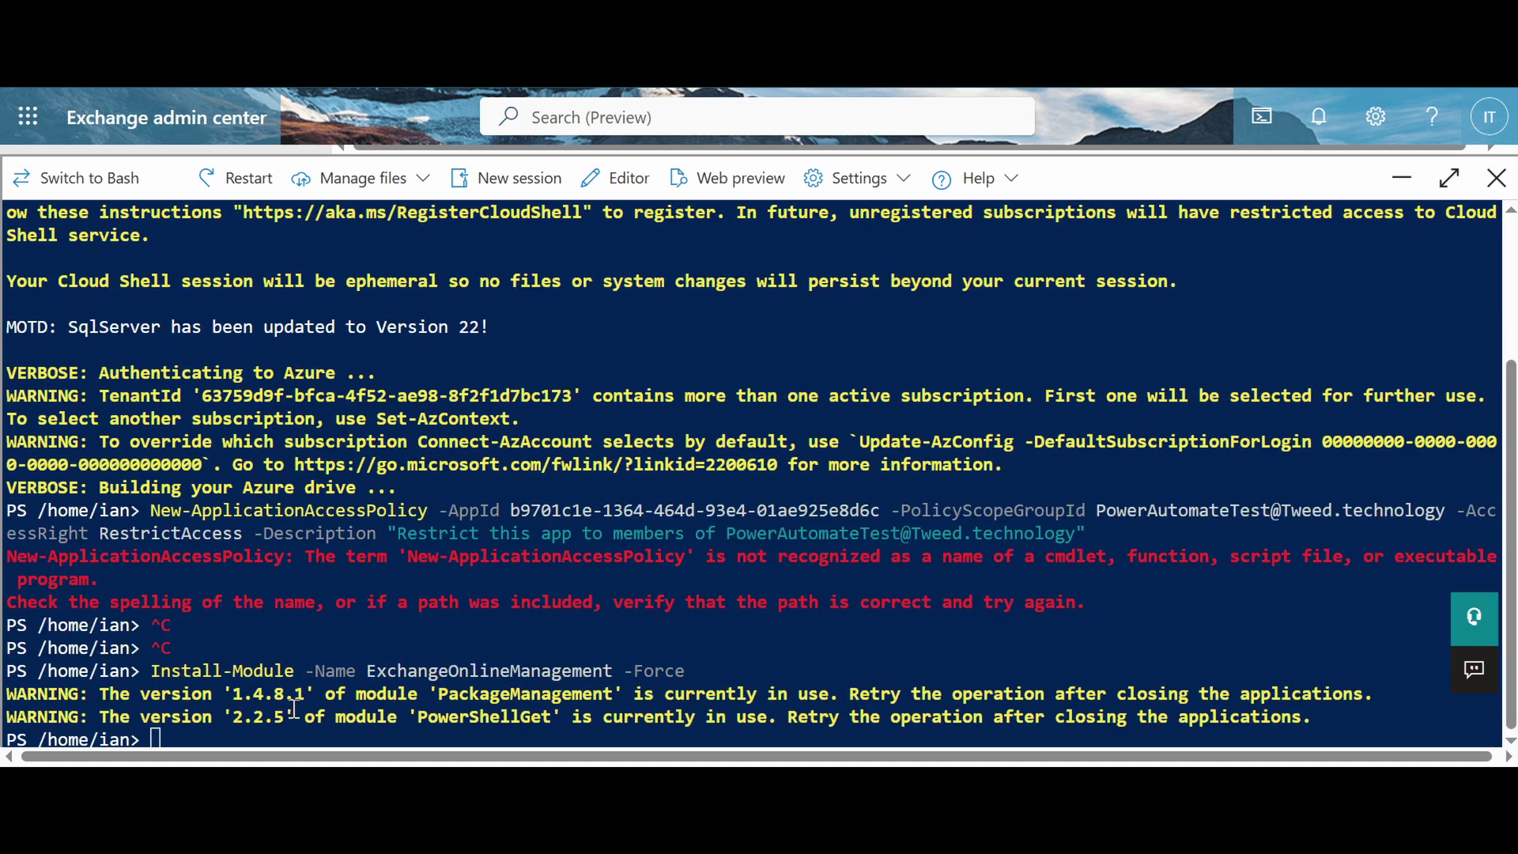
# Step: Paste and run Import-Module ExchangeOnlineManagement in Cloud Shell
pyautogui.rightClick(293, 709)
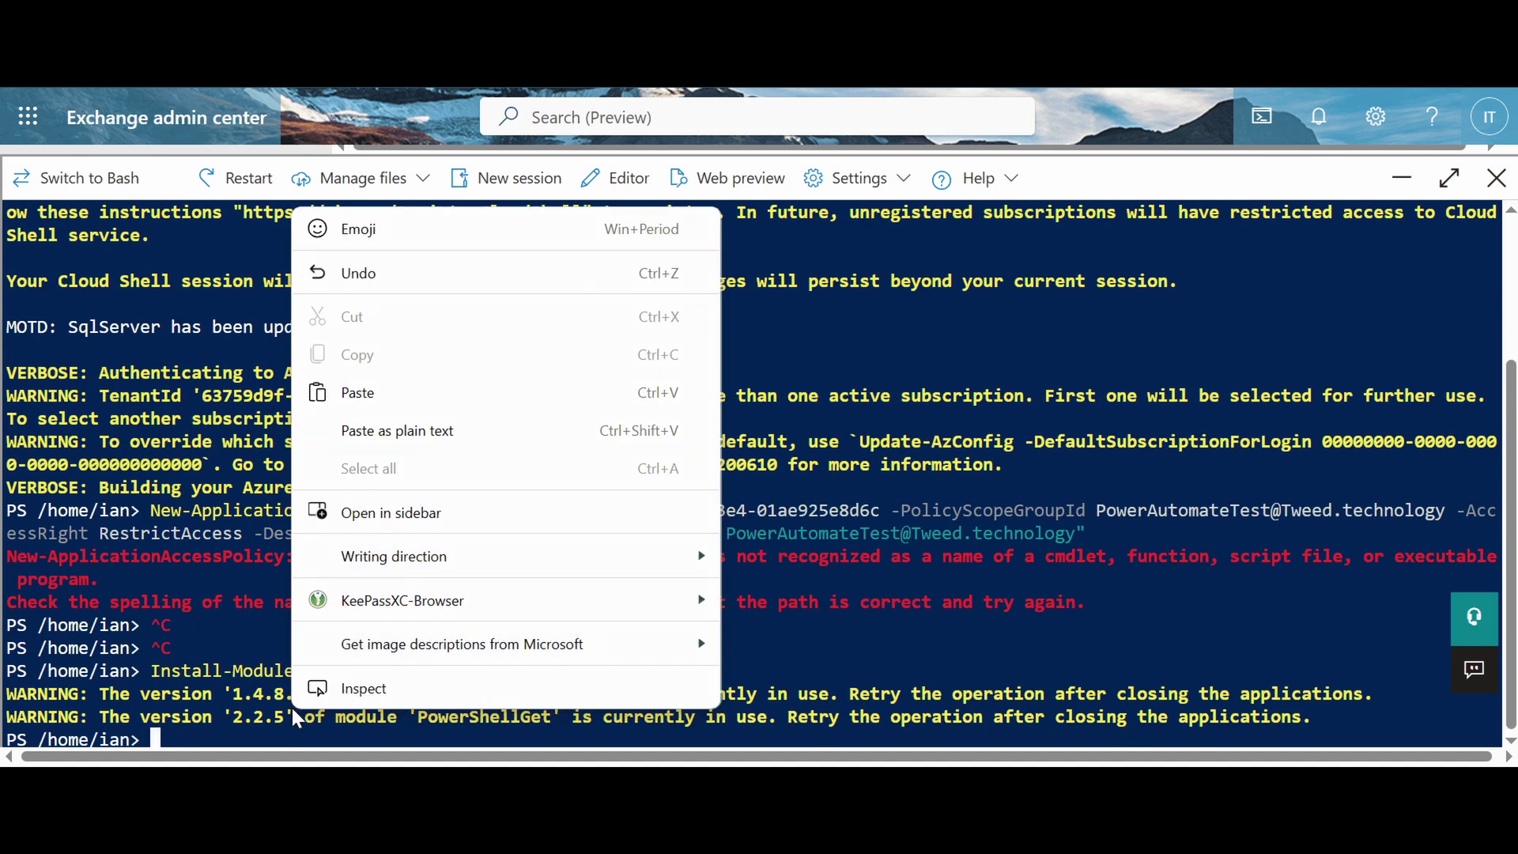
pyautogui.click(410, 384)
pyautogui.press('Return')
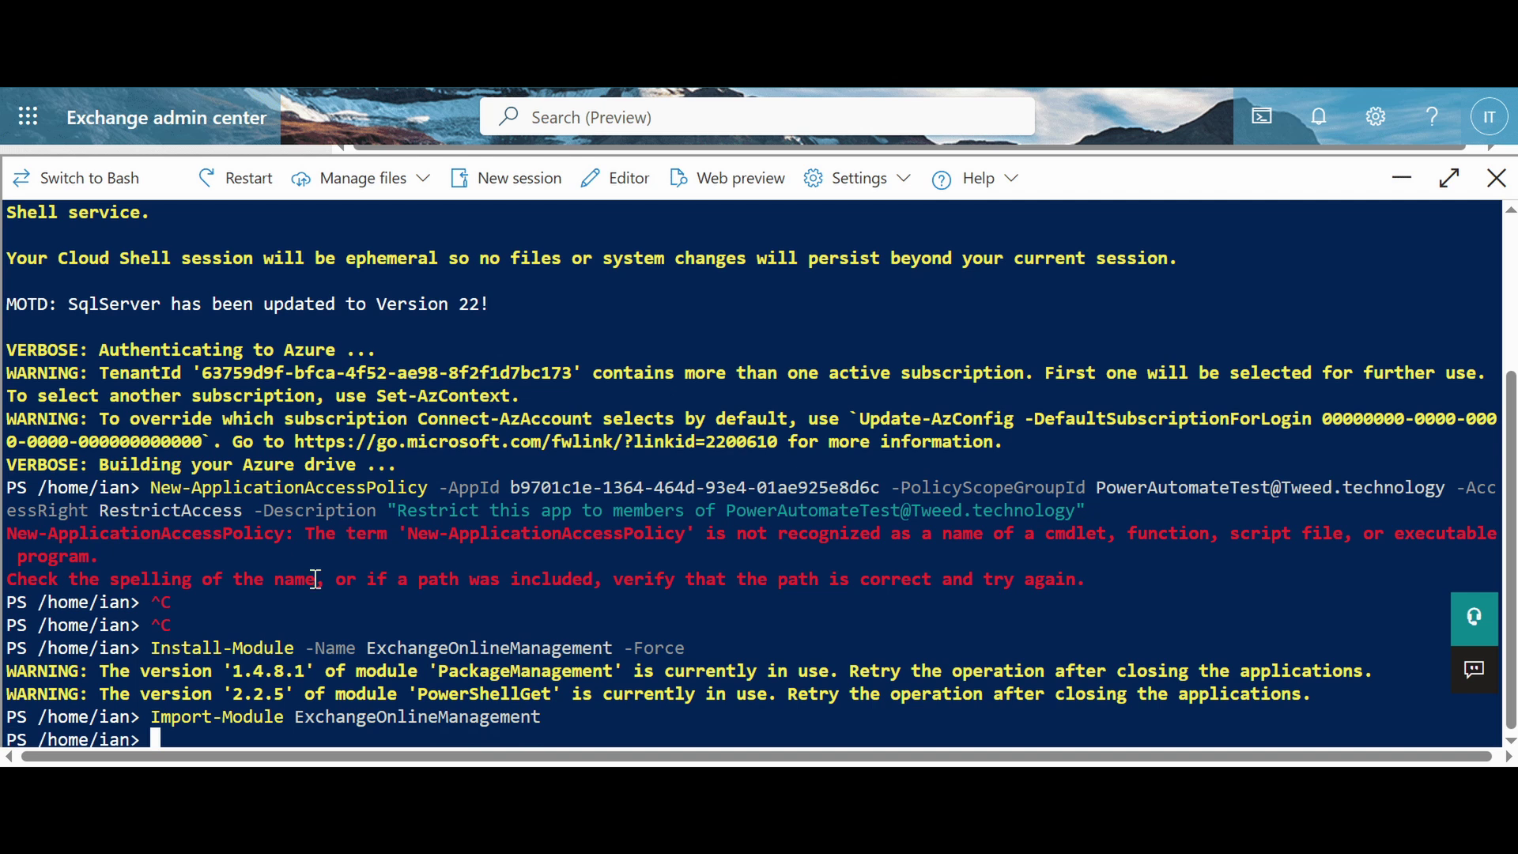
# Step: Run Connect-ExchangeOnline -Device and select the printed devicelogin address
pyautogui.rightClick(217, 732)
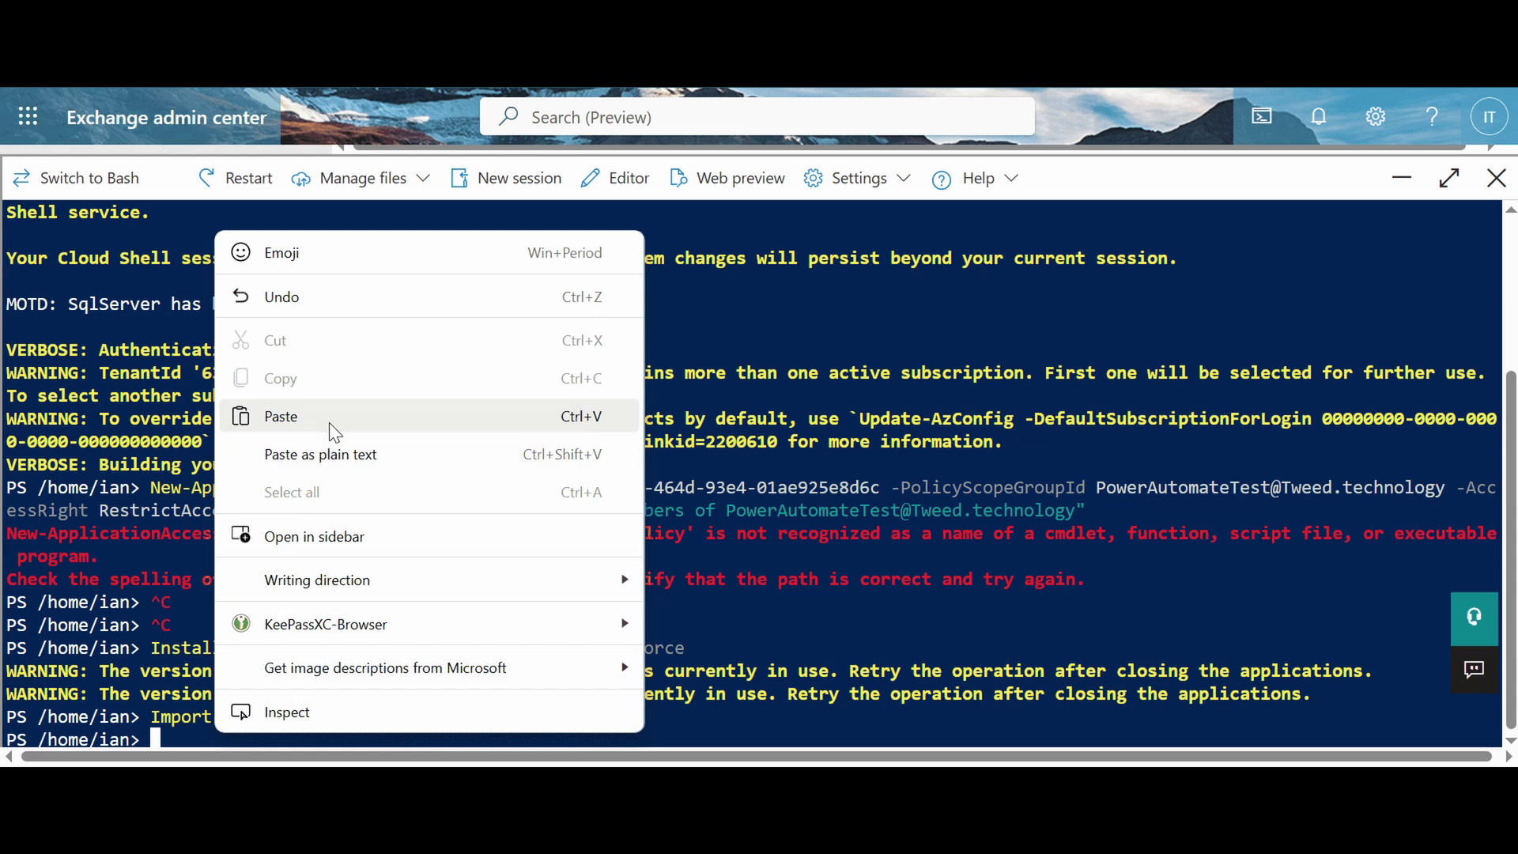
pyautogui.click(281, 416)
pyautogui.press('Return')
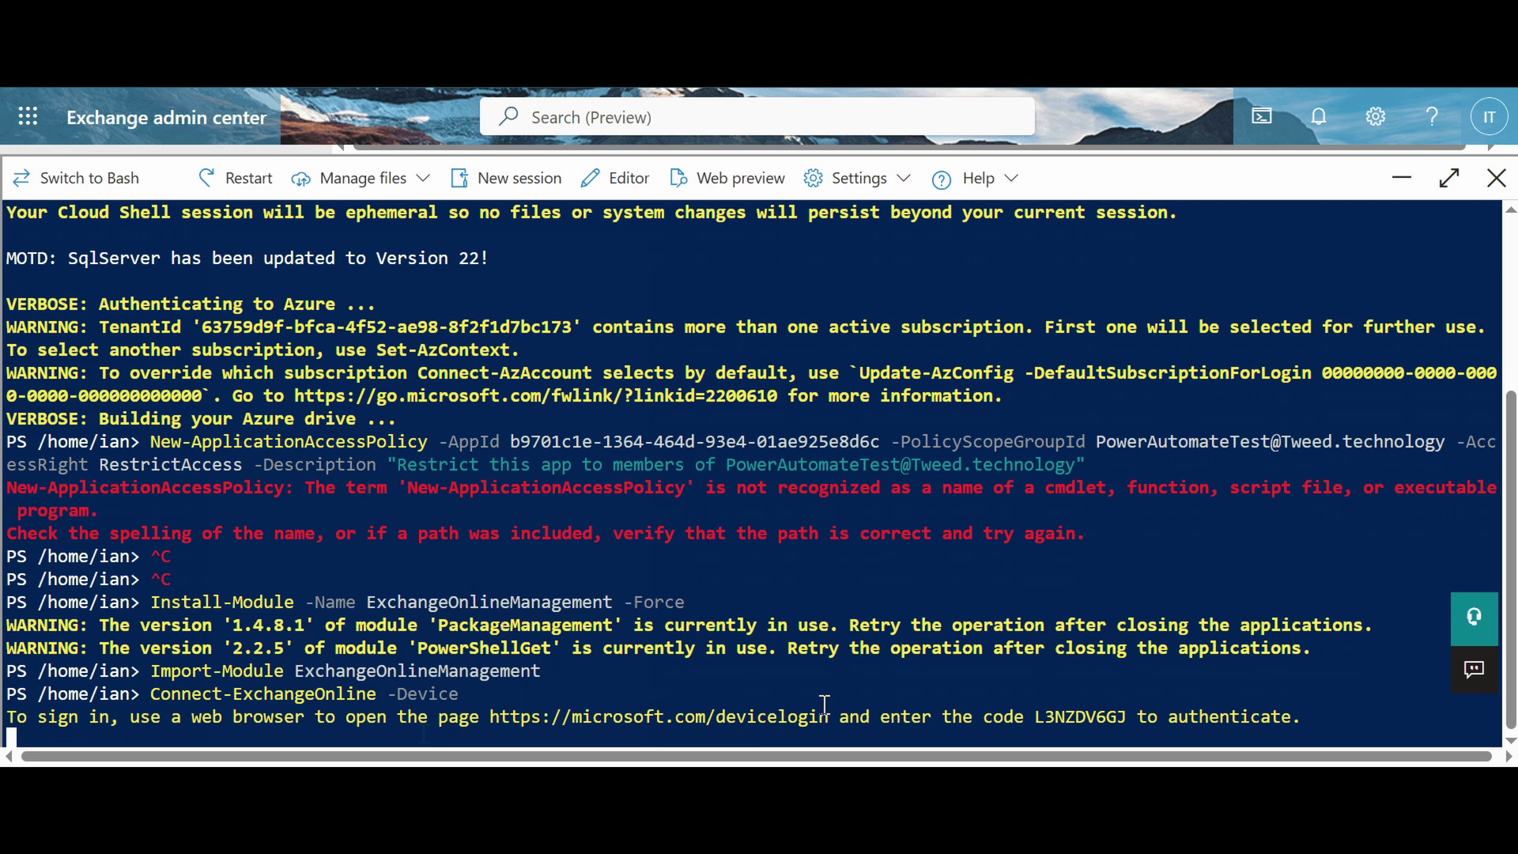
pyautogui.moveTo(834, 716); pyautogui.dragTo(495, 728)
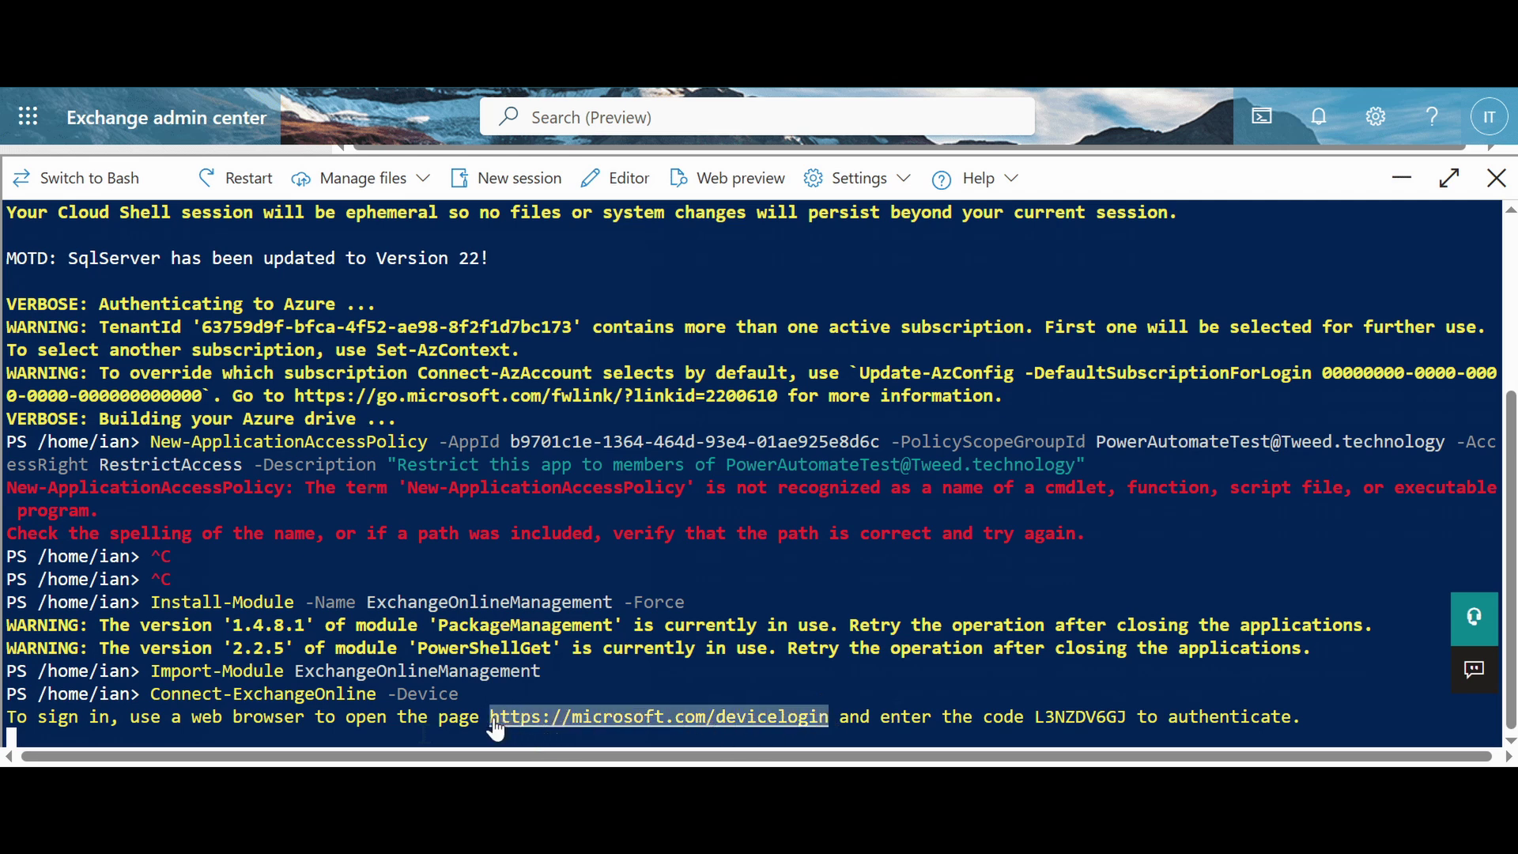
# Step: Enter the Cloud Shell sign-in code on the microsoft.com/devicelogin page
pyautogui.click(495, 726)
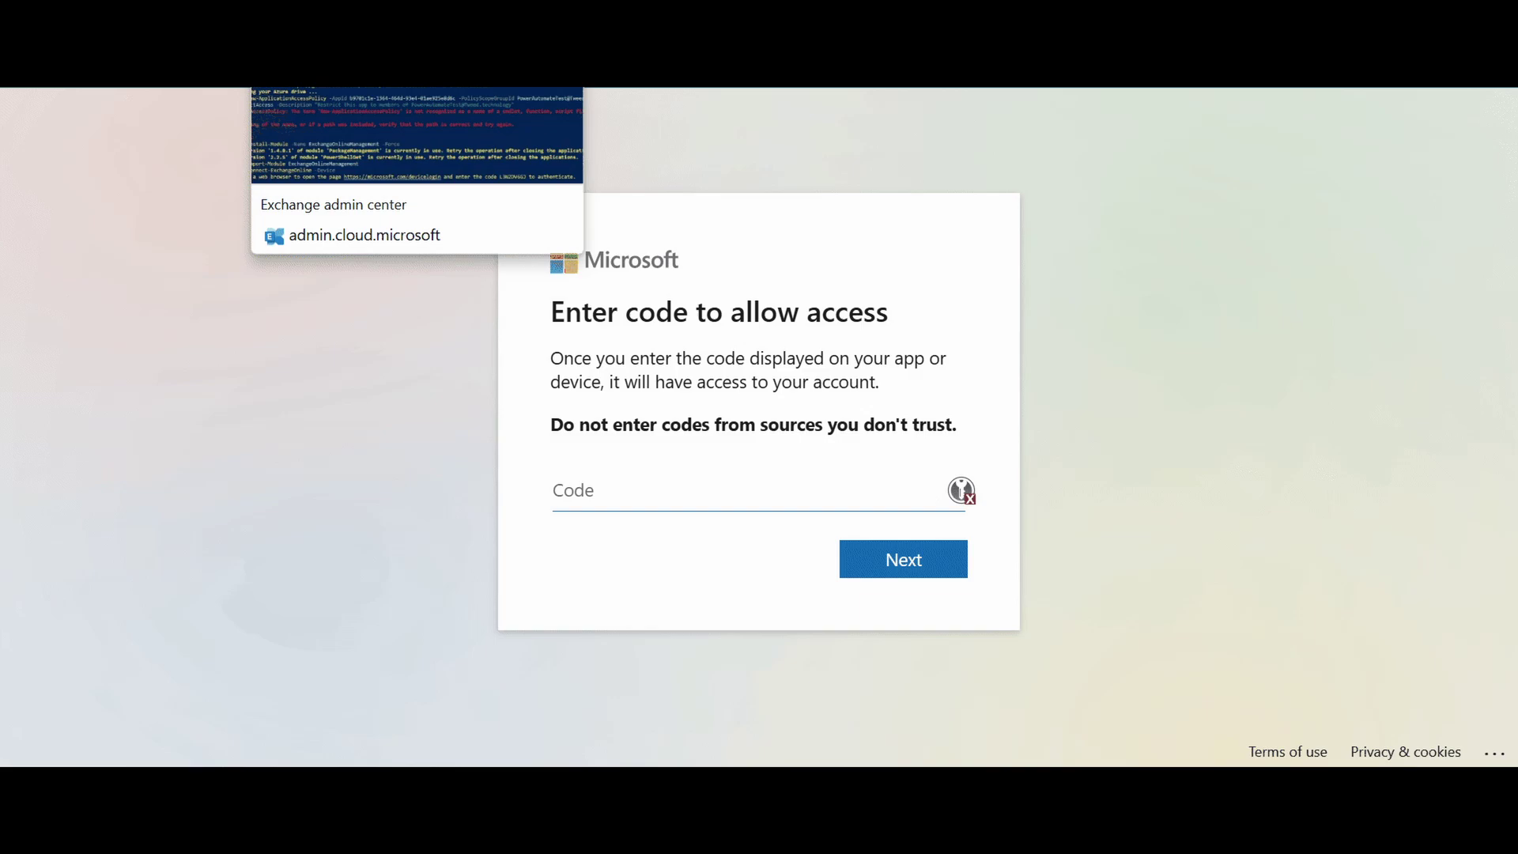
pyautogui.click(340, 83)
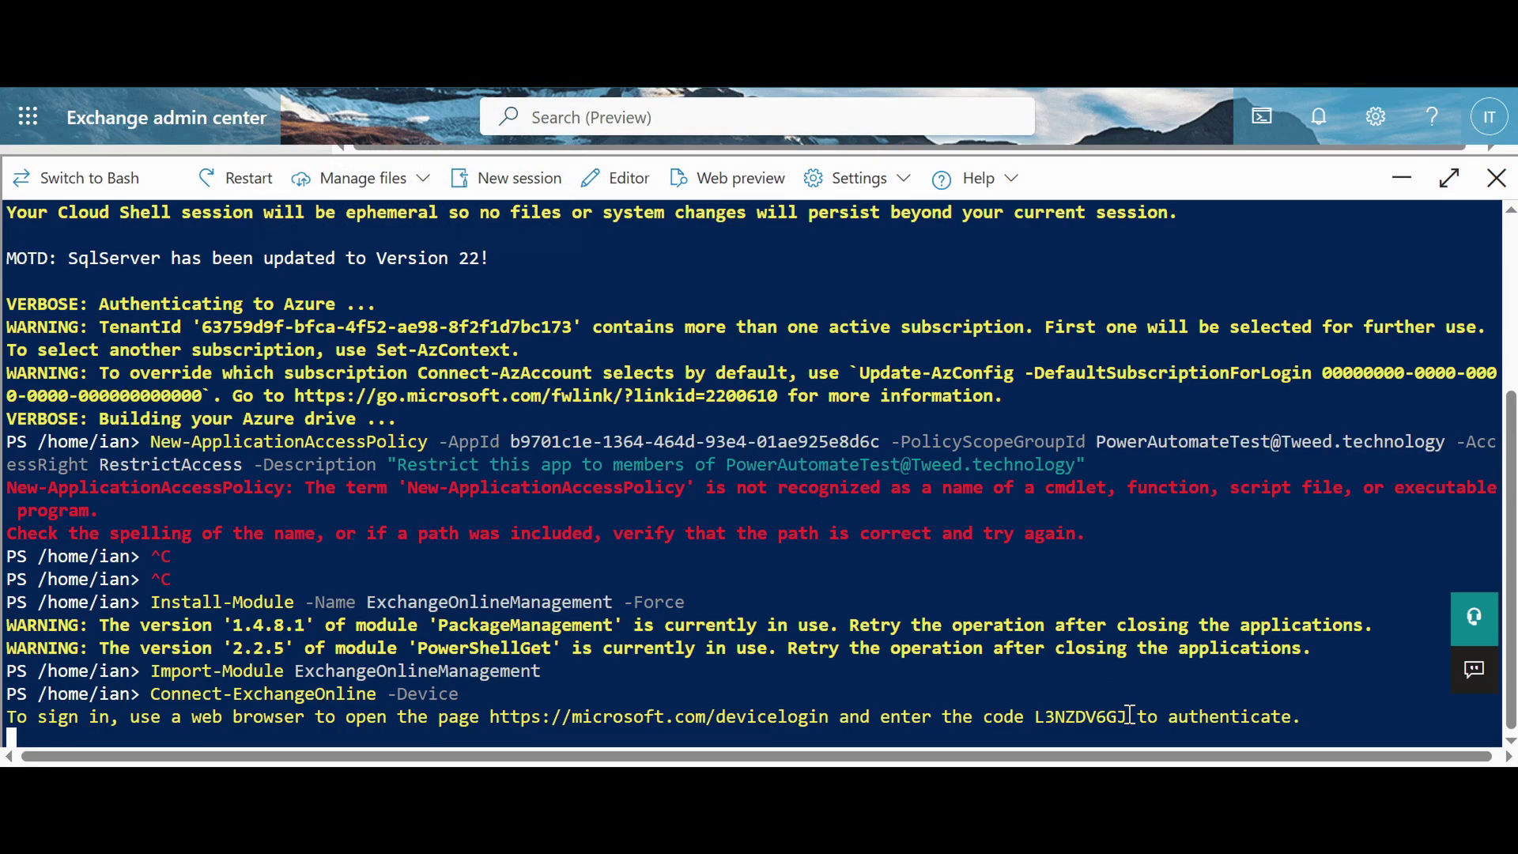
pyautogui.moveTo(1130, 716); pyautogui.dragTo(1041, 710)
pyautogui.hotkey('ctrl', 'c')
pyautogui.hotkey('ctrl', 'Tab')
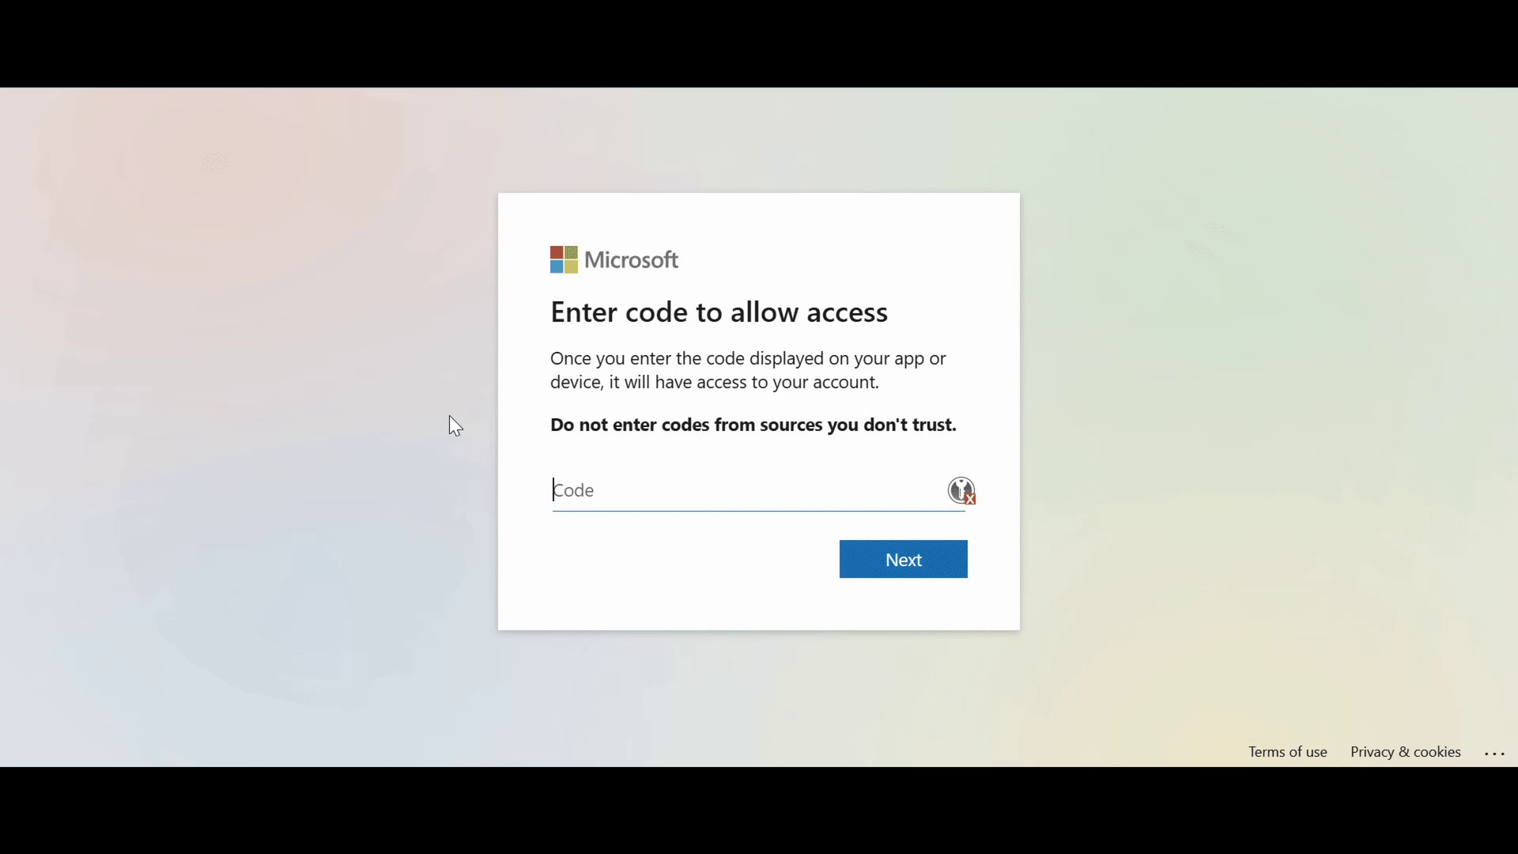
pyautogui.hotkey('ctrl', 'v')
pyautogui.click(884, 551)
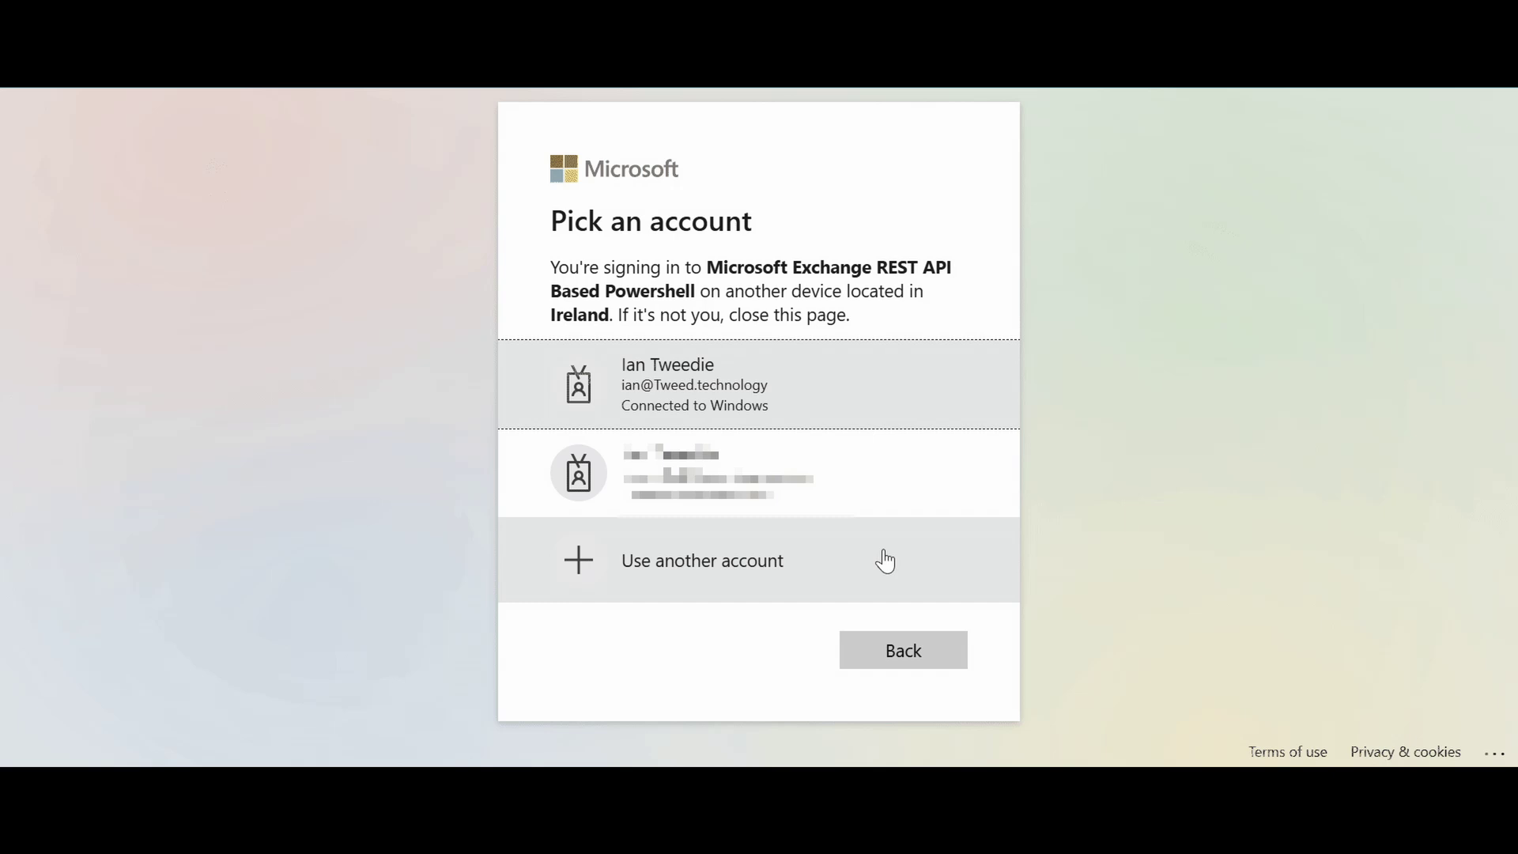
# Step: Sign in with the tenant admin account, approving via phone notification, and confirm
pyautogui.click(854, 387)
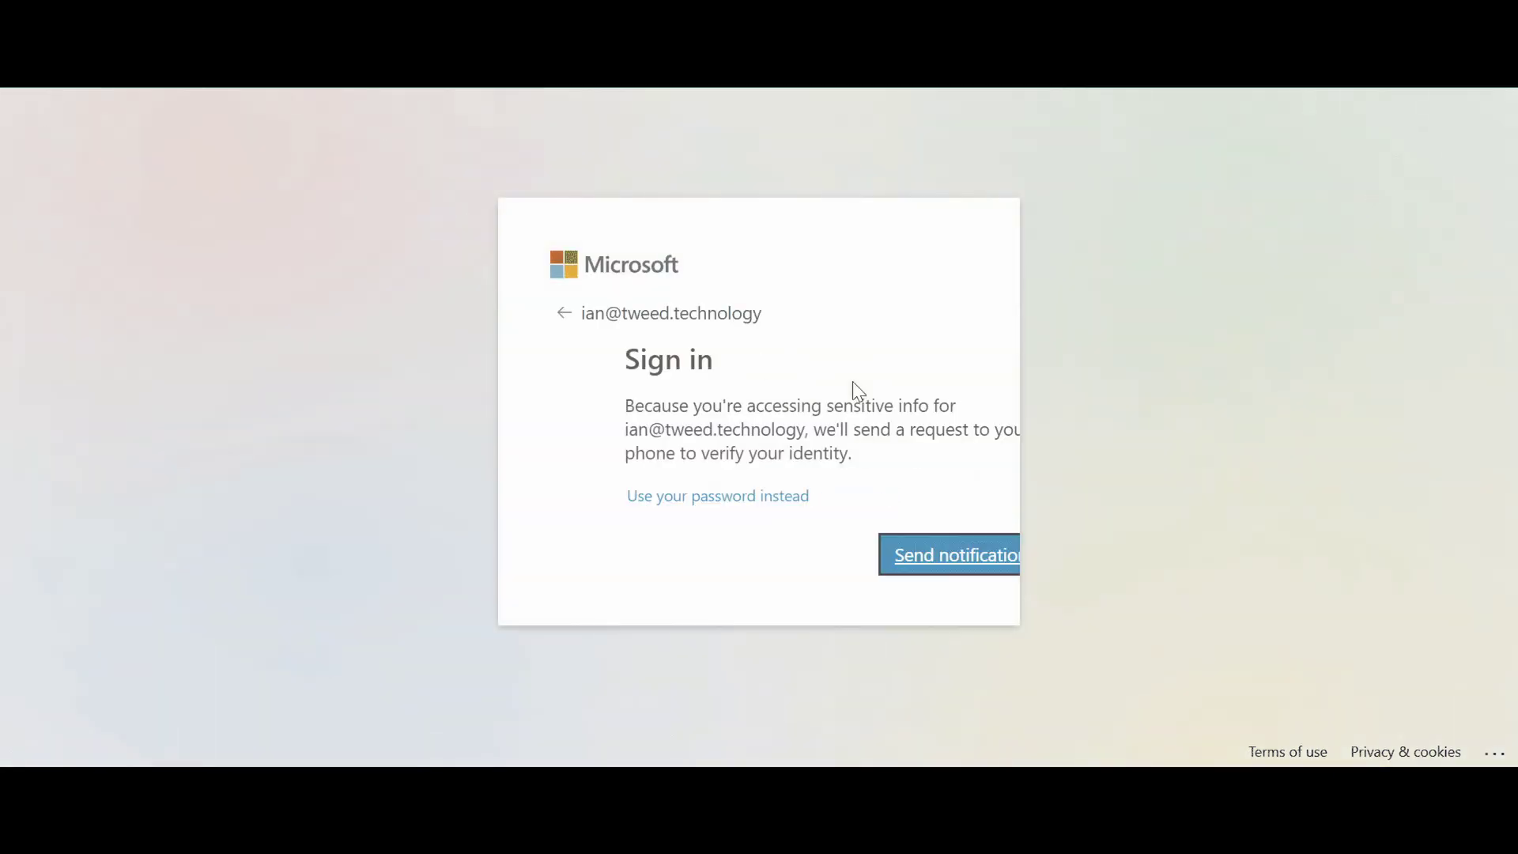
pyautogui.click(884, 556)
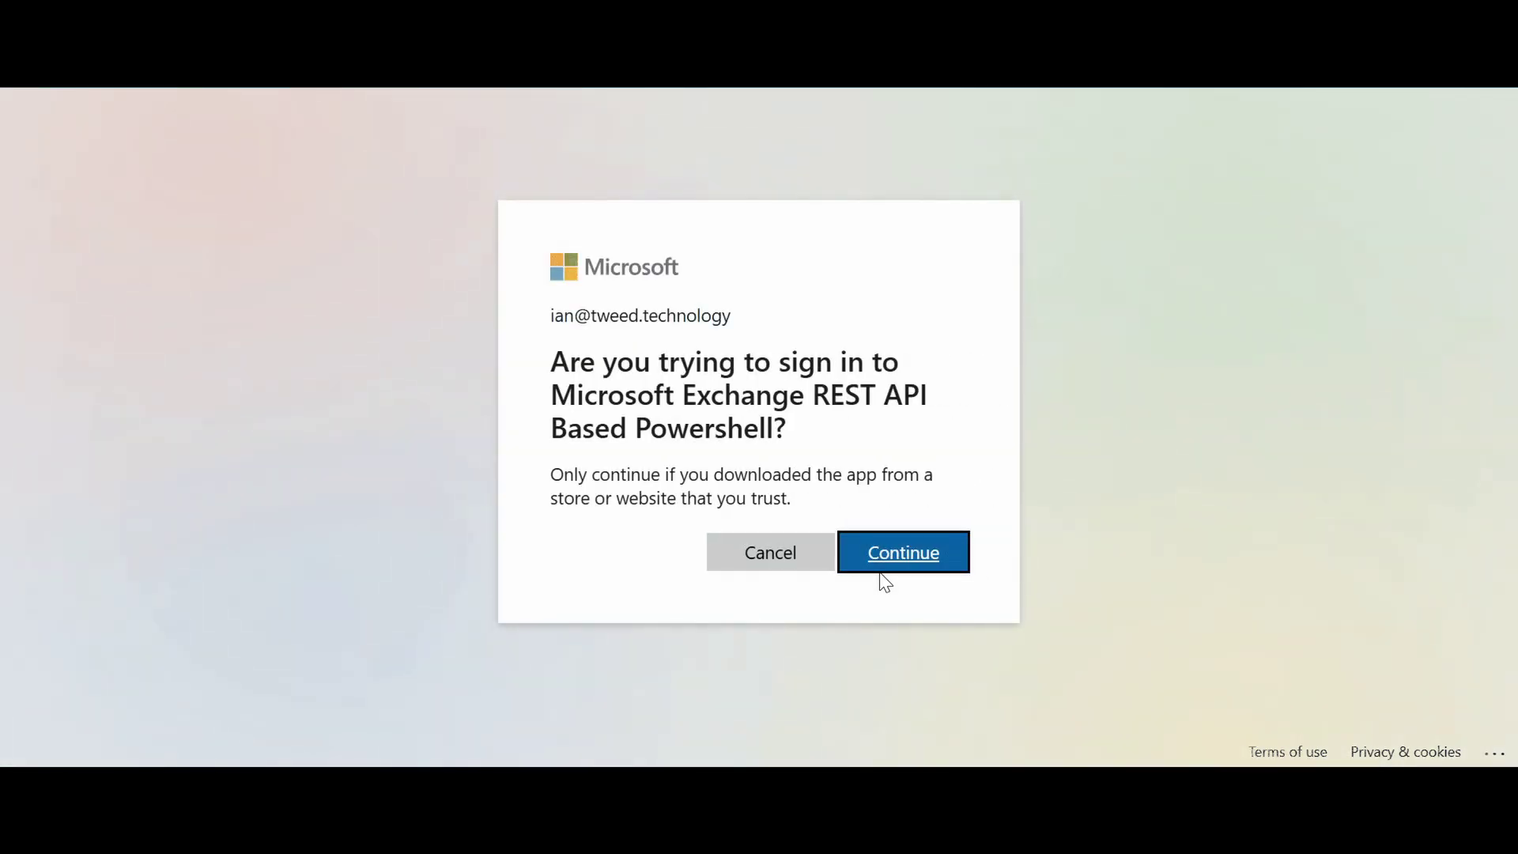
pyautogui.click(905, 560)
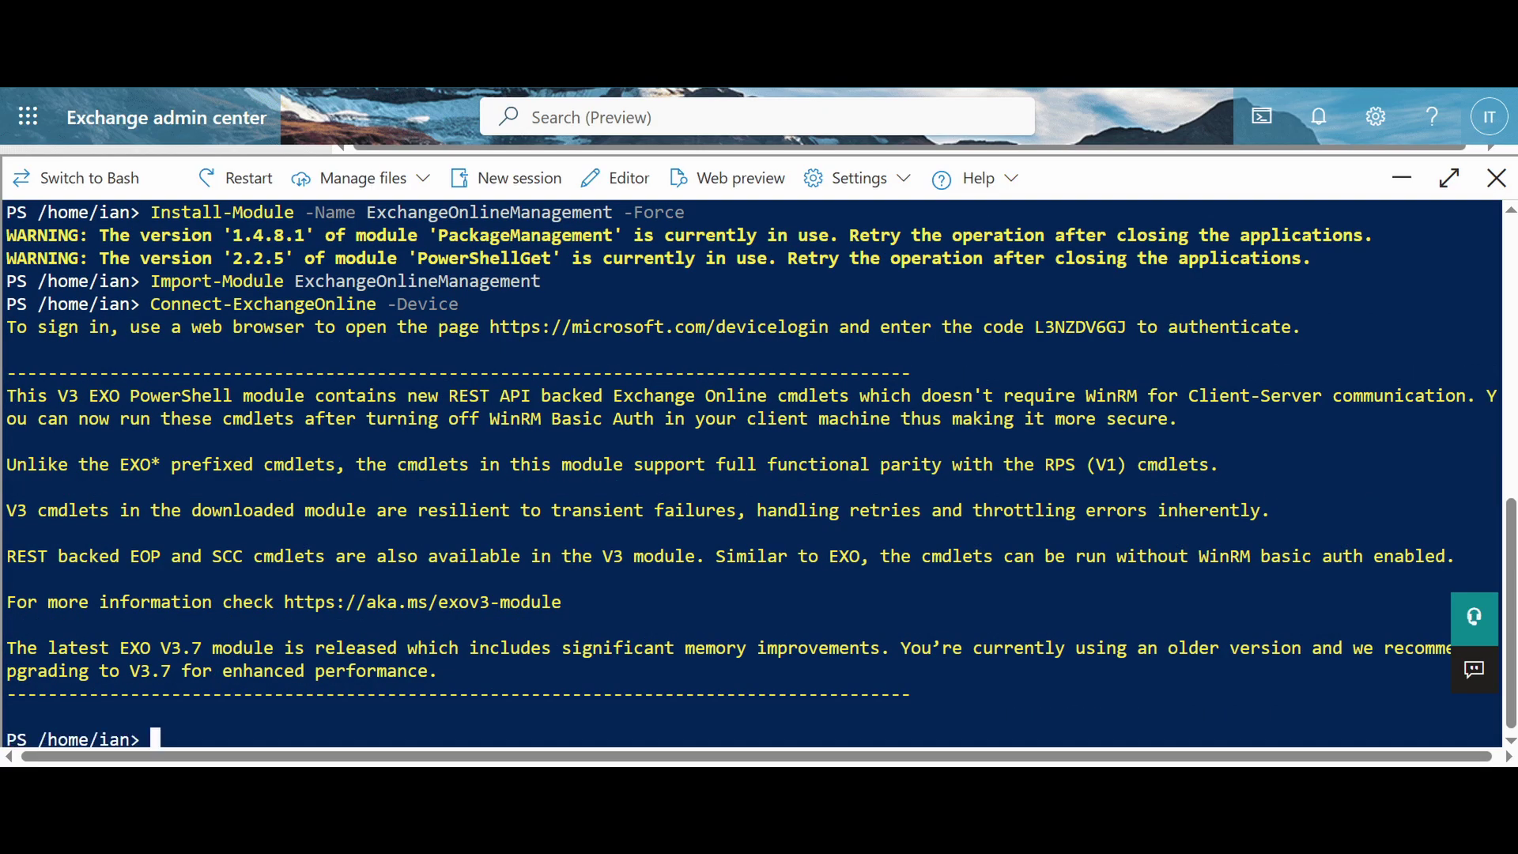
# Step: Rerun the earlier New-ApplicationAccessPolicy command from history
pyautogui.press('Up')
pyautogui.press('Up')
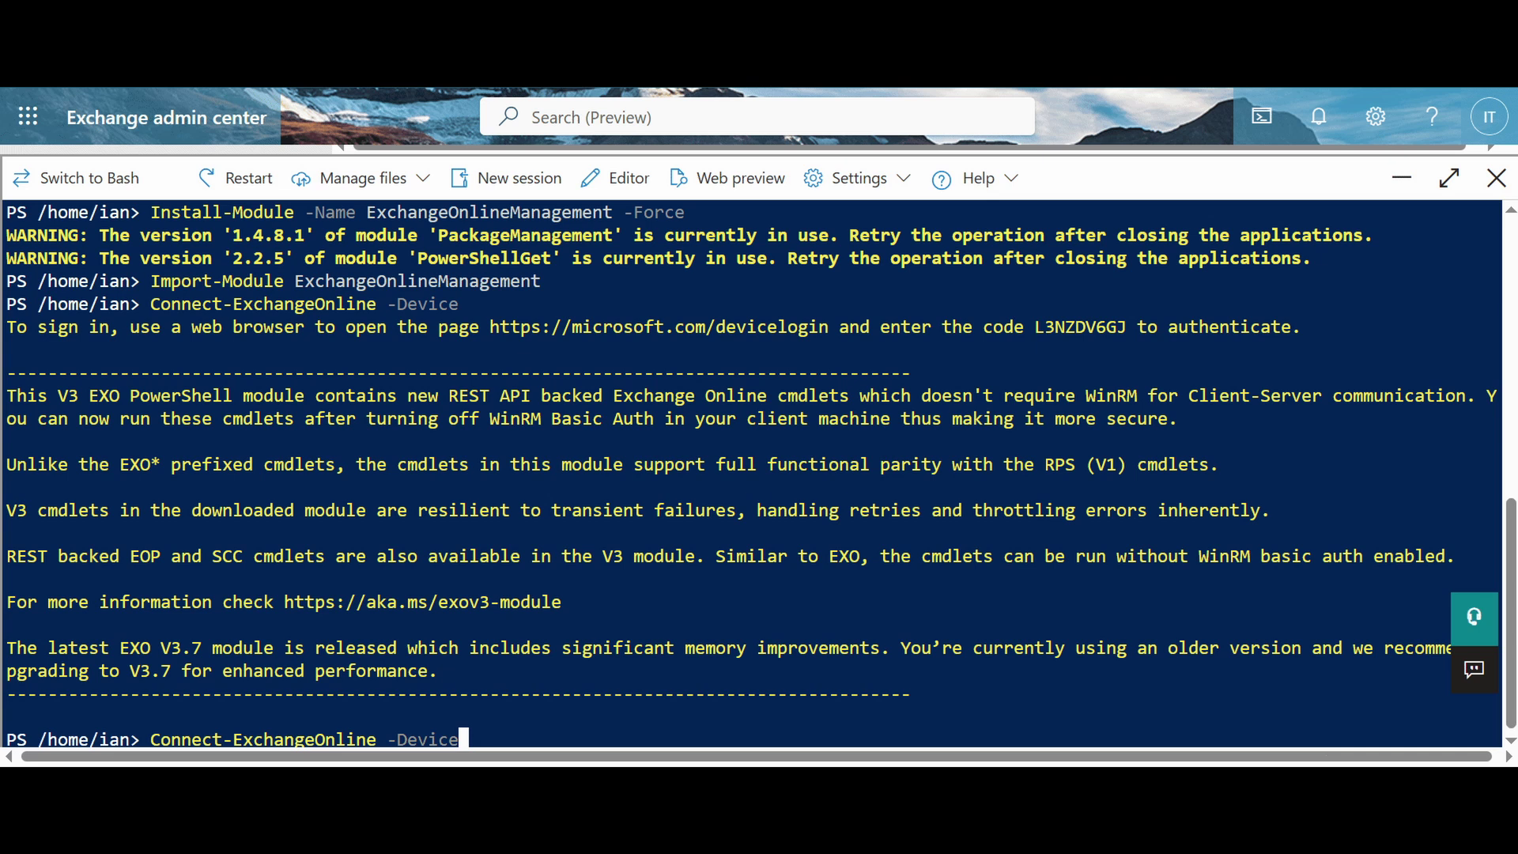
pyautogui.press('Up')
pyautogui.press('Up')
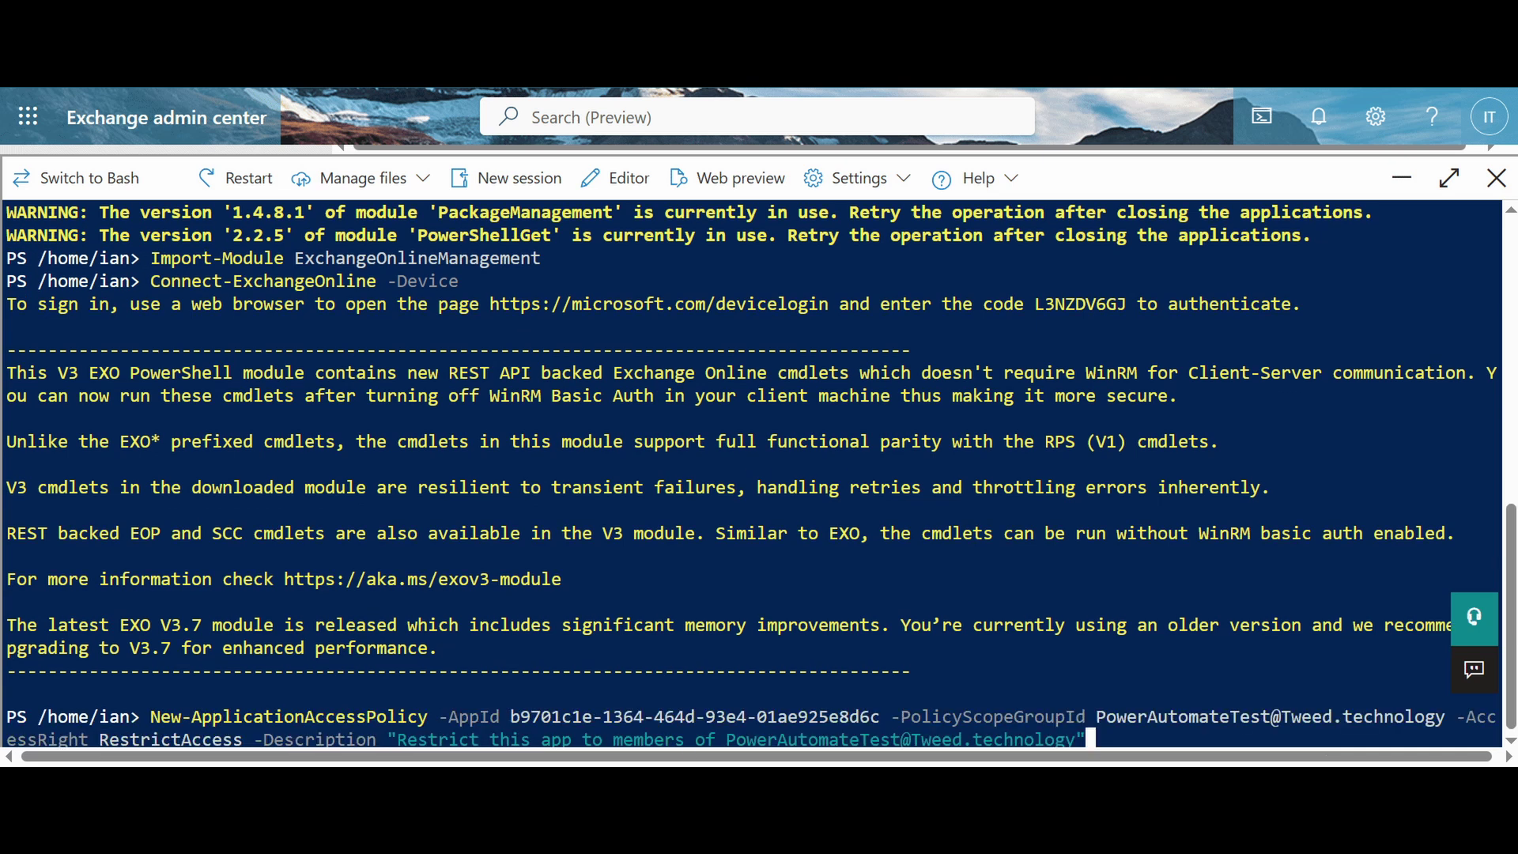
pyautogui.press('Return')
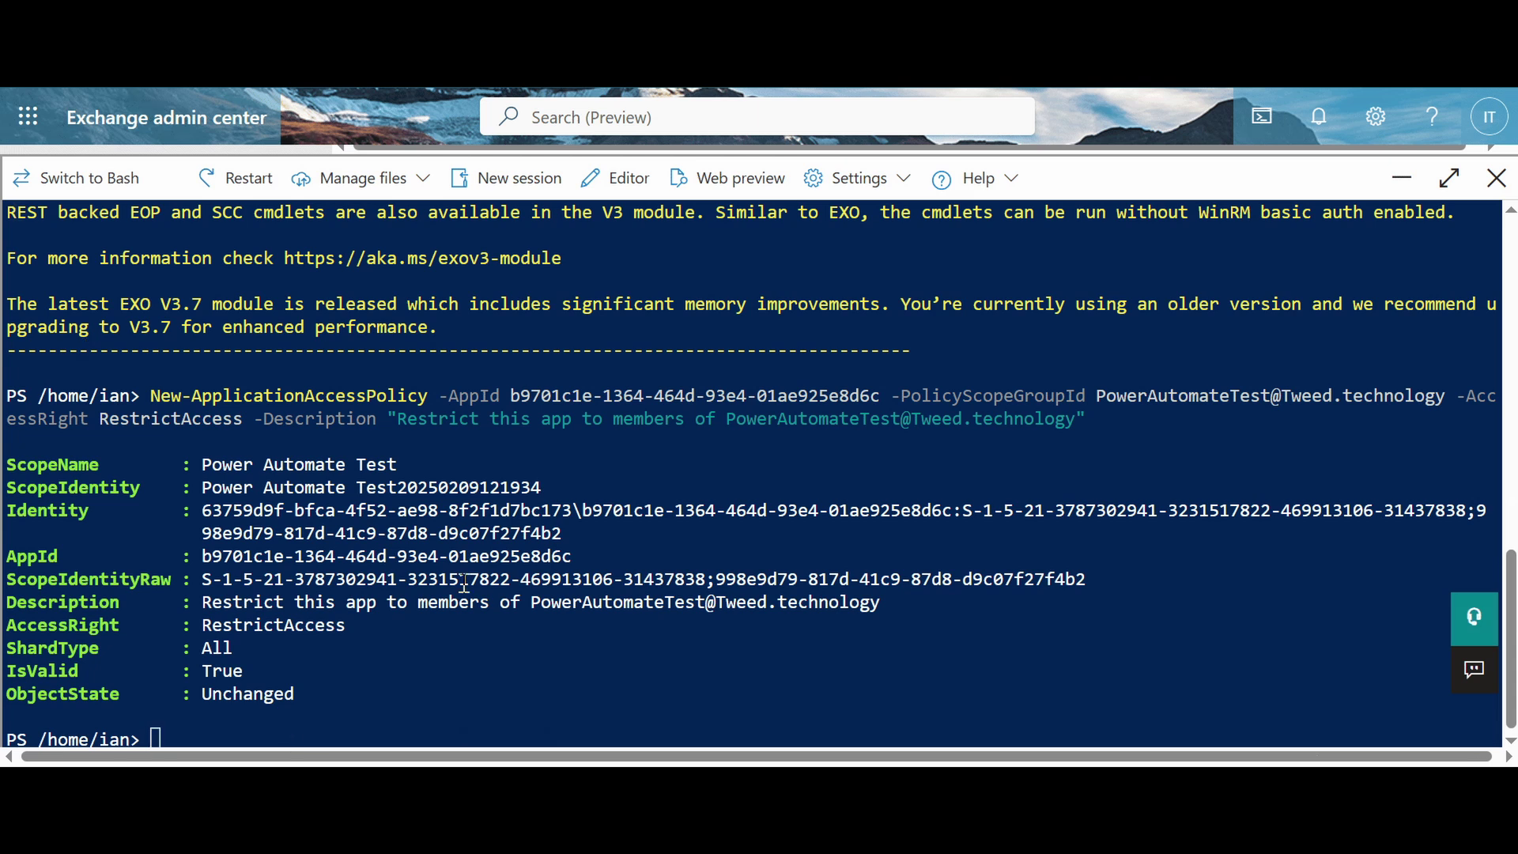
# Step: Run Test-ApplicationAccessPolicy against the testABC group member mailbox
pyautogui.rightClick(353, 710)
pyautogui.click(439, 396)
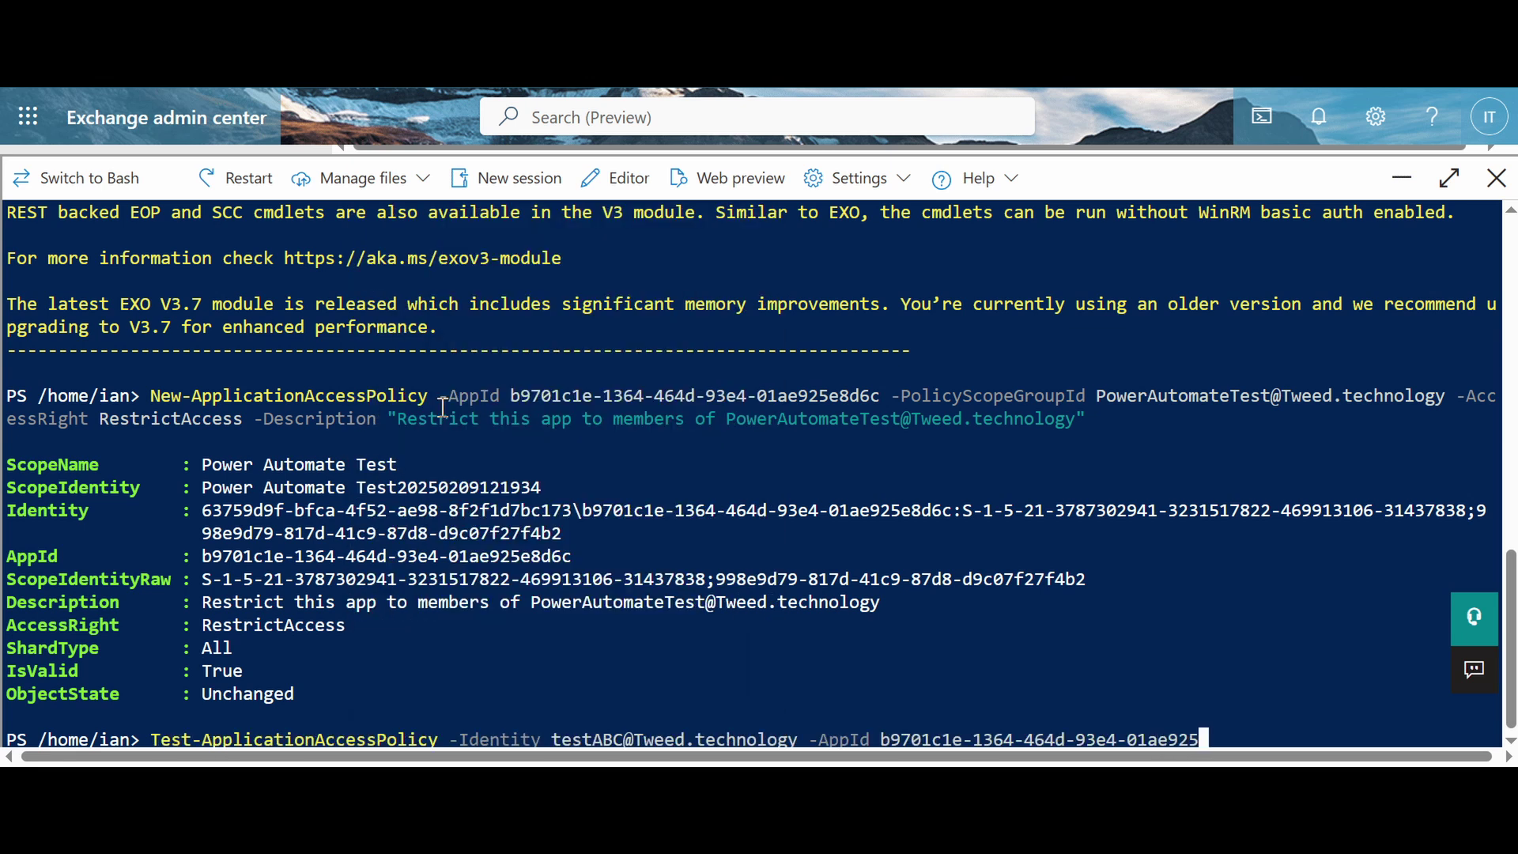
pyautogui.press('Return')
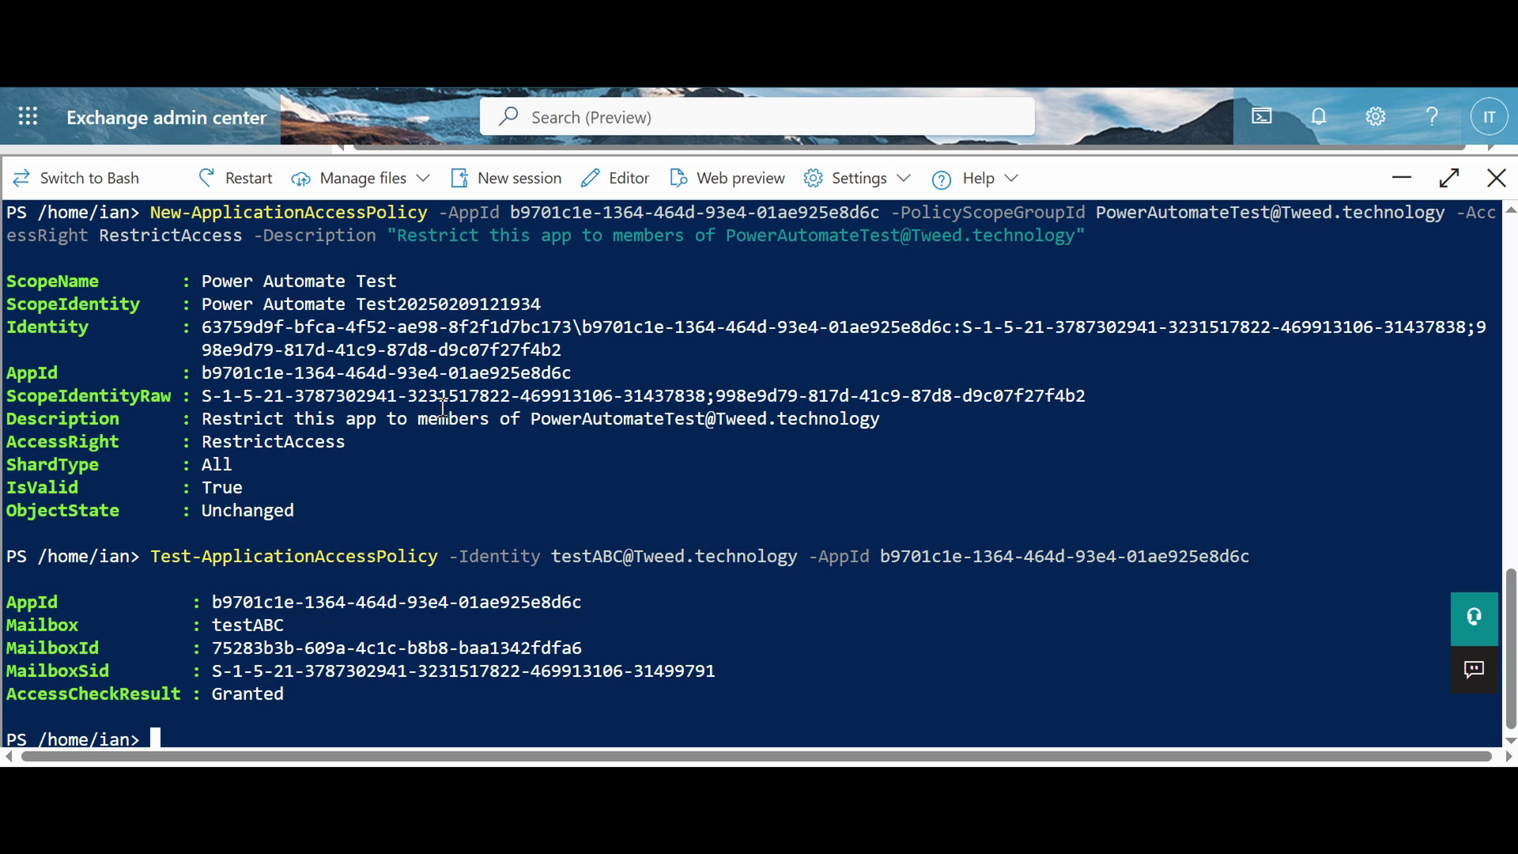
# Step: Rerun the access policy test against the demo mailbox
pyautogui.press('Up')
pyautogui.press('Left')
pyautogui.press('Left')
pyautogui.press('Left')
pyautogui.press('Left')
pyautogui.press('Left')
pyautogui.press('Left')
pyautogui.press('Left')
pyautogui.press('Left')
pyautogui.press('Left')
pyautogui.press('Left')
pyautogui.press('Left')
pyautogui.press('Left')
pyautogui.press('Left')
pyautogui.press('Left')
pyautogui.press('Left')
pyautogui.press('Left')
pyautogui.press('Left')
pyautogui.press('Left')
pyautogui.press('Left')
pyautogui.press('Left')
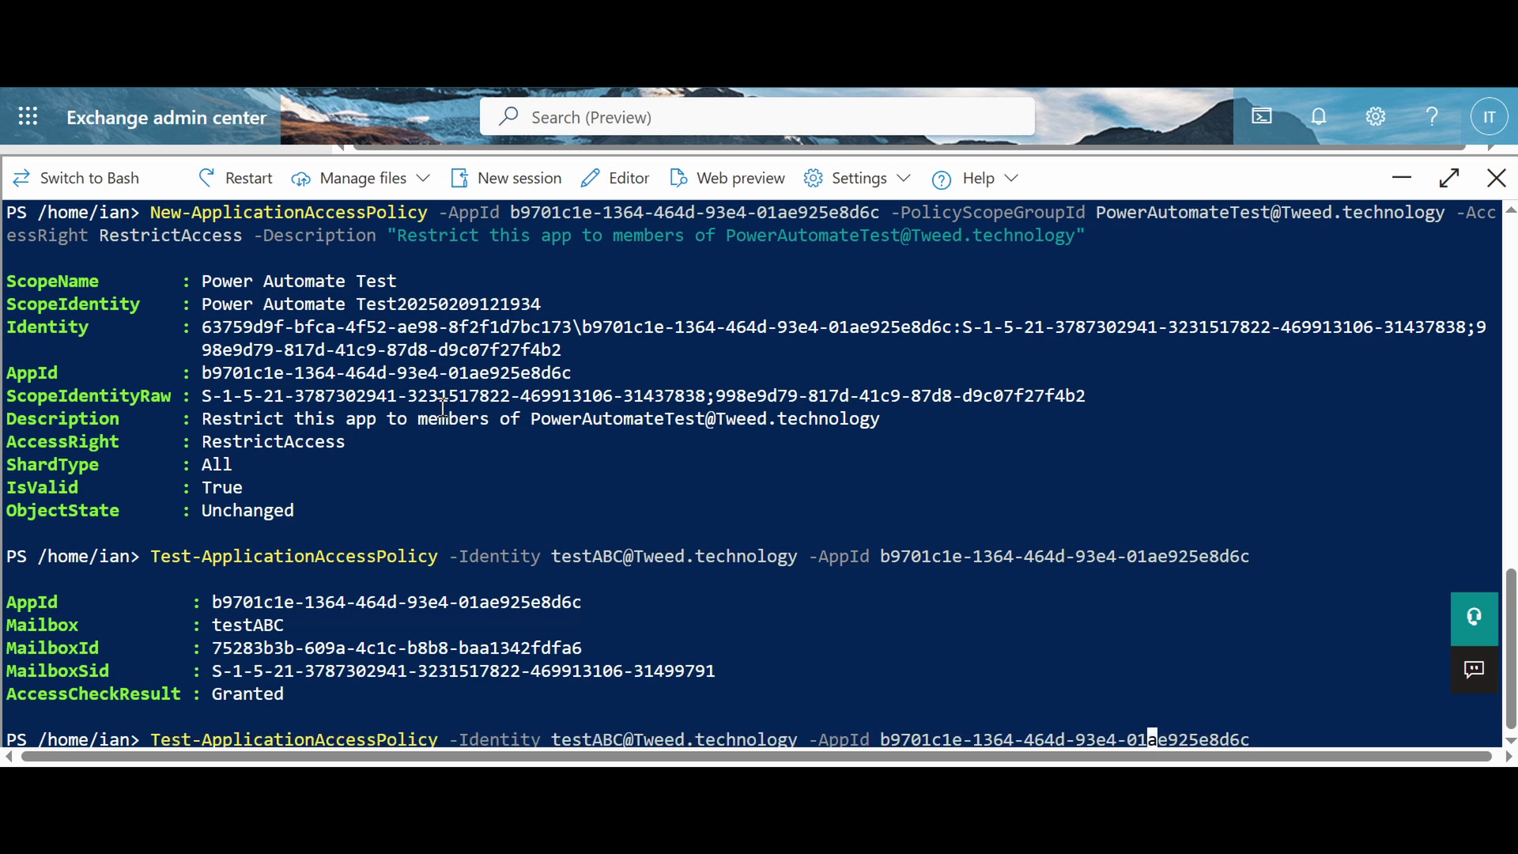
pyautogui.press('Left')
pyautogui.press('Left')
pyautogui.press('Left')
pyautogui.press('Left')
pyautogui.press('Left')
pyautogui.press('Left')
pyautogui.press('Left')
pyautogui.press('Left')
pyautogui.press('Left')
pyautogui.press('Left')
pyautogui.press('Left')
pyautogui.press('Left')
pyautogui.press('Left')
pyautogui.press('Left')
pyautogui.press('Left')
pyautogui.press('Left')
pyautogui.press('Left')
pyautogui.press('Left')
pyautogui.press('Left')
pyautogui.press('Left')
pyautogui.press('BackSpace')
pyautogui.press('BackSpace')
pyautogui.press('BackSpace')
pyautogui.press('BackSpace')
pyautogui.press('BackSpace')
pyautogui.press('BackSpace')
pyautogui.press('BackSpace')
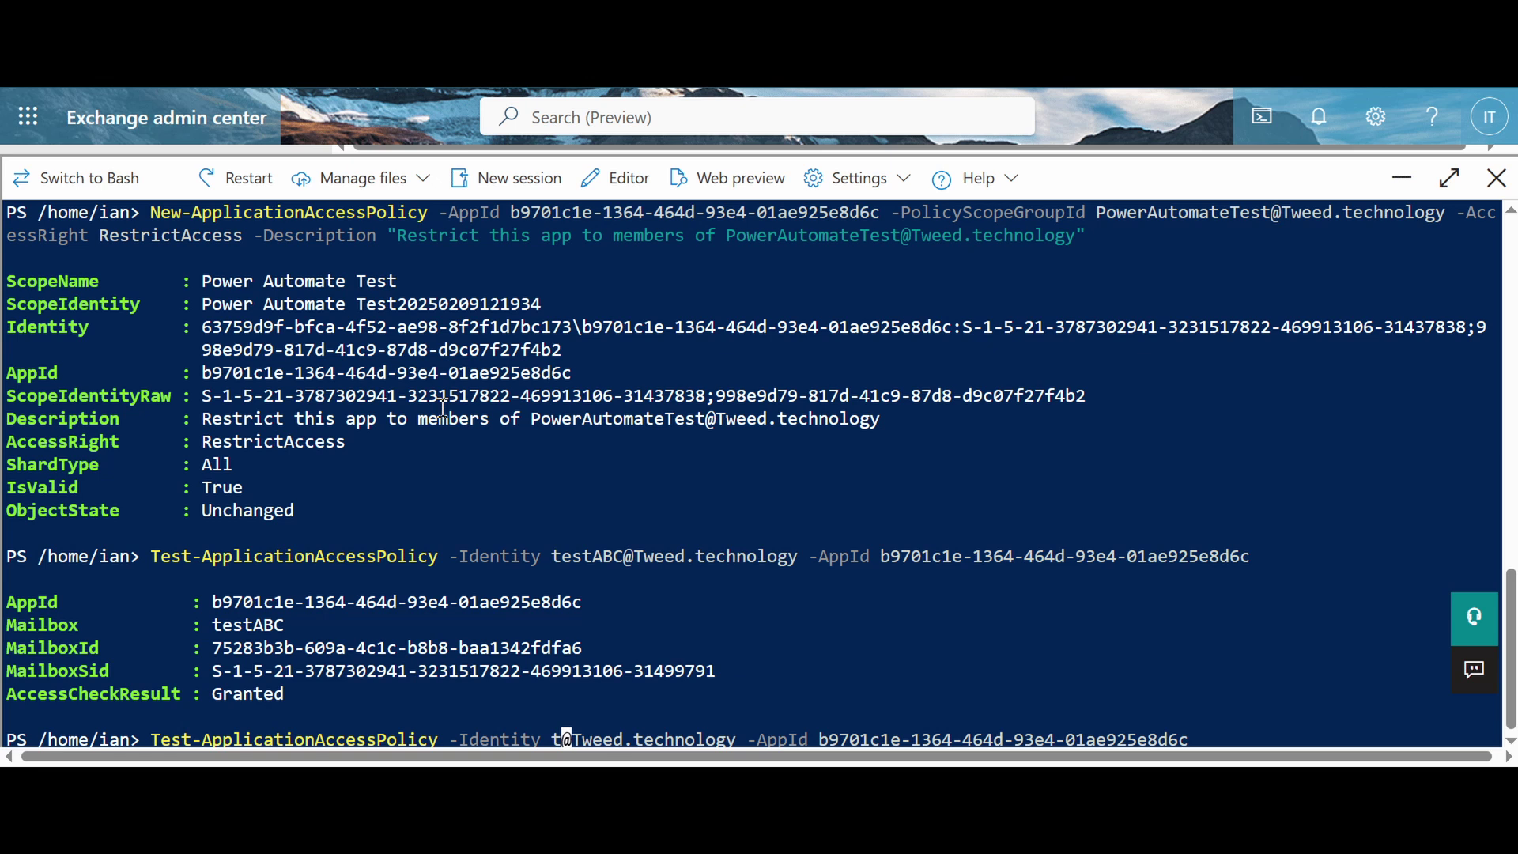
pyautogui.write('demo')
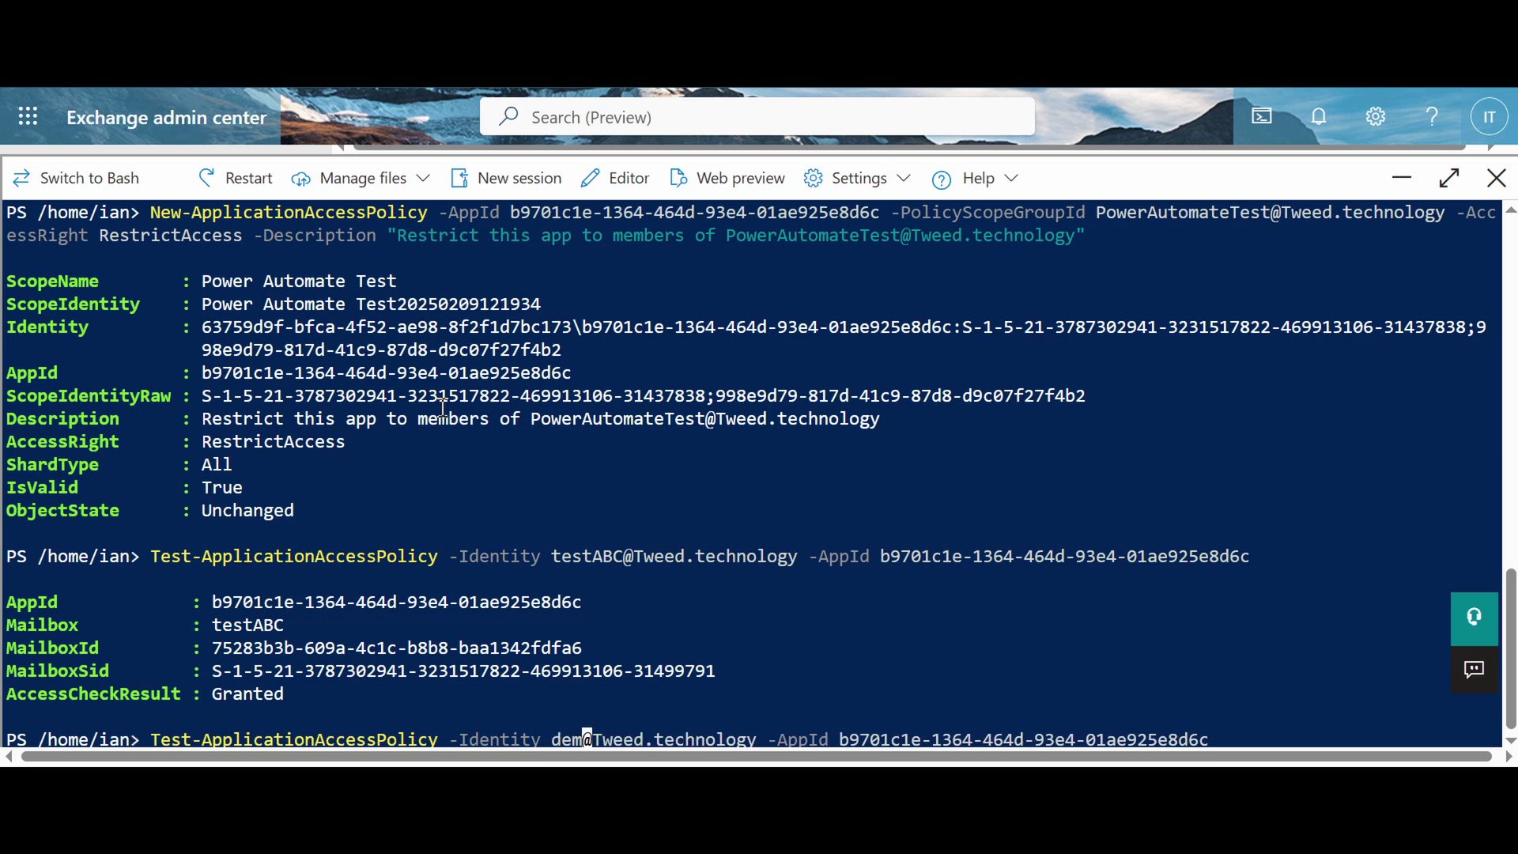
pyautogui.press('Return')
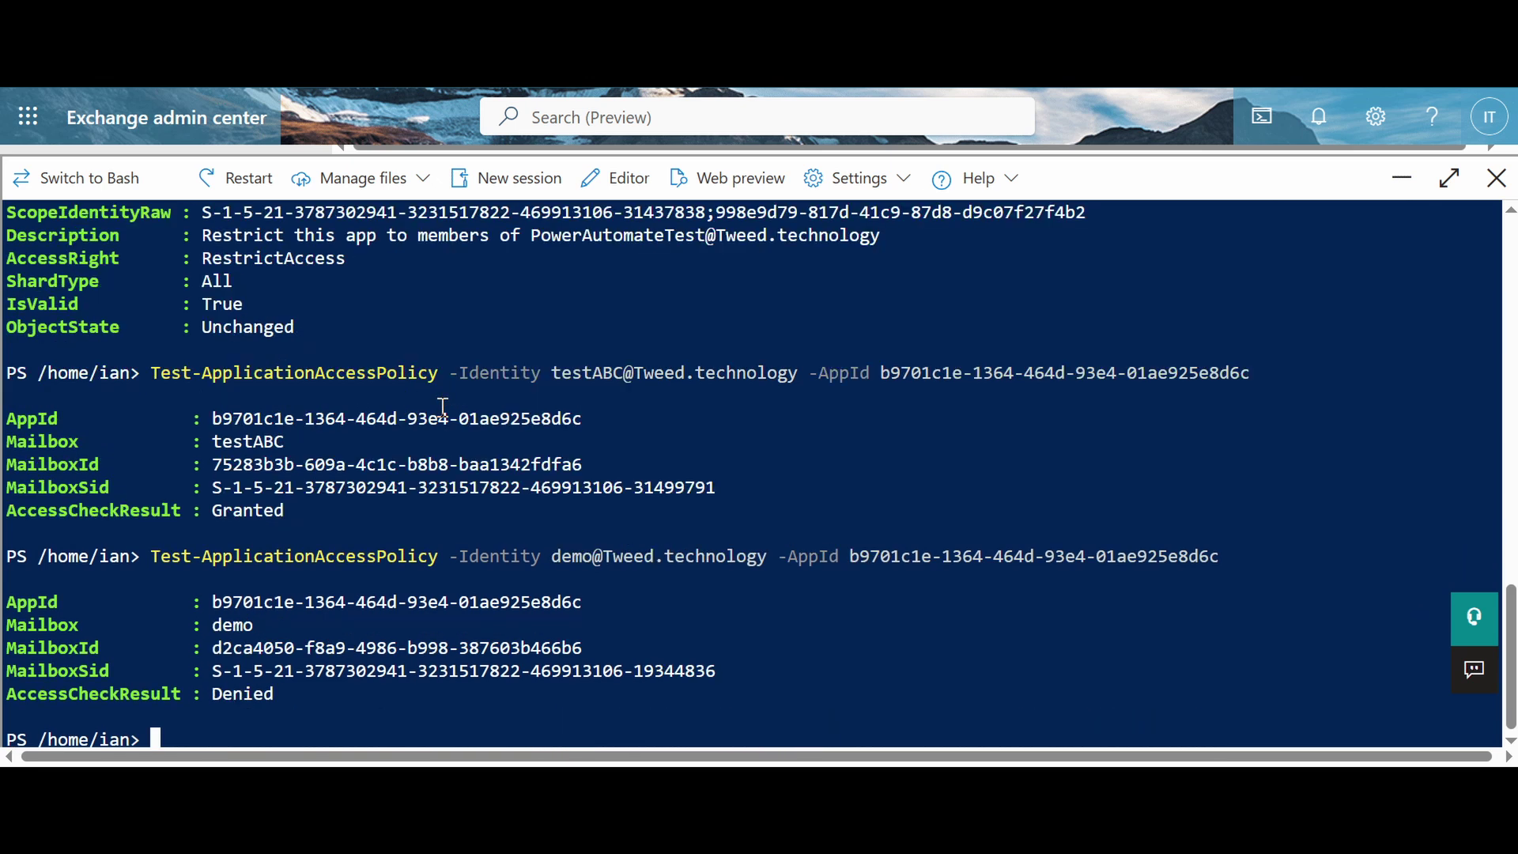
# Step: Rerun the access policy test against another user's mailbox
pyautogui.press('Up')
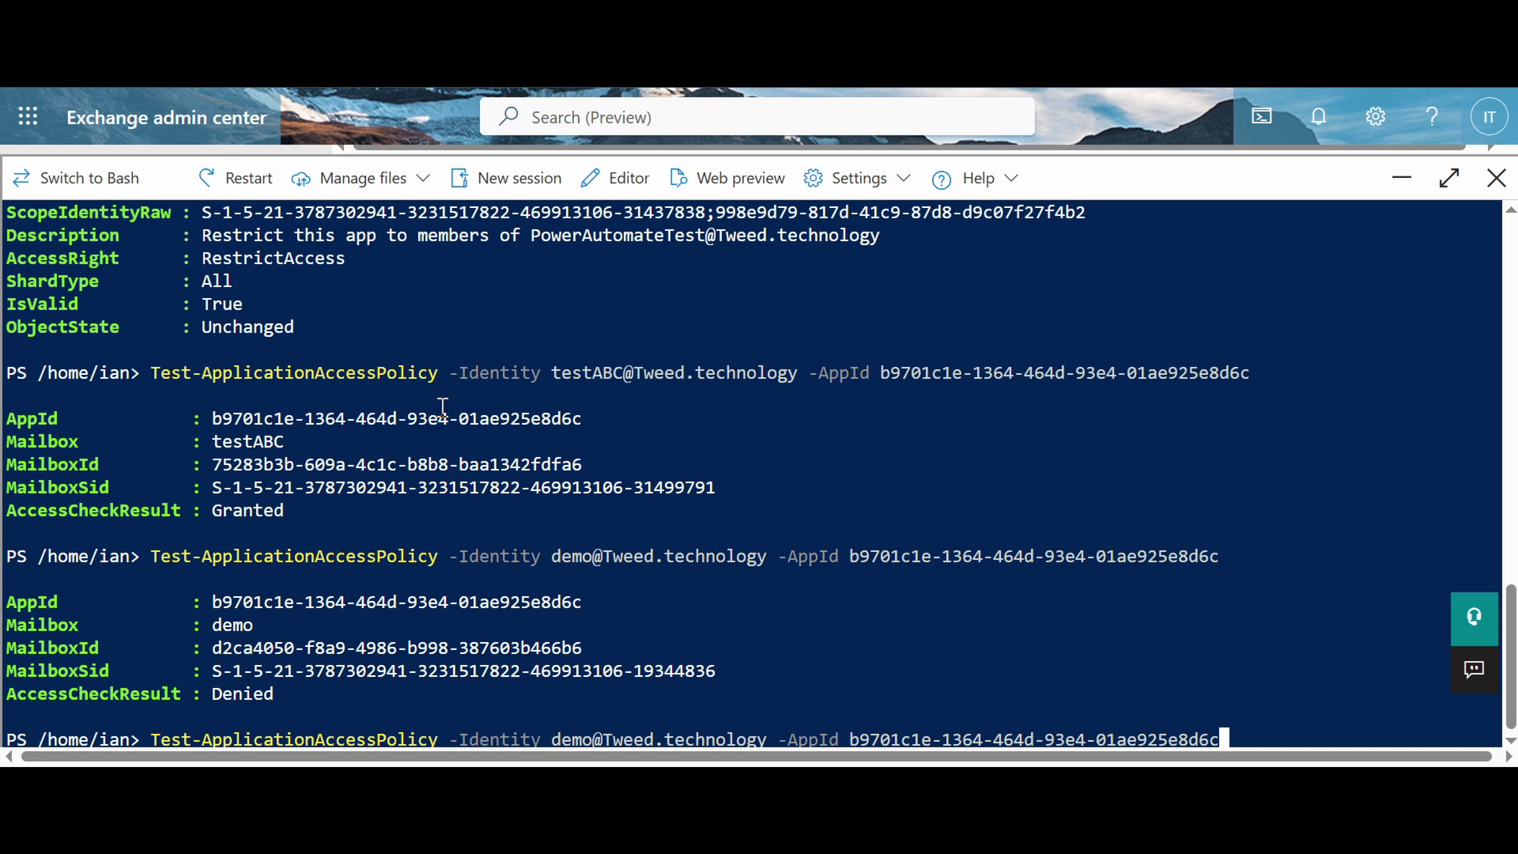
pyautogui.press('Left')
pyautogui.press('Left')
pyautogui.press('Left')
pyautogui.press('Left')
pyautogui.press('Left')
pyautogui.press('Left')
pyautogui.press('Left')
pyautogui.press('Left')
pyautogui.press('Left')
pyautogui.press('Left')
pyautogui.press('Left')
pyautogui.press('Left')
pyautogui.press('Left')
pyautogui.press('Left')
pyautogui.press('Left')
pyautogui.press('Left')
pyautogui.press('Left')
pyautogui.press('Left')
pyautogui.press('Left')
pyautogui.press('Left')
pyautogui.press('Left')
pyautogui.press('Left')
pyautogui.press('Left')
pyautogui.press('Left')
pyautogui.press('Left')
pyautogui.press('Left')
pyautogui.press('Left')
pyautogui.press('Left')
pyautogui.press('Left')
pyautogui.press('Left')
pyautogui.press('Left')
pyautogui.press('Left')
pyautogui.press('Left')
pyautogui.press('Left')
pyautogui.press('Left')
pyautogui.press('Left')
pyautogui.press('Left')
pyautogui.press('Left')
pyautogui.press('Left')
pyautogui.press('Left')
pyautogui.press('Left')
pyautogui.press('Left')
pyautogui.press('BackSpace')
pyautogui.press('BackSpace')
pyautogui.press('BackSpace')
pyautogui.press('BackSpace')
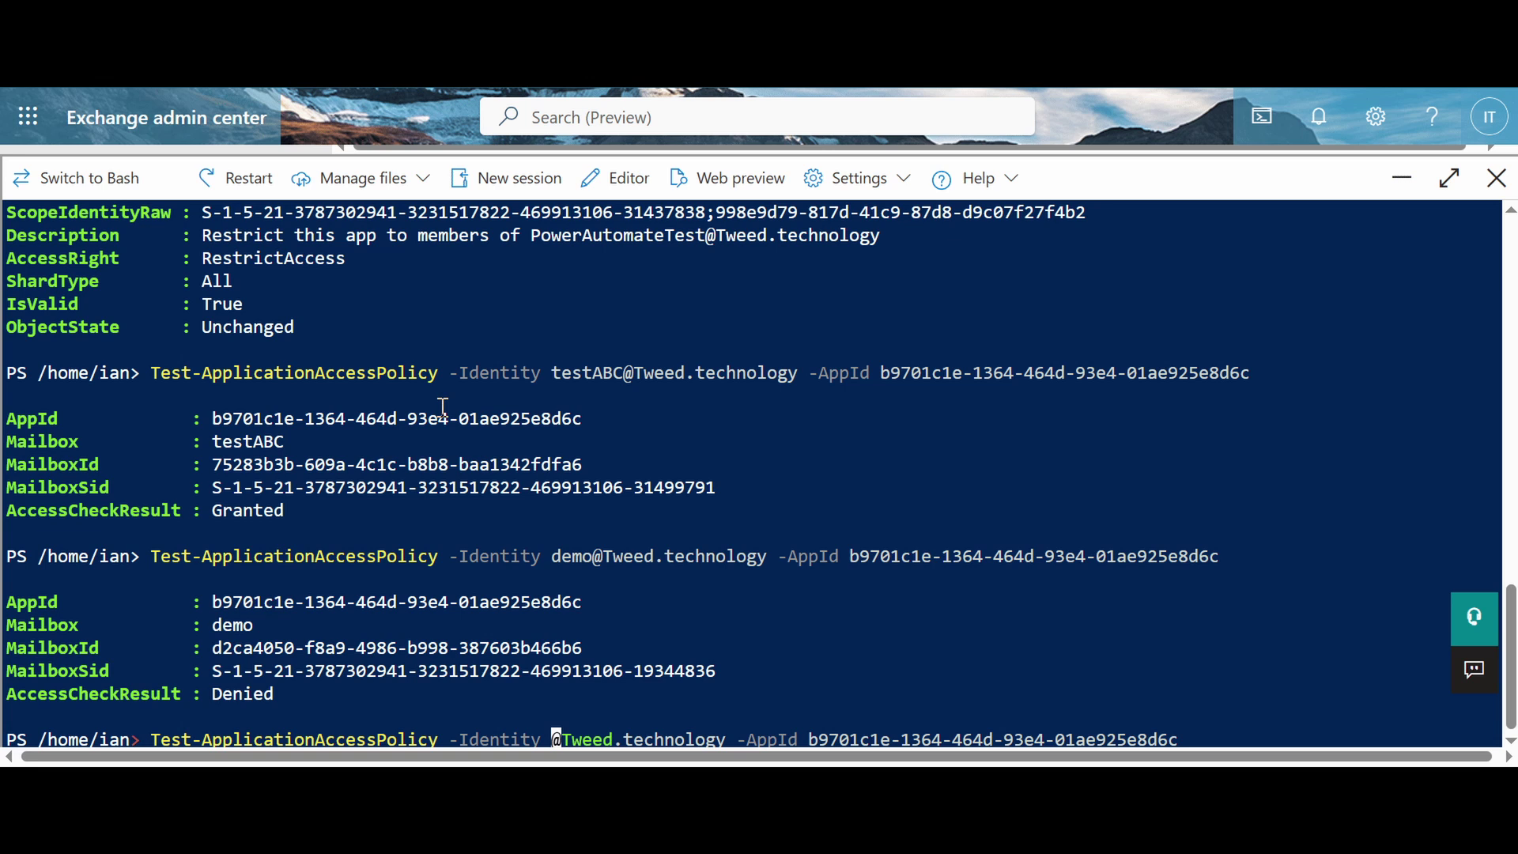
pyautogui.write('ian')
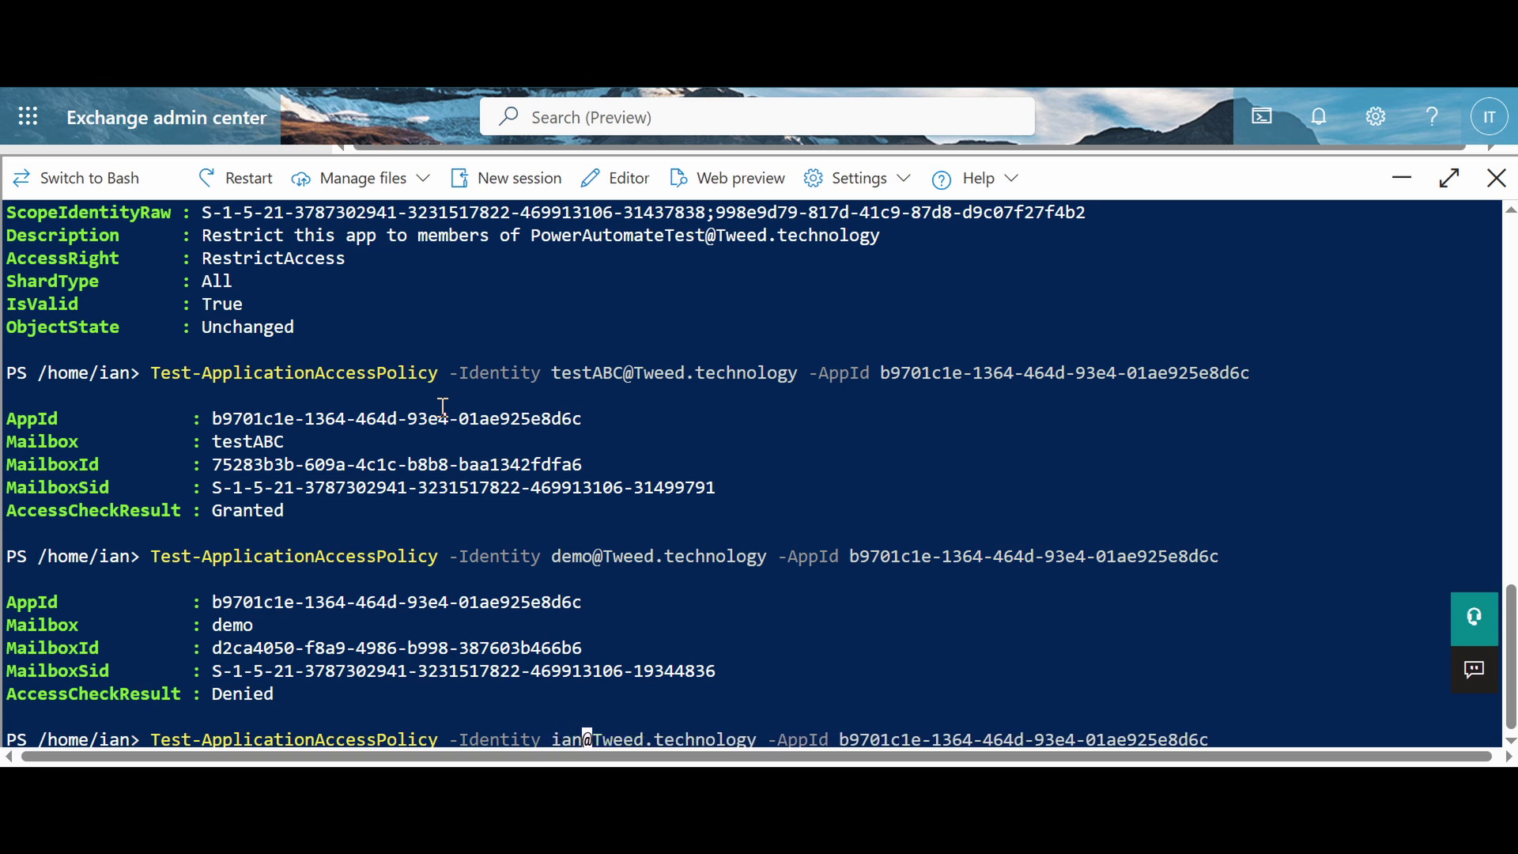
pyautogui.press('Return')
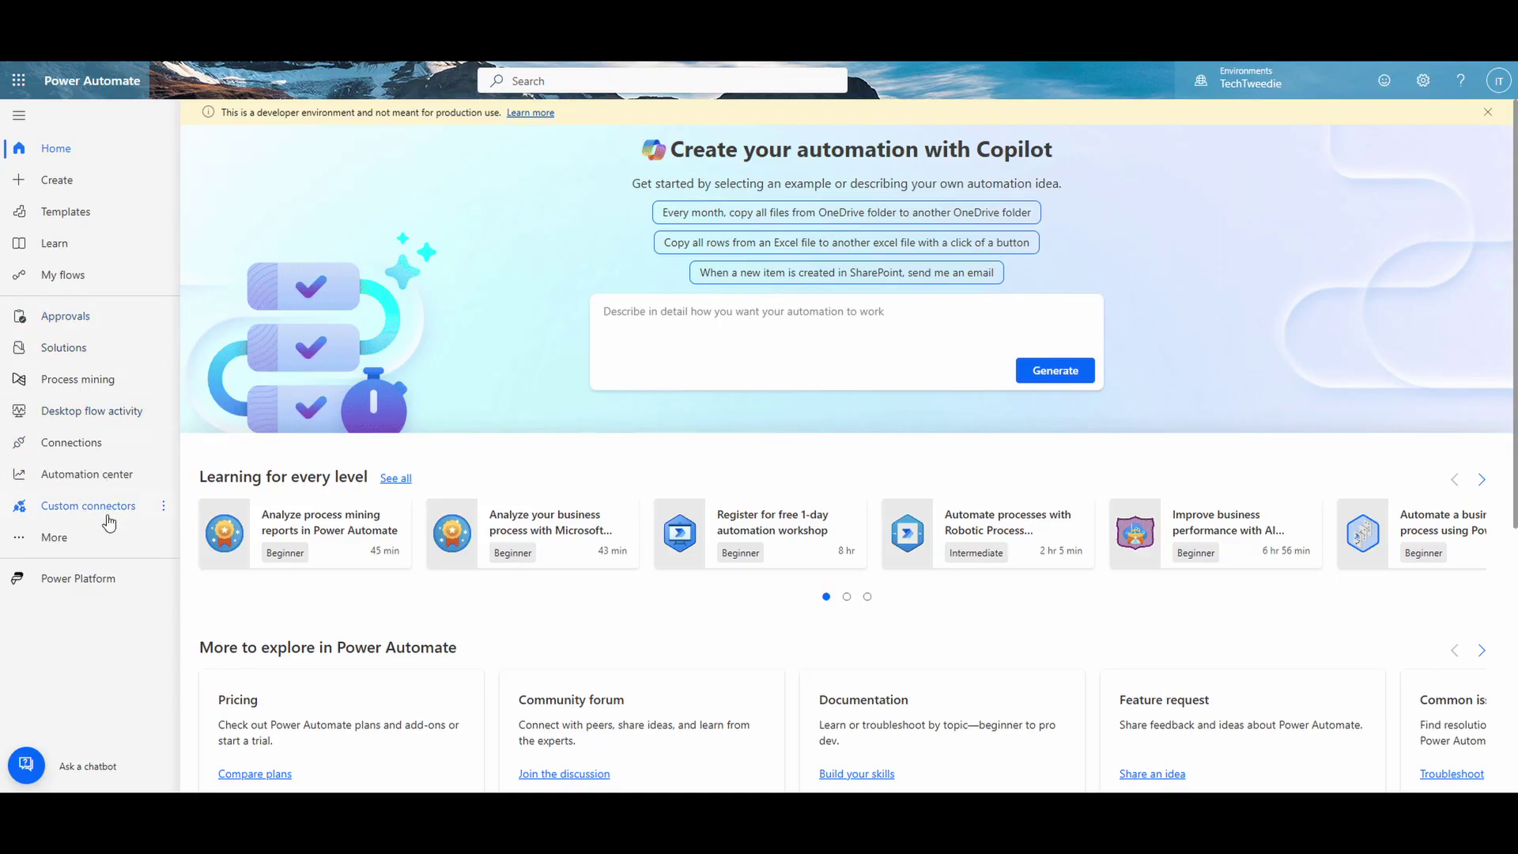
pyautogui.click(109, 537)
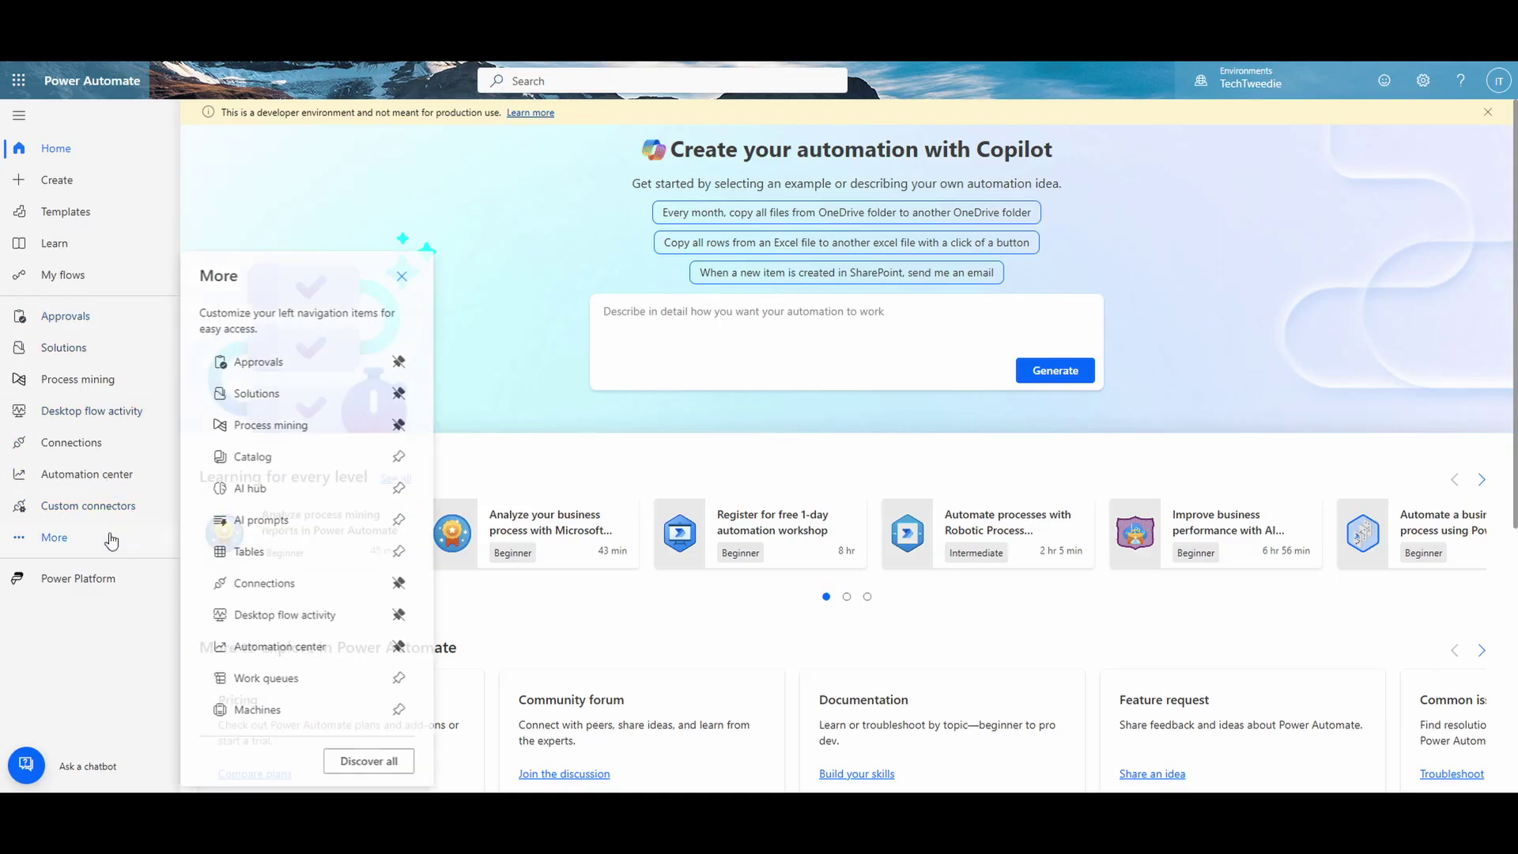
# Step: Go to Custom connectors and start a new connector imported from an OpenAPI URL
pyautogui.click(368, 760)
pyautogui.scroll(-5, 368, 702)
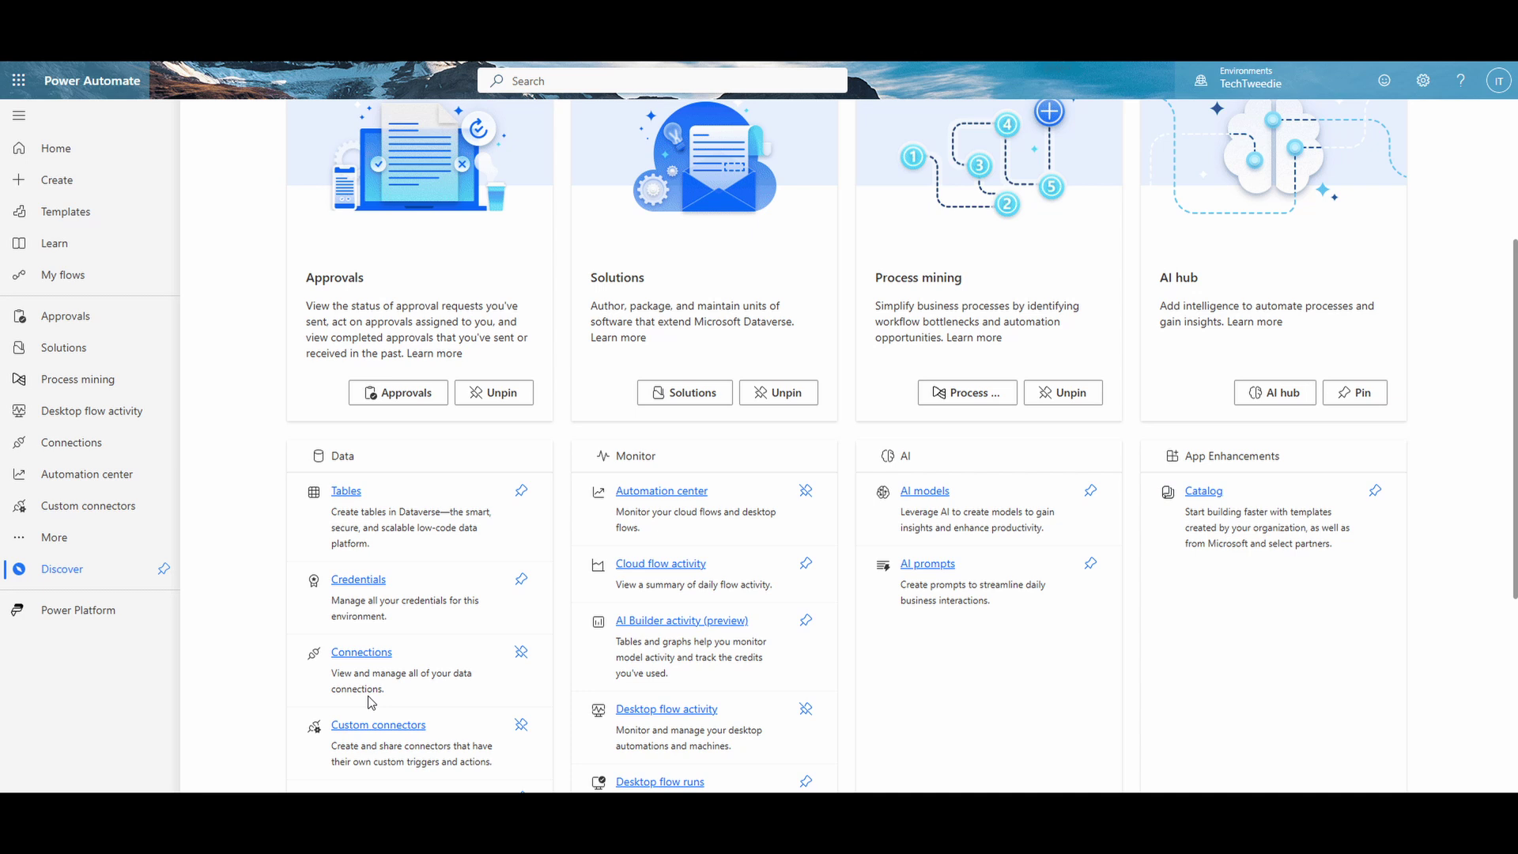
pyautogui.click(394, 606)
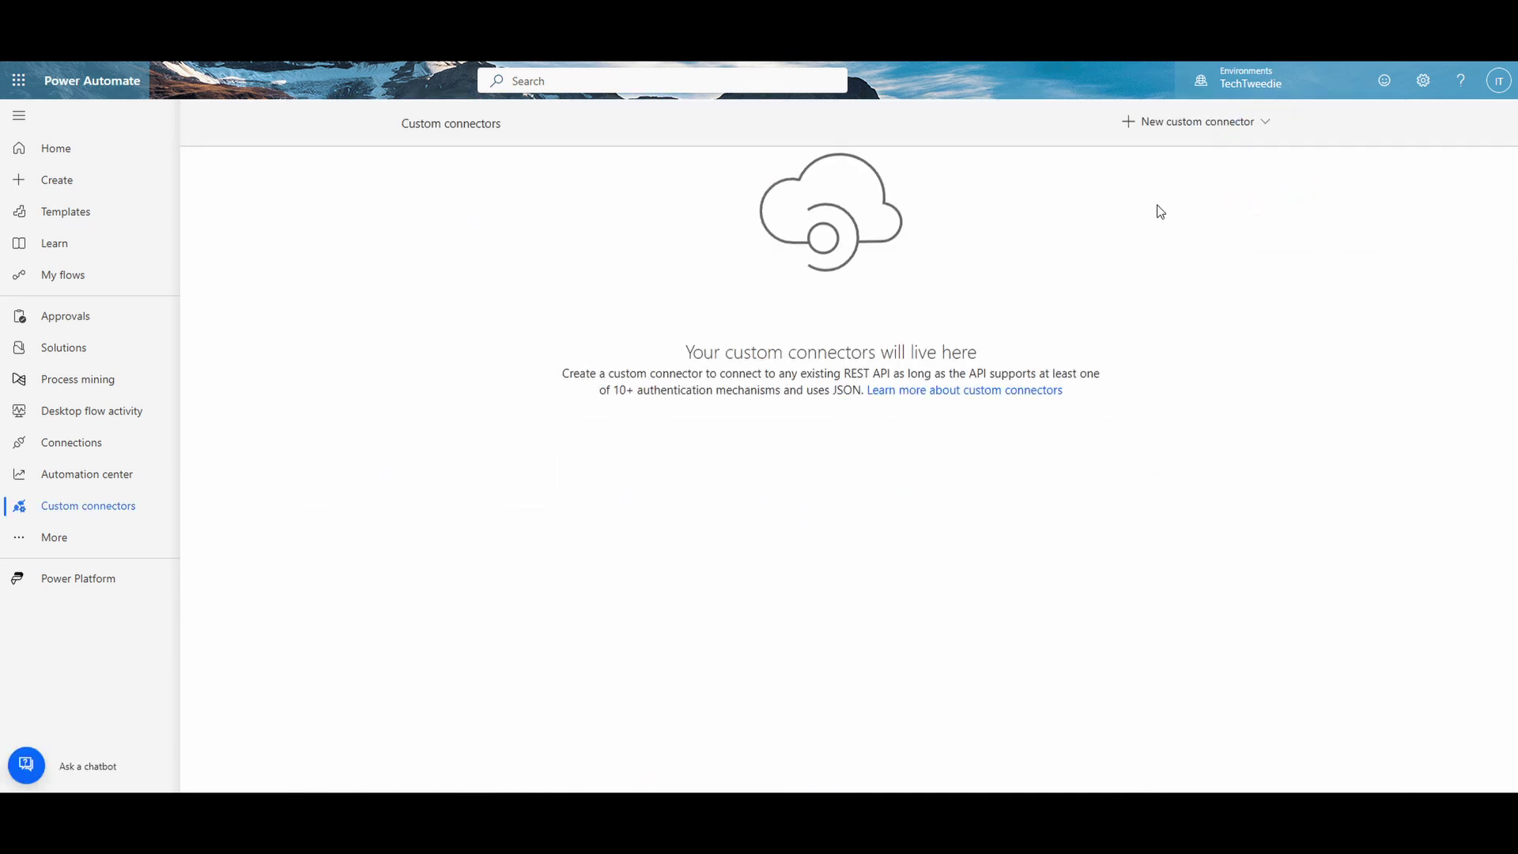
pyautogui.click(1199, 124)
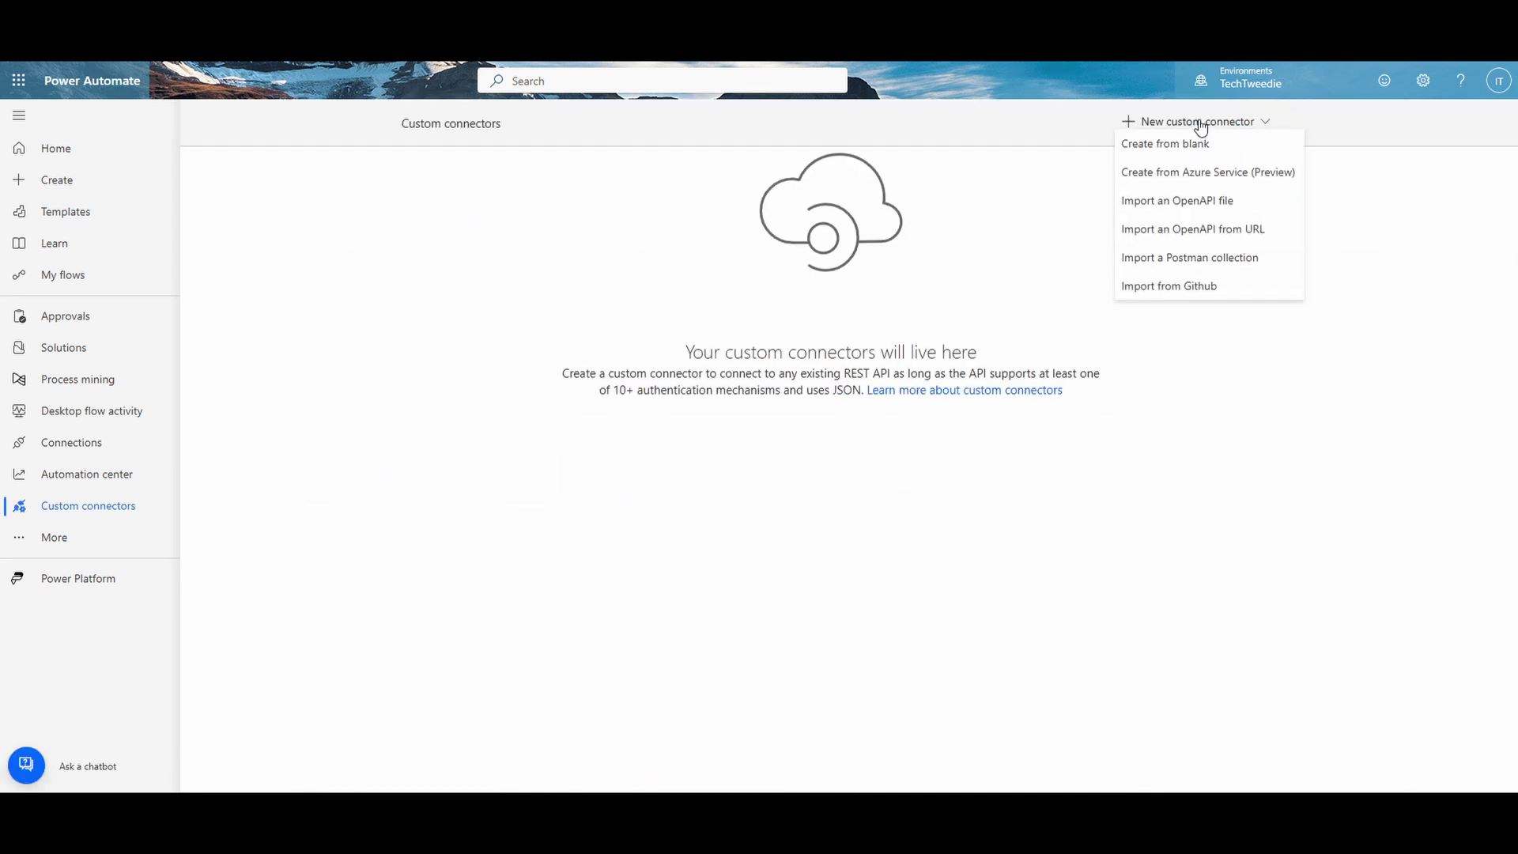
pyautogui.click(1194, 229)
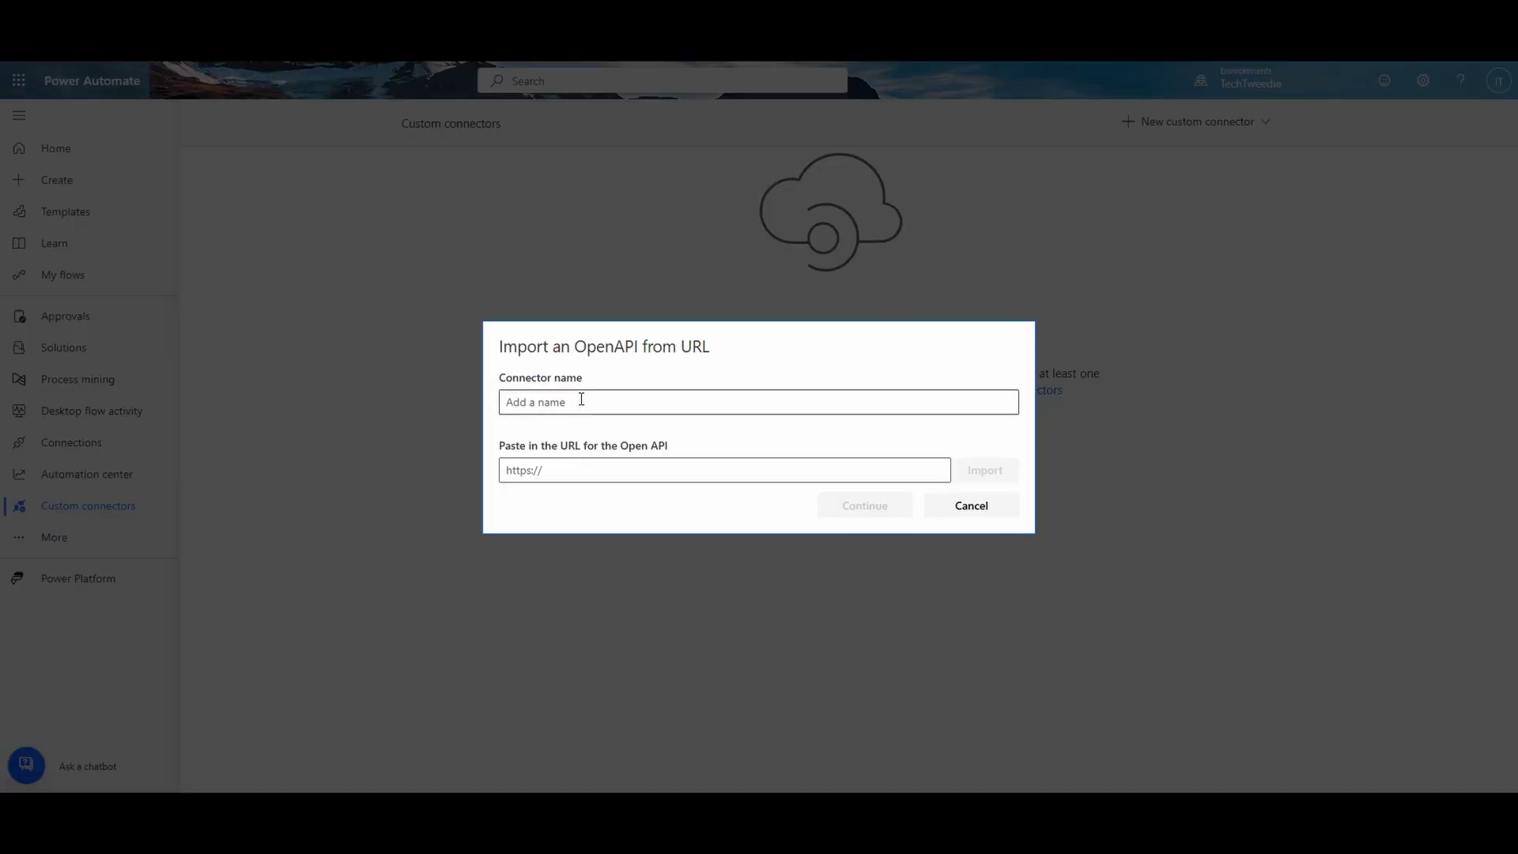
# Step: Name it 'Send email using Graph', paste the swagger.json URL, and import it
pyautogui.click(579, 400)
pyautogui.write('Send email using Graph')
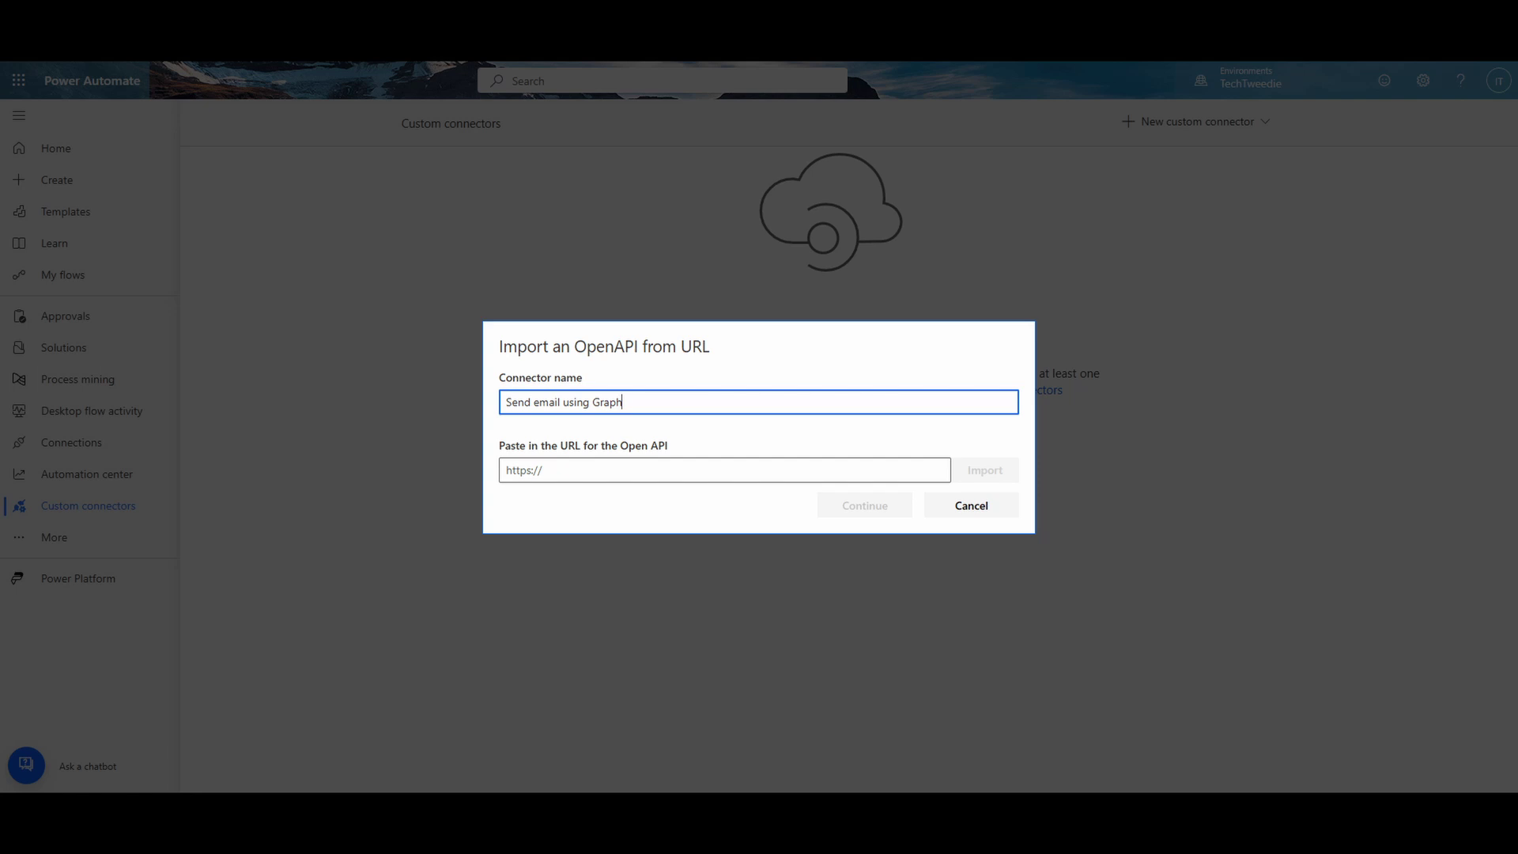
pyautogui.click(632, 479)
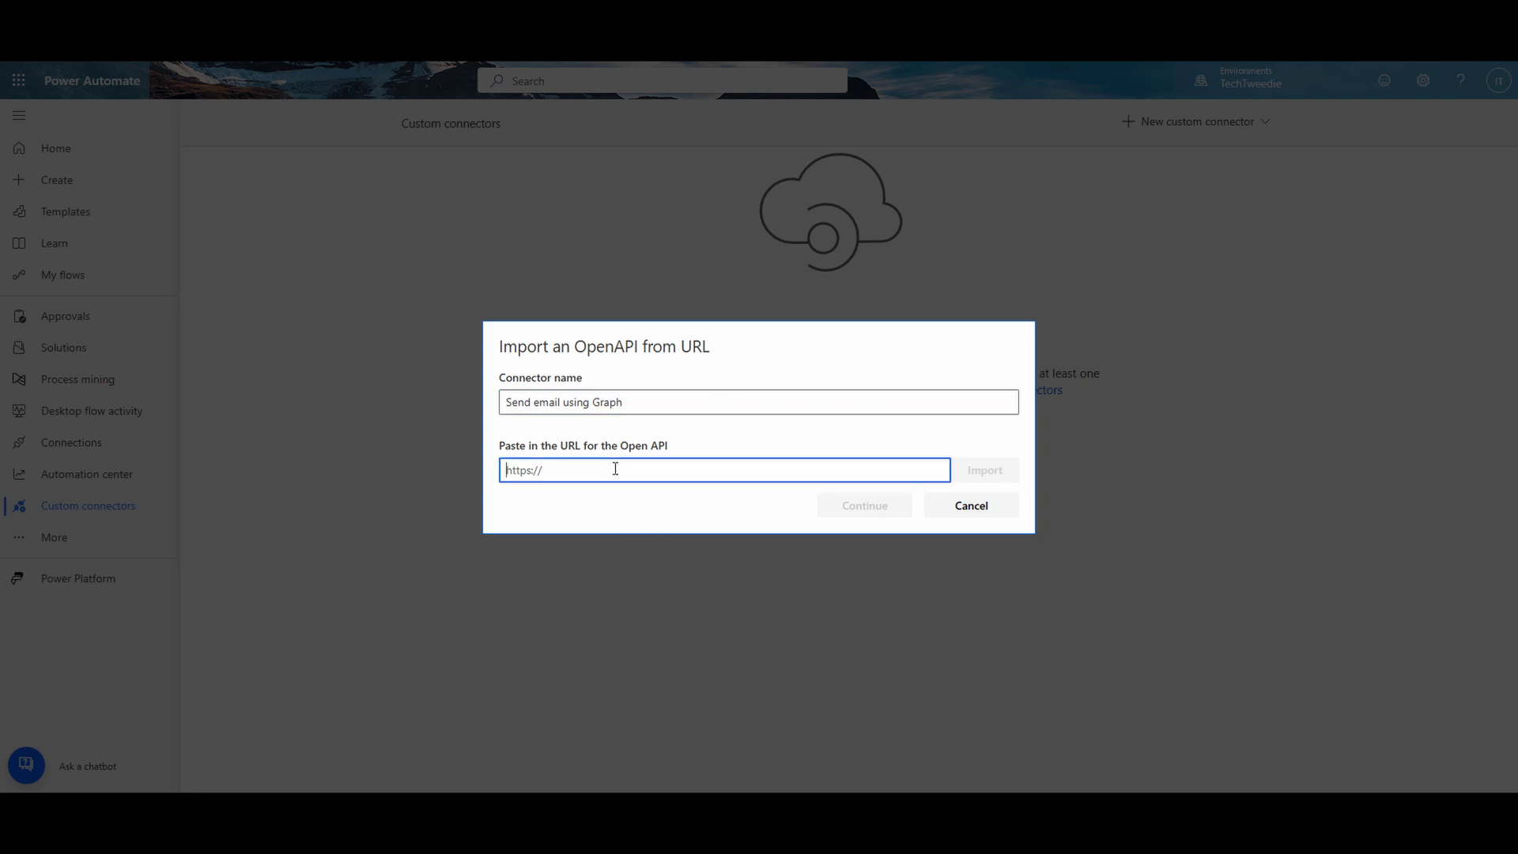
pyautogui.hotkey('ctrl', 'v')
pyautogui.click(963, 480)
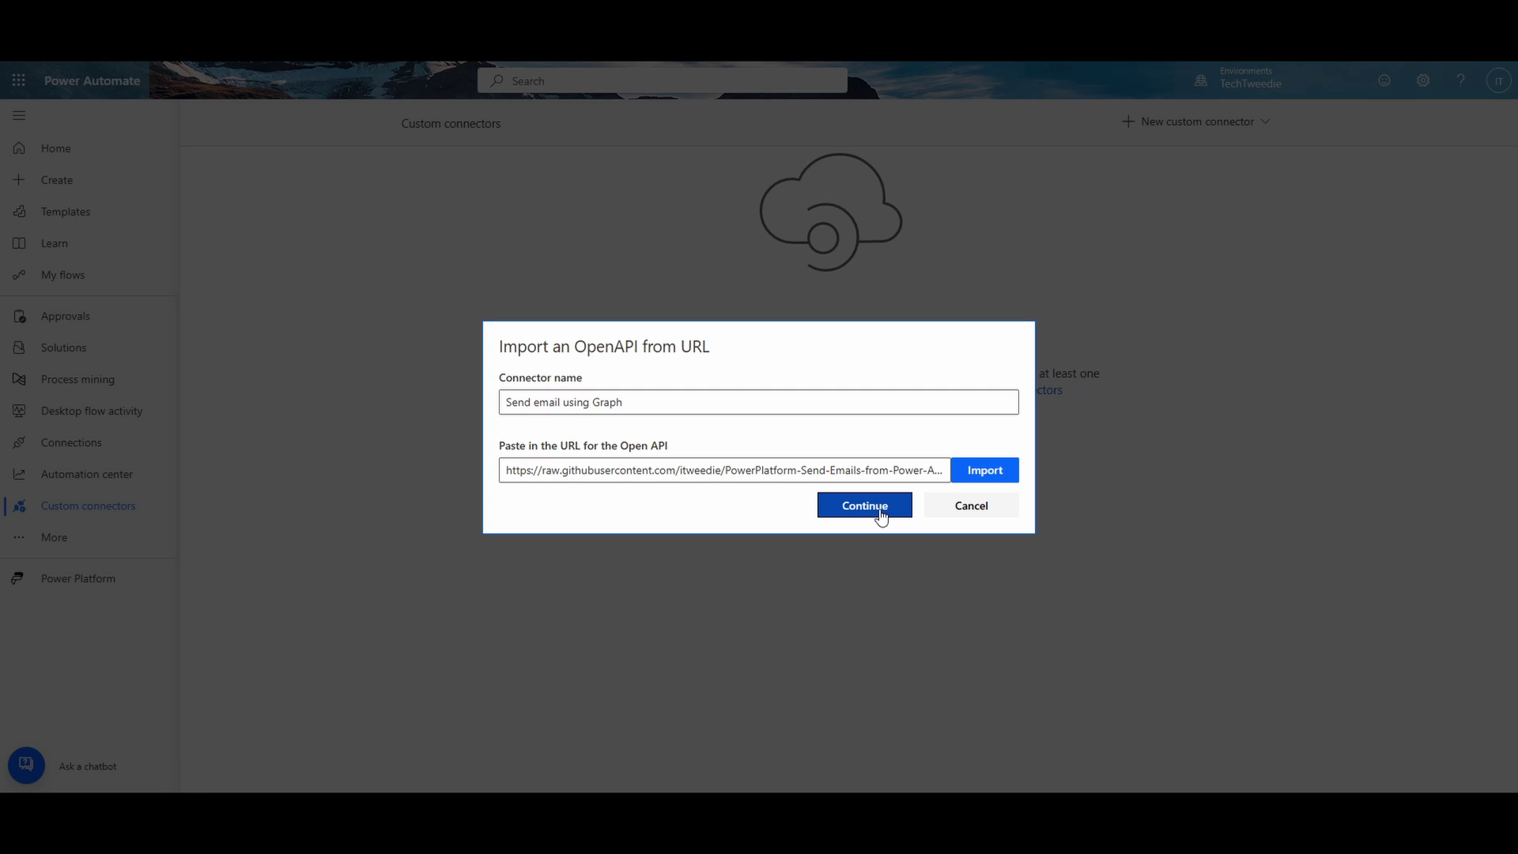
pyautogui.click(881, 514)
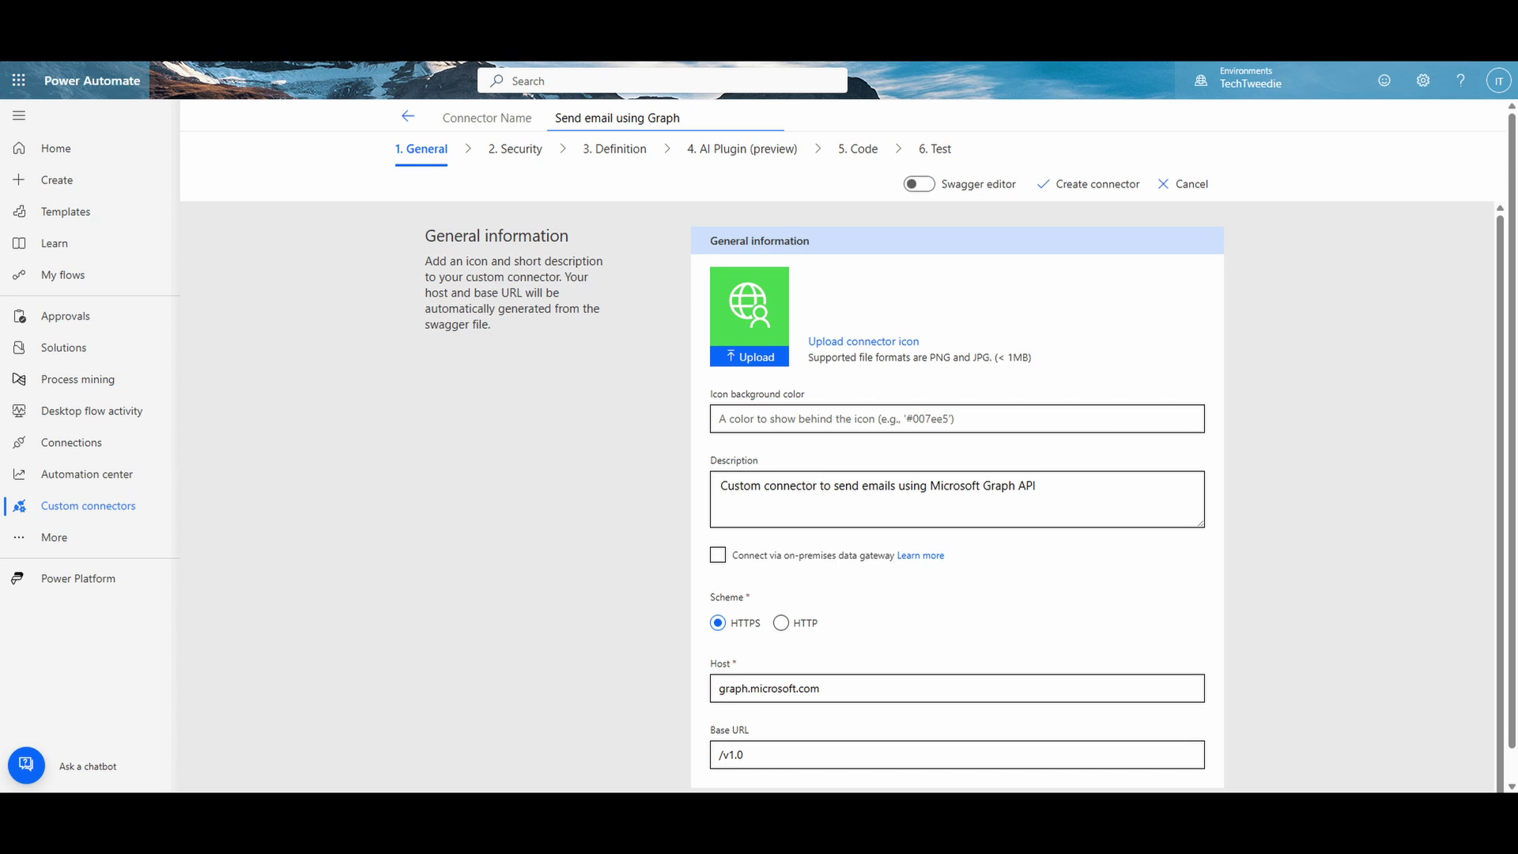
# Step: Move to the connector's Security step
pyautogui.click(611, 490)
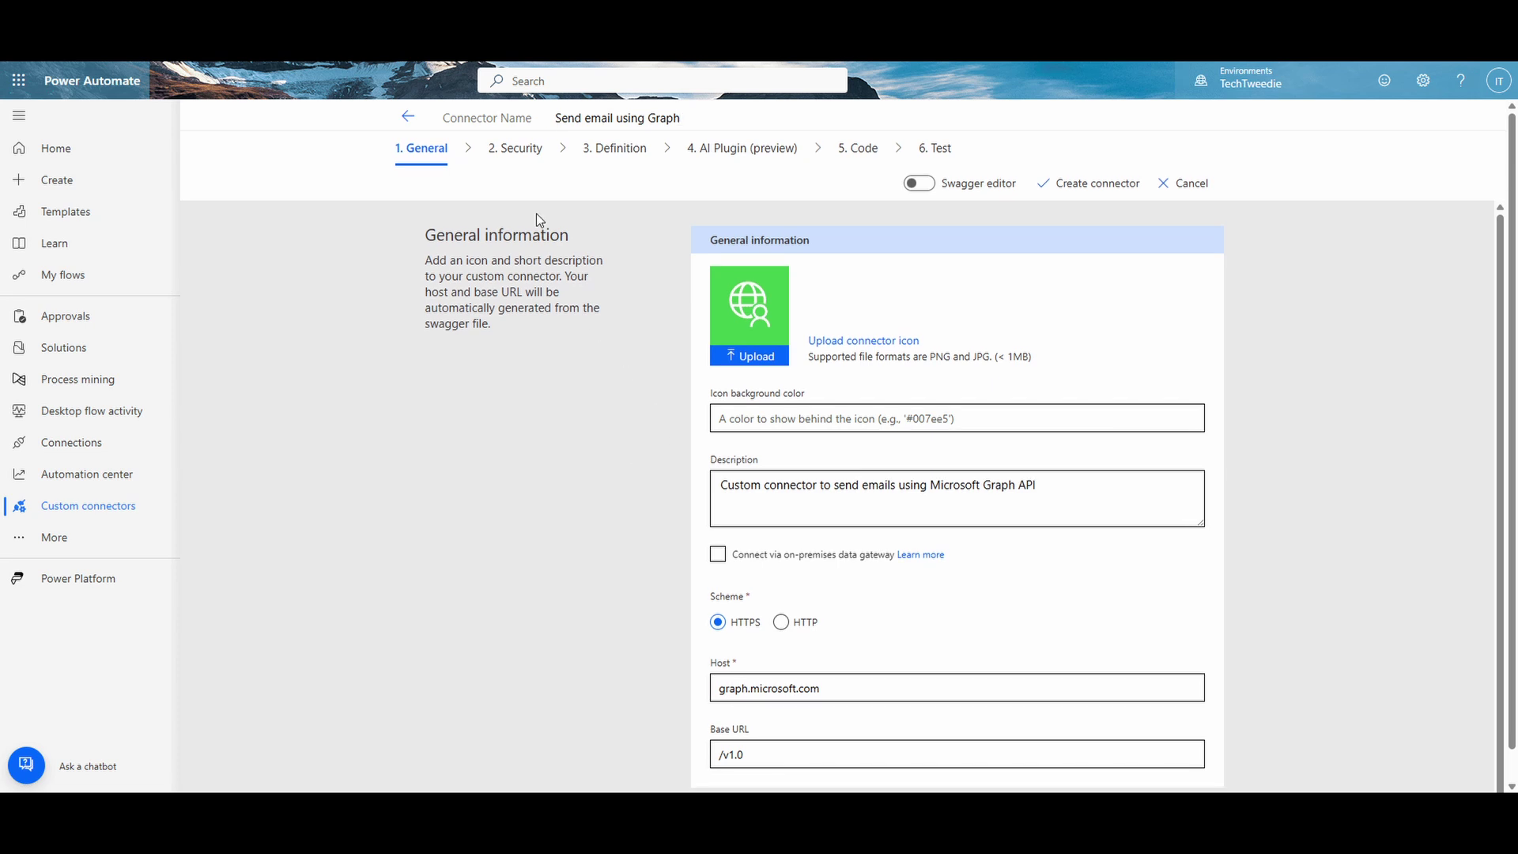
pyautogui.scroll(-1, 510, 308)
pyautogui.scroll(1, 632, 396)
pyautogui.click(527, 157)
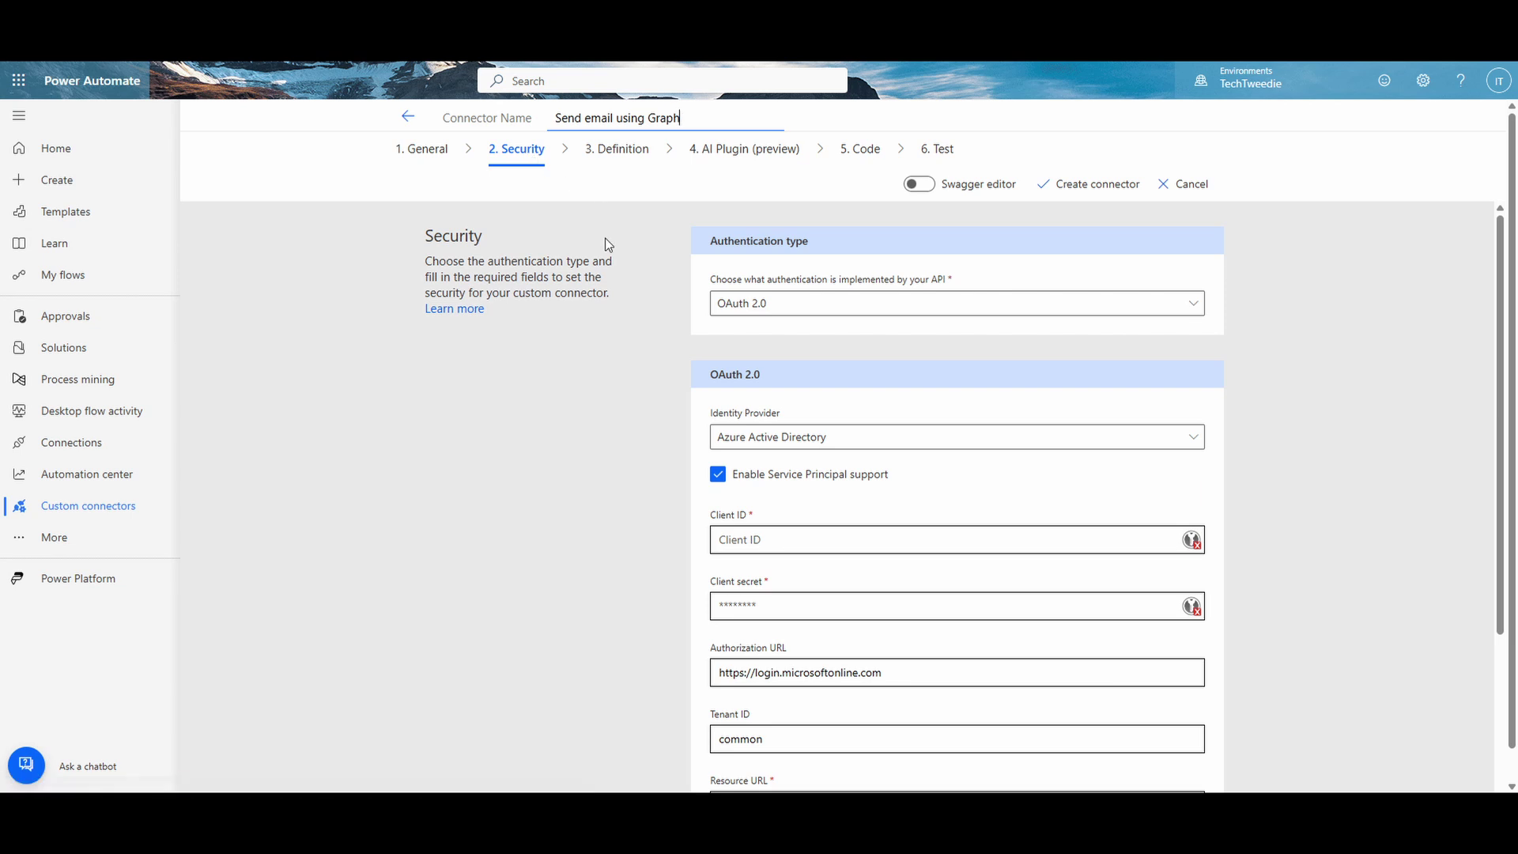
pyautogui.scroll(-3, 605, 240)
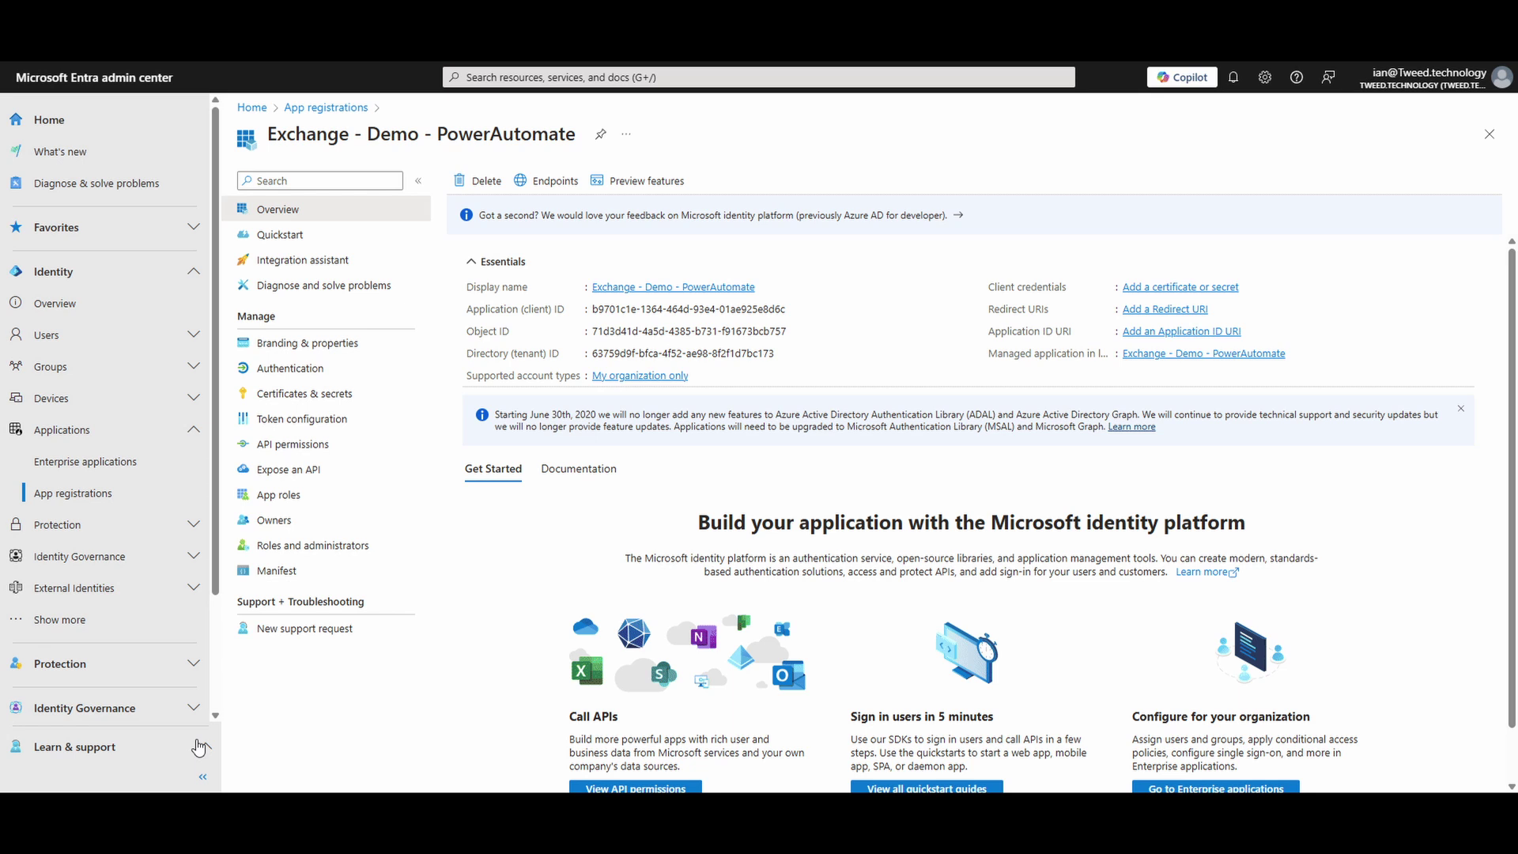
# Step: Copy the Entra app's Application (client) ID into the connector's Client ID field
pyautogui.click(794, 310)
pyautogui.hotkey('alt', 'Tab')
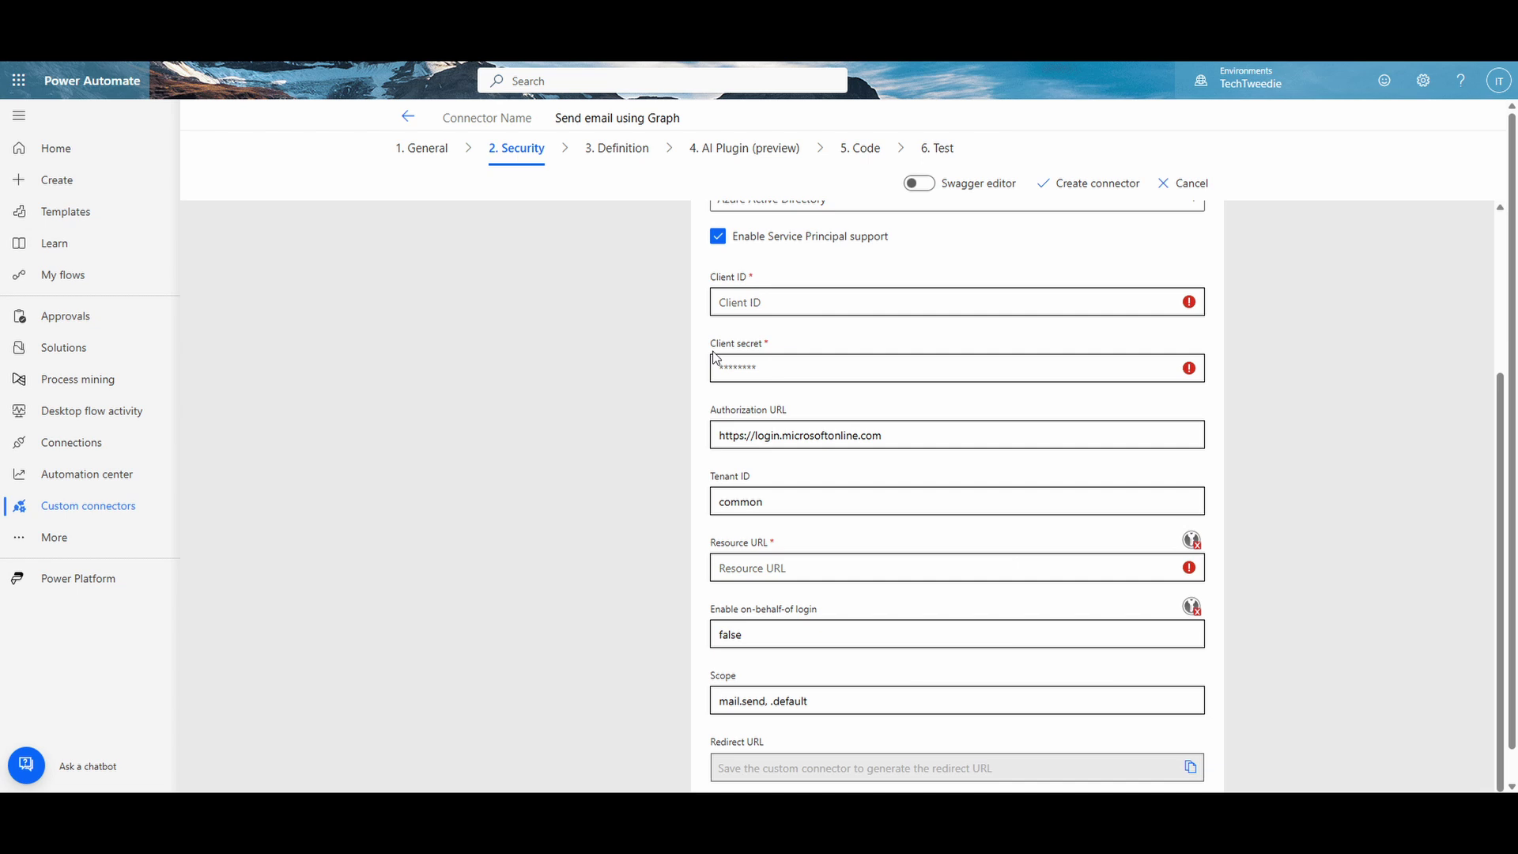
pyautogui.rightClick(769, 298)
pyautogui.click(814, 447)
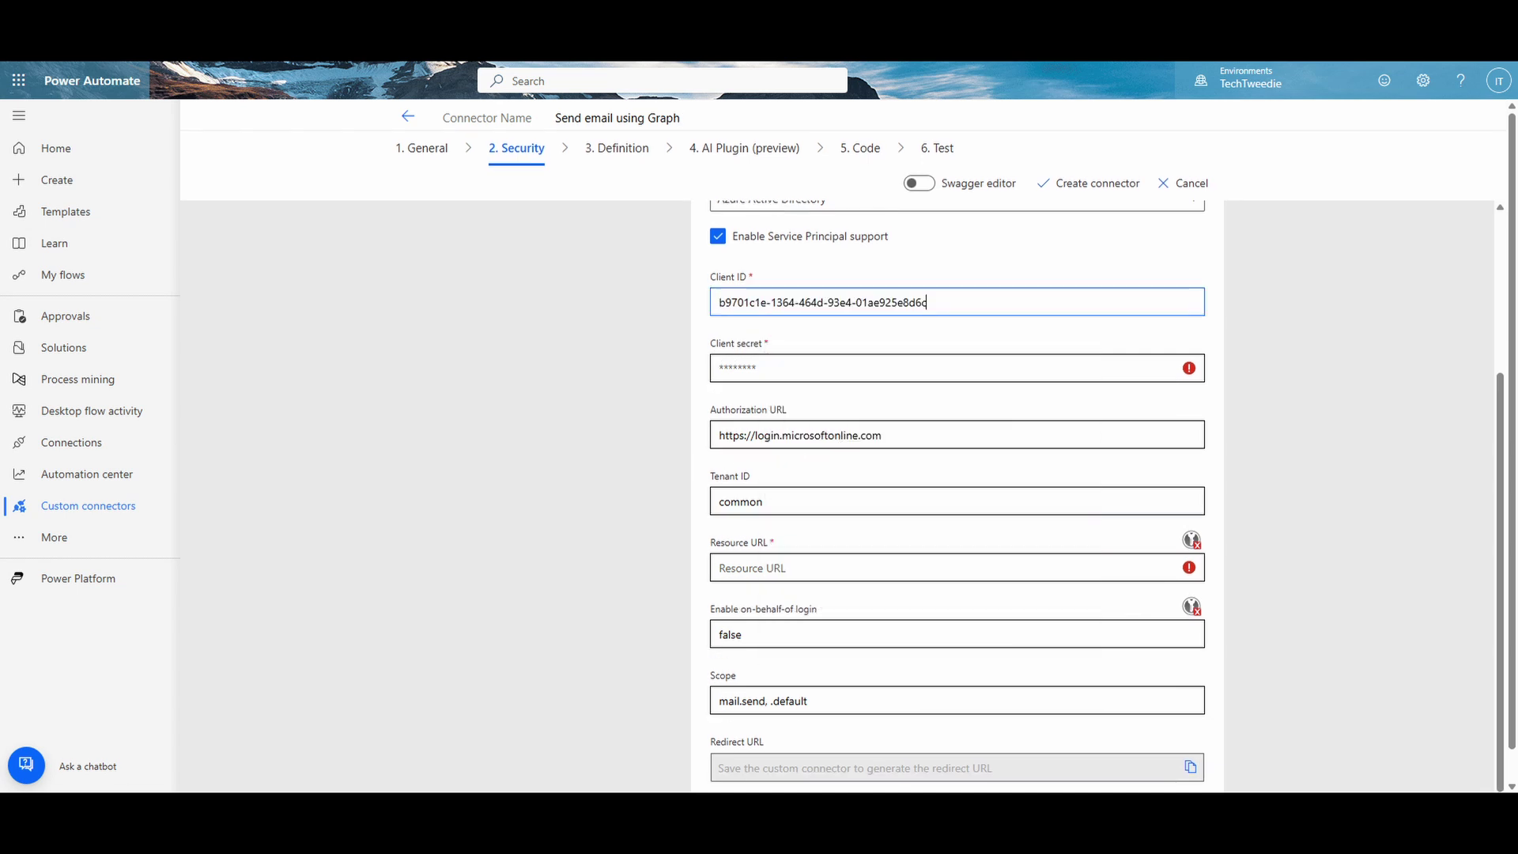
pyautogui.hotkey('alt', 'Tab')
pyautogui.click(317, 404)
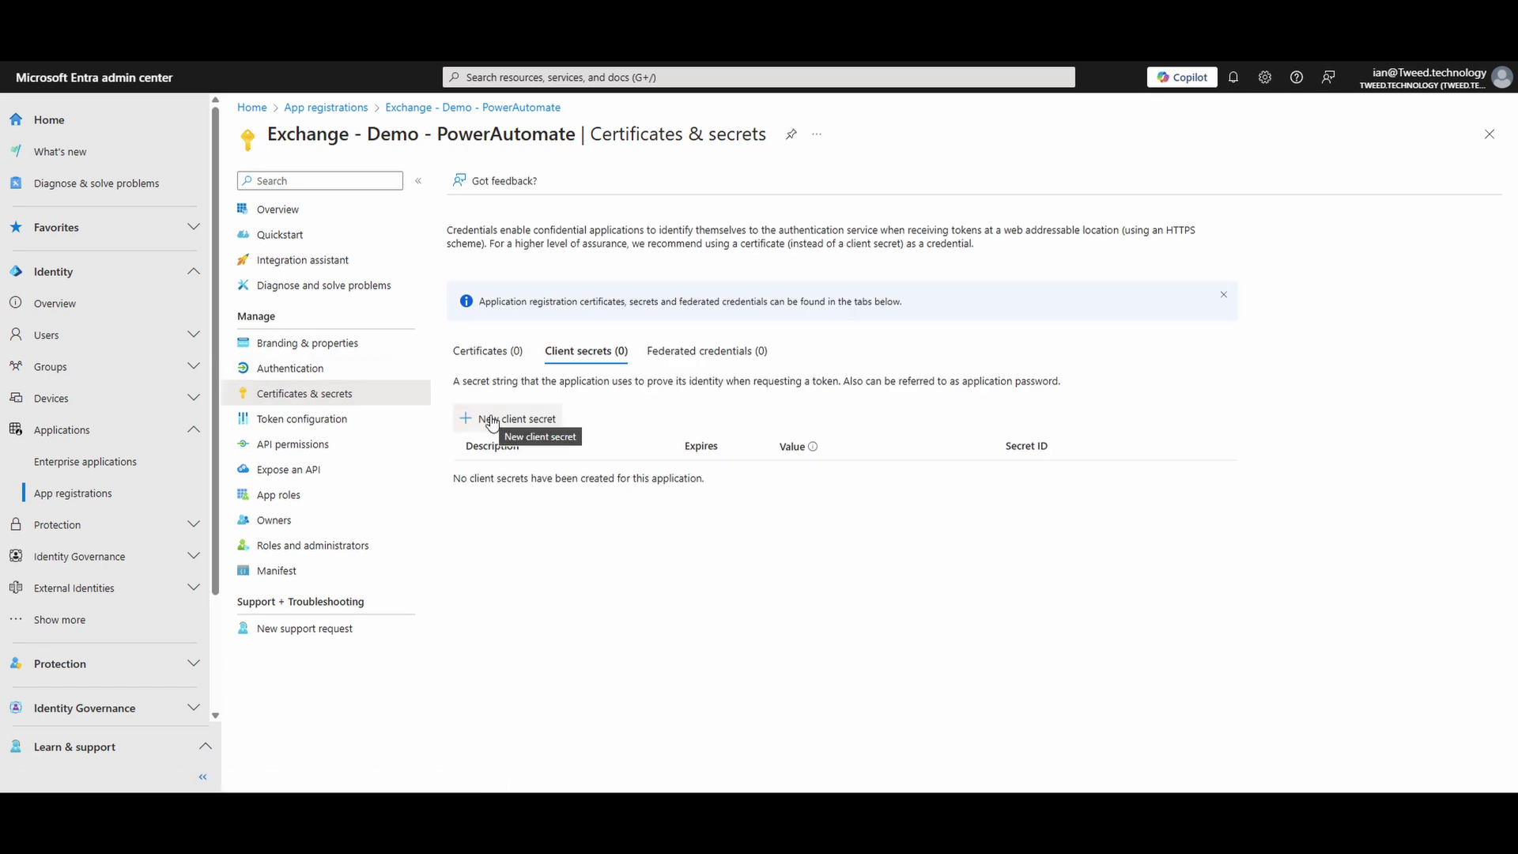
# Step: Start a new client secret with a custom expiry from 10/02/2025 to 11/02/2025
pyautogui.click(492, 423)
pyautogui.click(1280, 157)
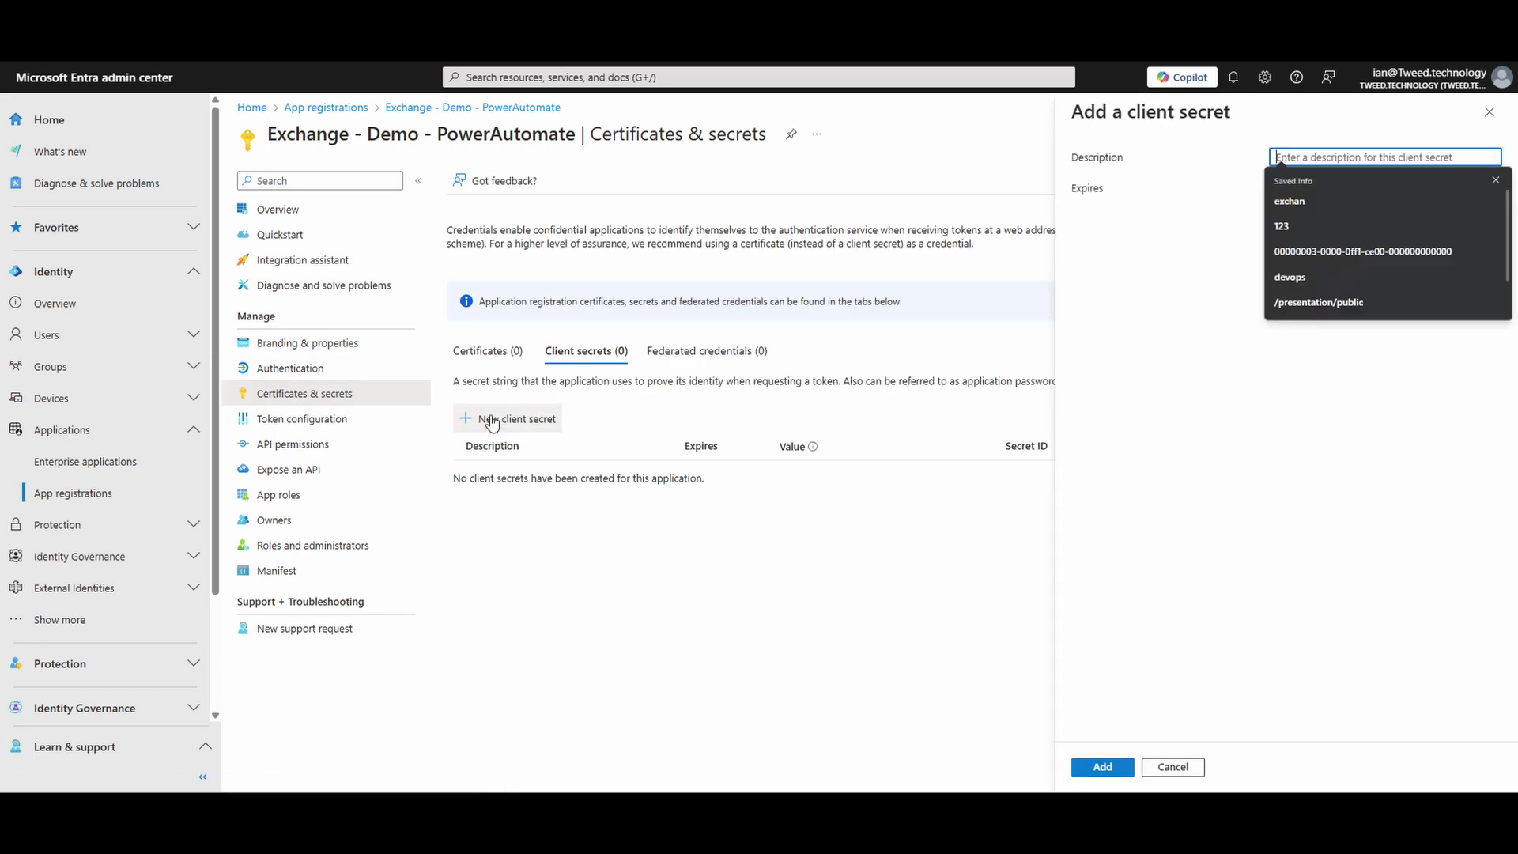
pyautogui.click(1495, 180)
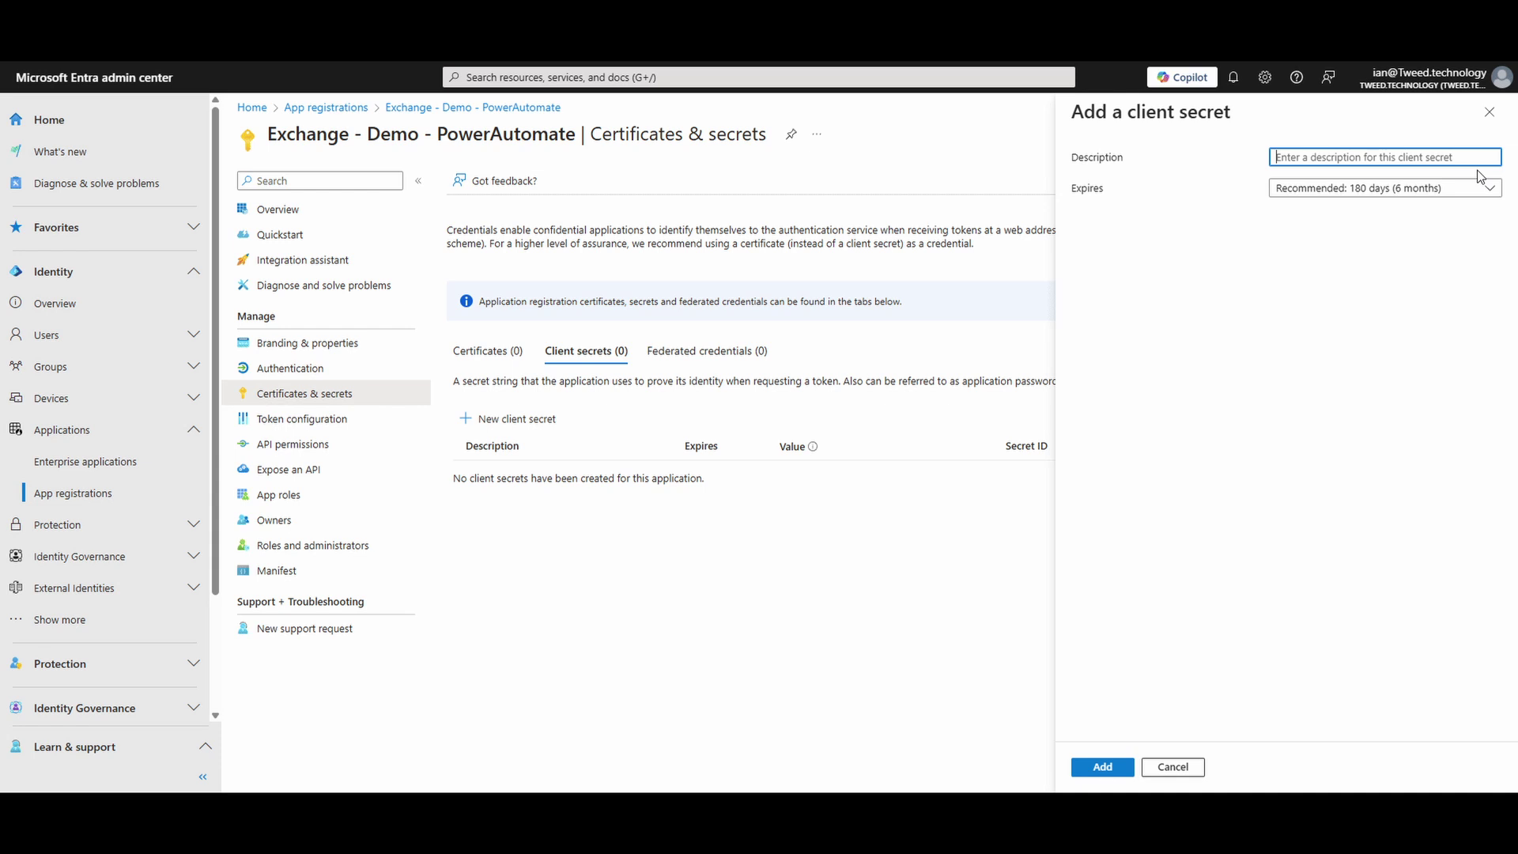
pyautogui.click(1487, 189)
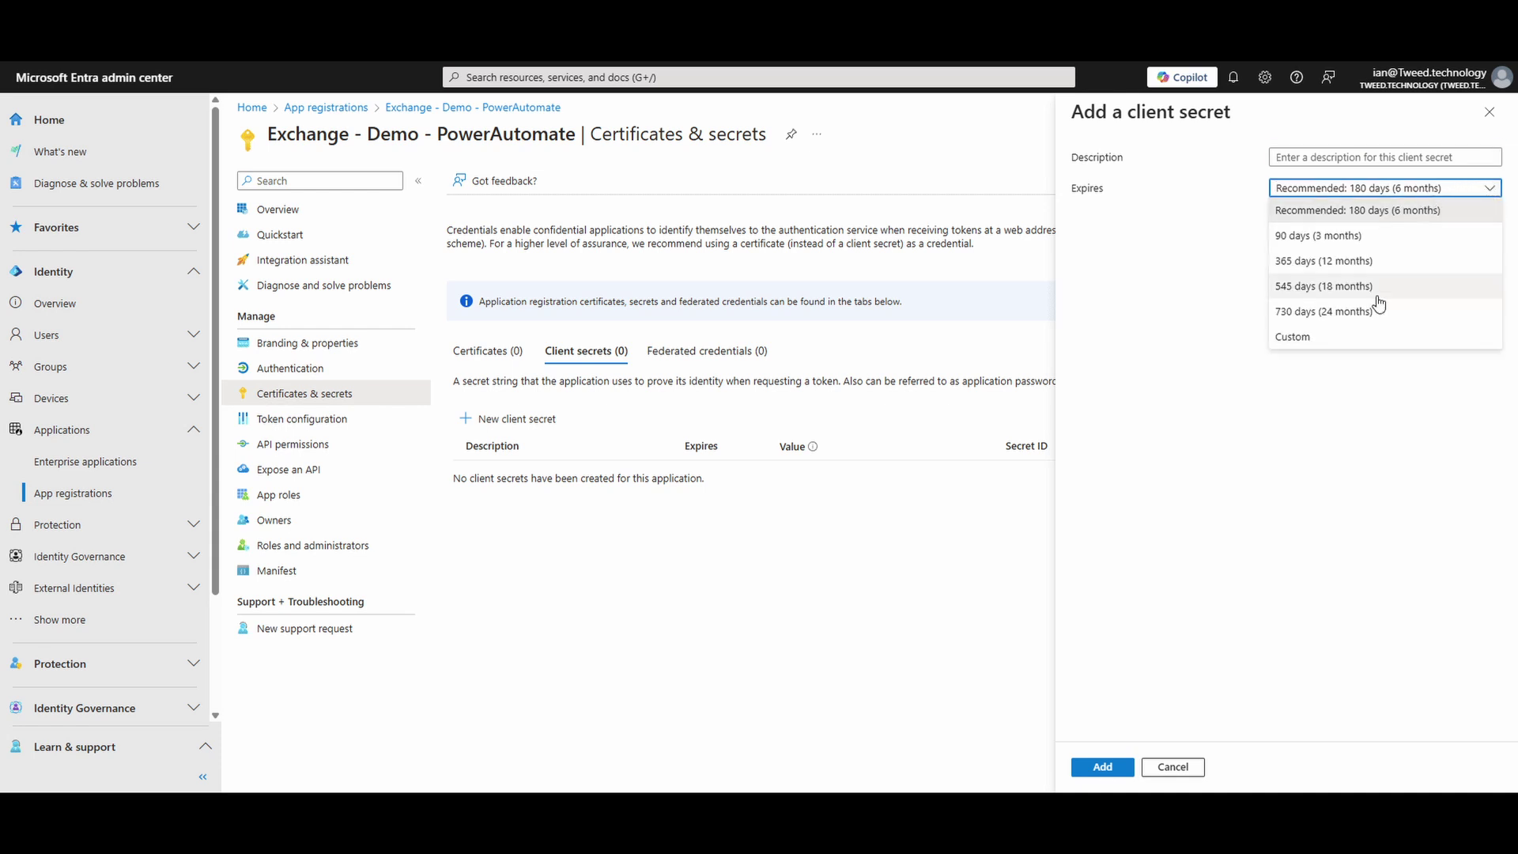
pyautogui.click(1357, 338)
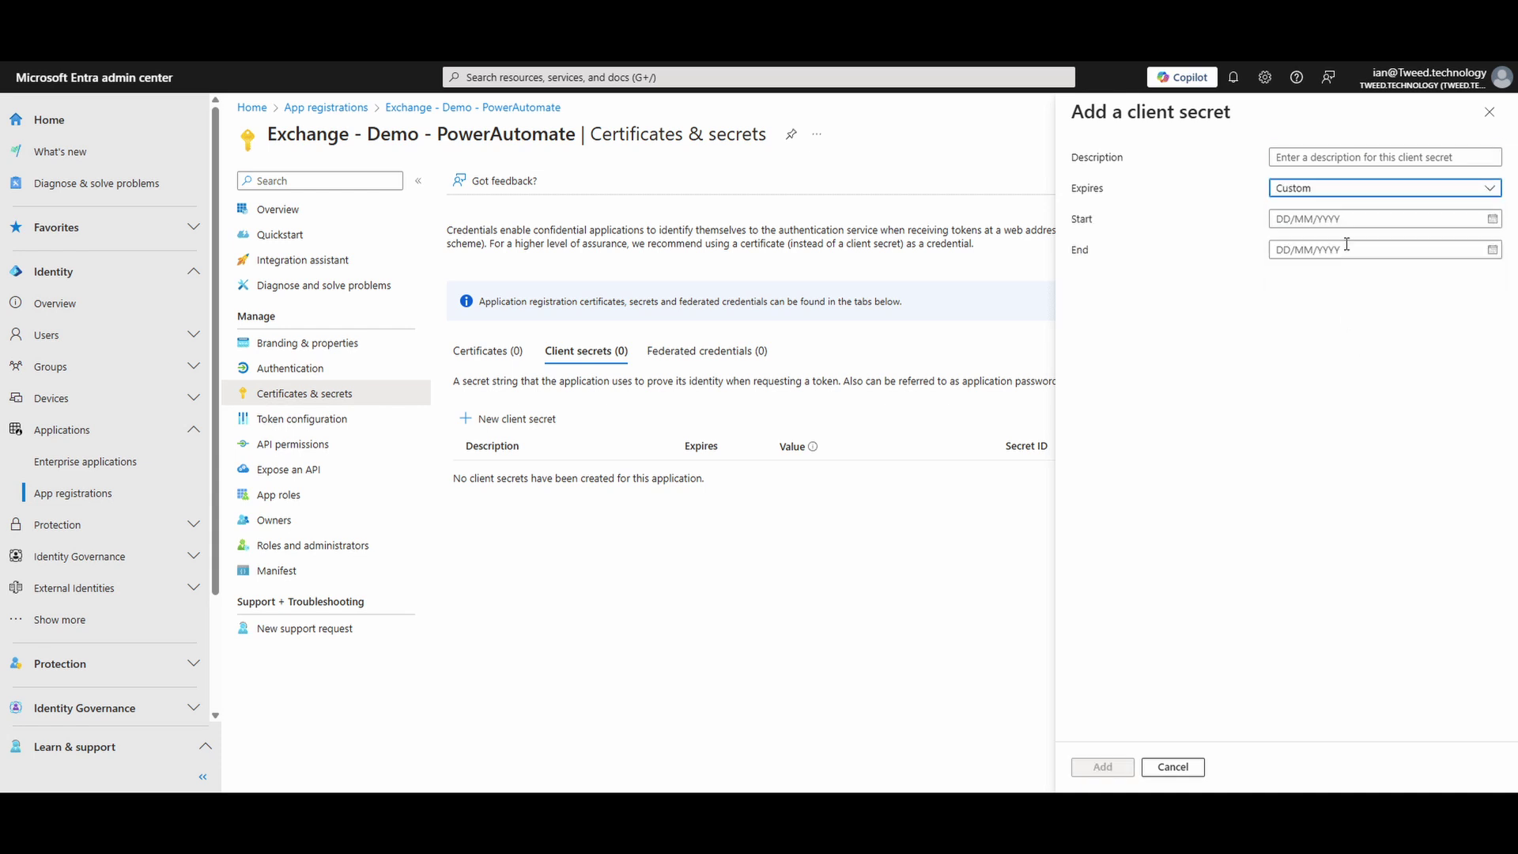
pyautogui.click(1492, 218)
pyautogui.click(1372, 320)
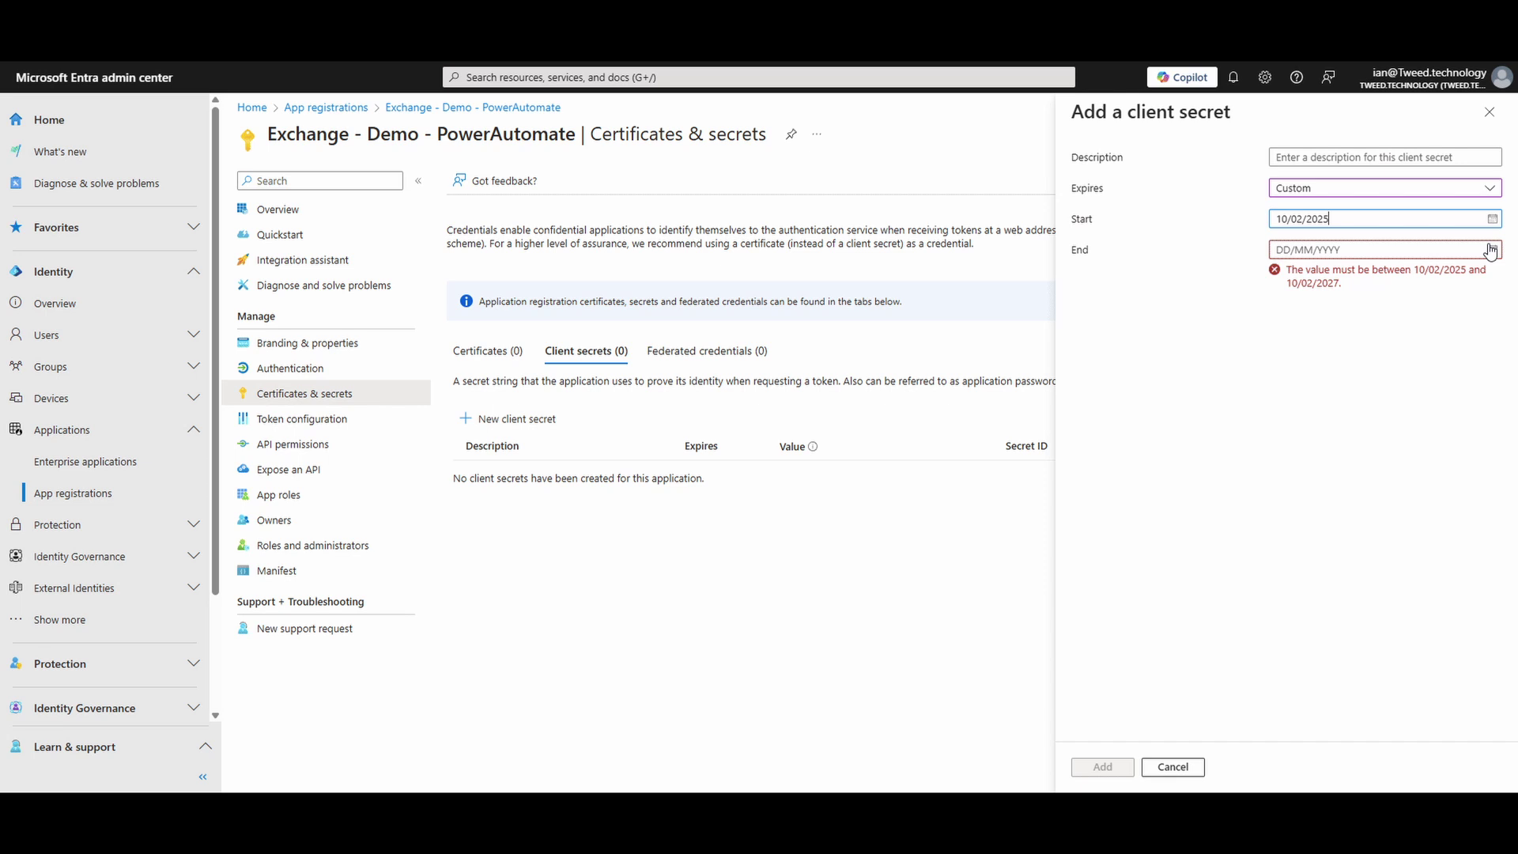
pyautogui.click(1491, 249)
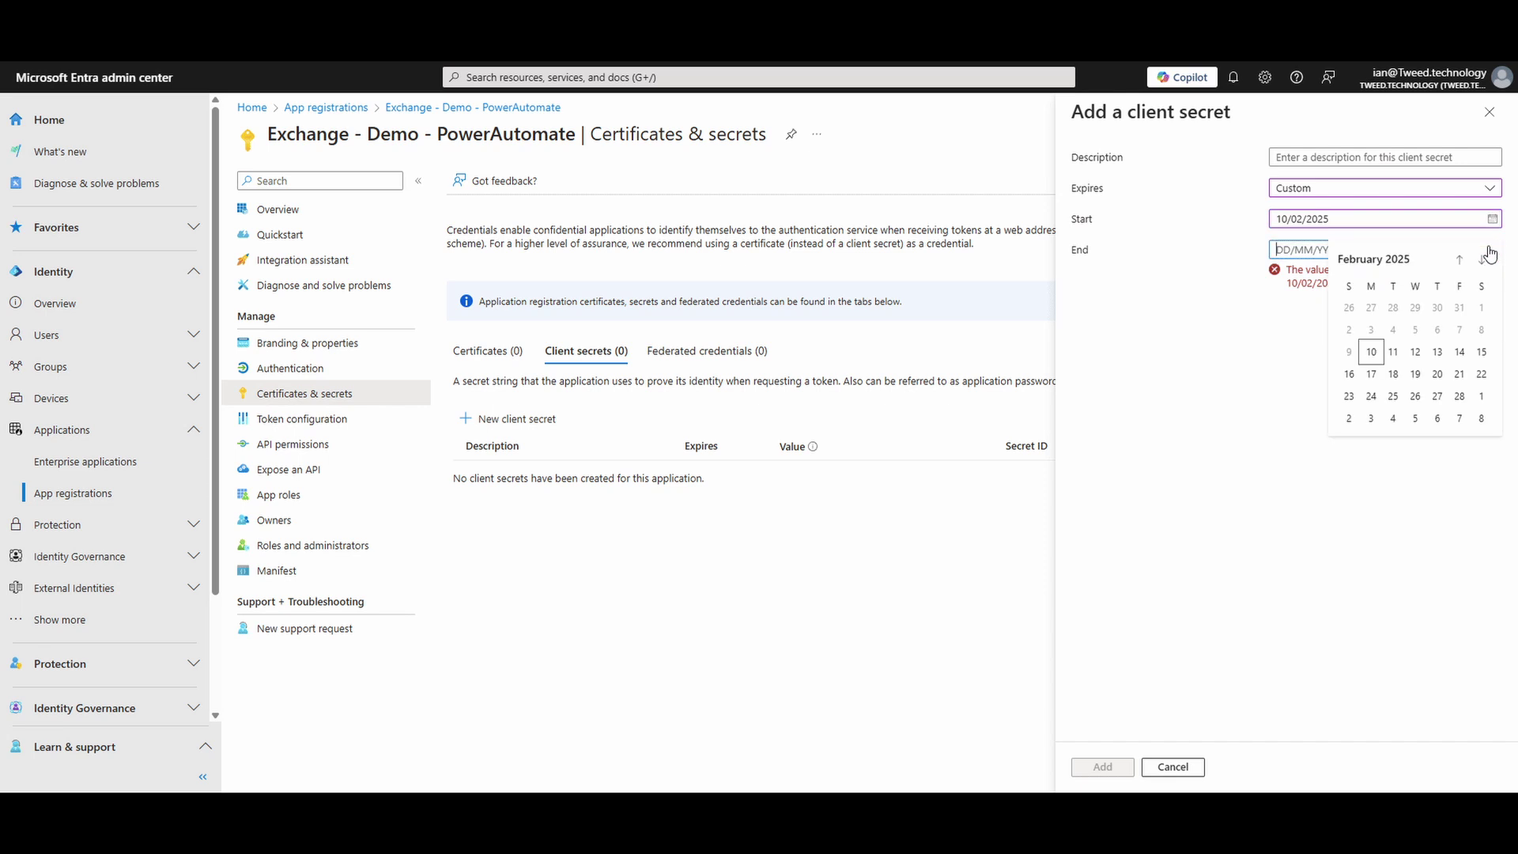
pyautogui.click(1393, 352)
# Step: Describe the secret 'Test for blog', add it, and copy its value
pyautogui.click(1304, 157)
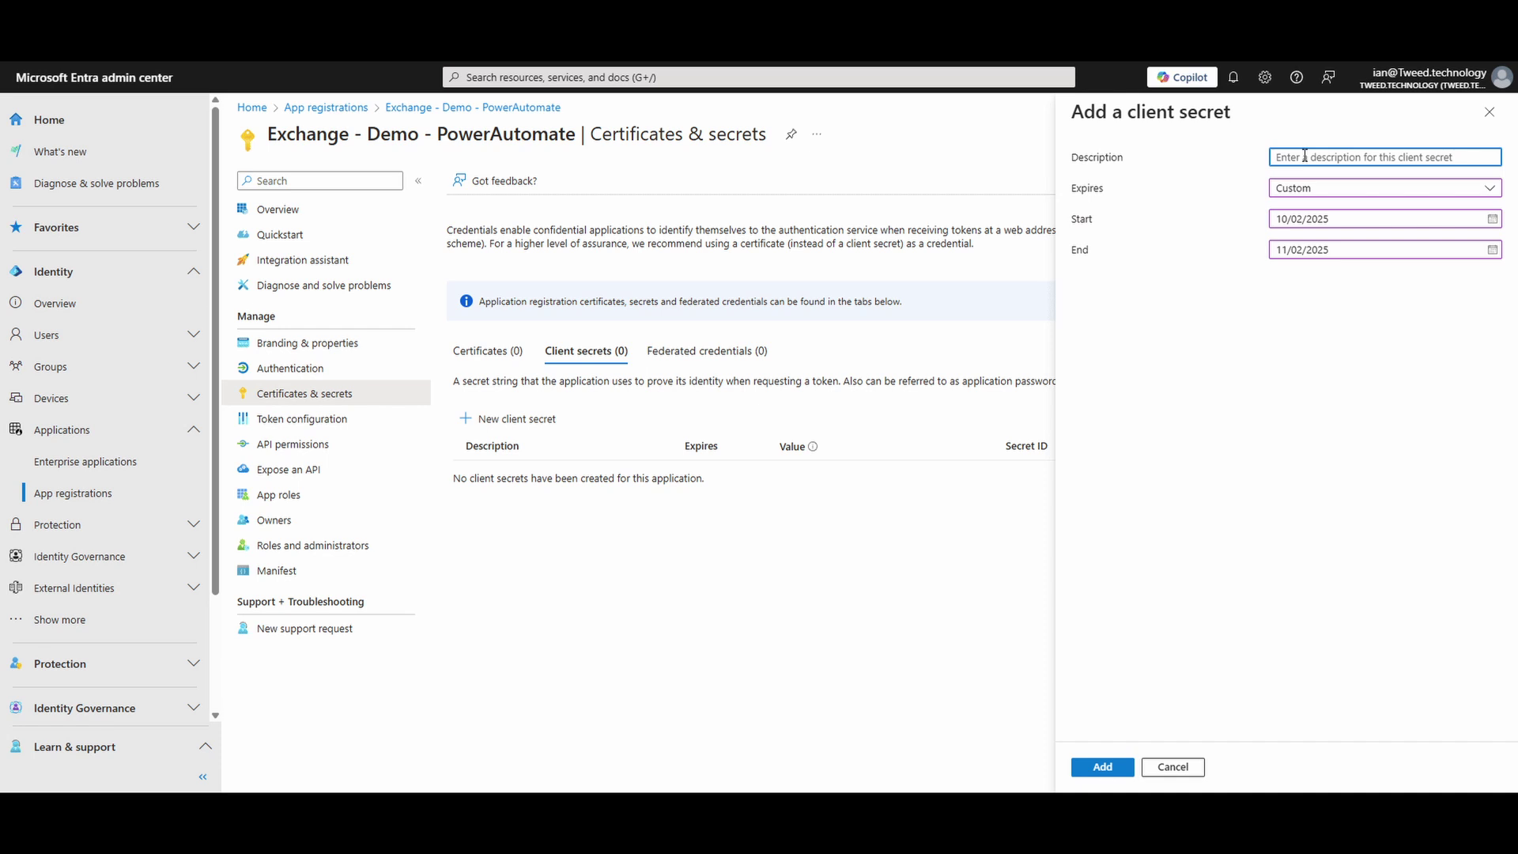
pyautogui.write('Test for blog')
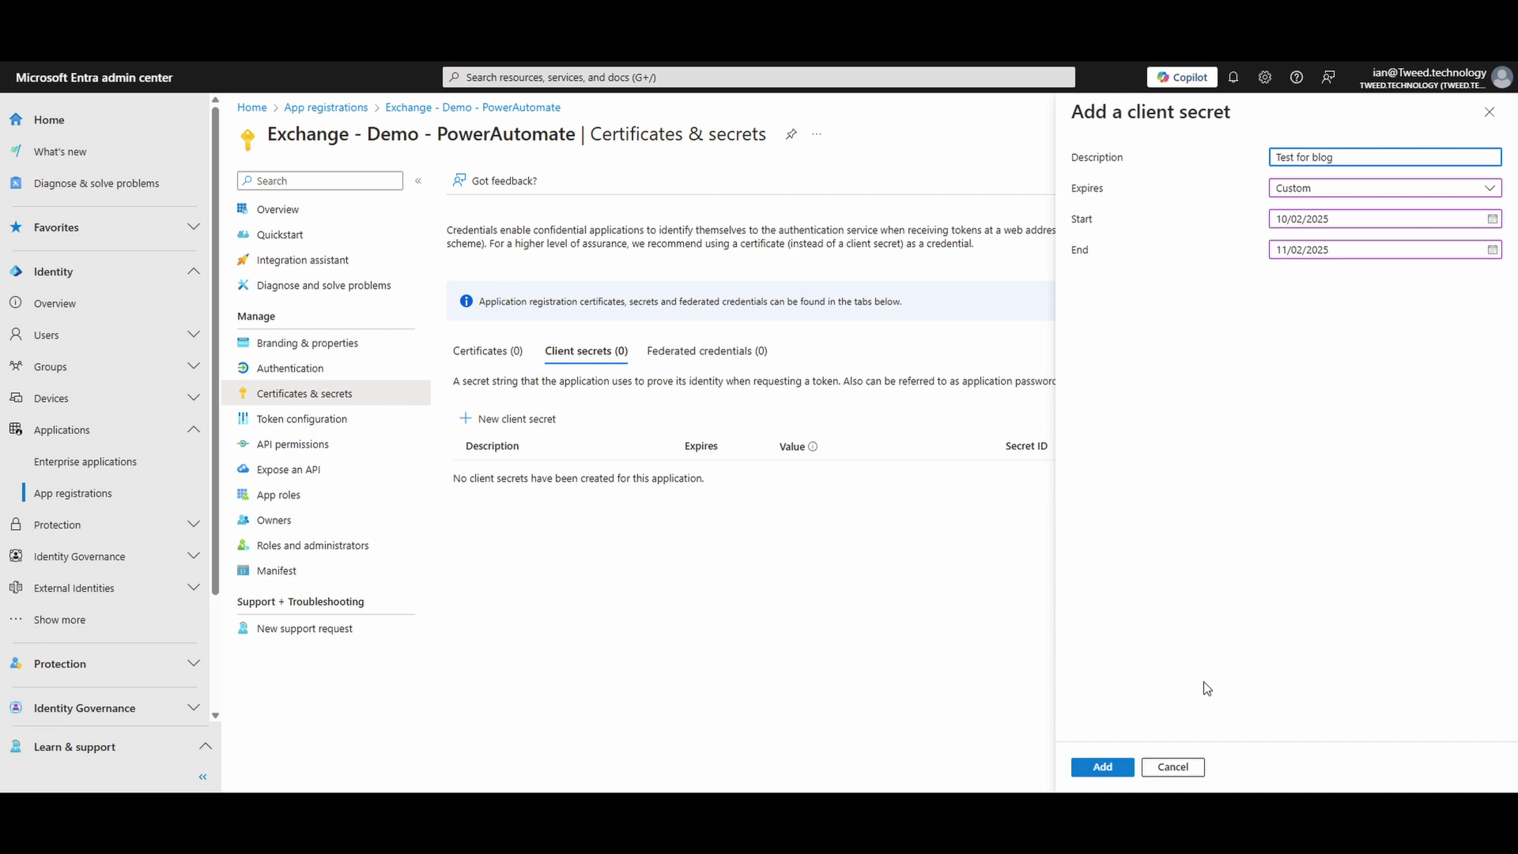
pyautogui.click(1103, 767)
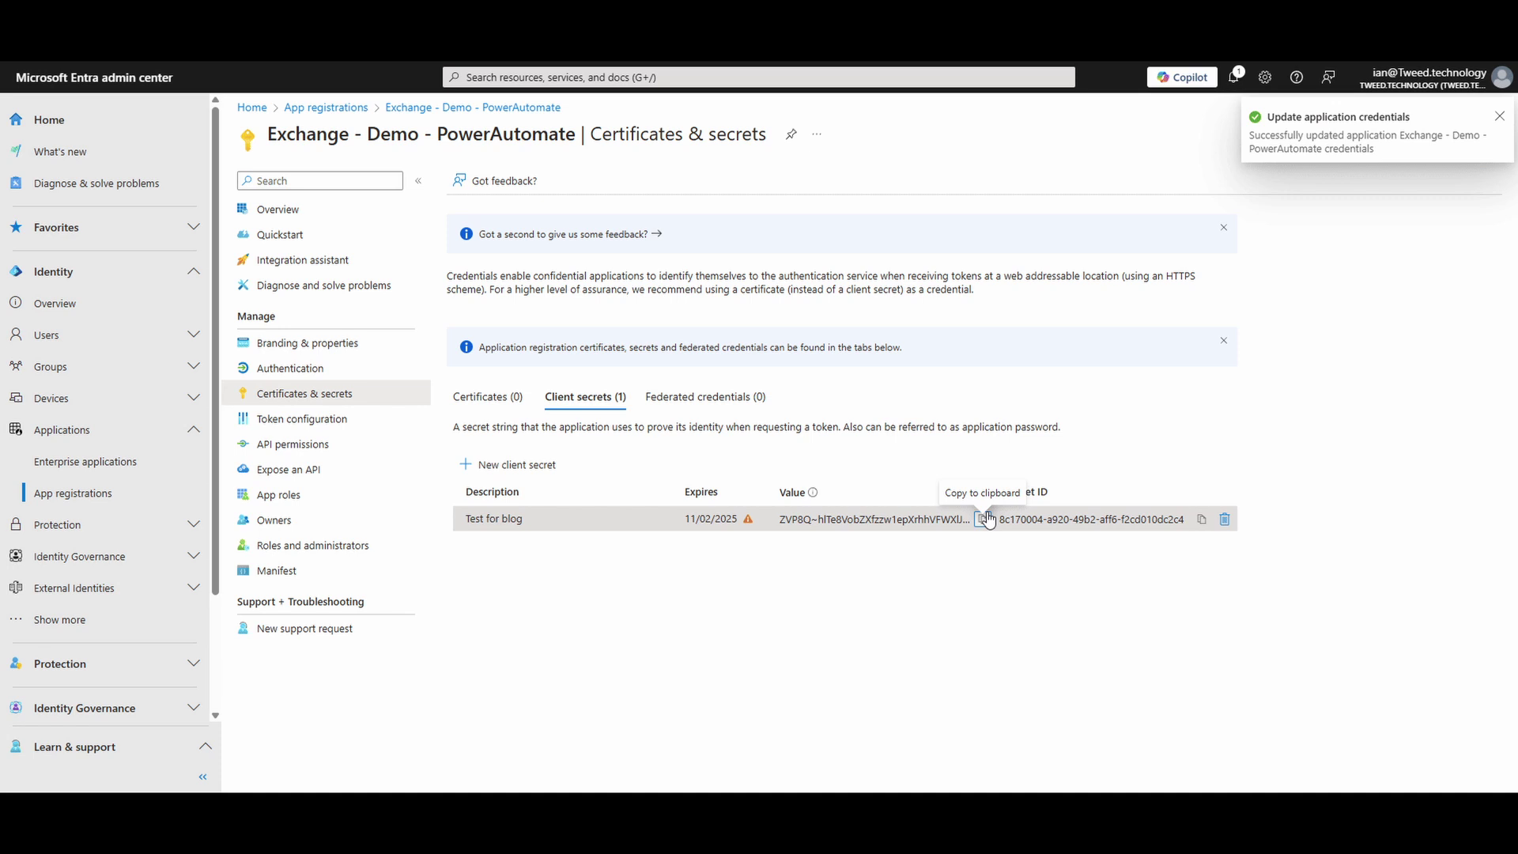
pyautogui.click(985, 518)
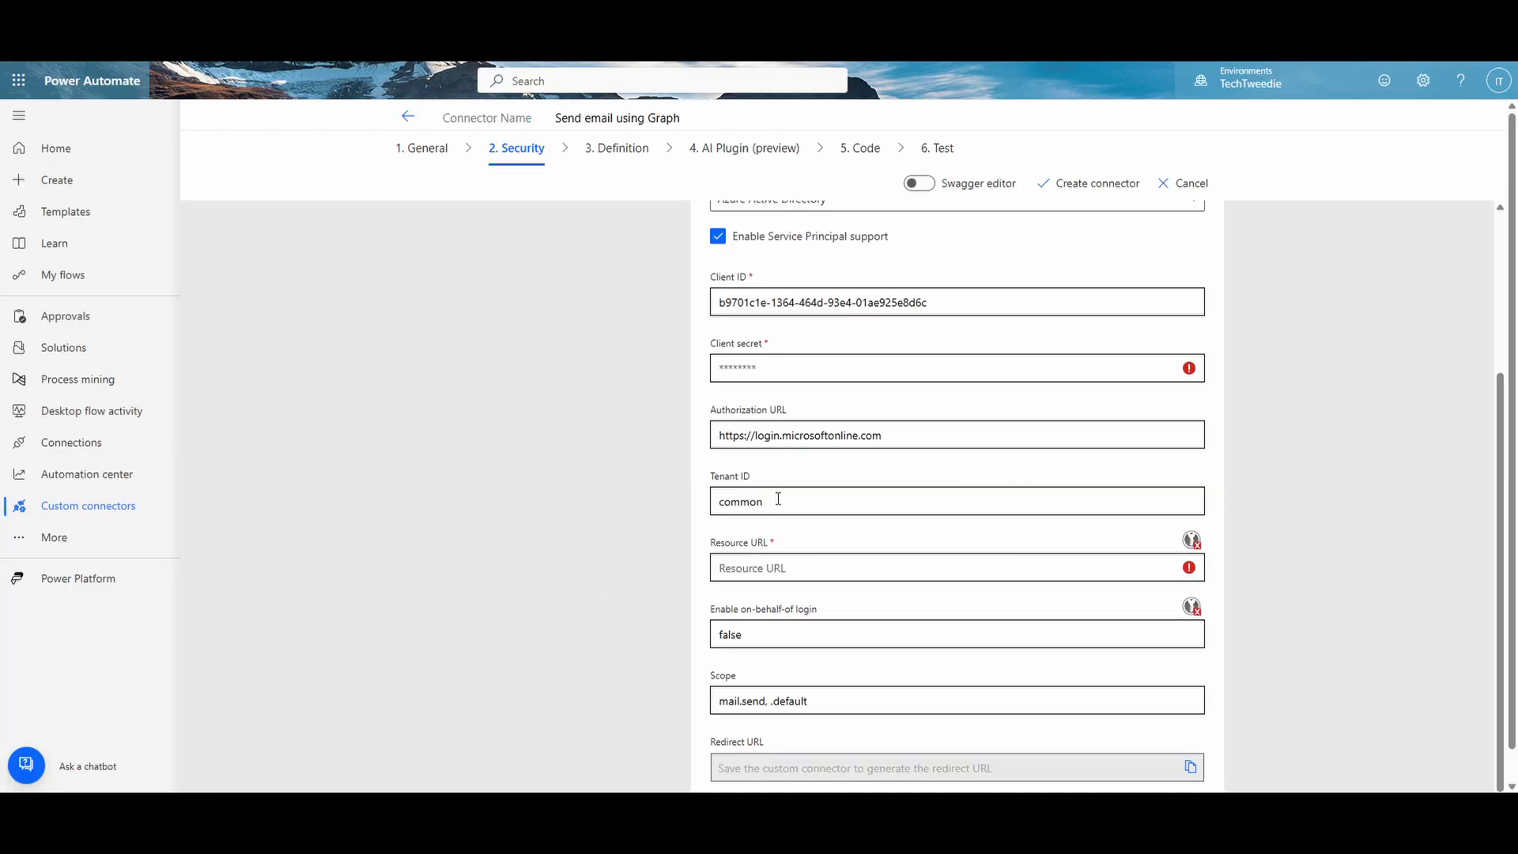
pyautogui.click(790, 372)
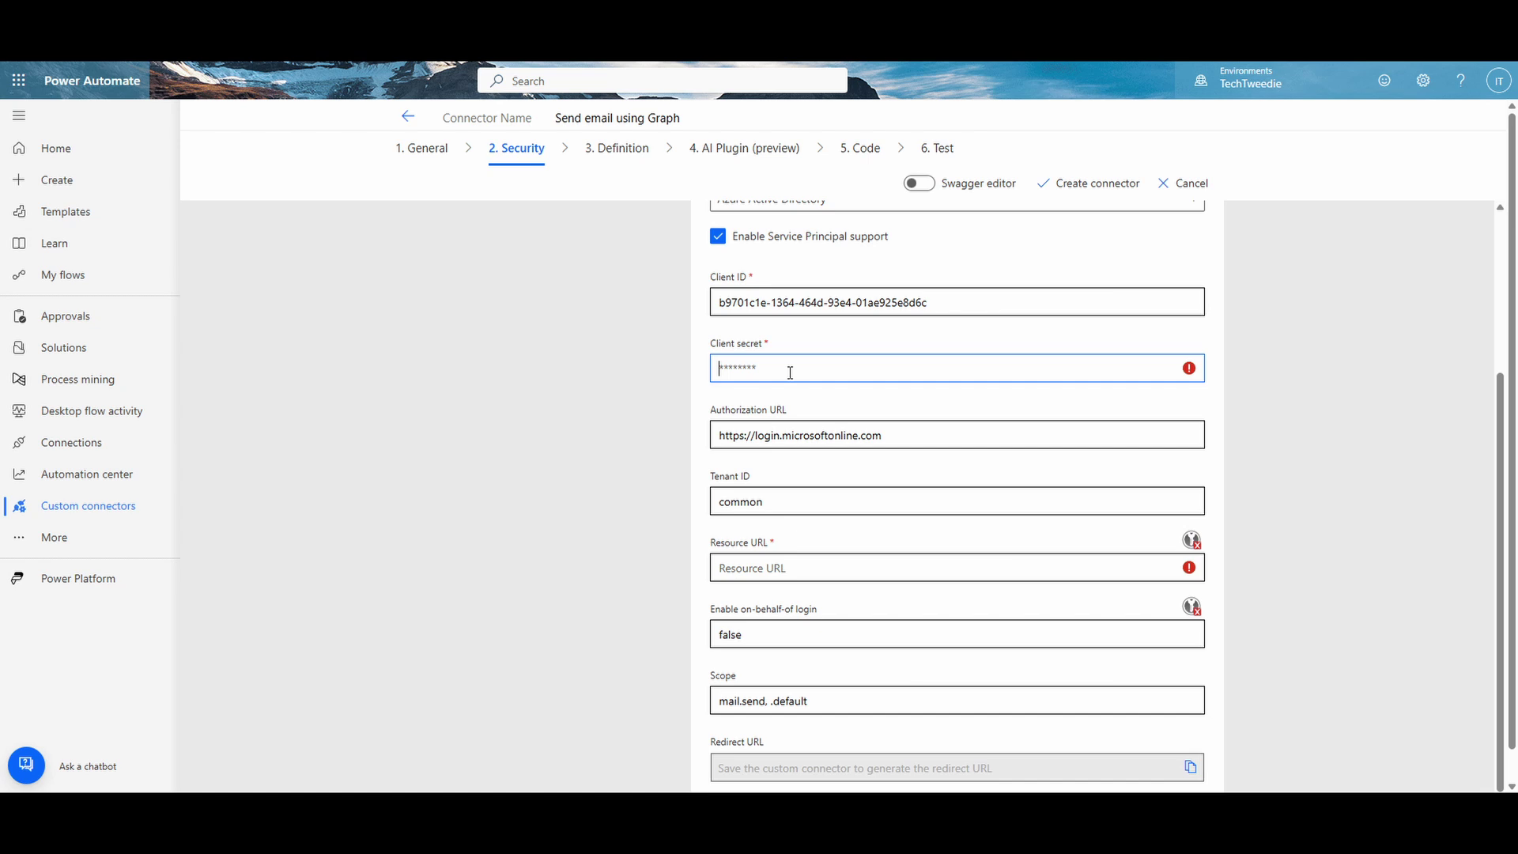
pyautogui.hotkey('ctrl', 'v')
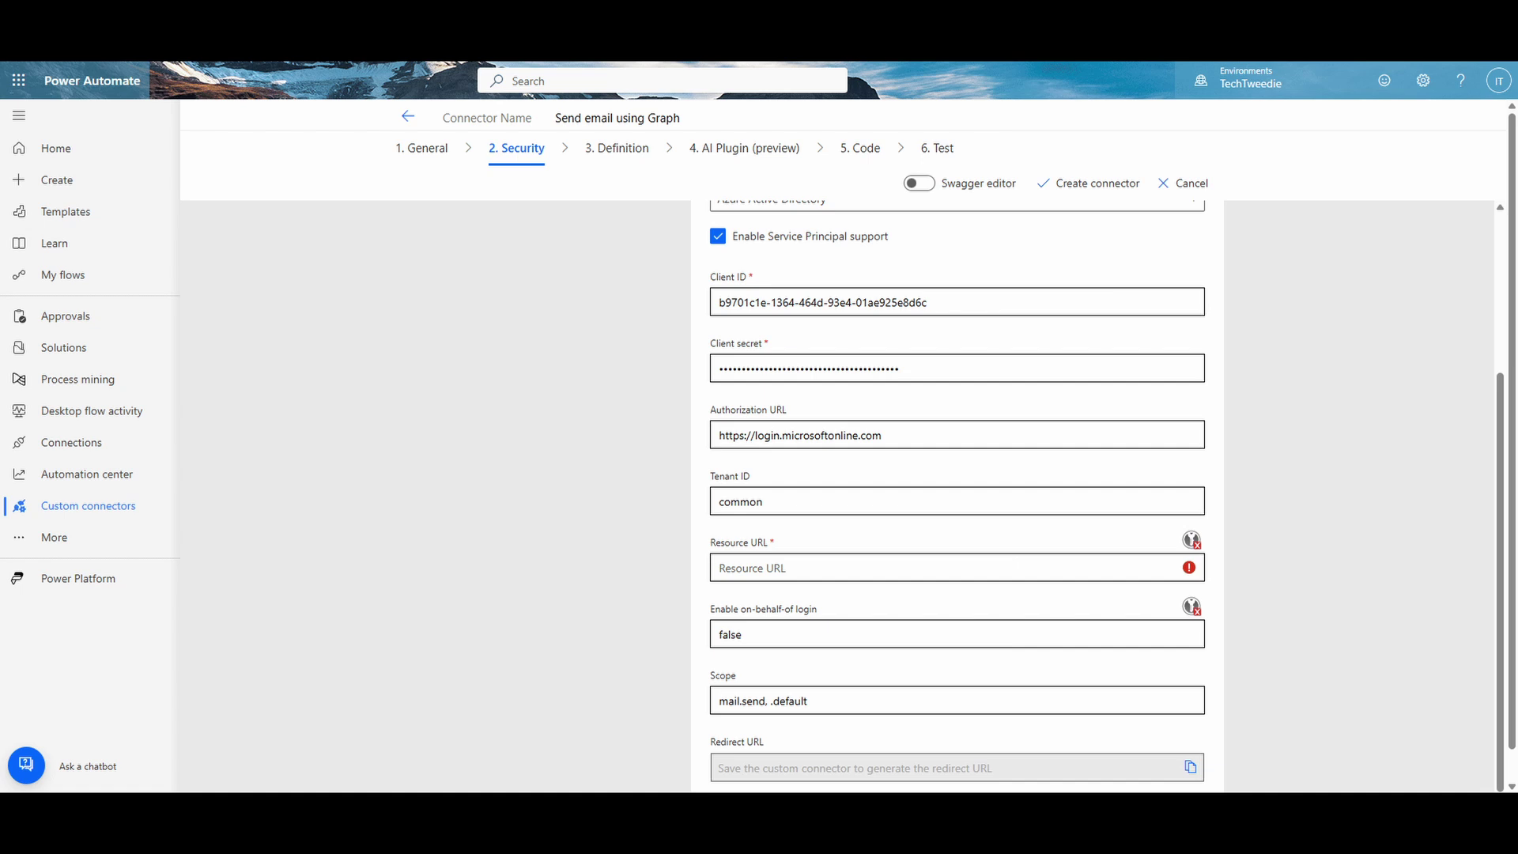
pyautogui.click(781, 569)
pyautogui.rightClick(781, 569)
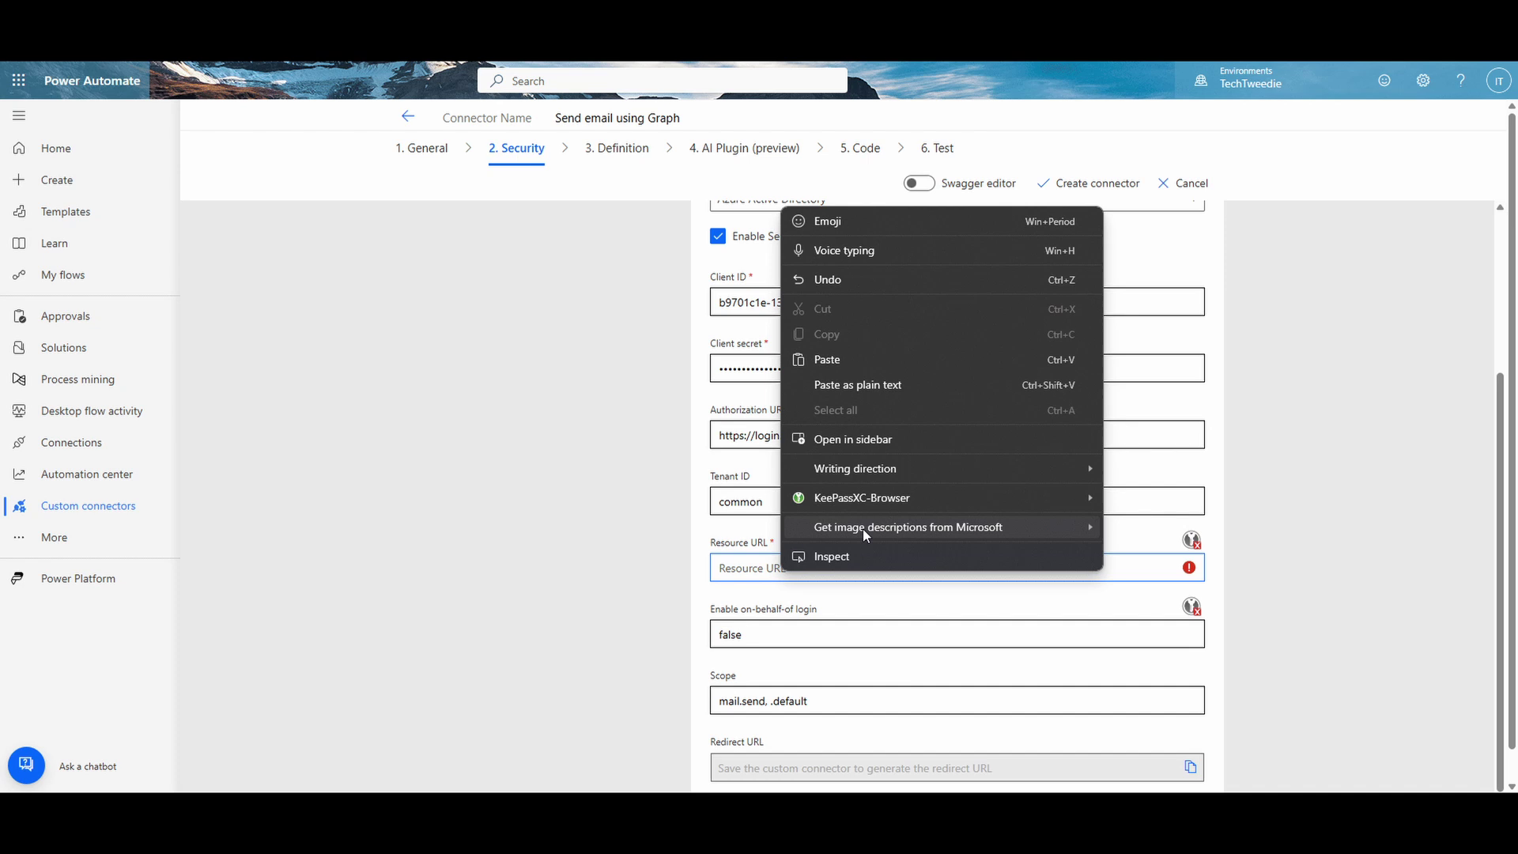
pyautogui.click(886, 361)
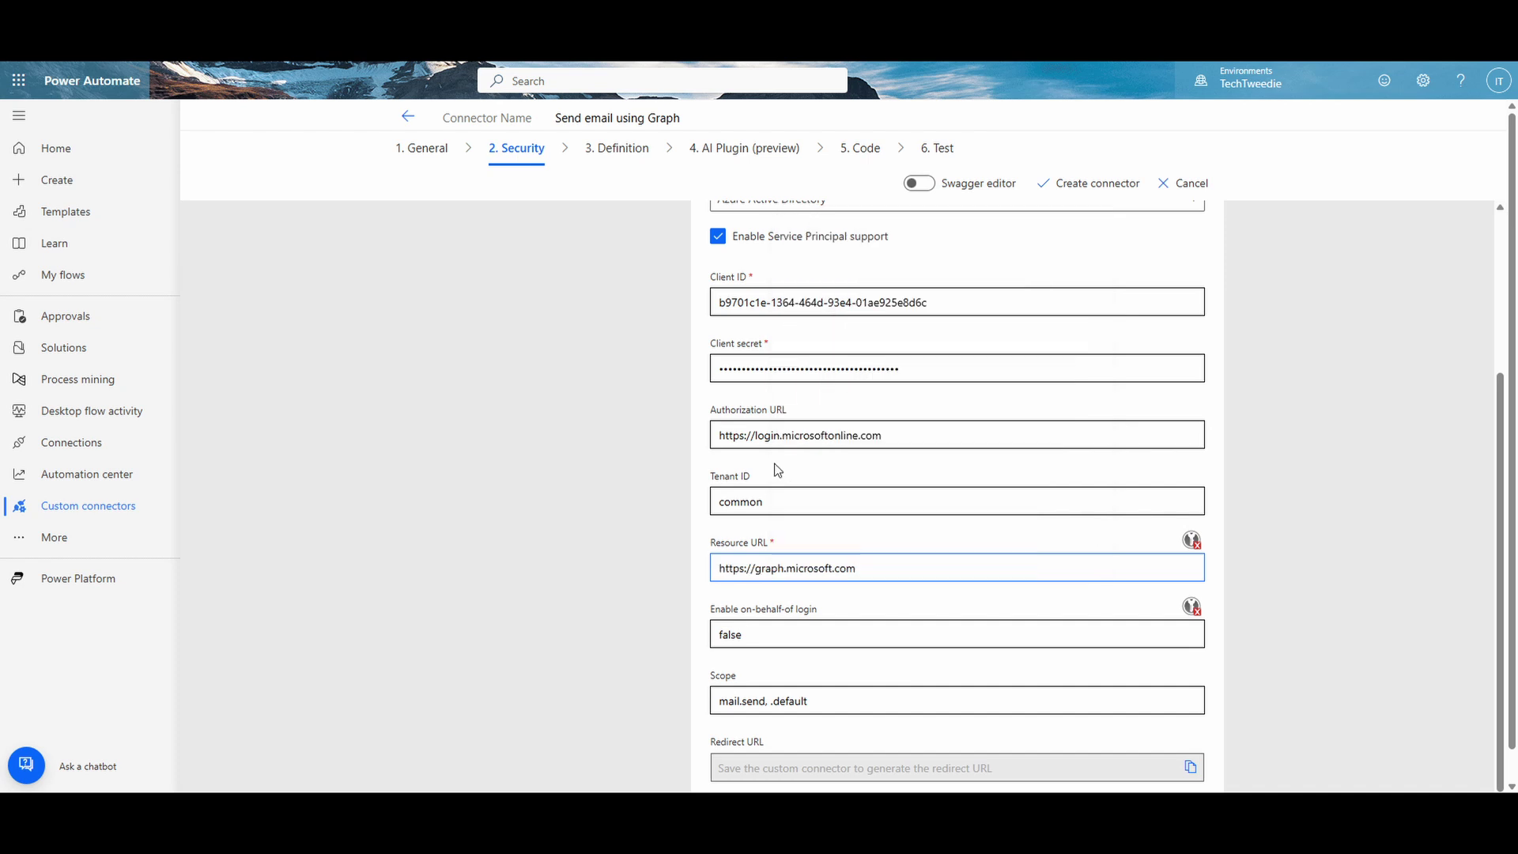
pyautogui.scroll(-1, 520, 500)
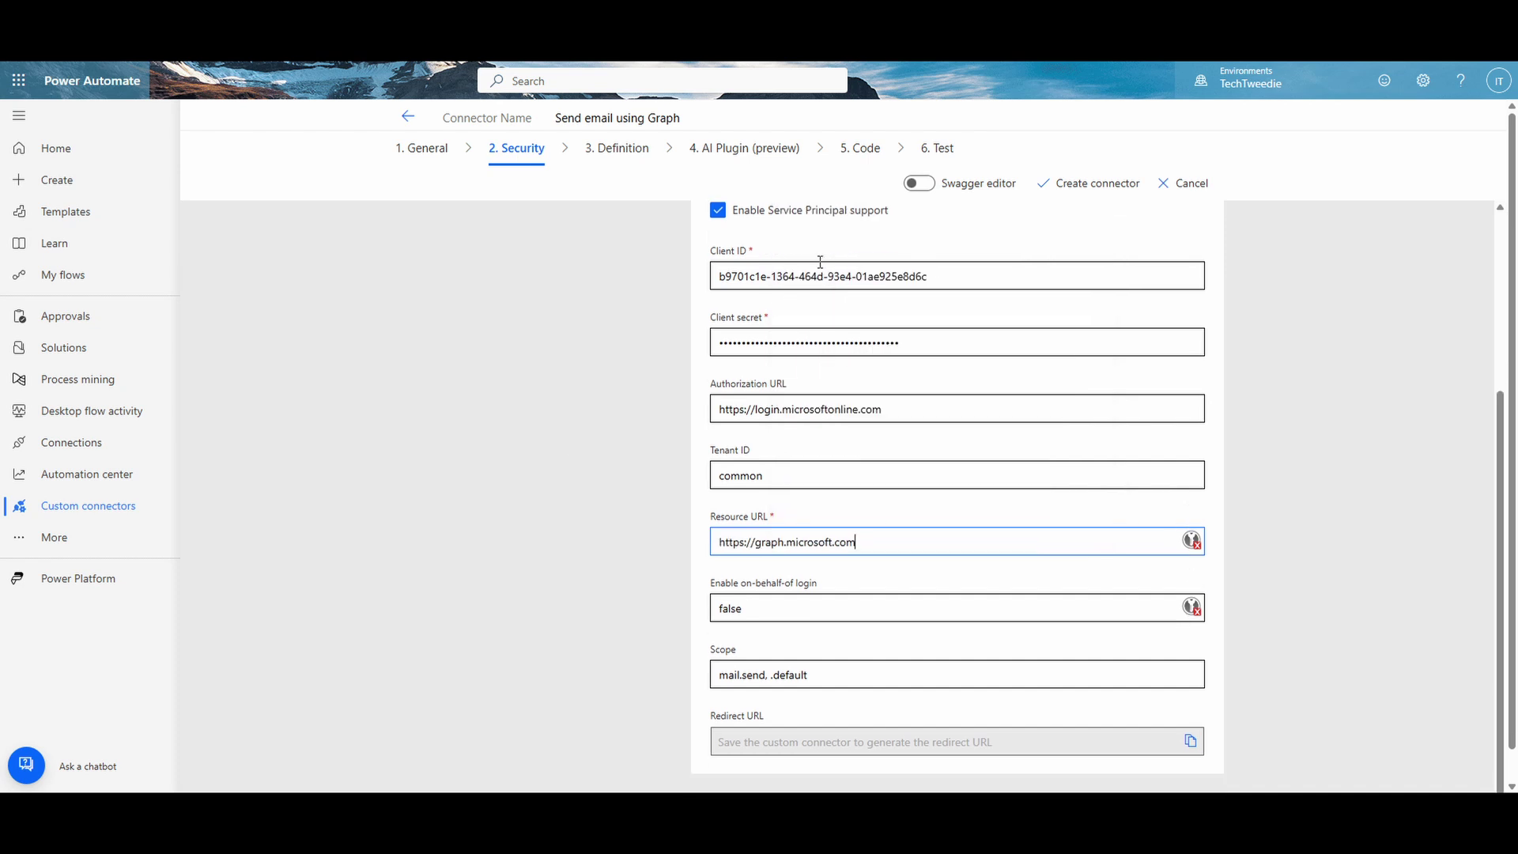
pyautogui.click(1070, 190)
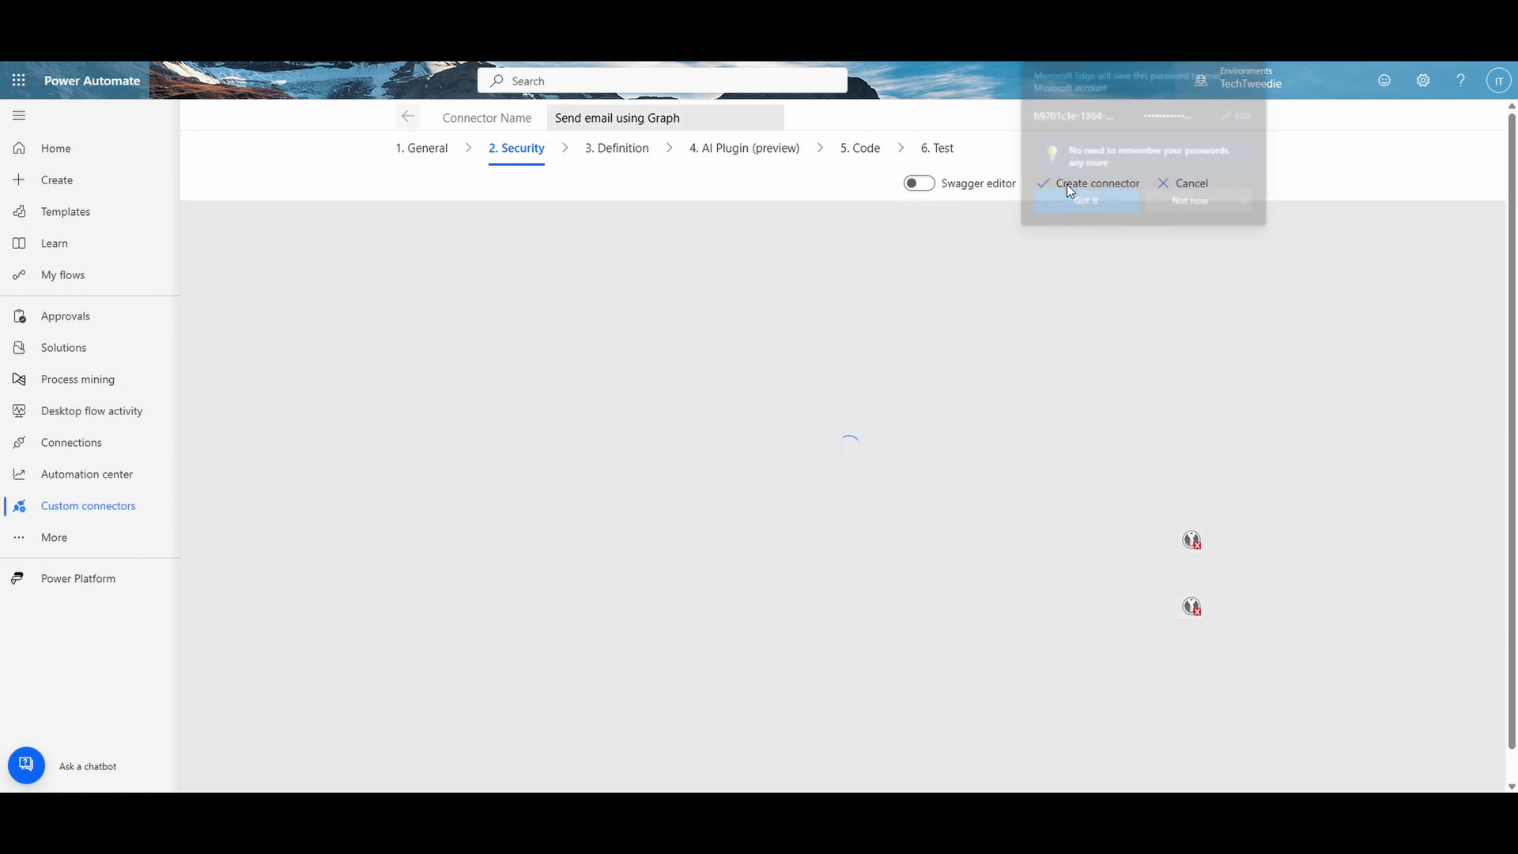
# Step: Dismiss the save-password prompt and turn on Code Enabled in the Code step
pyautogui.click(1178, 206)
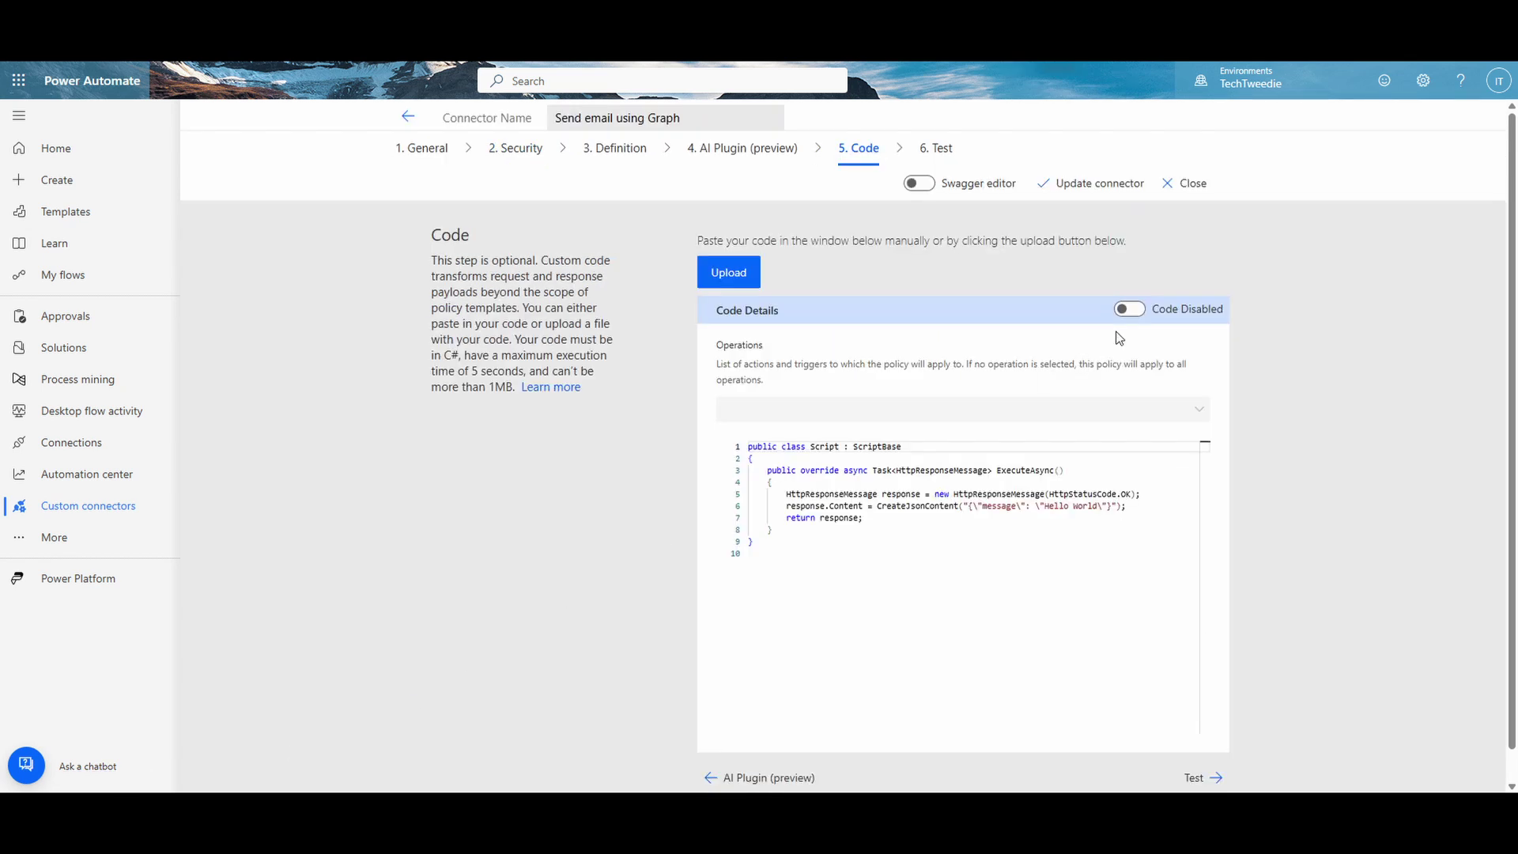
pyautogui.click(1132, 309)
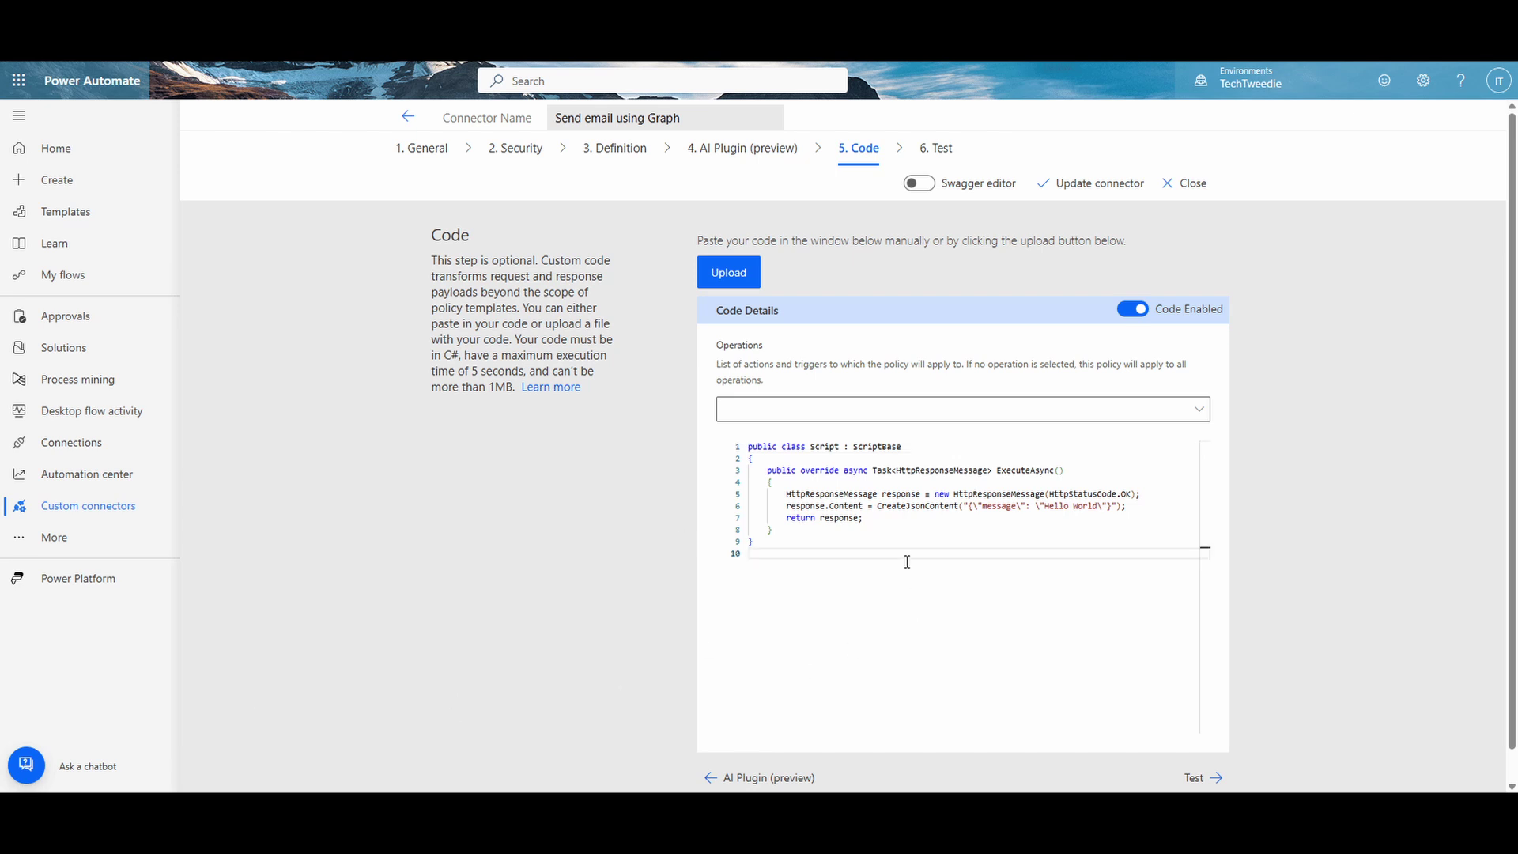
# Step: Replace the sample code with the prepared C# script and update the connector
pyautogui.moveTo(898, 554); pyautogui.dragTo(735, 444)
pyautogui.press('Delete')
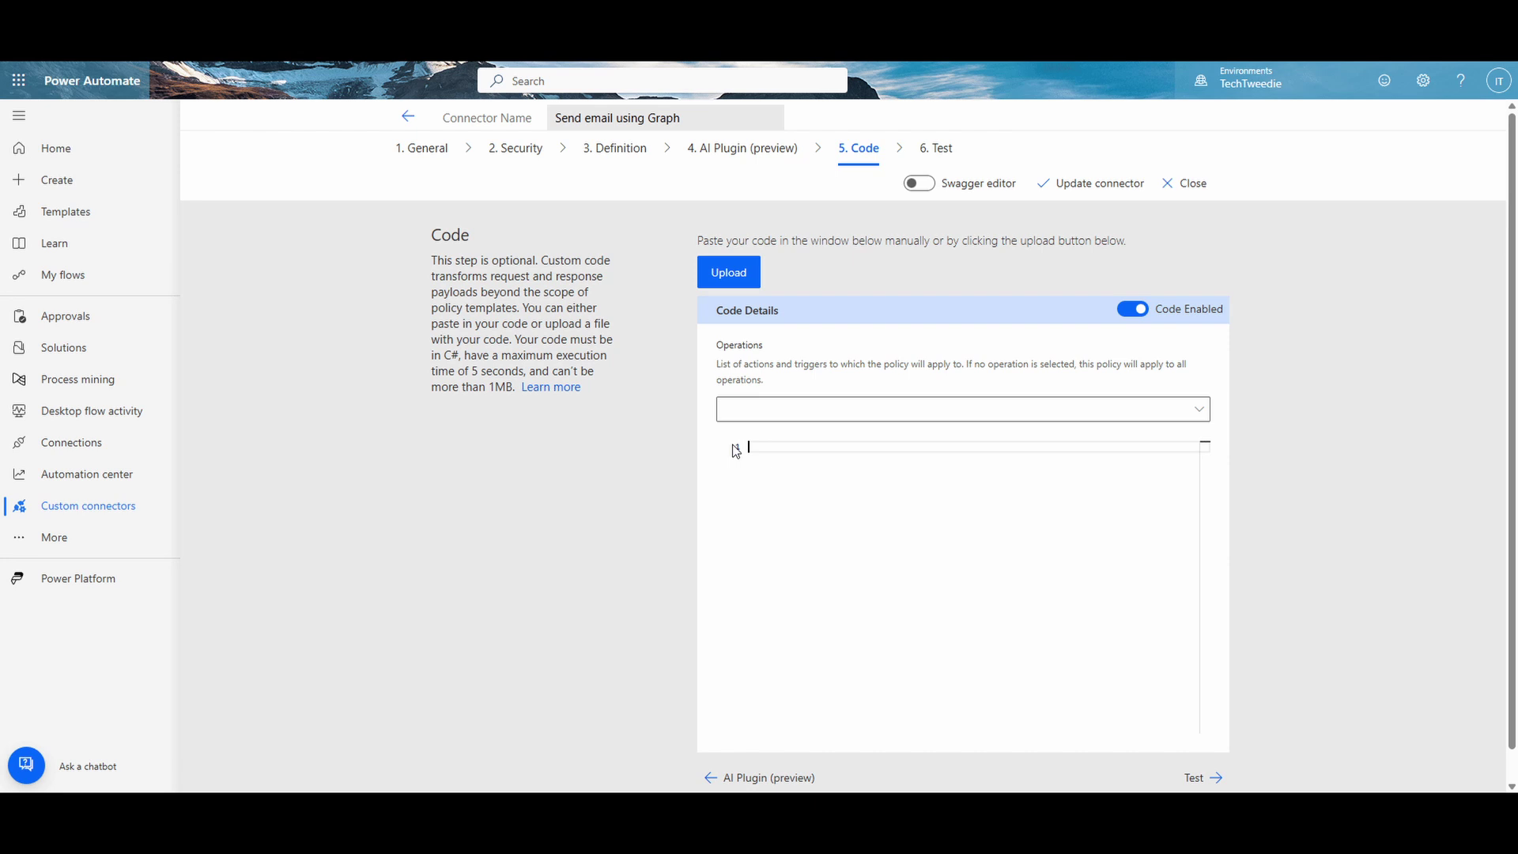
pyautogui.hotkey('ctrl', 'v')
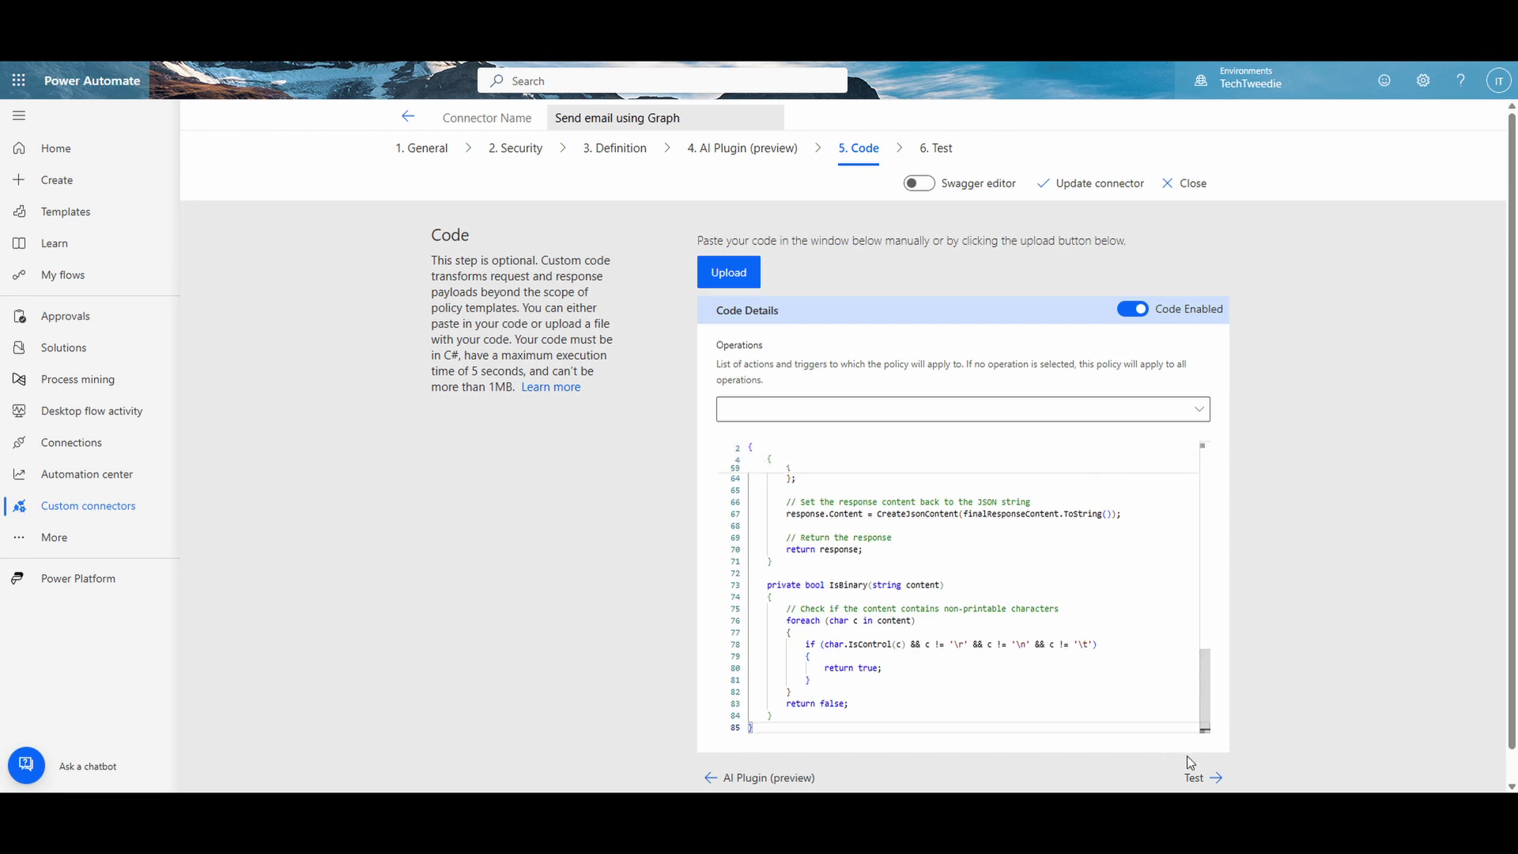
pyautogui.click(1093, 190)
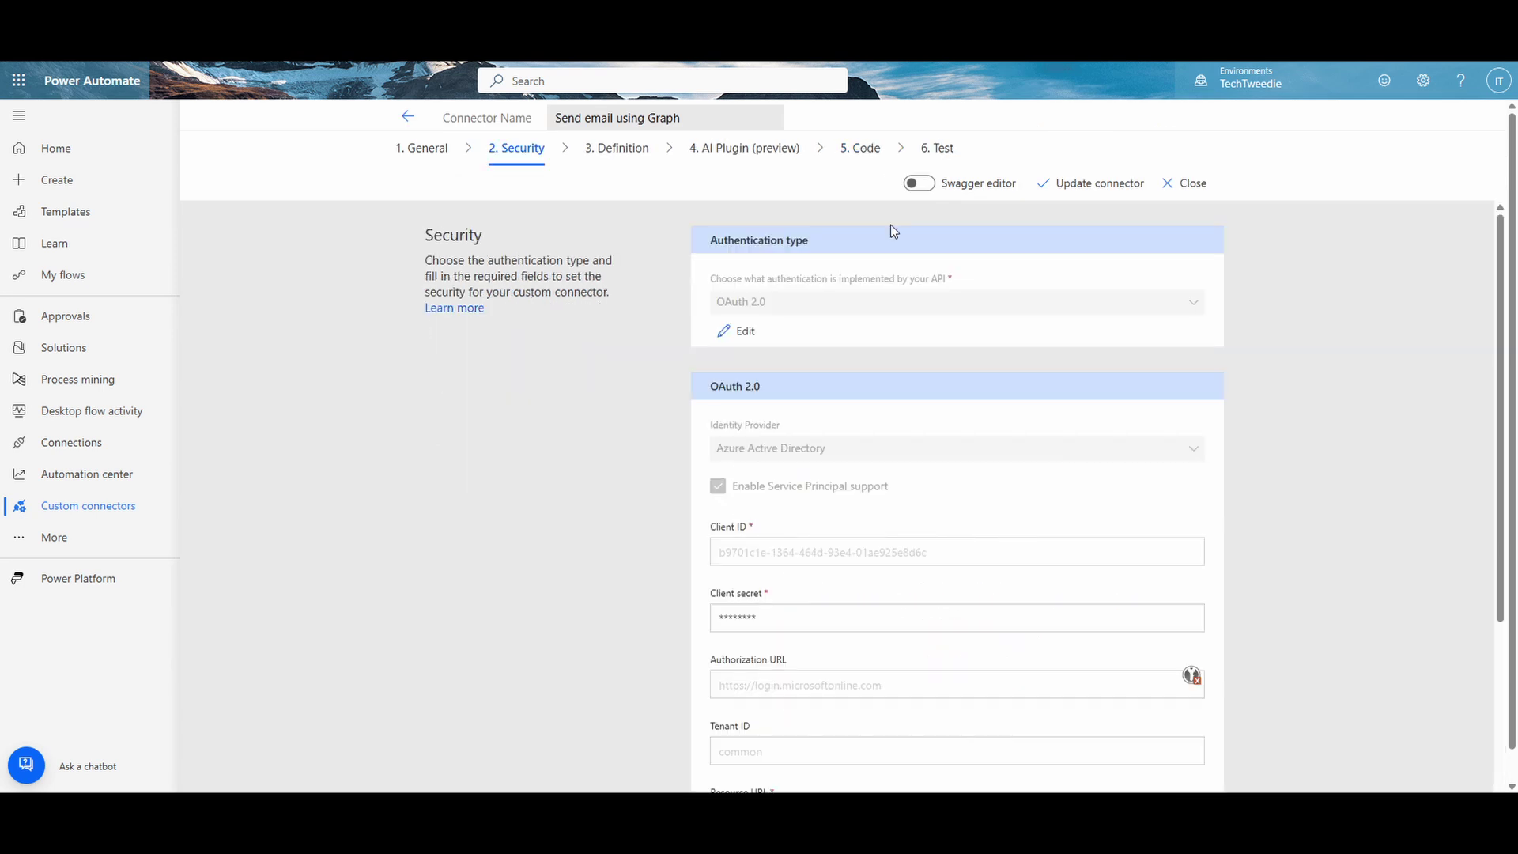
# Step: Start a Service Principal connection and paste the app's client secret from Entra
pyautogui.click(945, 149)
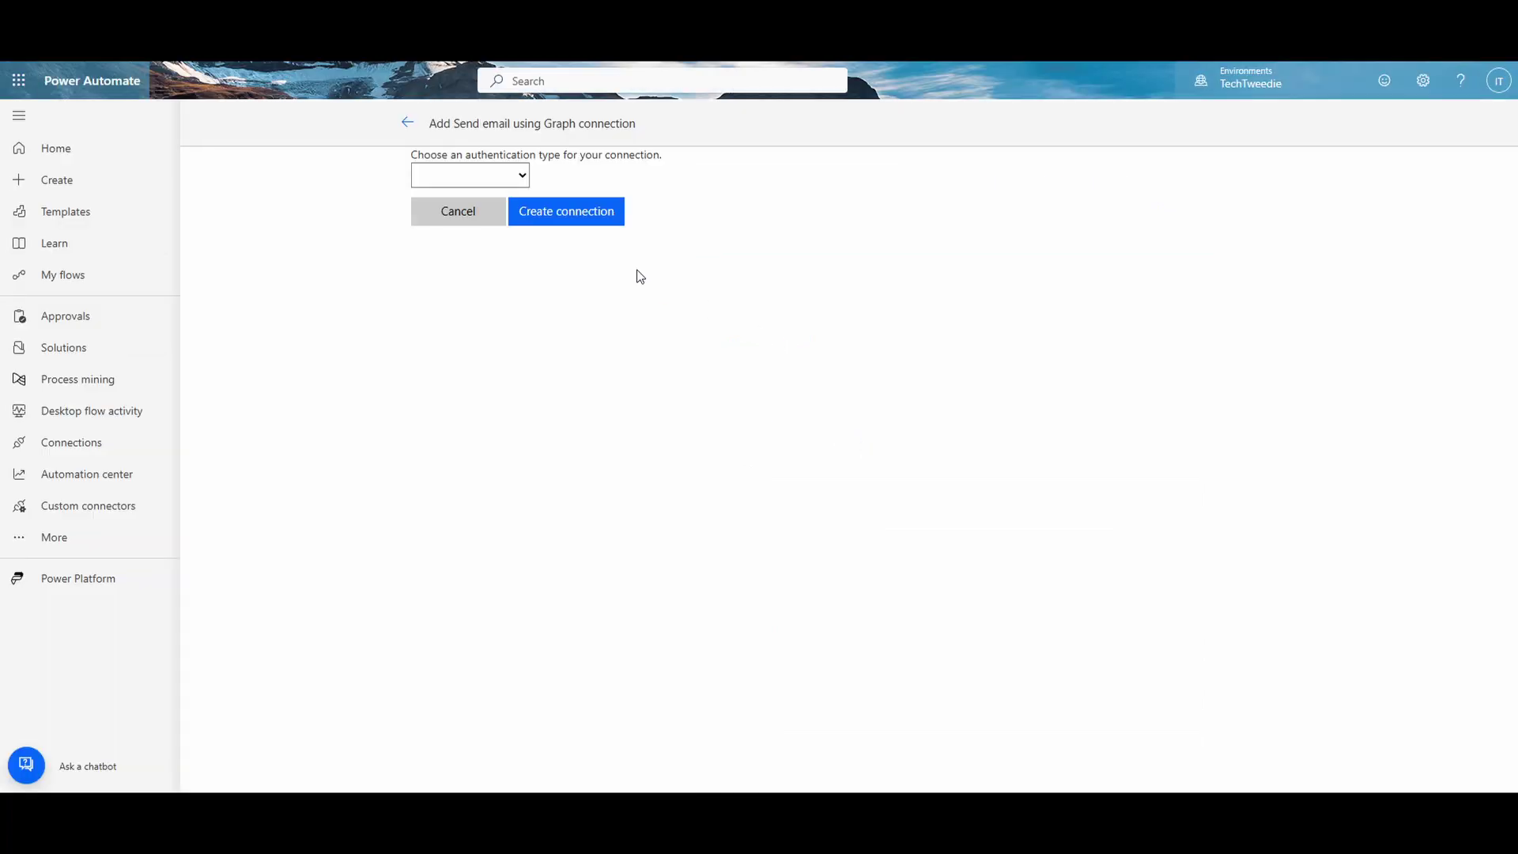
pyautogui.click(524, 177)
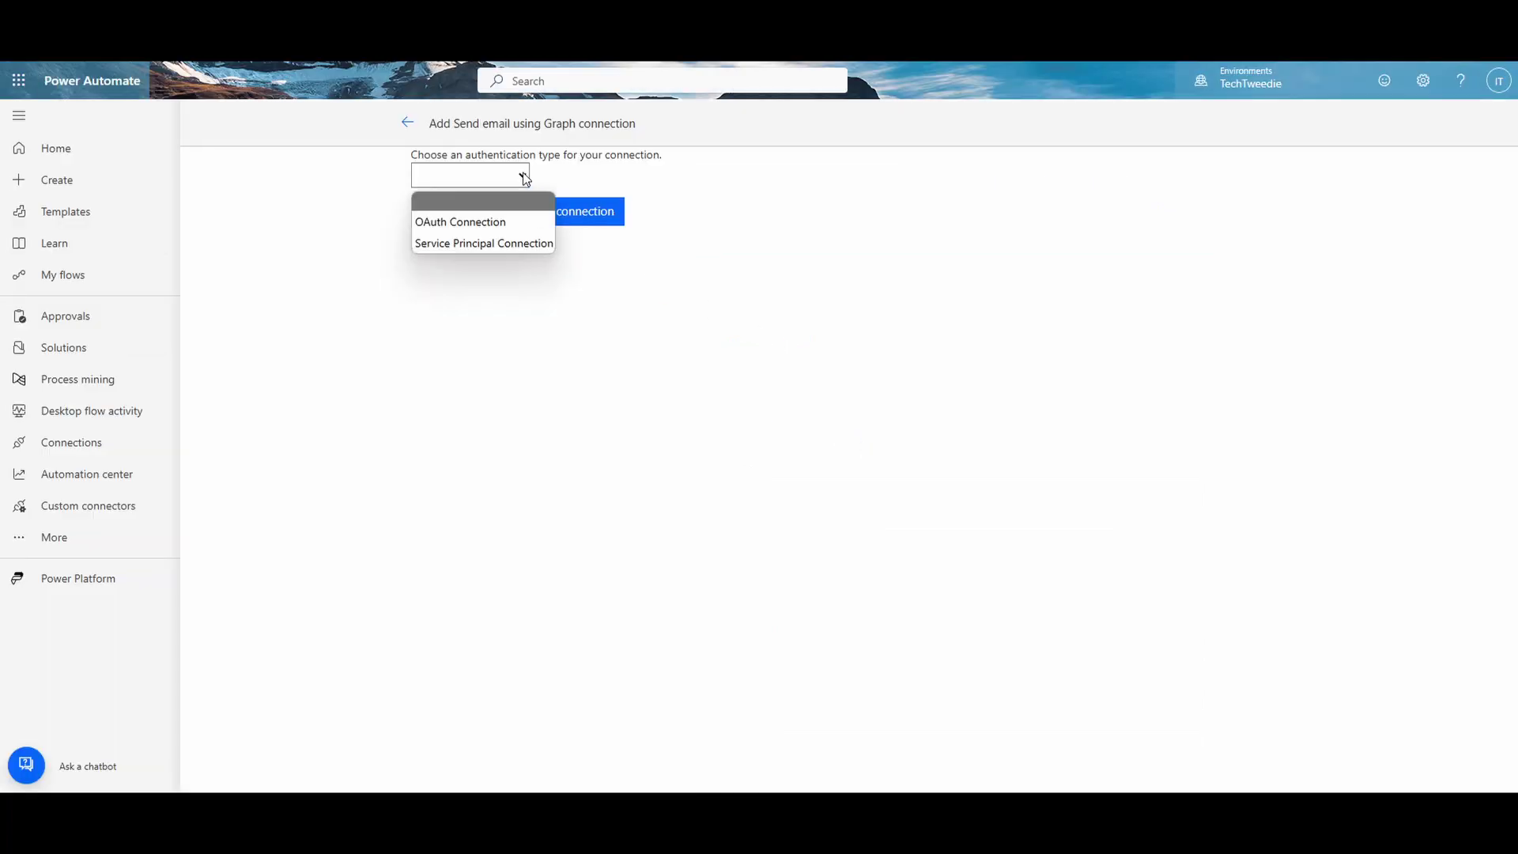
pyautogui.click(515, 242)
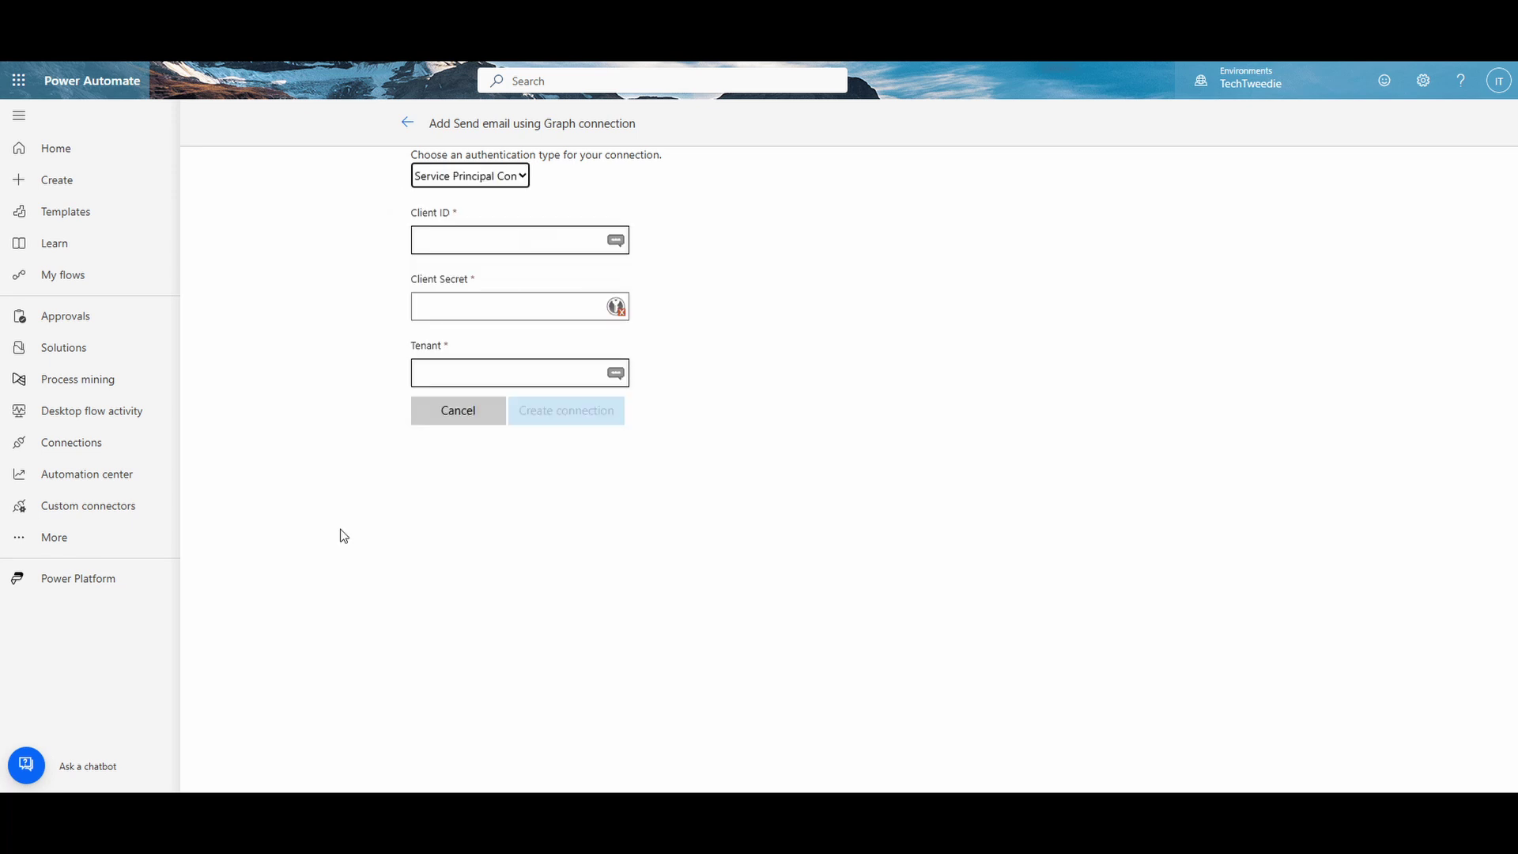
pyautogui.hotkey('alt', 'Tab')
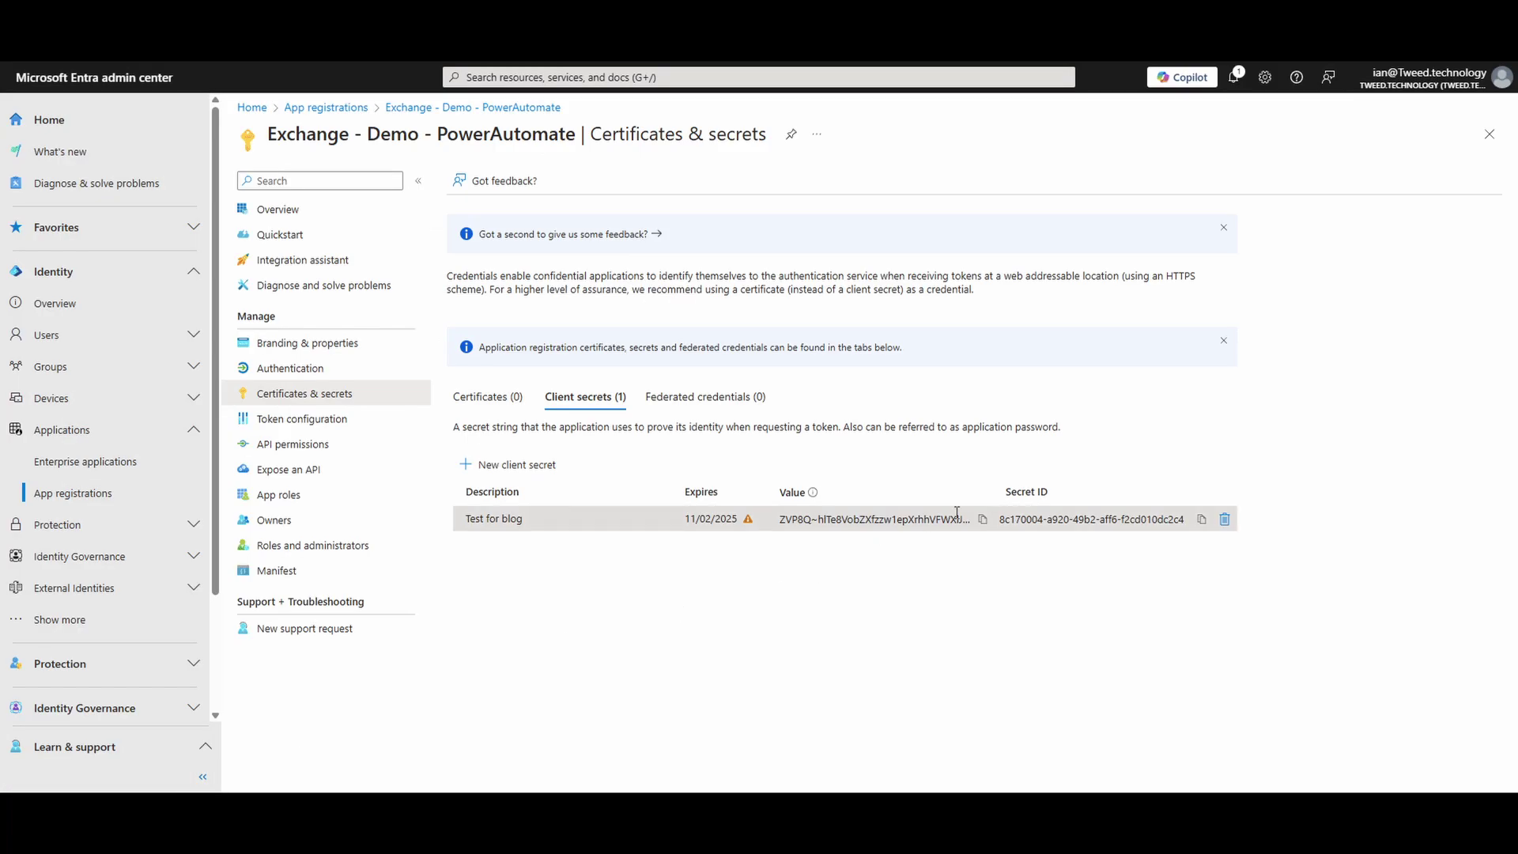
pyautogui.click(982, 519)
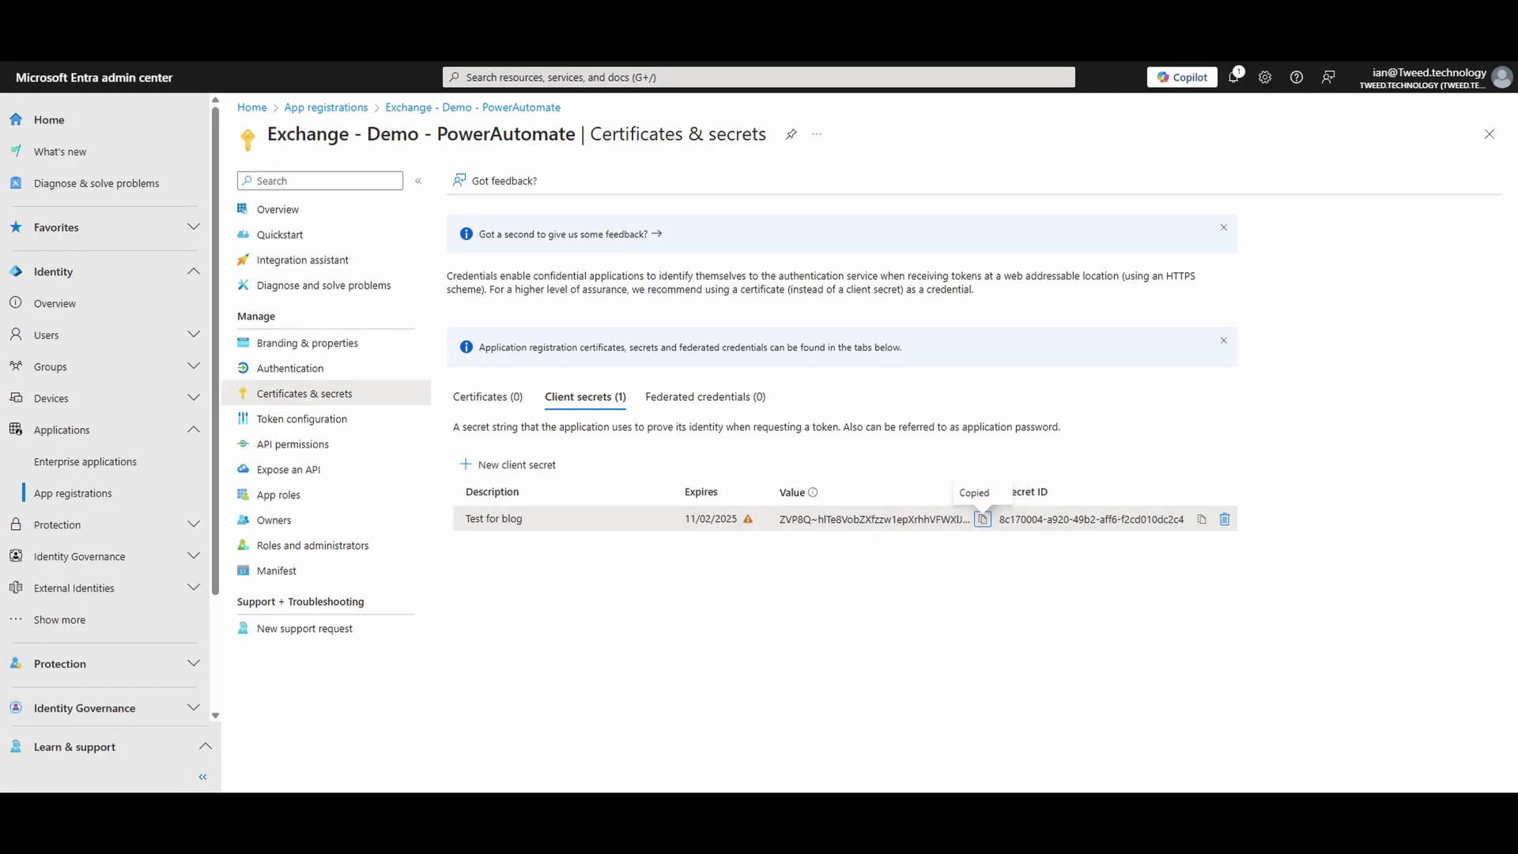
pyautogui.hotkey('alt', 'Tab')
pyautogui.click(468, 319)
pyautogui.hotkey('ctrl', 'v')
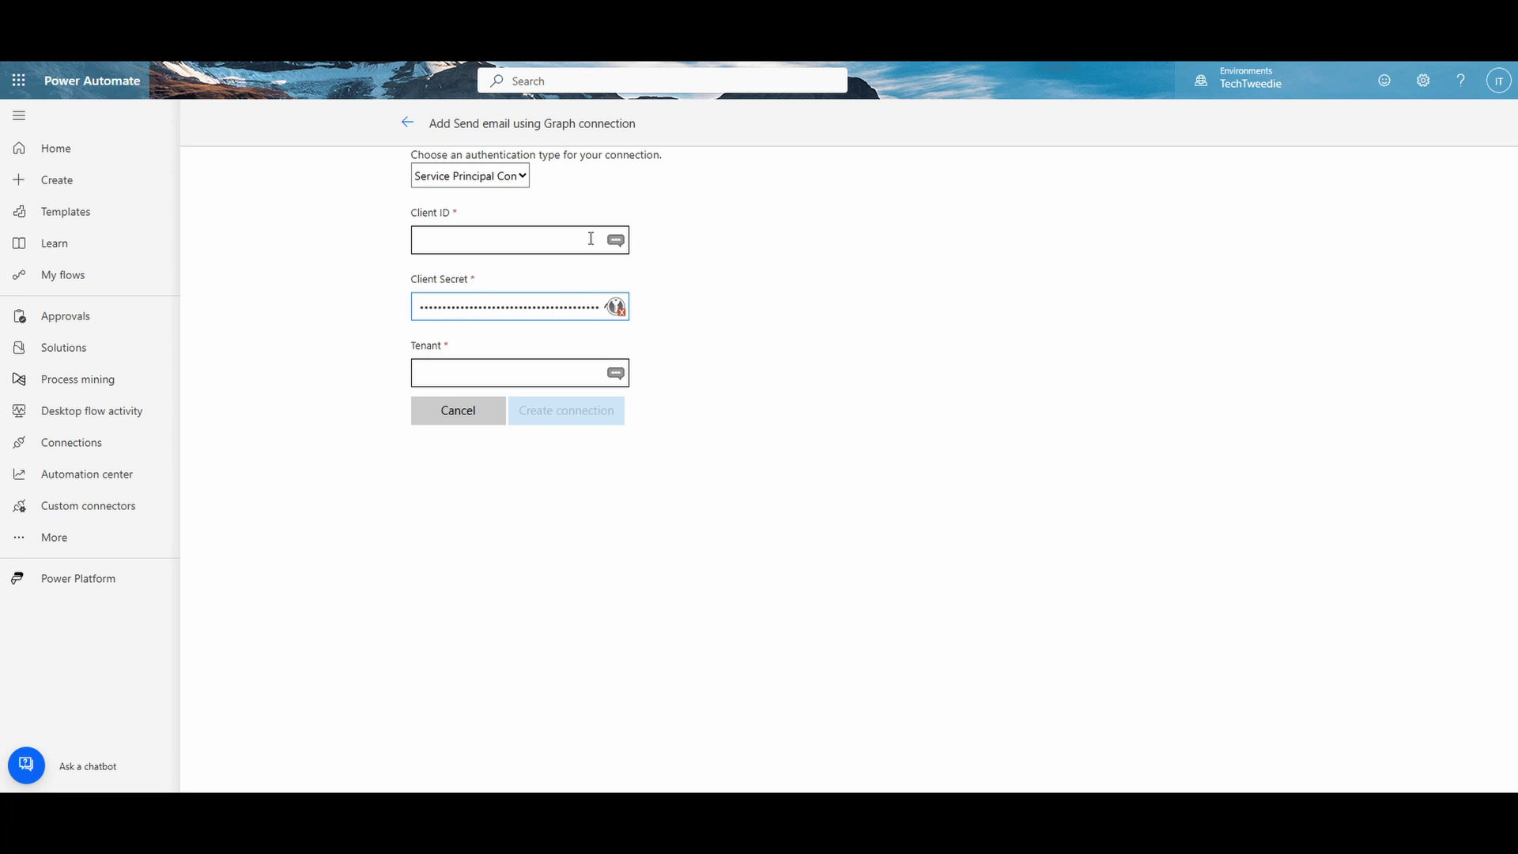
# Step: Fill in the client ID and tenant ID from Entra and create the connection
pyautogui.hotkey('alt', 'Tab')
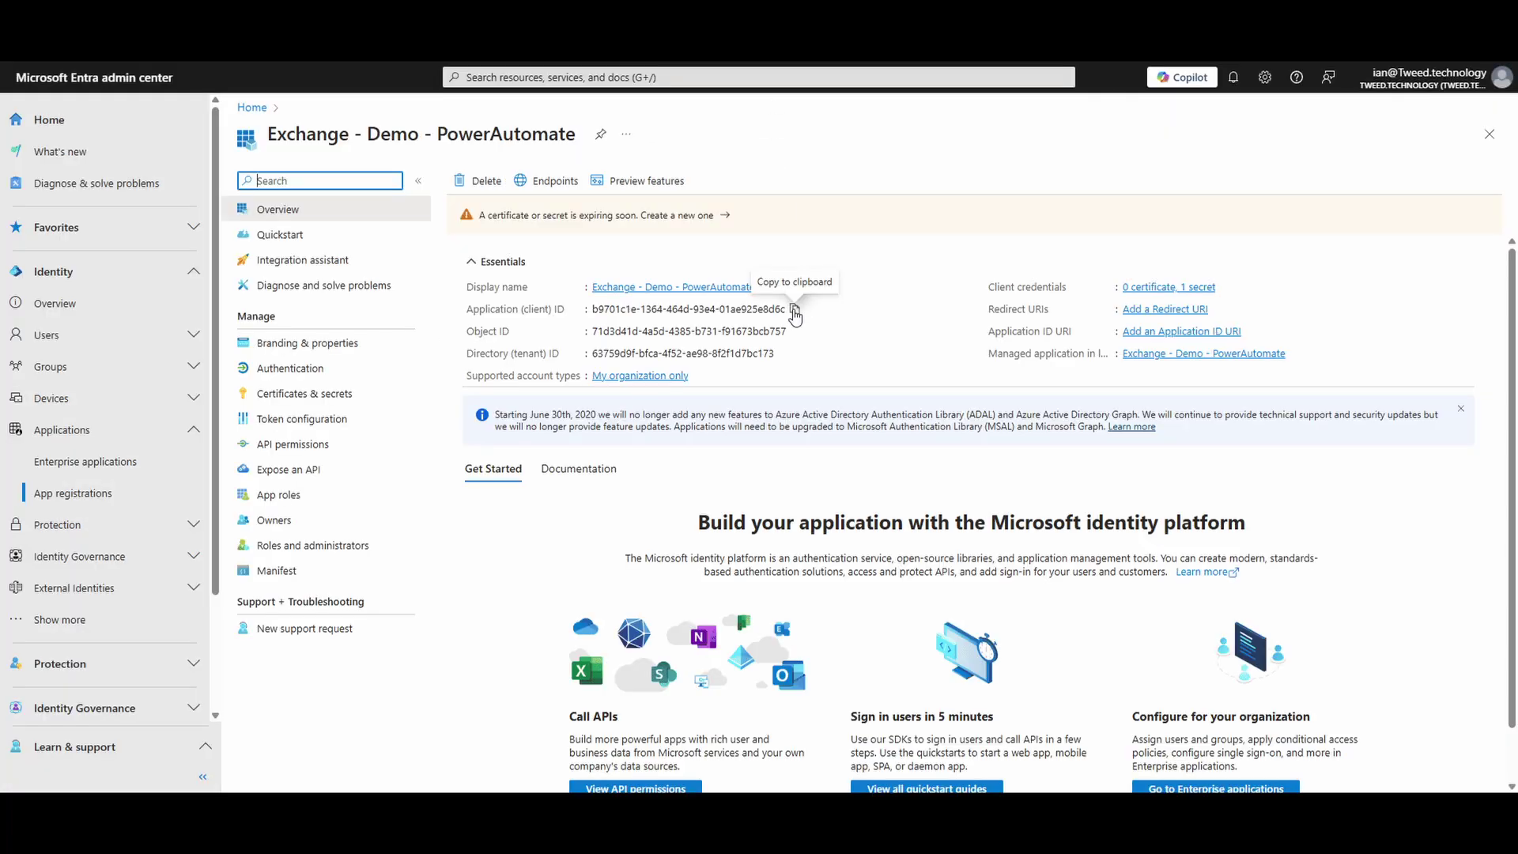
pyautogui.click(795, 311)
pyautogui.hotkey('alt', 'Tab')
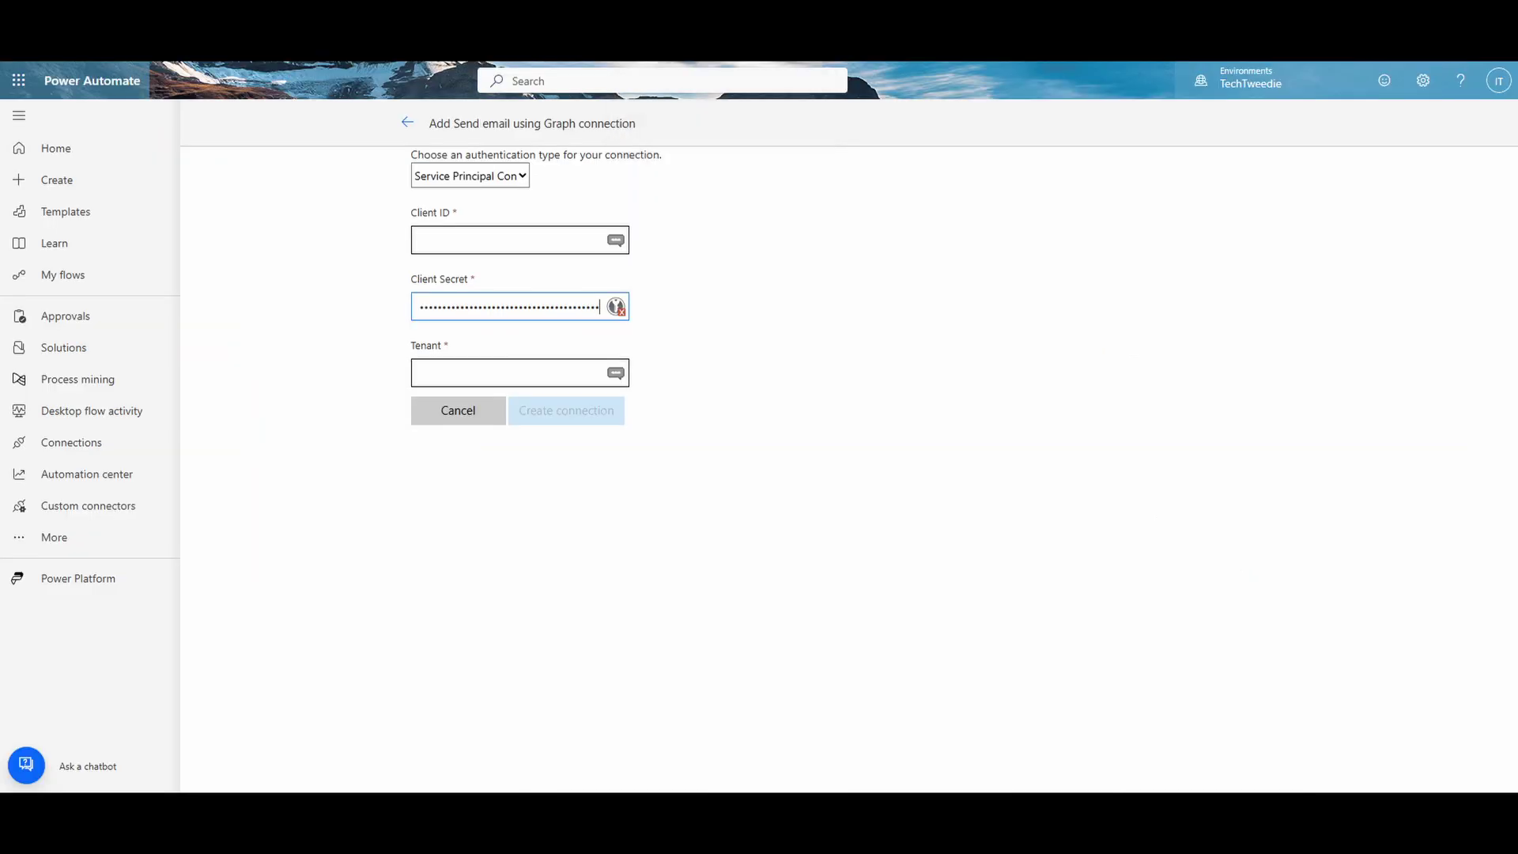
pyautogui.click(549, 243)
pyautogui.hotkey('ctrl', 'v')
pyautogui.hotkey('alt', 'Tab')
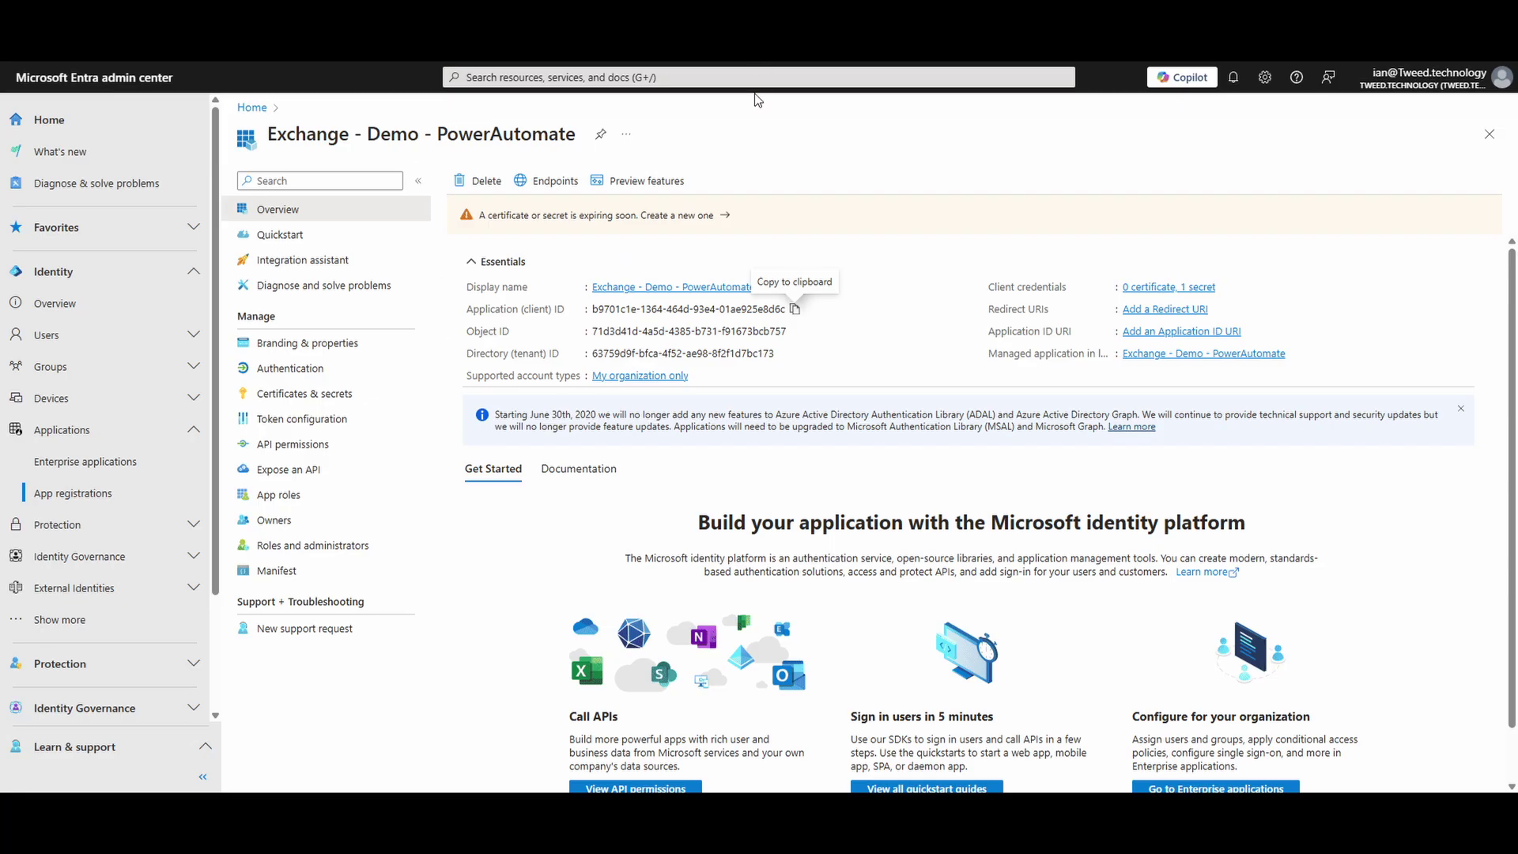
pyautogui.click(786, 355)
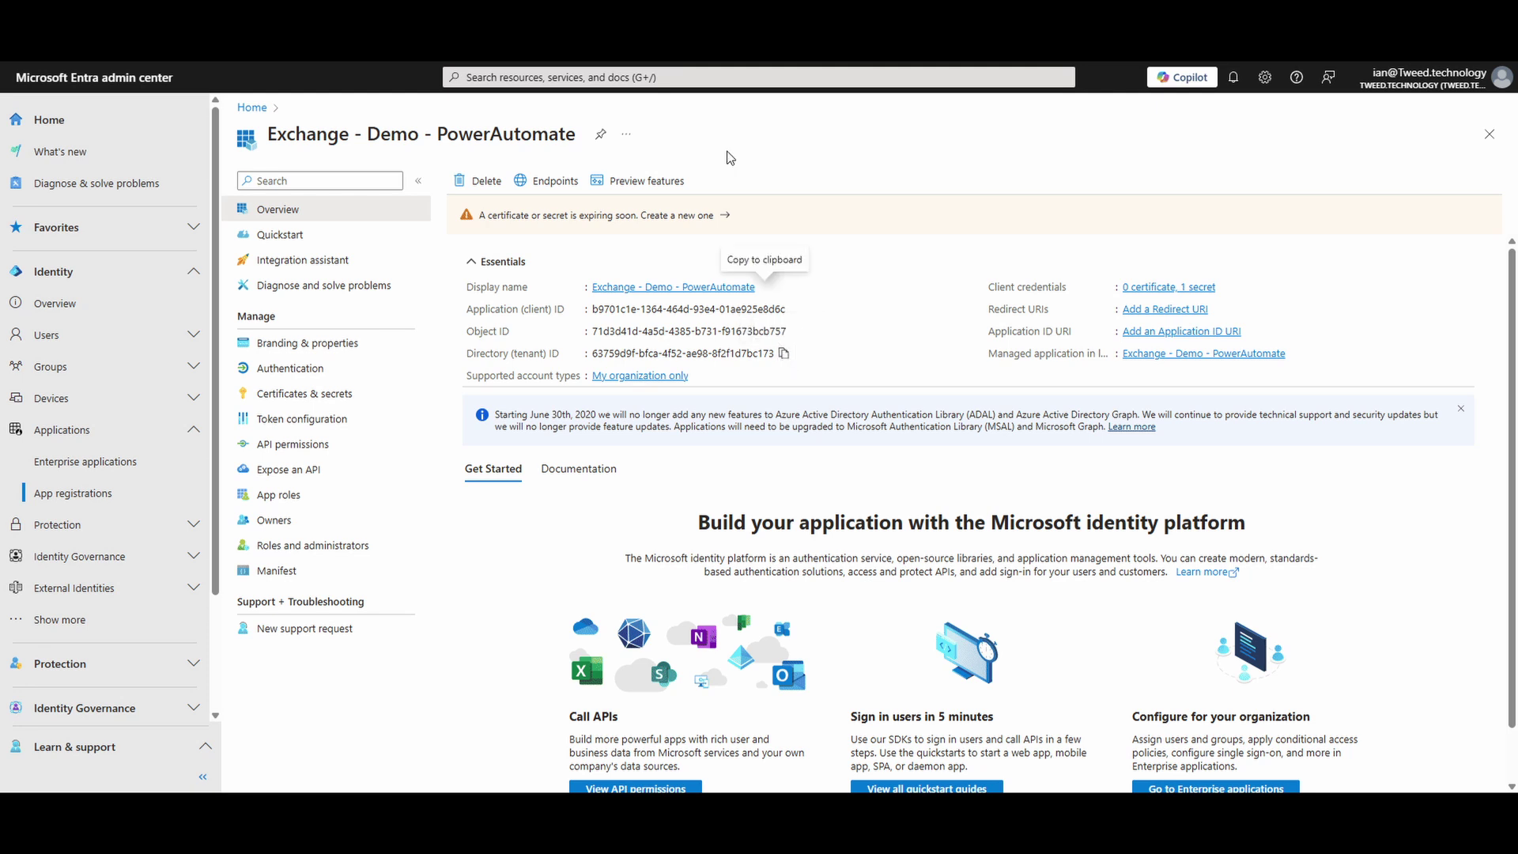
pyautogui.hotkey('alt', 'Tab')
pyautogui.click(544, 370)
pyautogui.hotkey('ctrl', 'v')
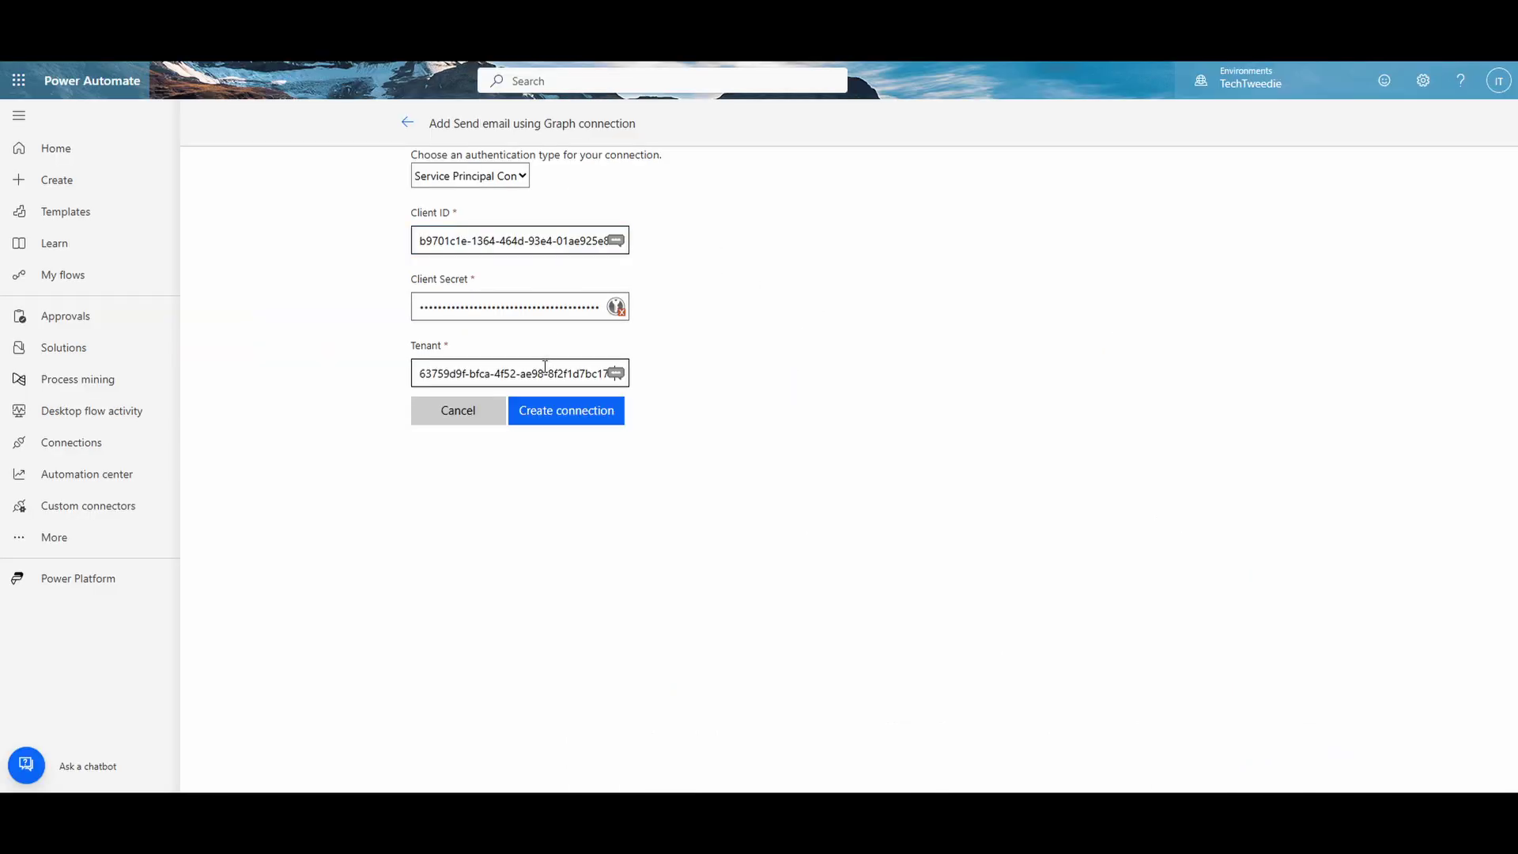
pyautogui.click(559, 411)
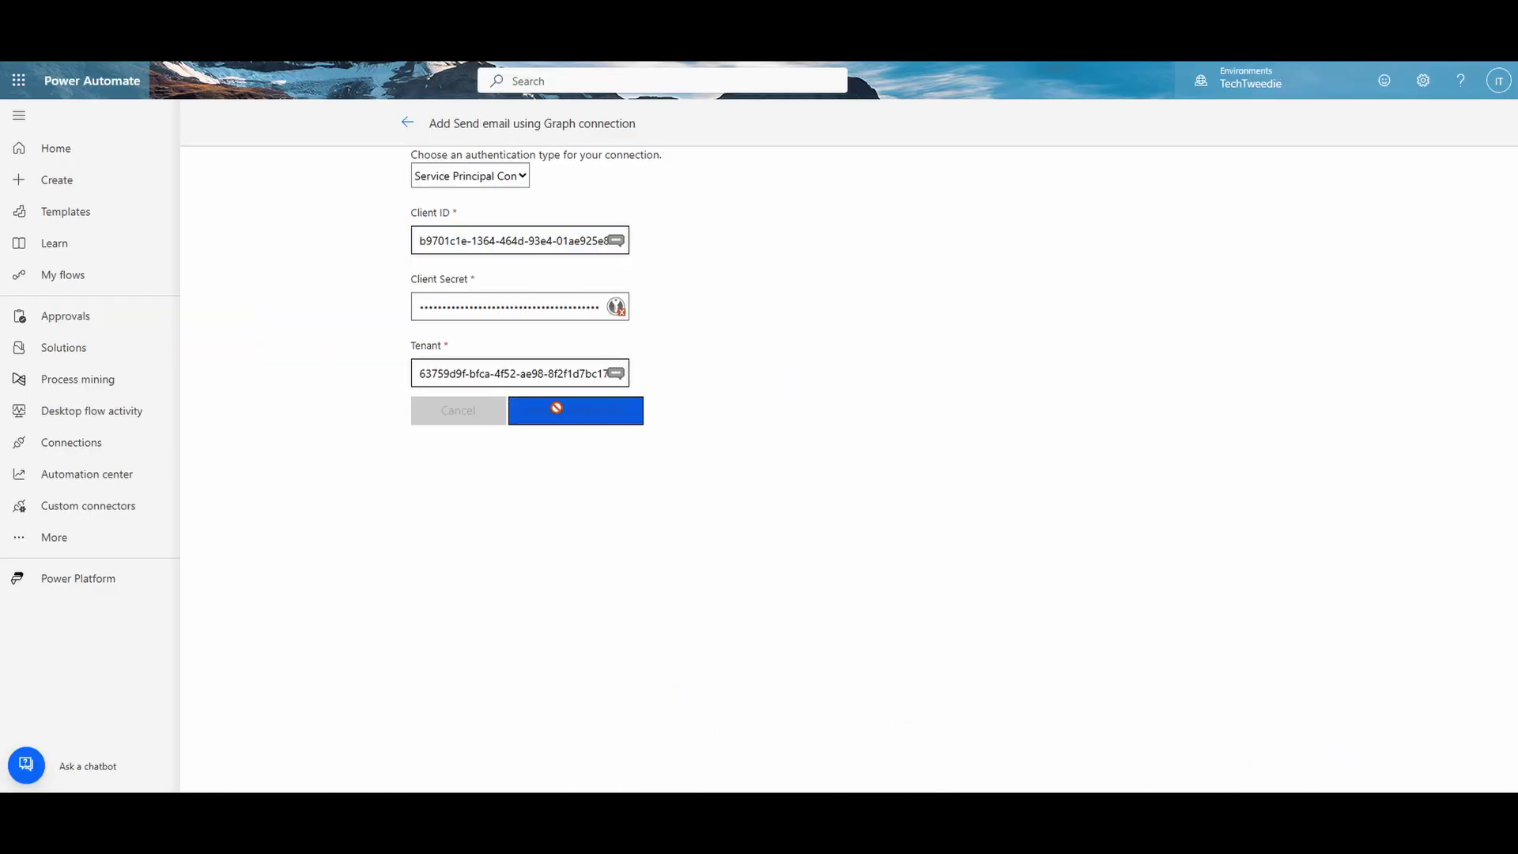
# Step: Refresh connections and enter the sender mailbox, subject 'test message', HTML content type, saveToSentItems true
pyautogui.hotkey('alt', 'Tab')
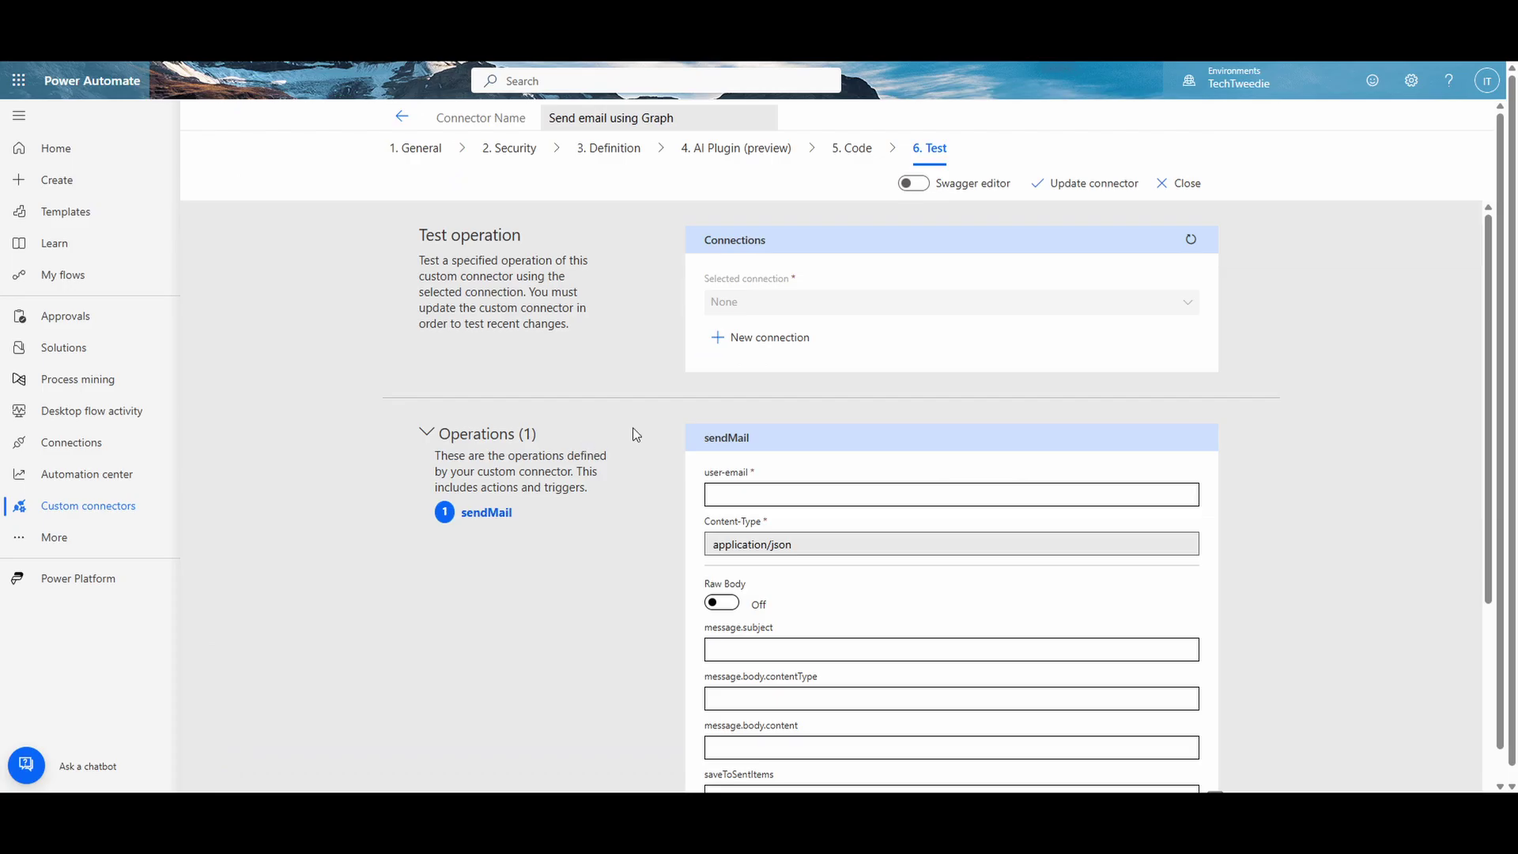
pyautogui.click(1192, 240)
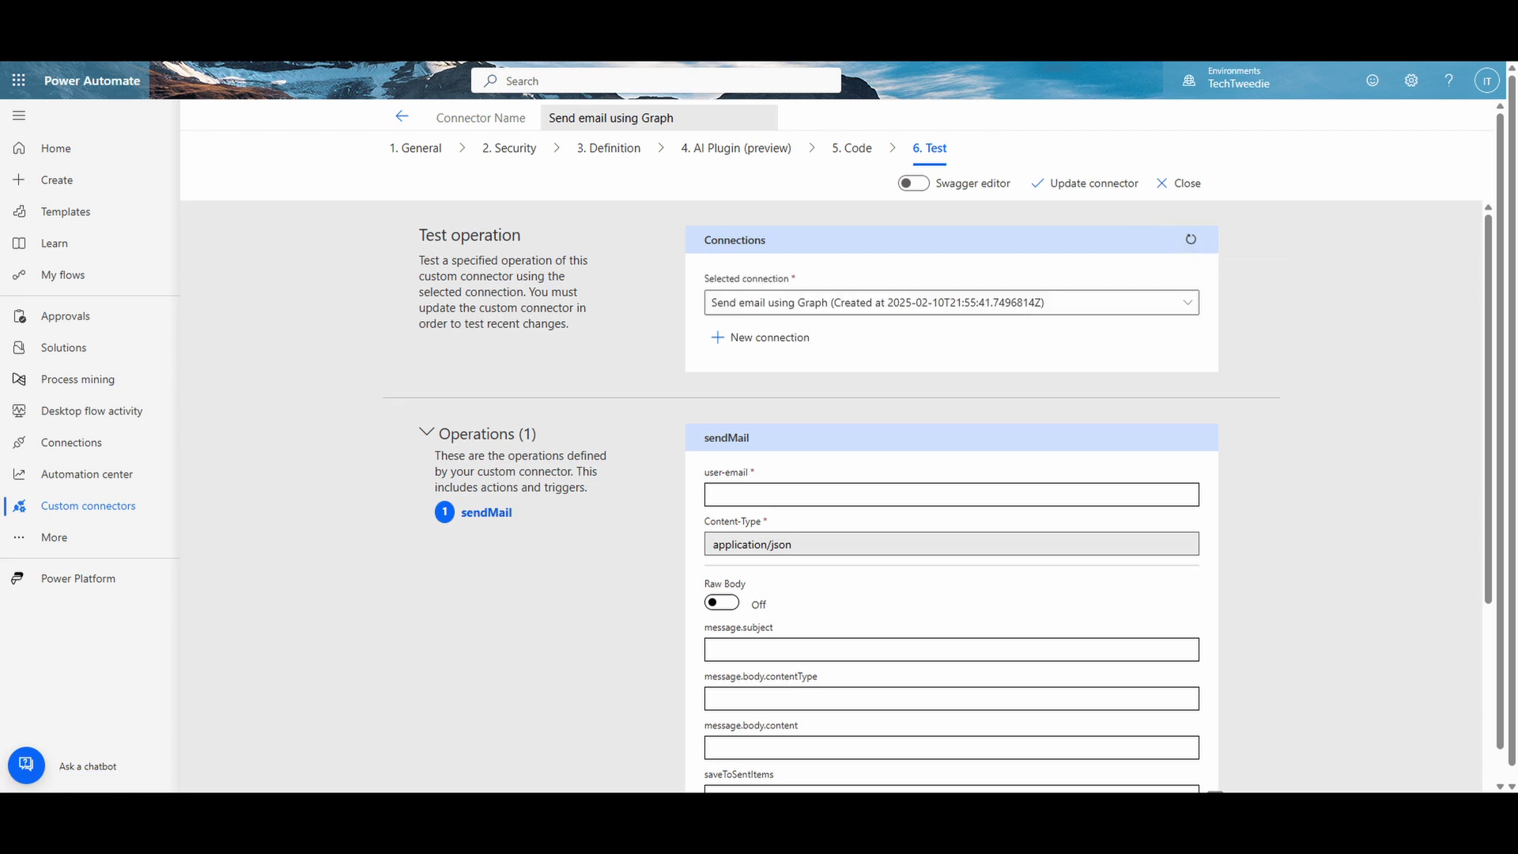
pyautogui.click(769, 497)
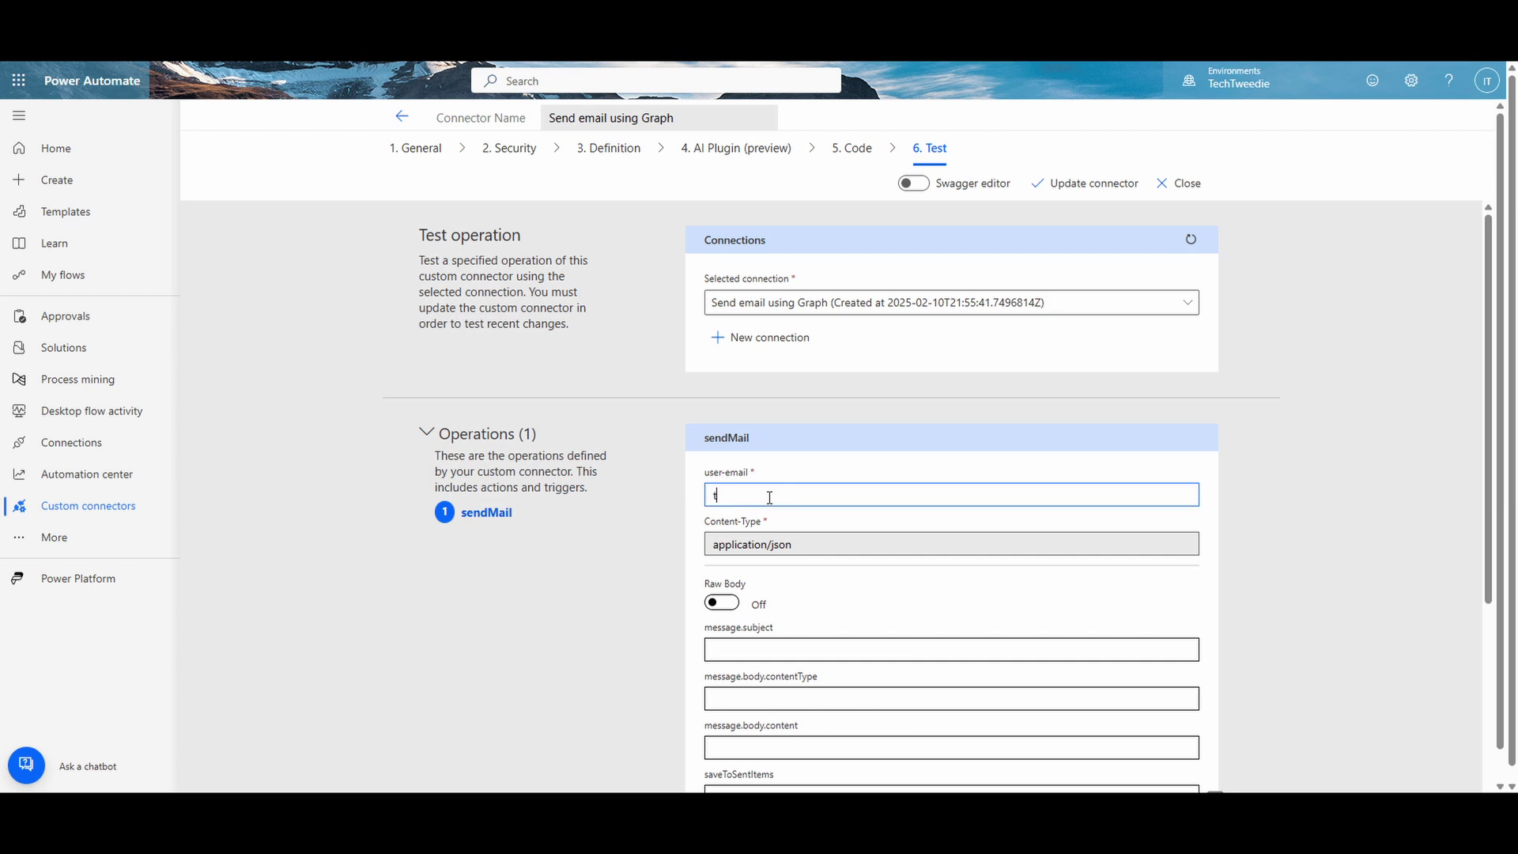
pyautogui.scroll(-1, 756, 587)
pyautogui.scroll(-1, 756, 586)
pyautogui.click(790, 493)
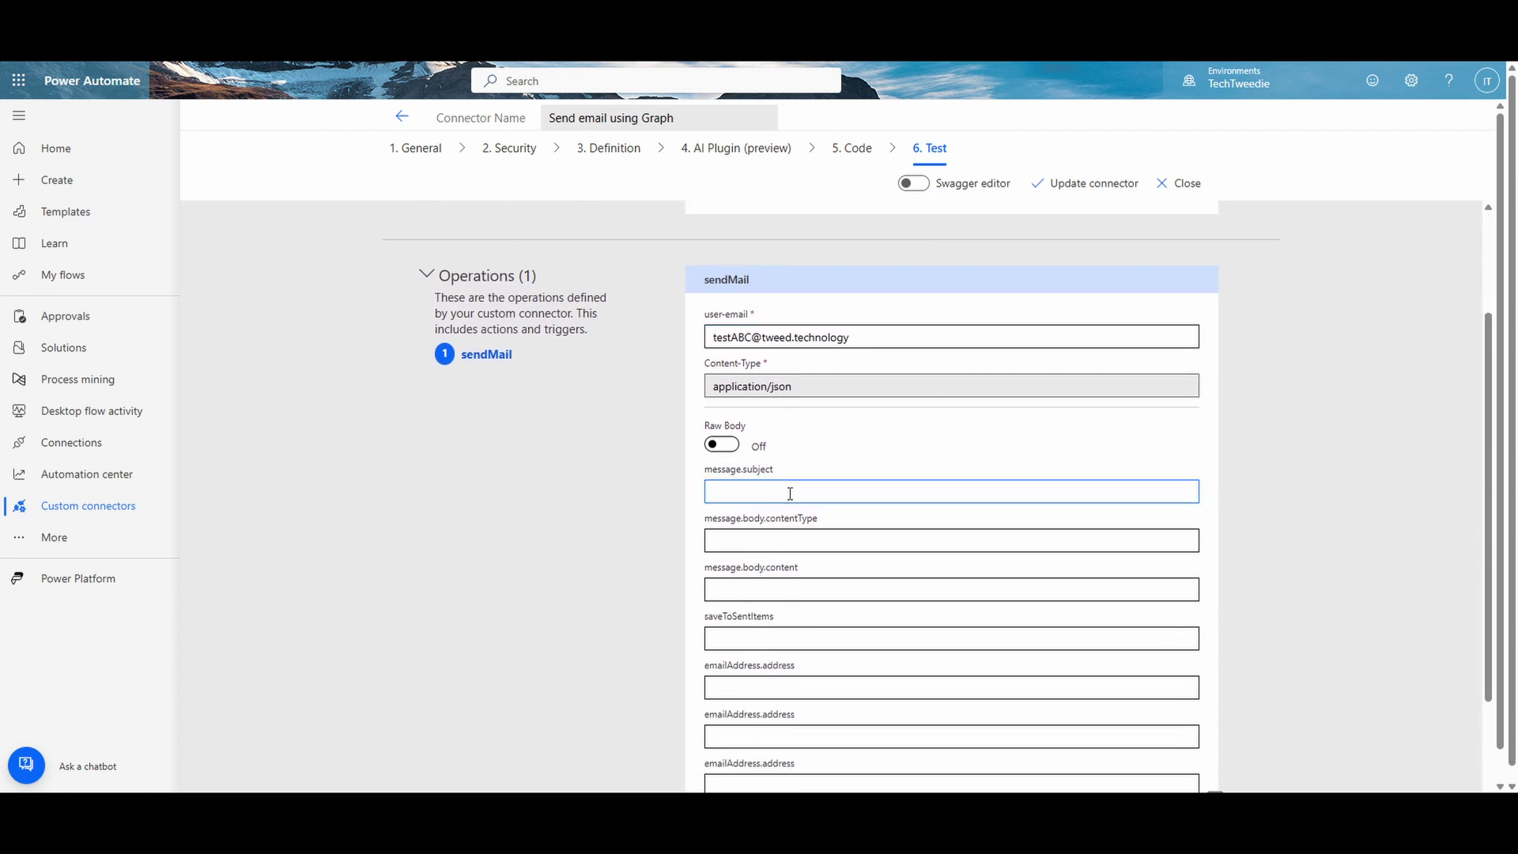
pyautogui.write('test message')
pyautogui.click(818, 540)
pyautogui.write('HTML')
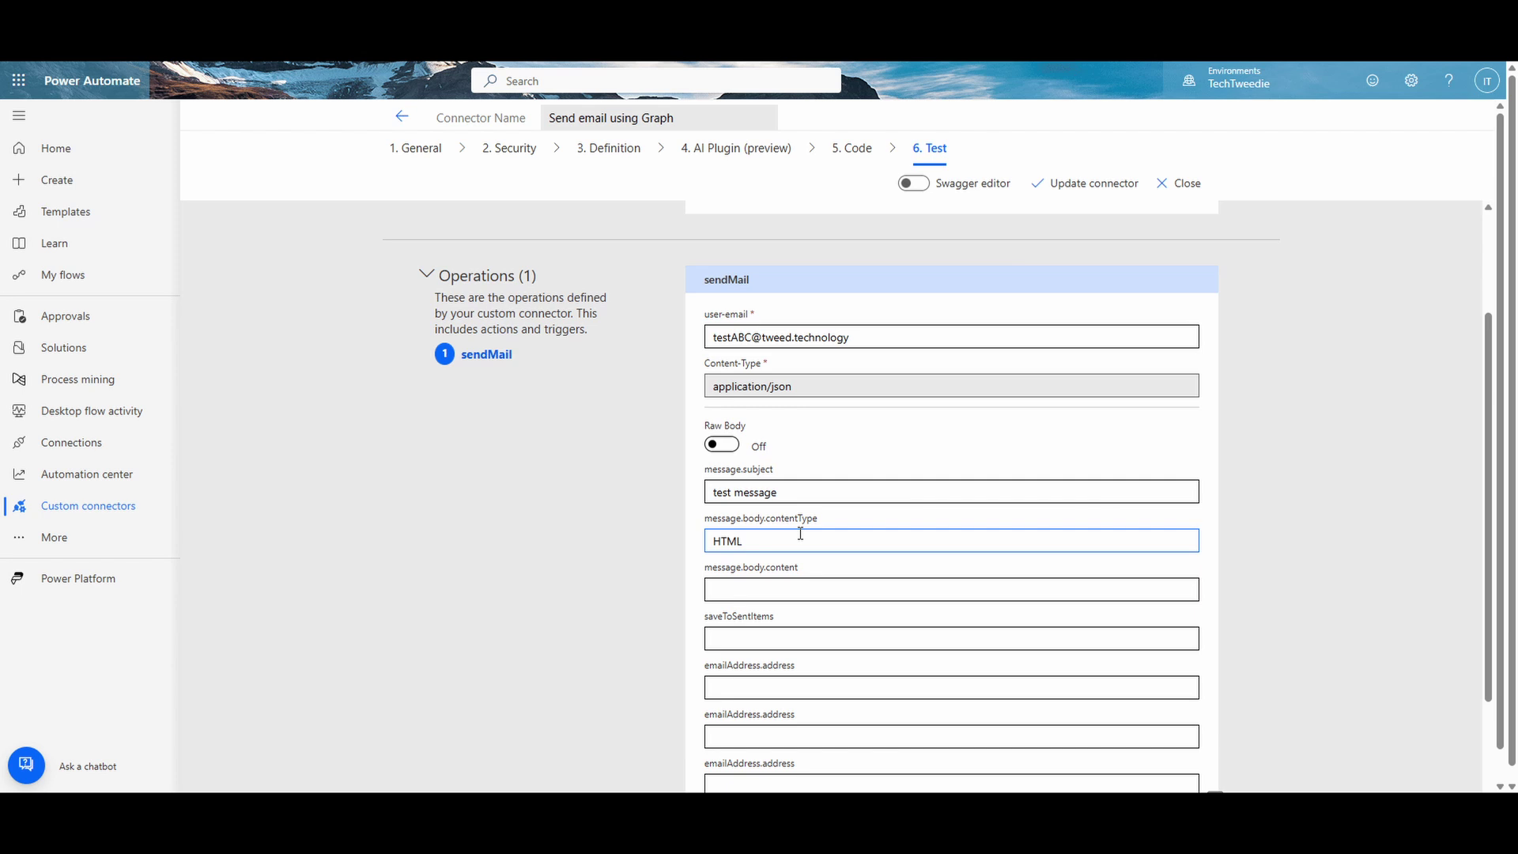
pyautogui.click(808, 590)
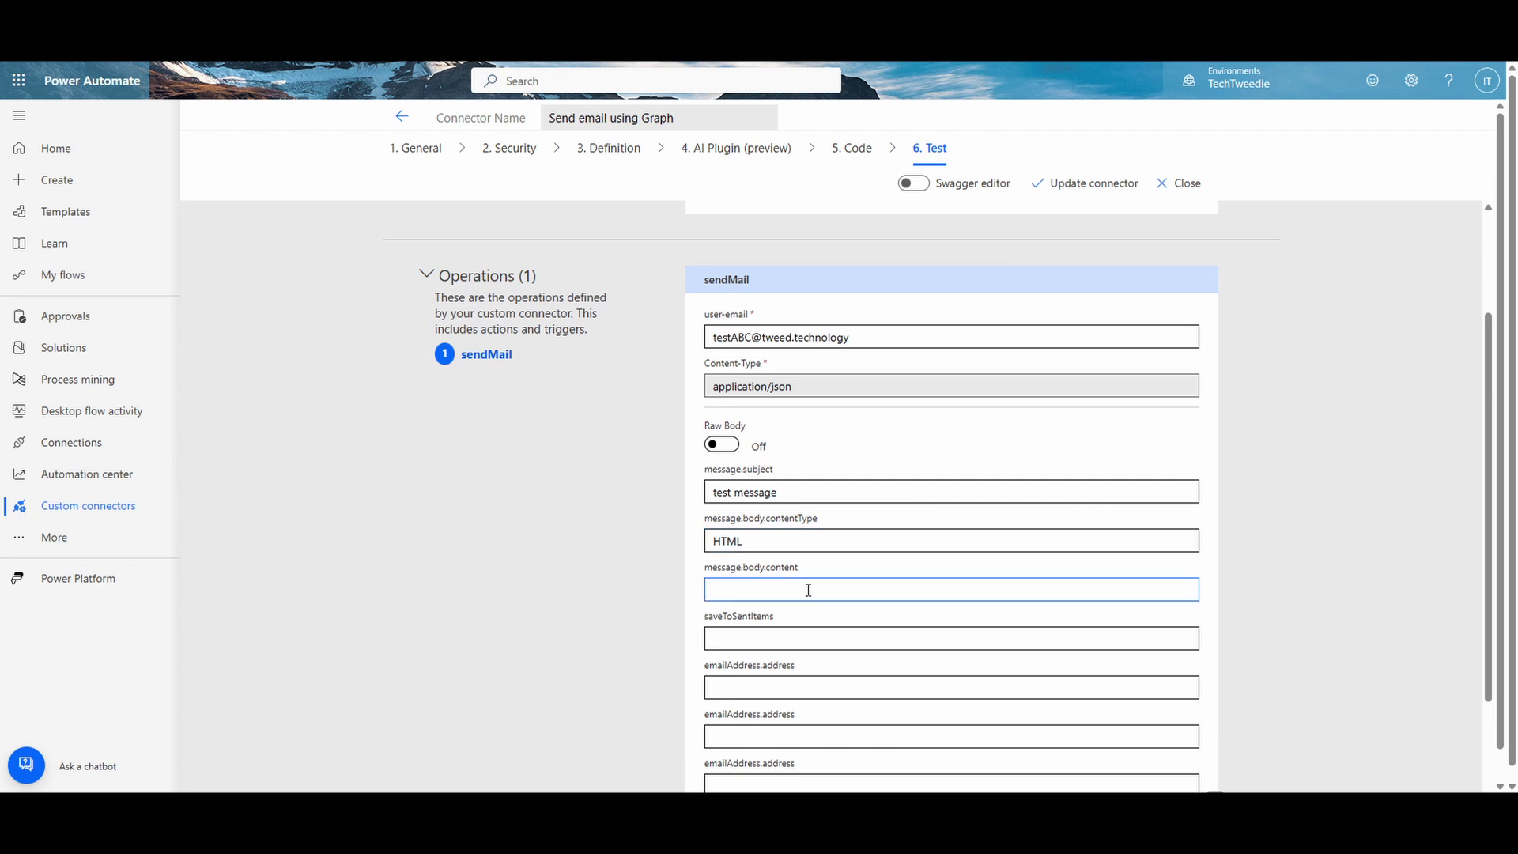
pyautogui.click(807, 632)
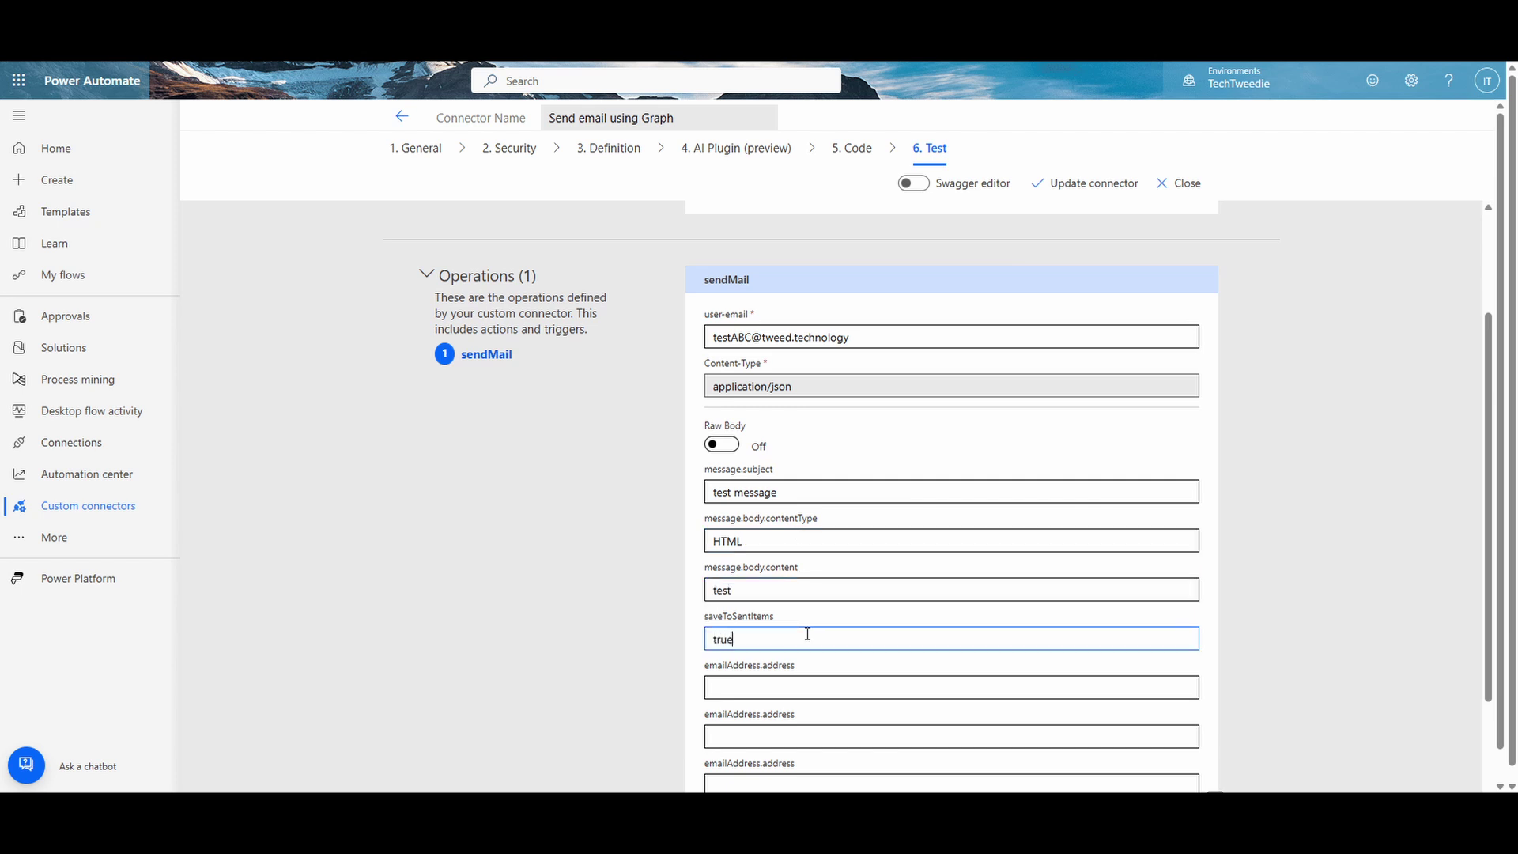
pyautogui.write('true')
# Step: Enter the recipient's address and run the sendMail test, which returns status 202
pyautogui.scroll(-2, 807, 632)
pyautogui.click(778, 528)
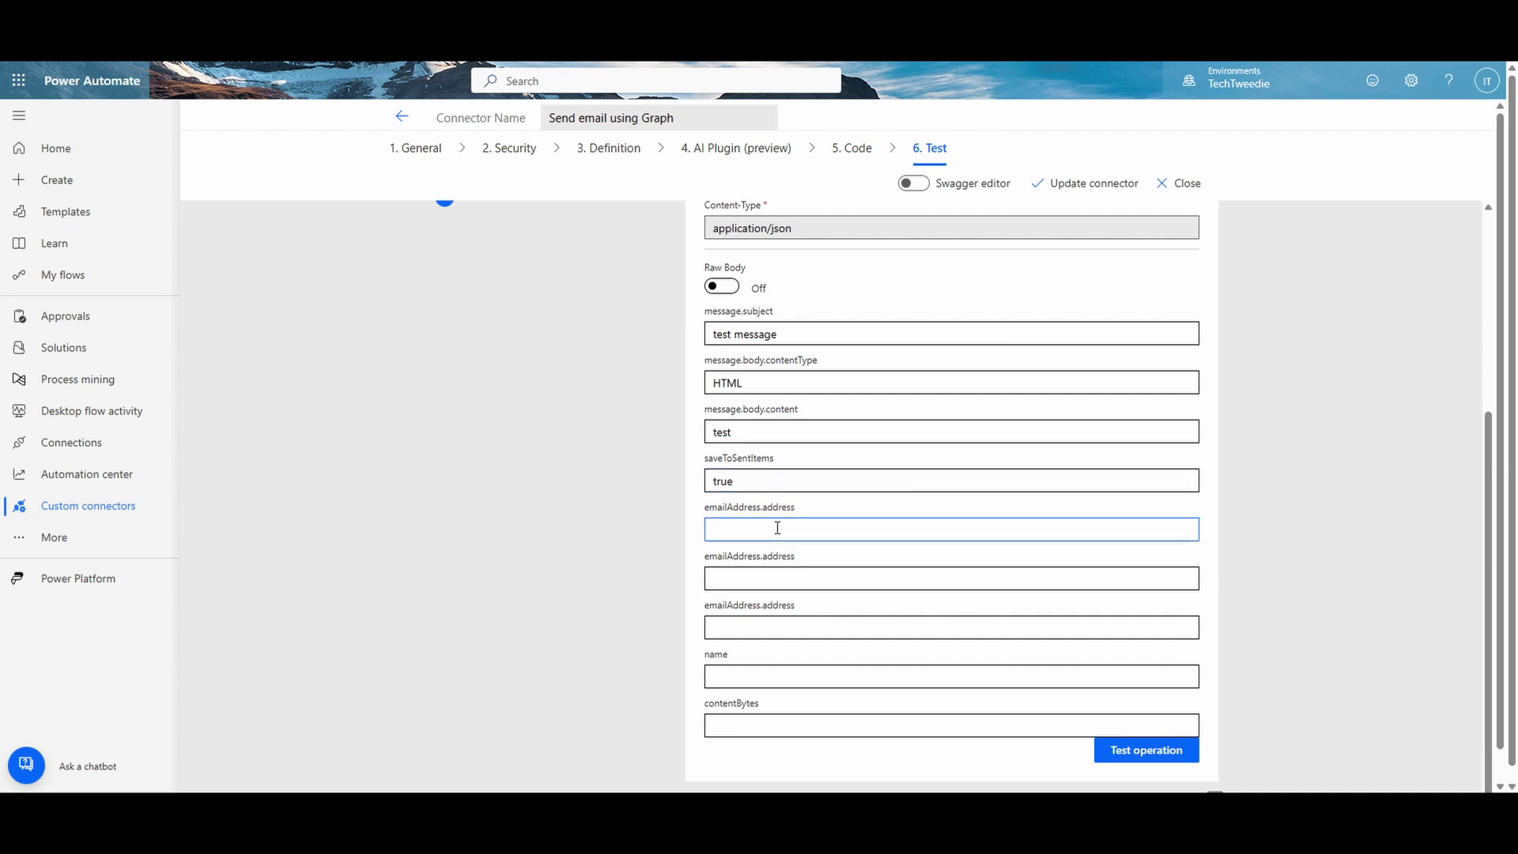
pyautogui.click(787, 578)
pyautogui.click(792, 624)
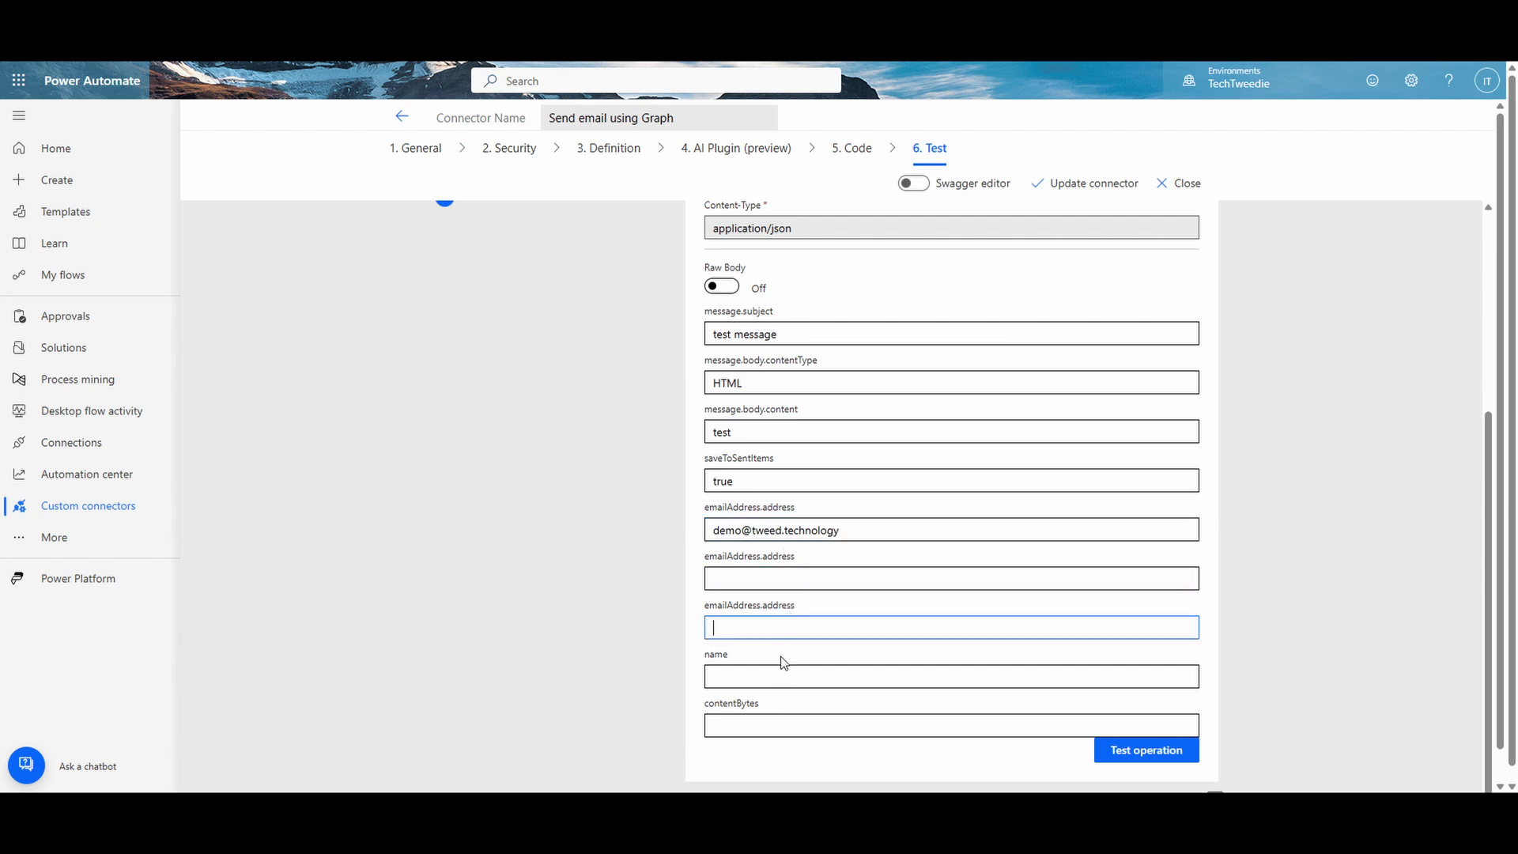
pyautogui.click(779, 672)
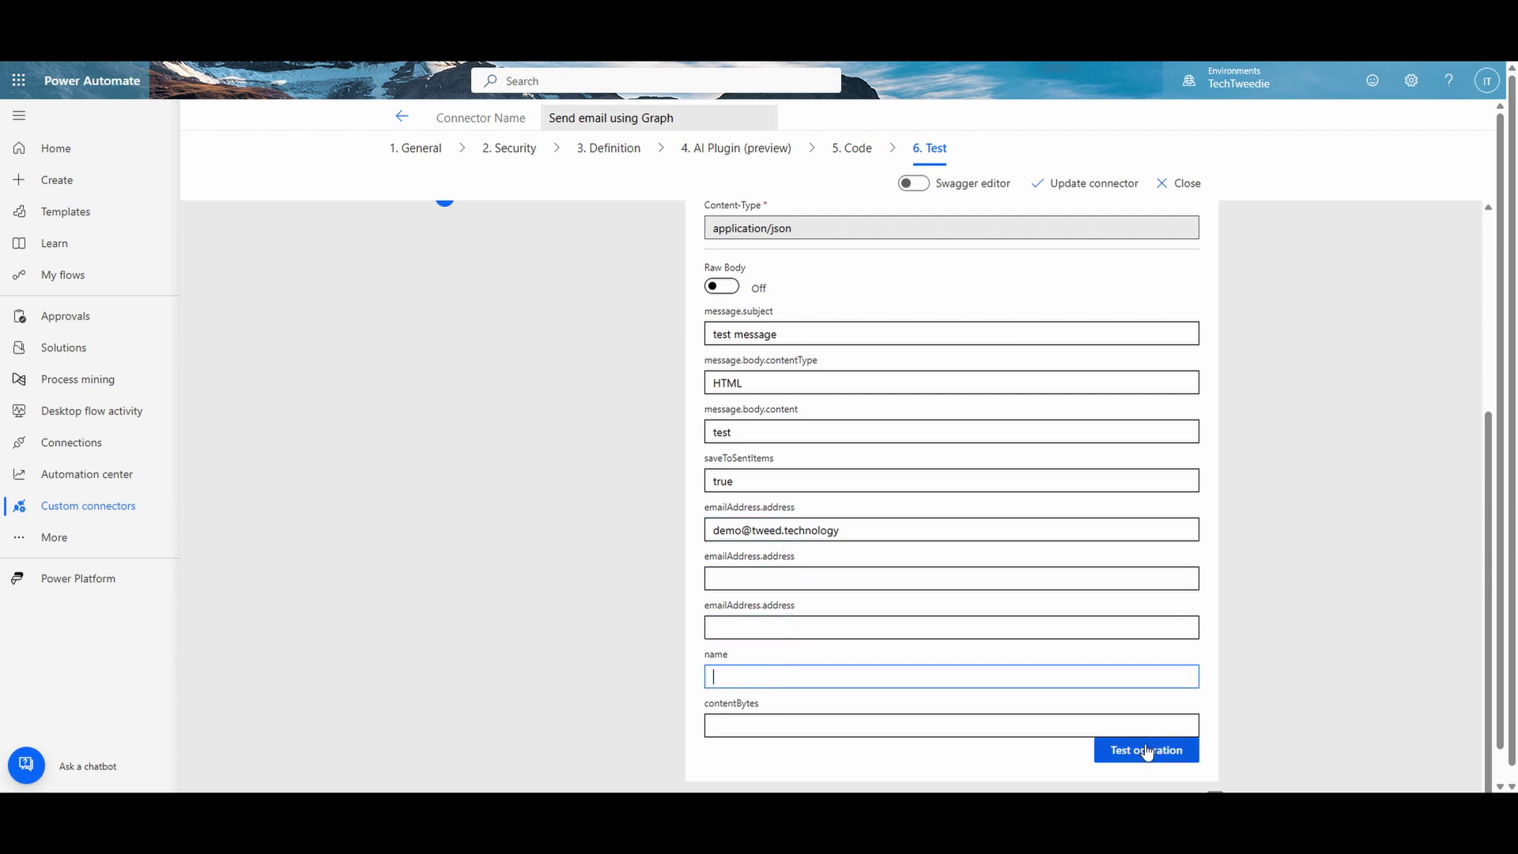
pyautogui.click(1147, 751)
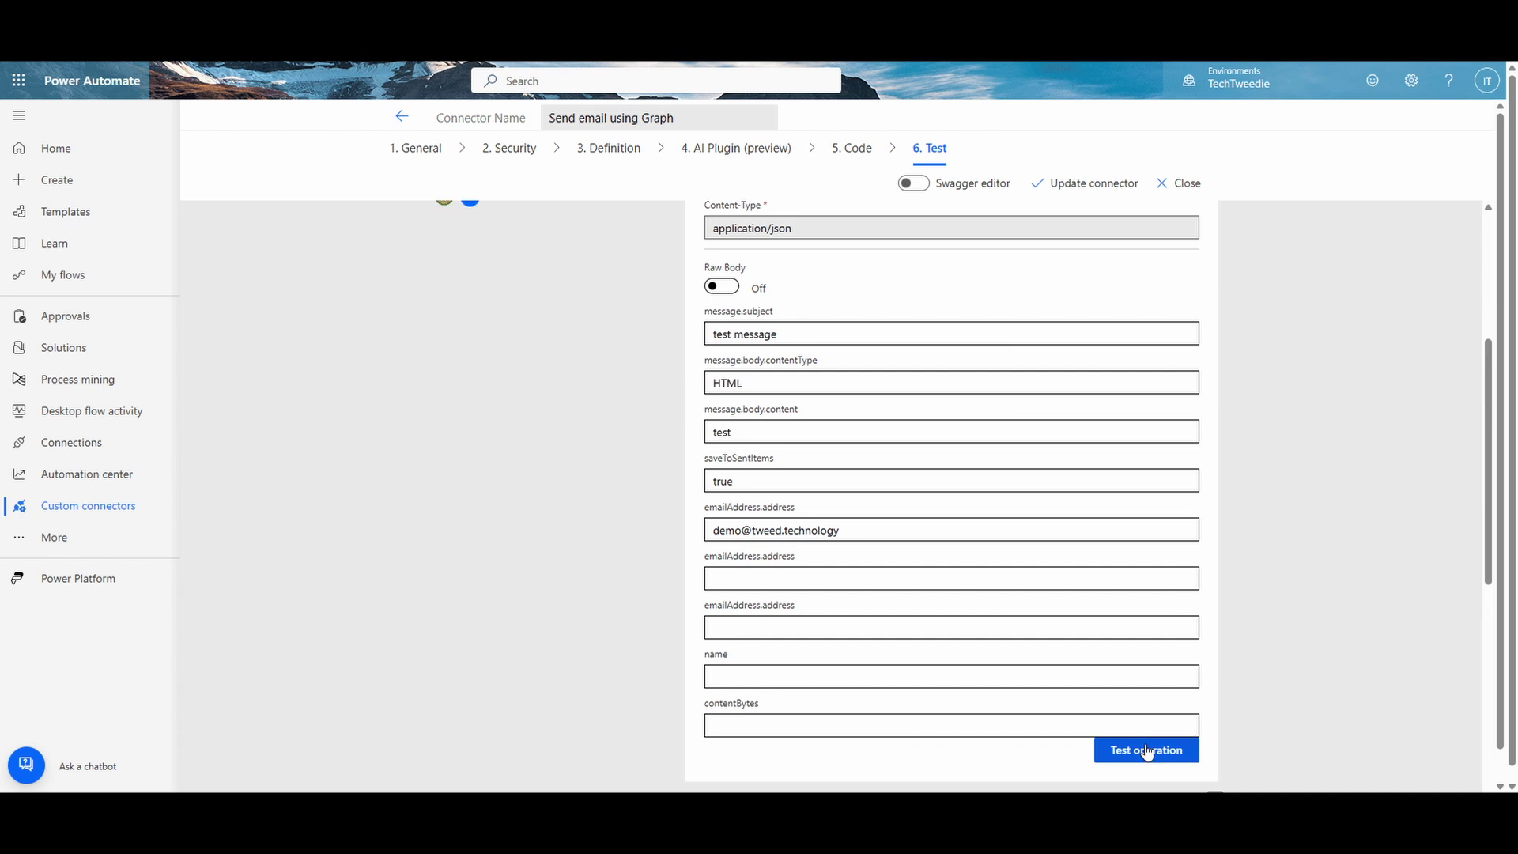
pyautogui.scroll(-5, 1147, 751)
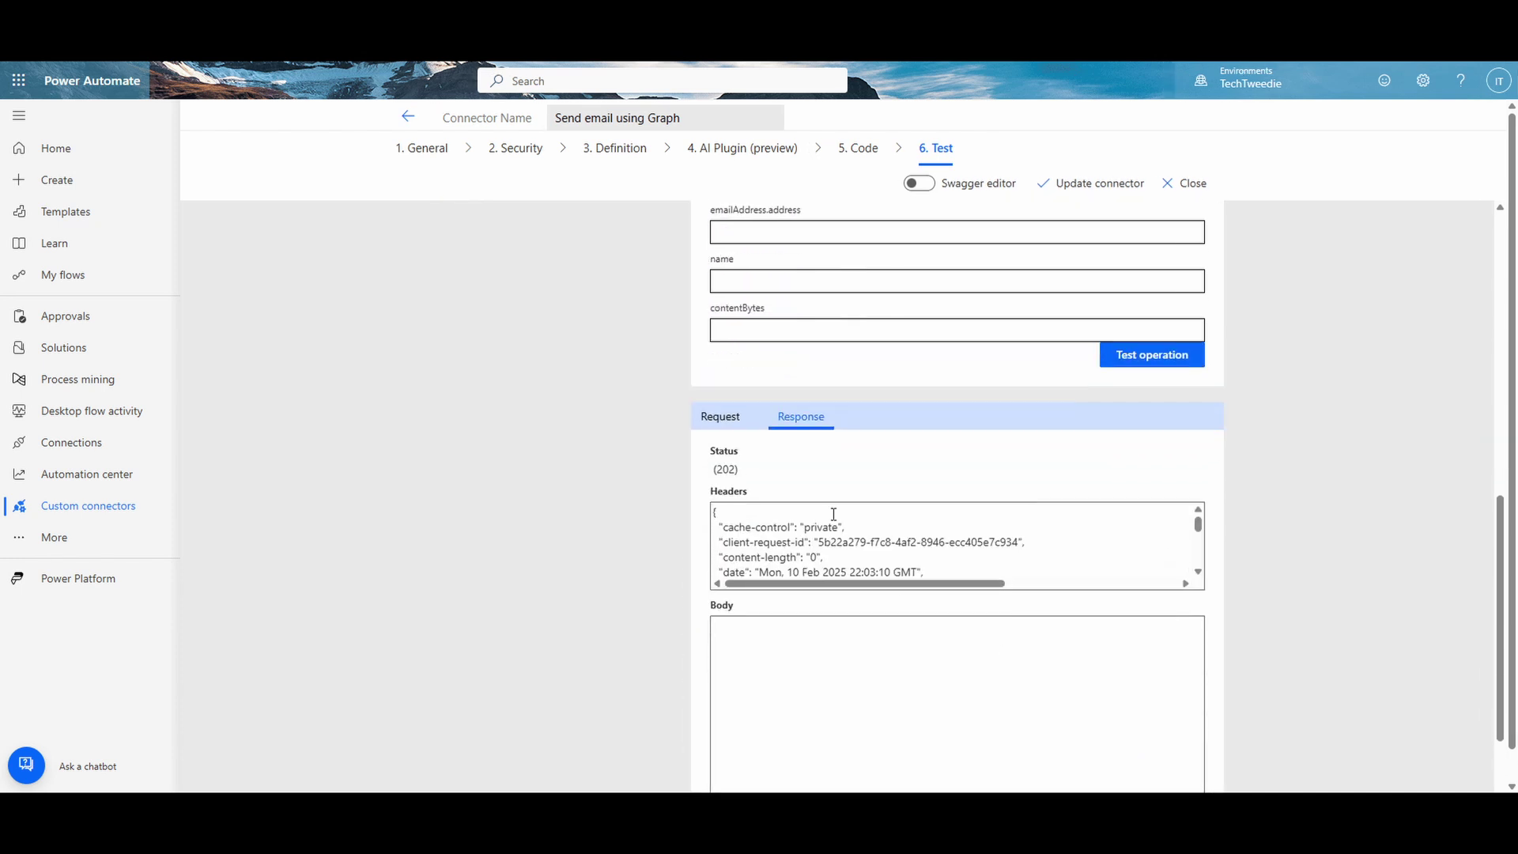
pyautogui.scroll(-2, 833, 514)
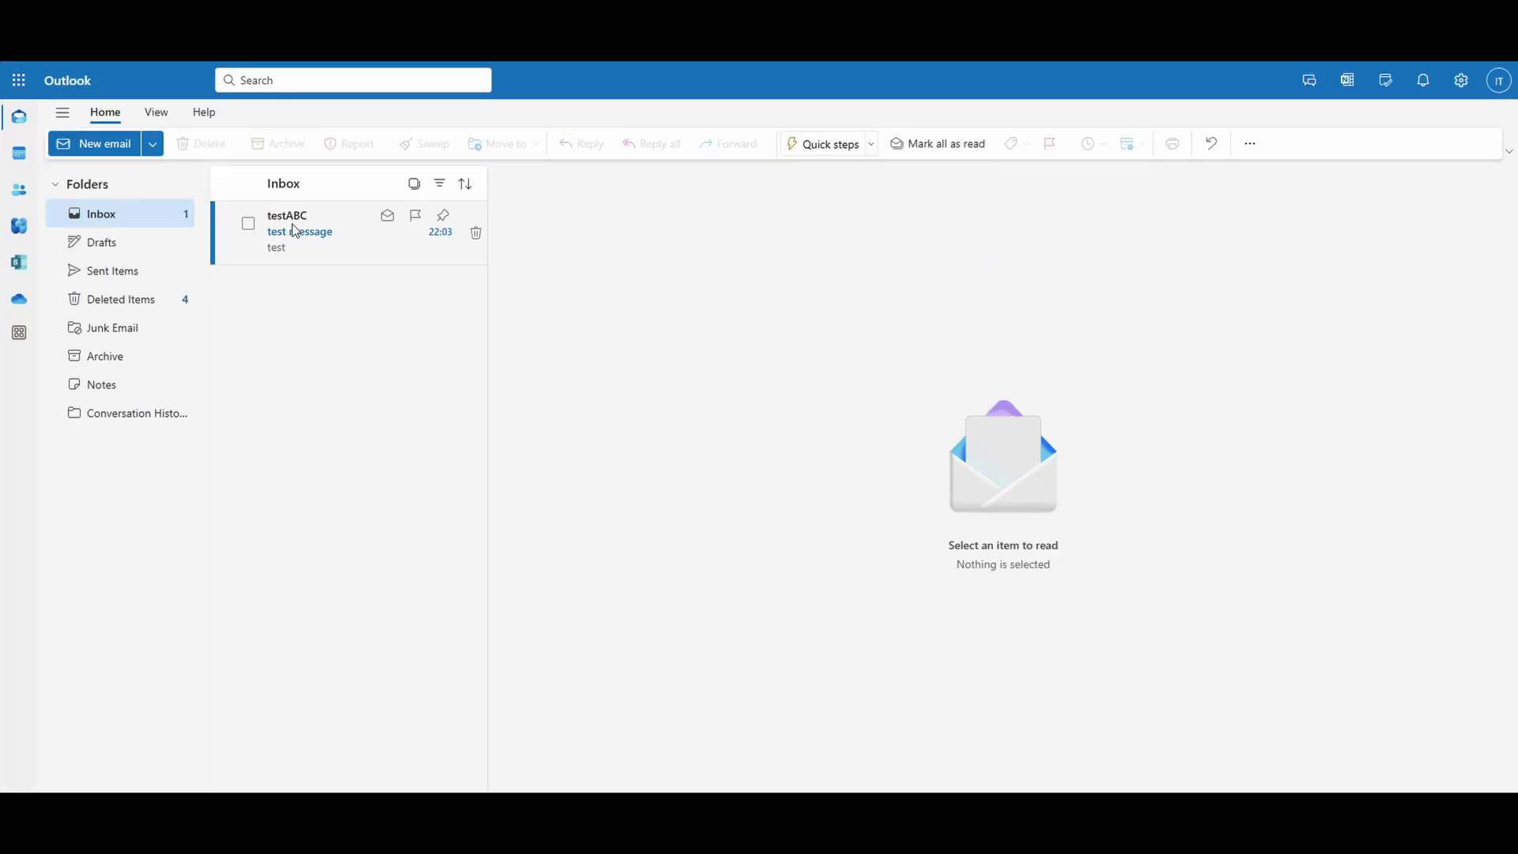
# Step: Open the received 'test message' email from the Outlook inbox
pyautogui.click(291, 225)
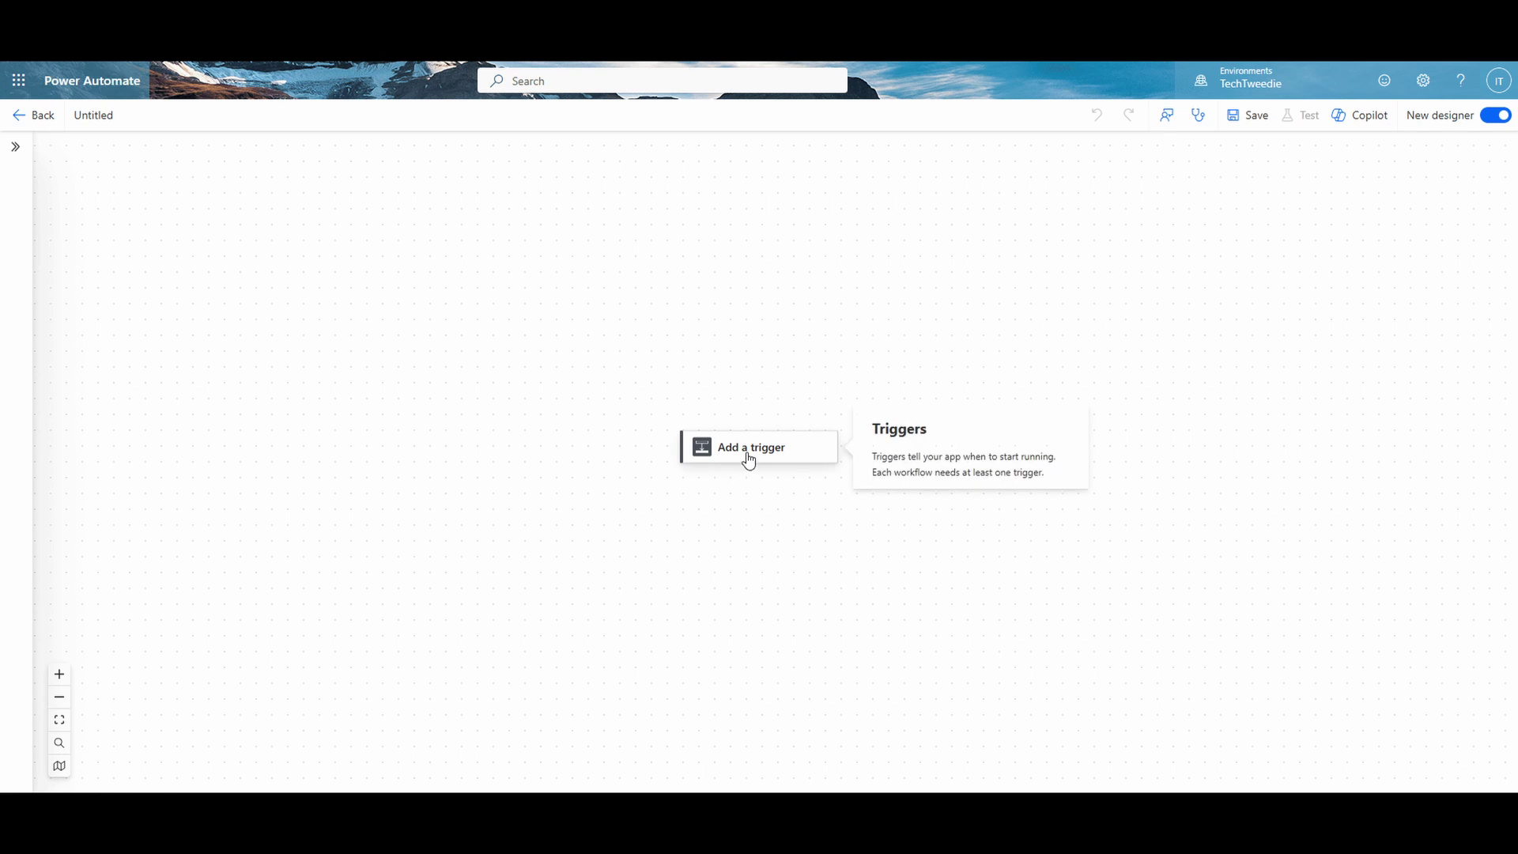
# Step: Start the untitled flow with the 'Manually trigger a flow' trigger, found by searching 'button'
pyautogui.click(749, 459)
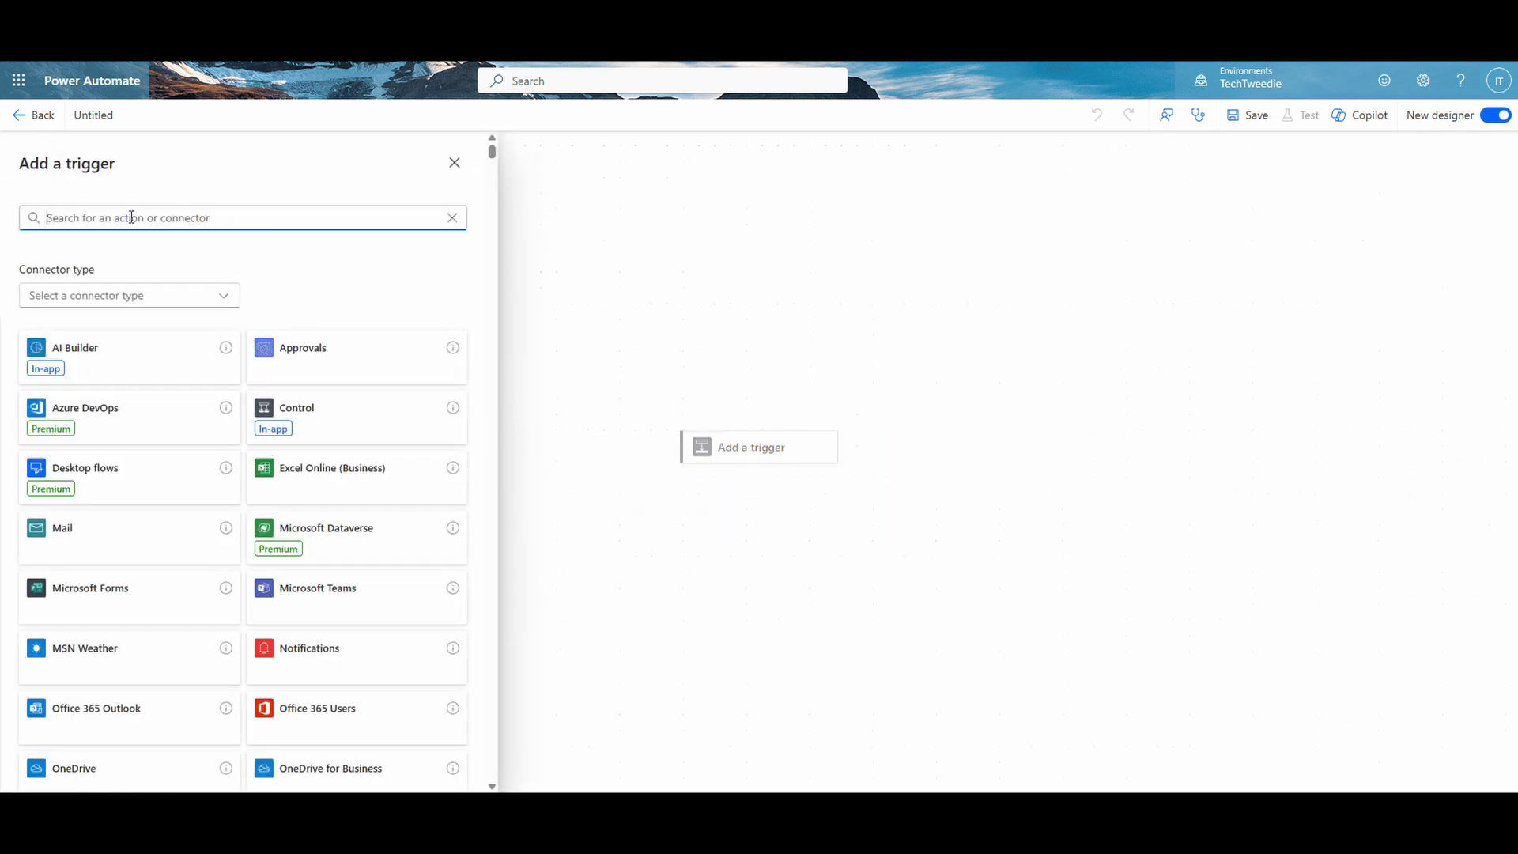
pyautogui.write('button')
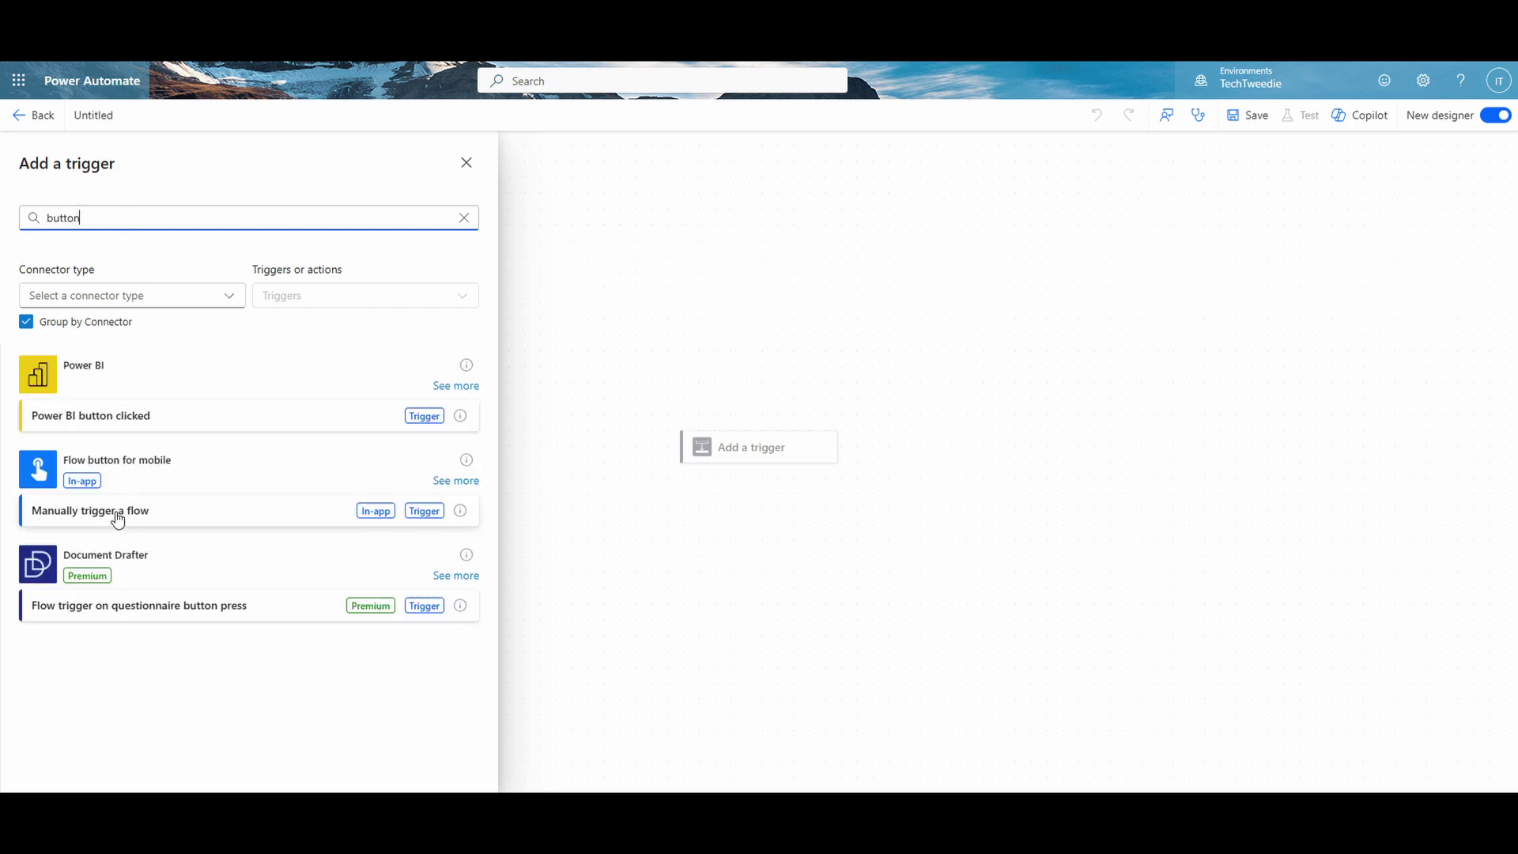
pyautogui.click(118, 513)
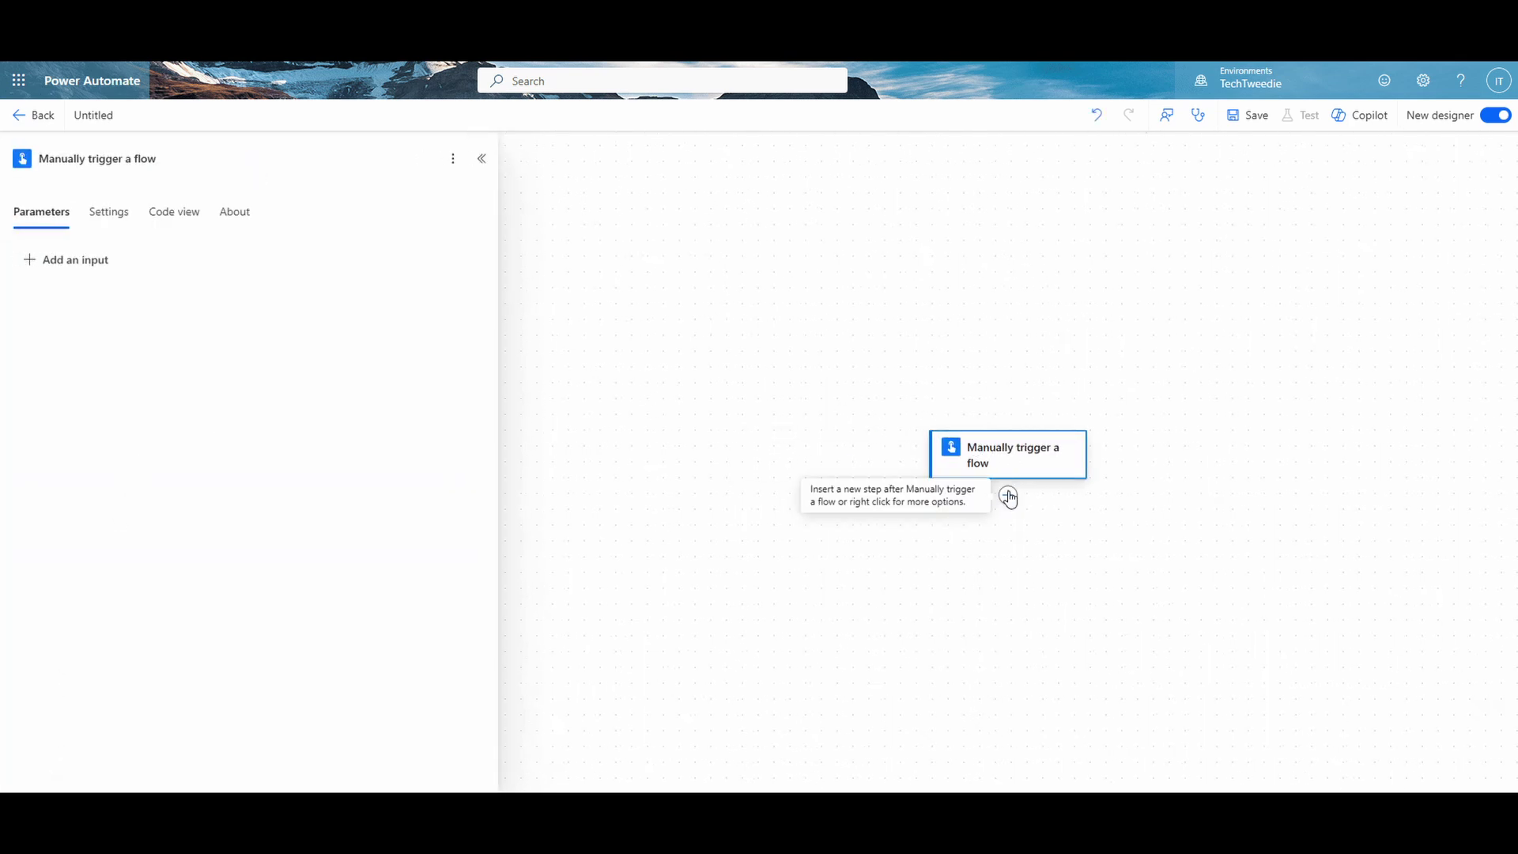
# Step: Add the 'Send an email' action from the custom 'Send email using Graph' connector
pyautogui.click(1008, 496)
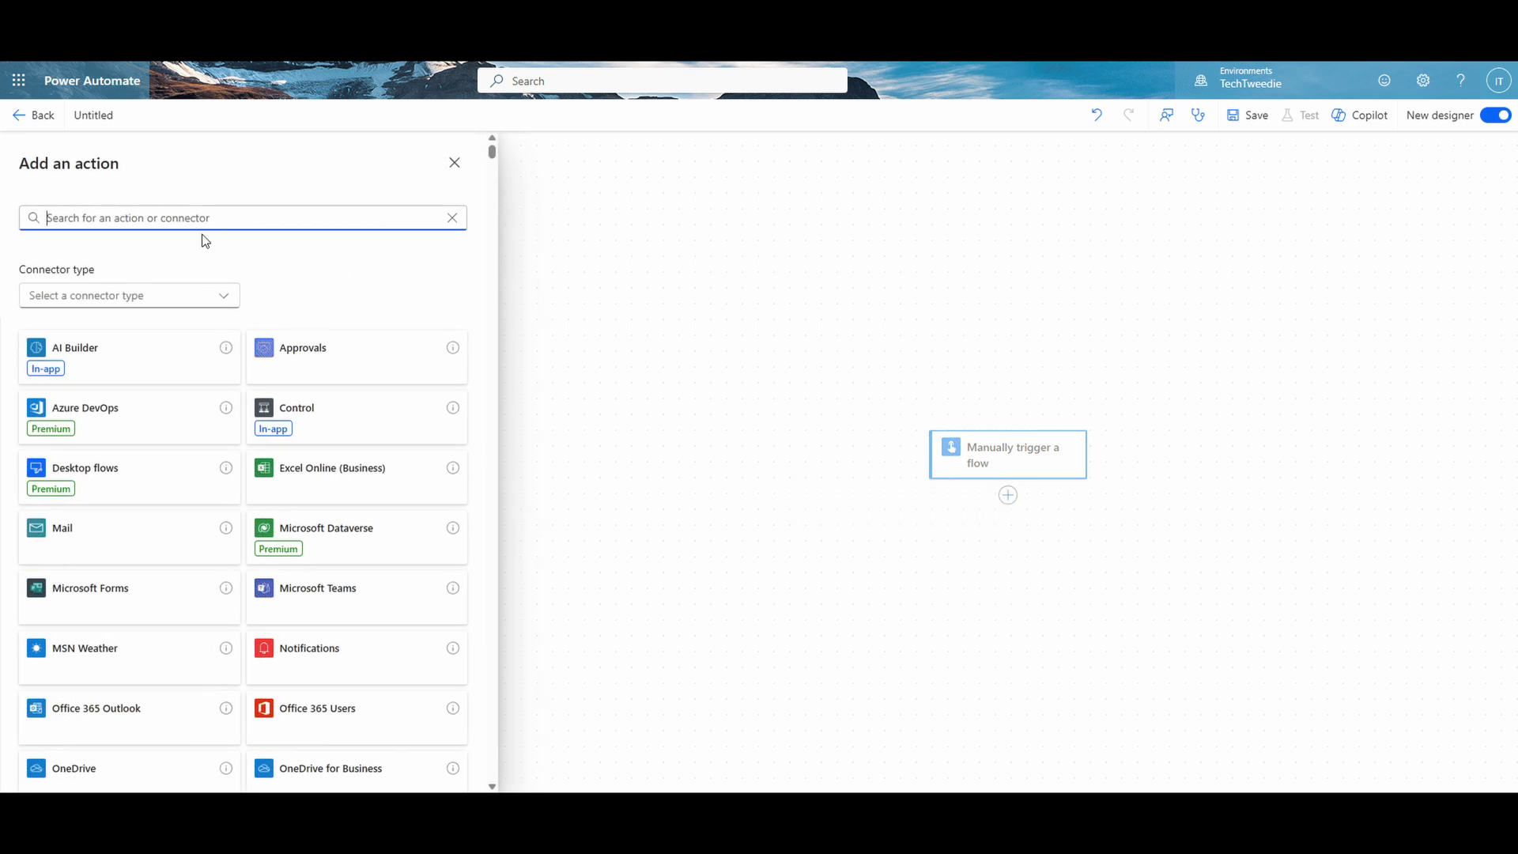
pyautogui.click(151, 295)
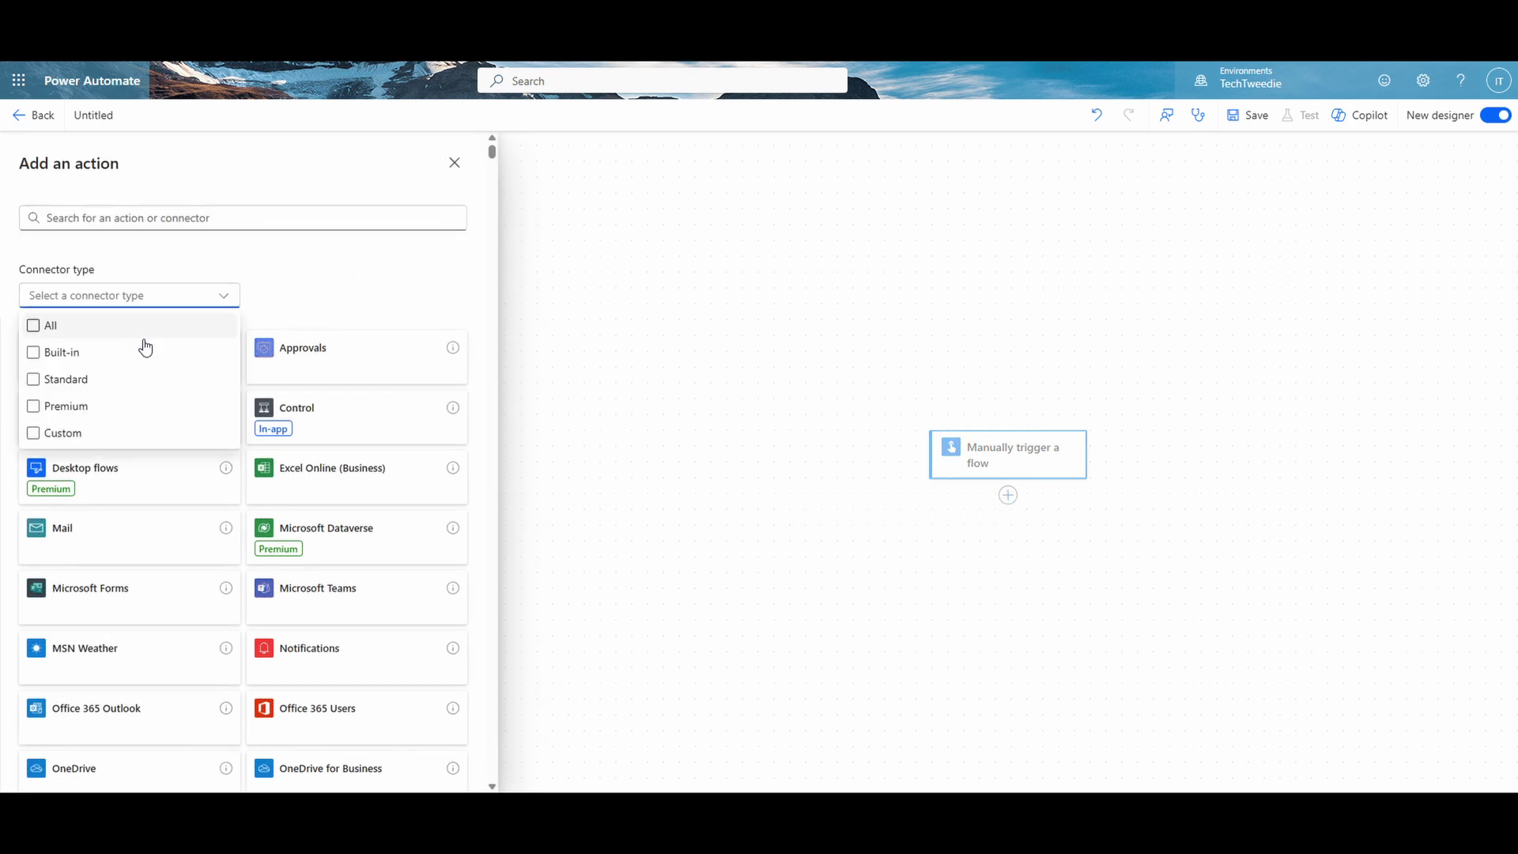
pyautogui.click(76, 433)
pyautogui.click(298, 310)
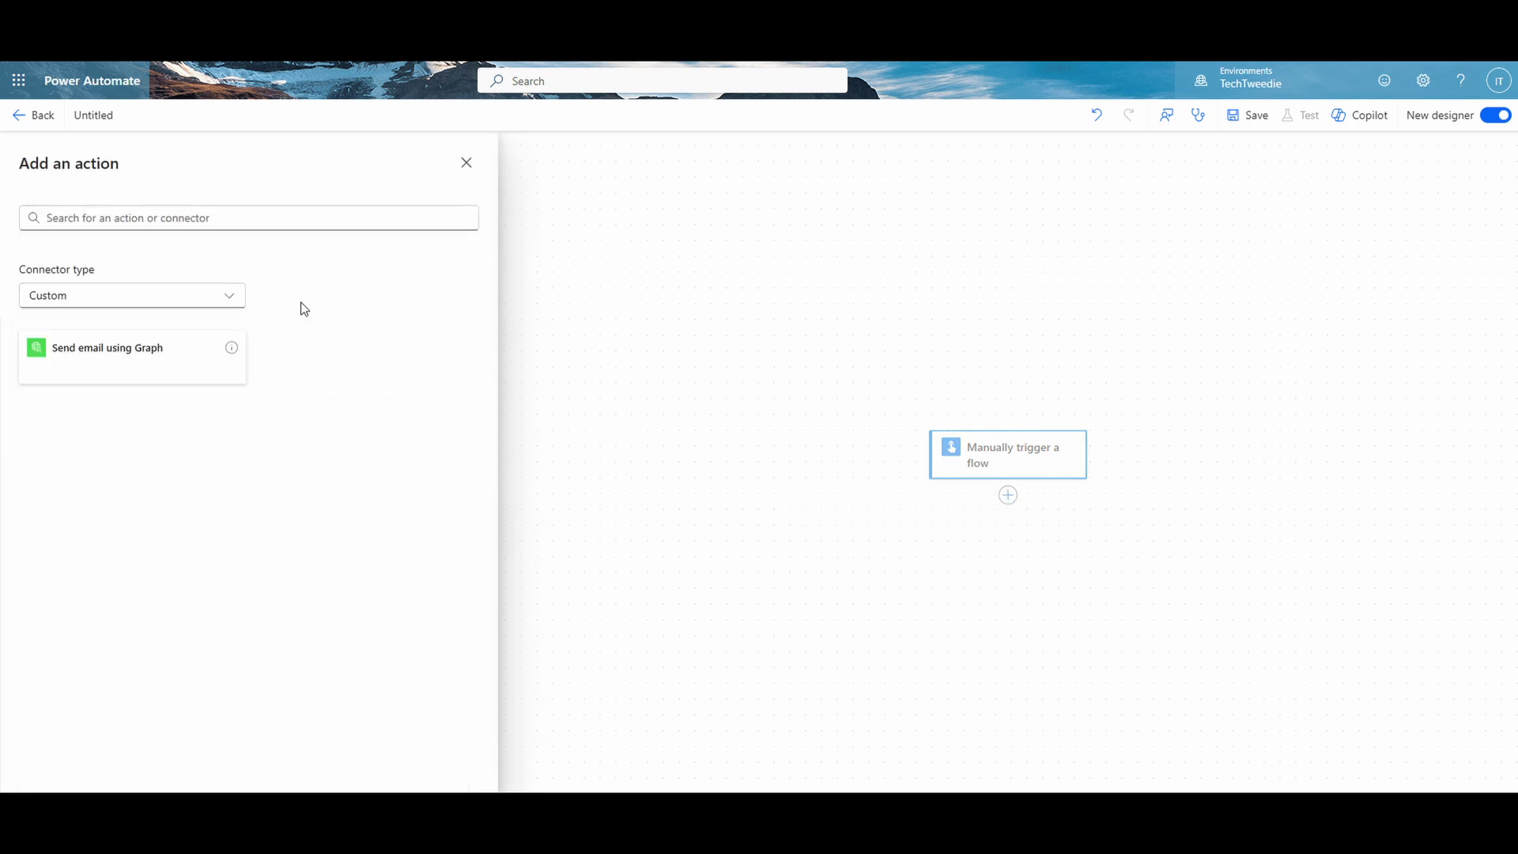
pyautogui.click(143, 368)
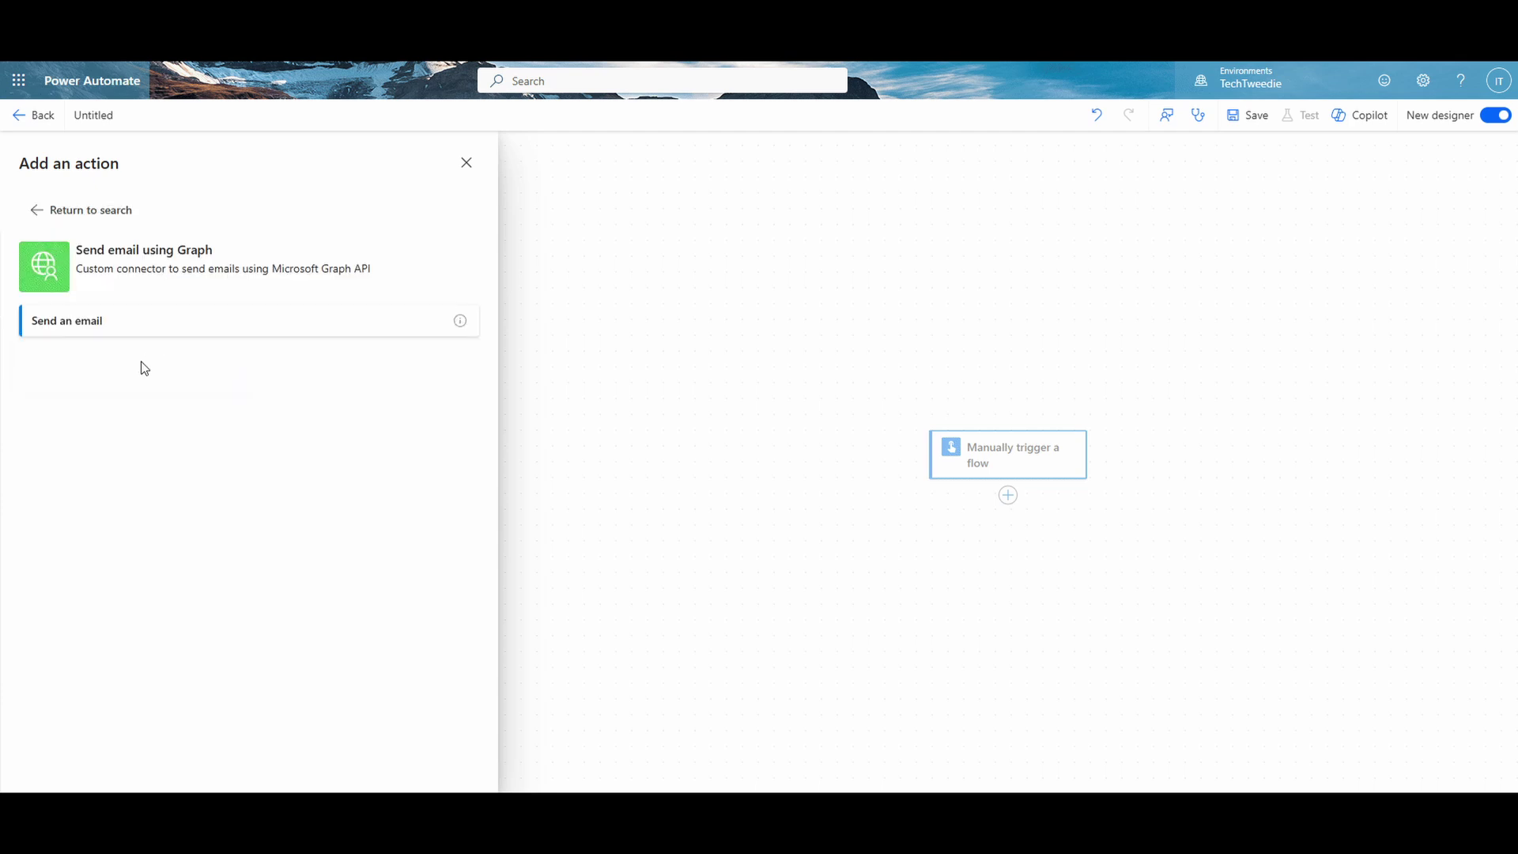
pyautogui.click(141, 332)
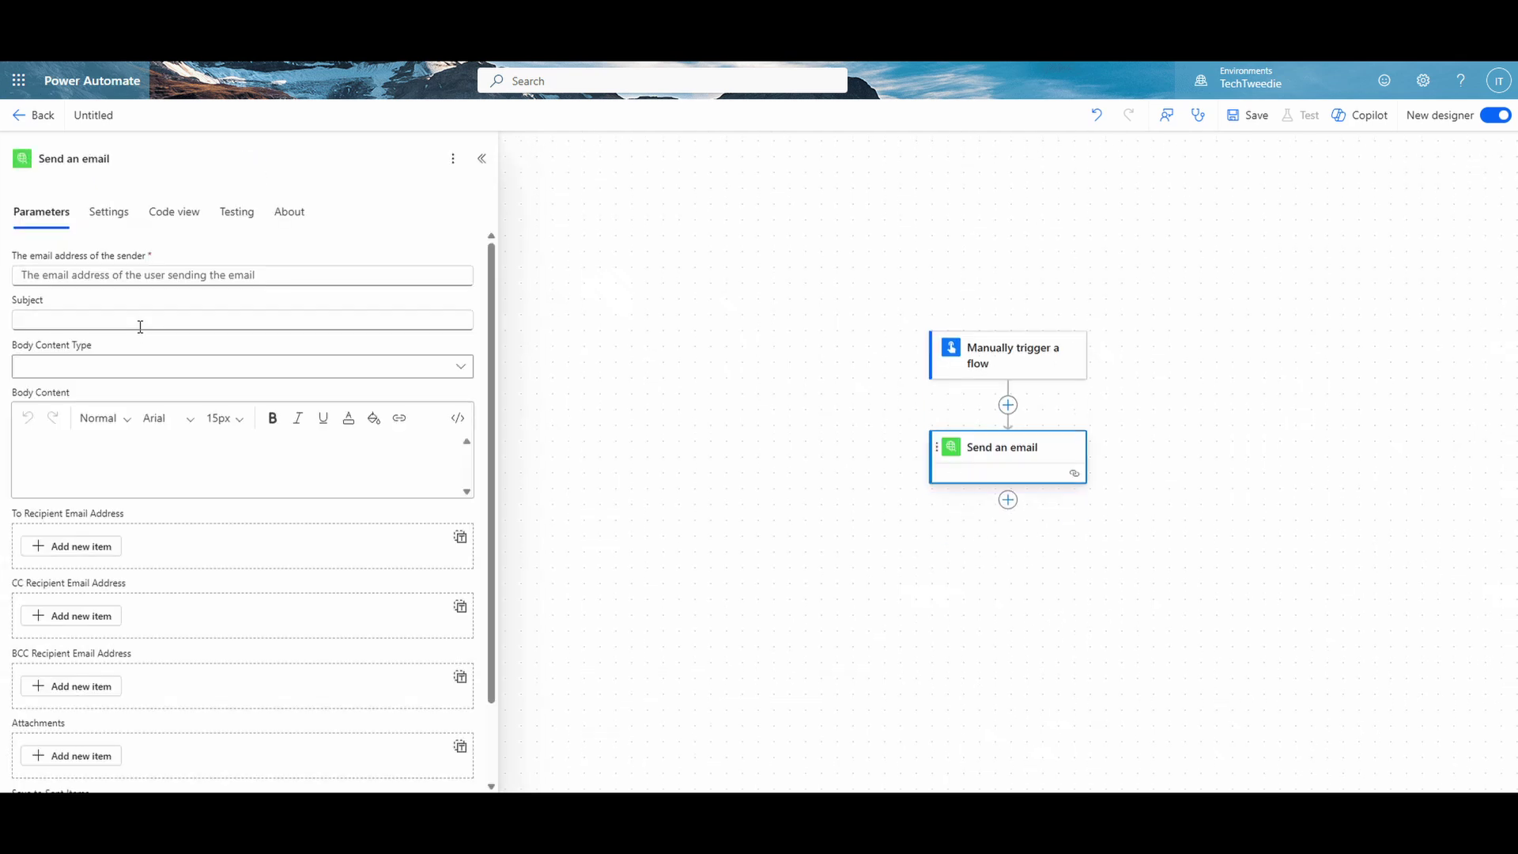
# Step: Enter the test sender's email address and the subject 'This is a Test Message'
pyautogui.click(139, 276)
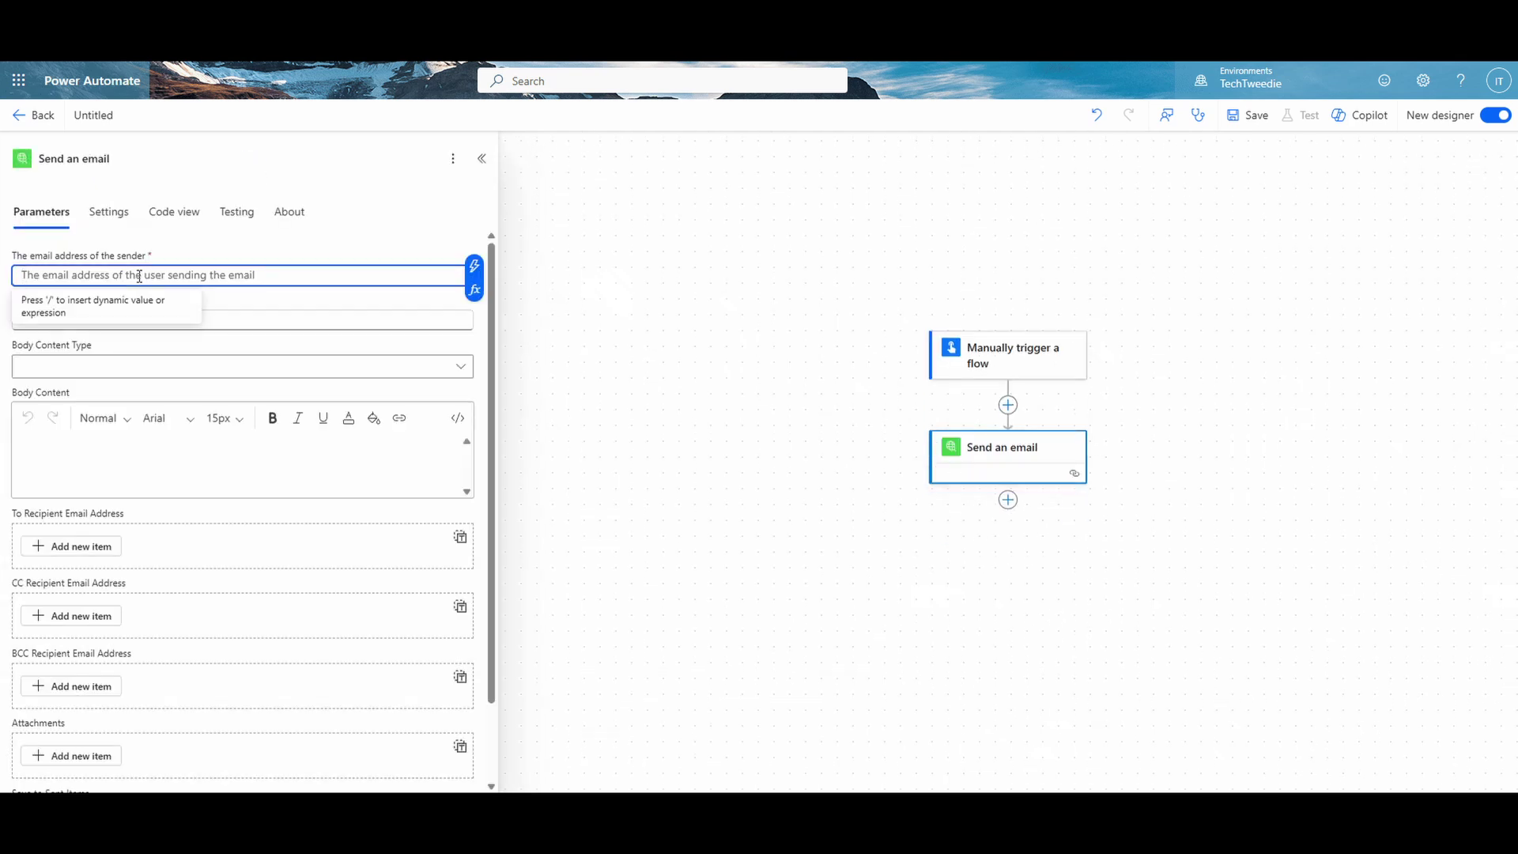
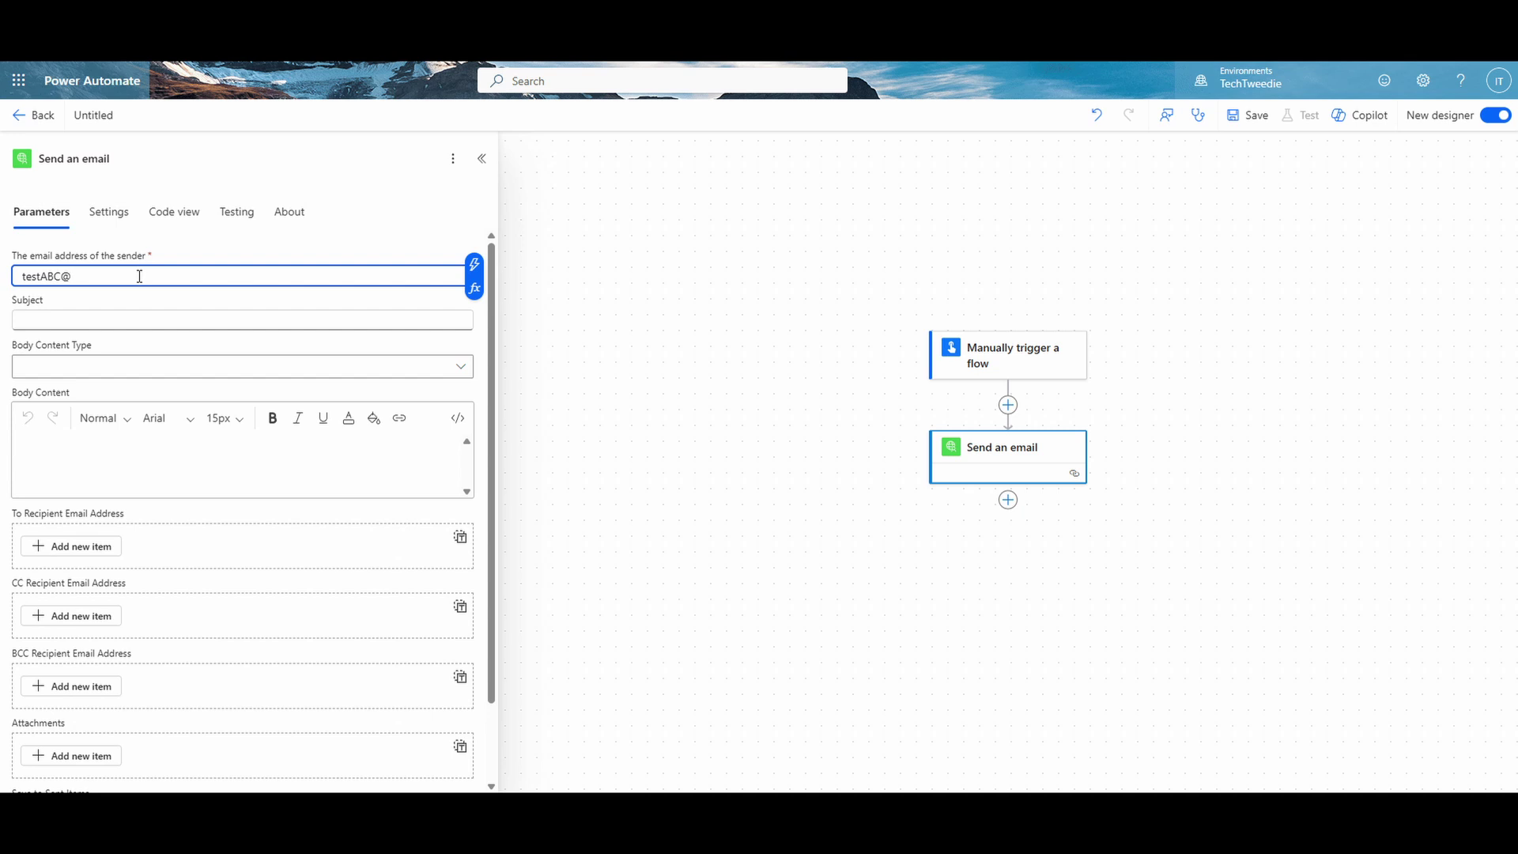
pyautogui.click(146, 325)
pyautogui.write('T')
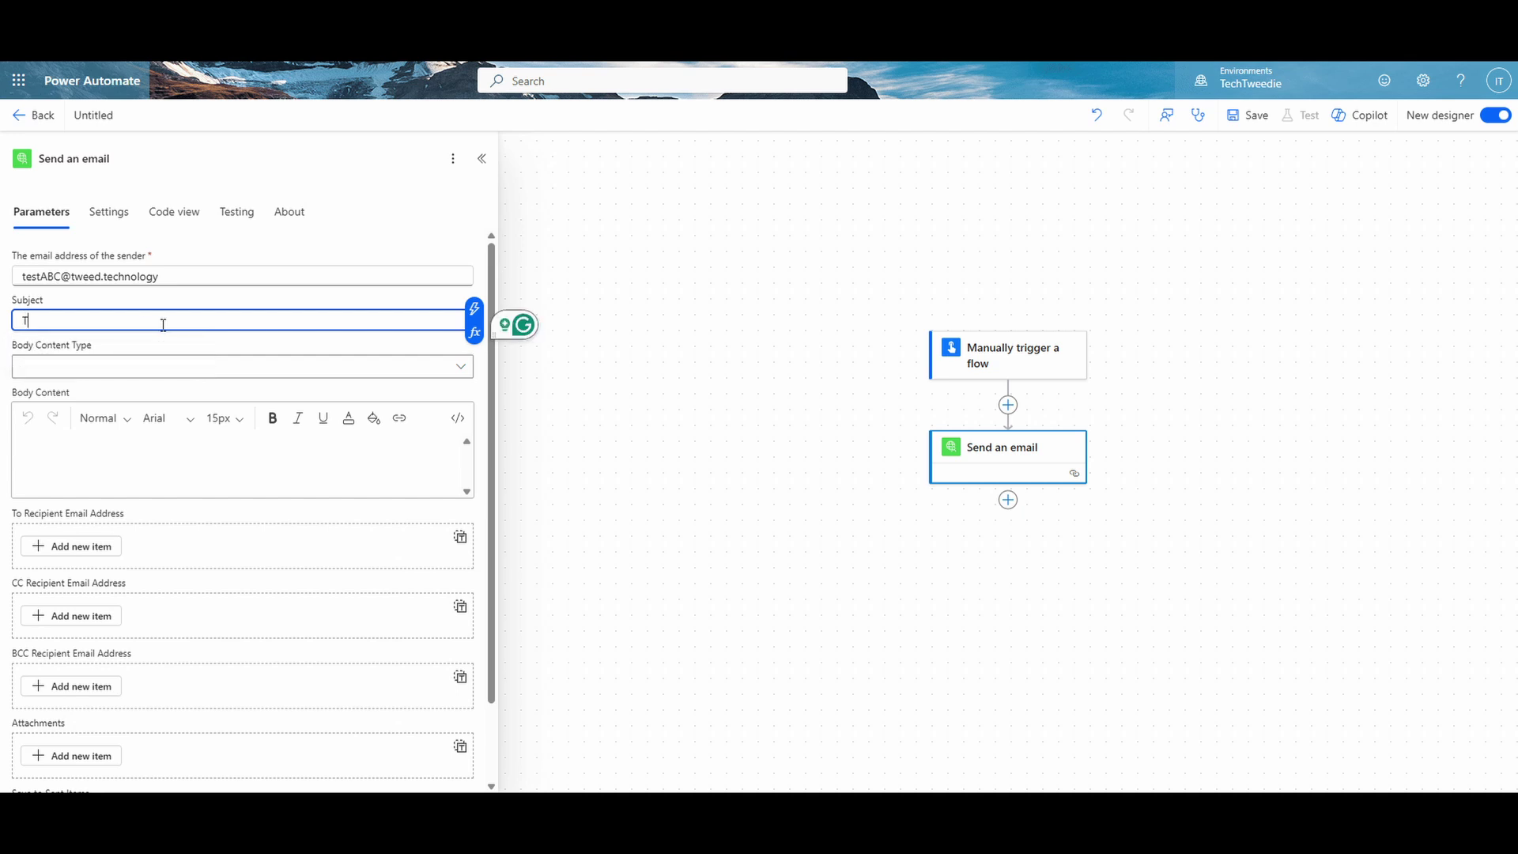
pyautogui.write('his is a Test Message')
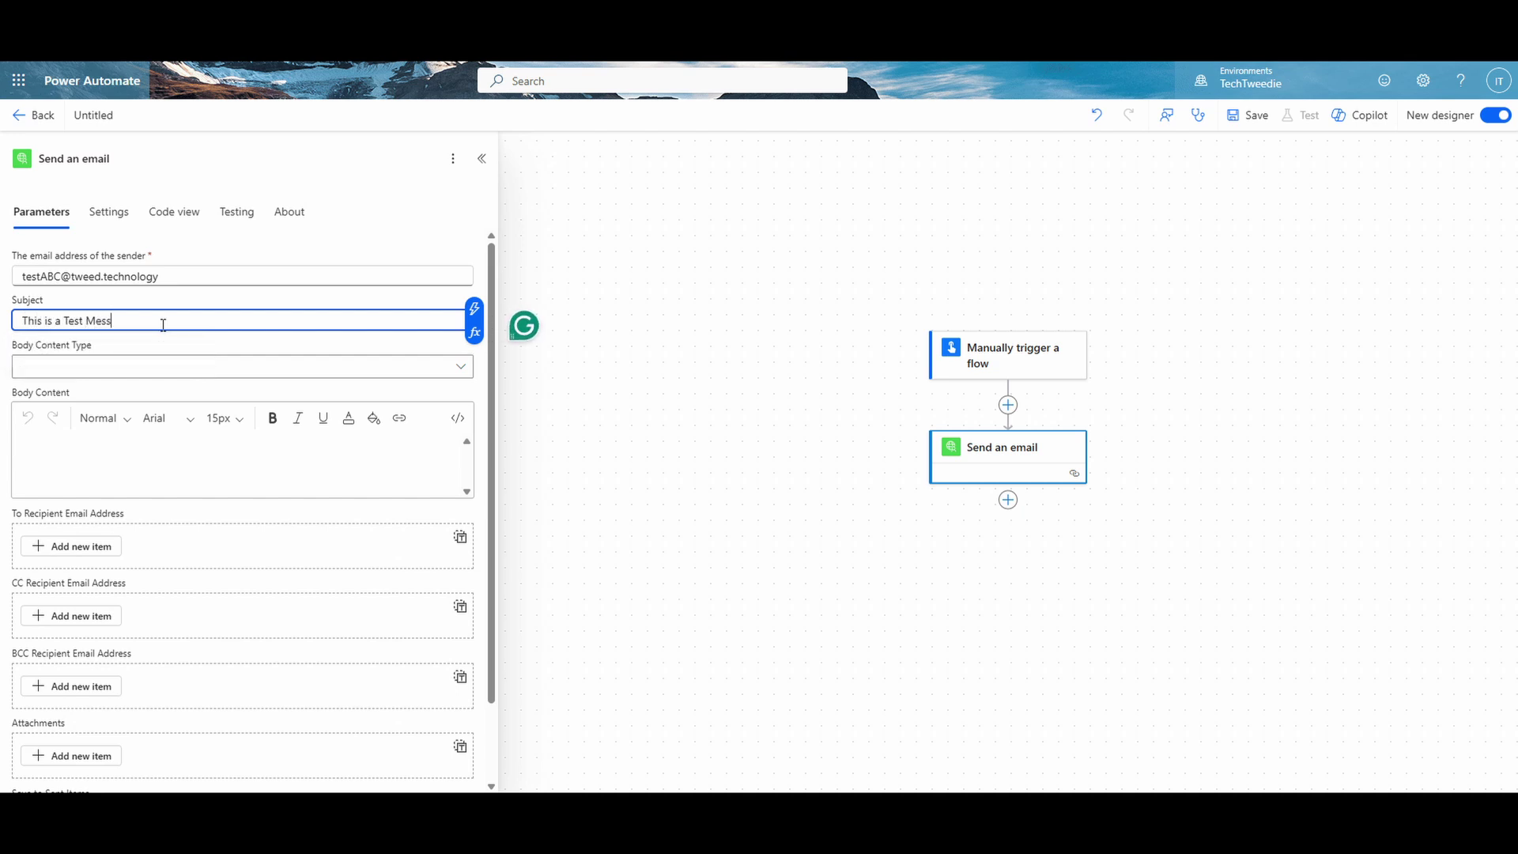
# Step: Set Body Content Type to HTML and write the body 'This is a Test Message' with 'Test' bolded
pyautogui.click(459, 368)
pyautogui.click(417, 394)
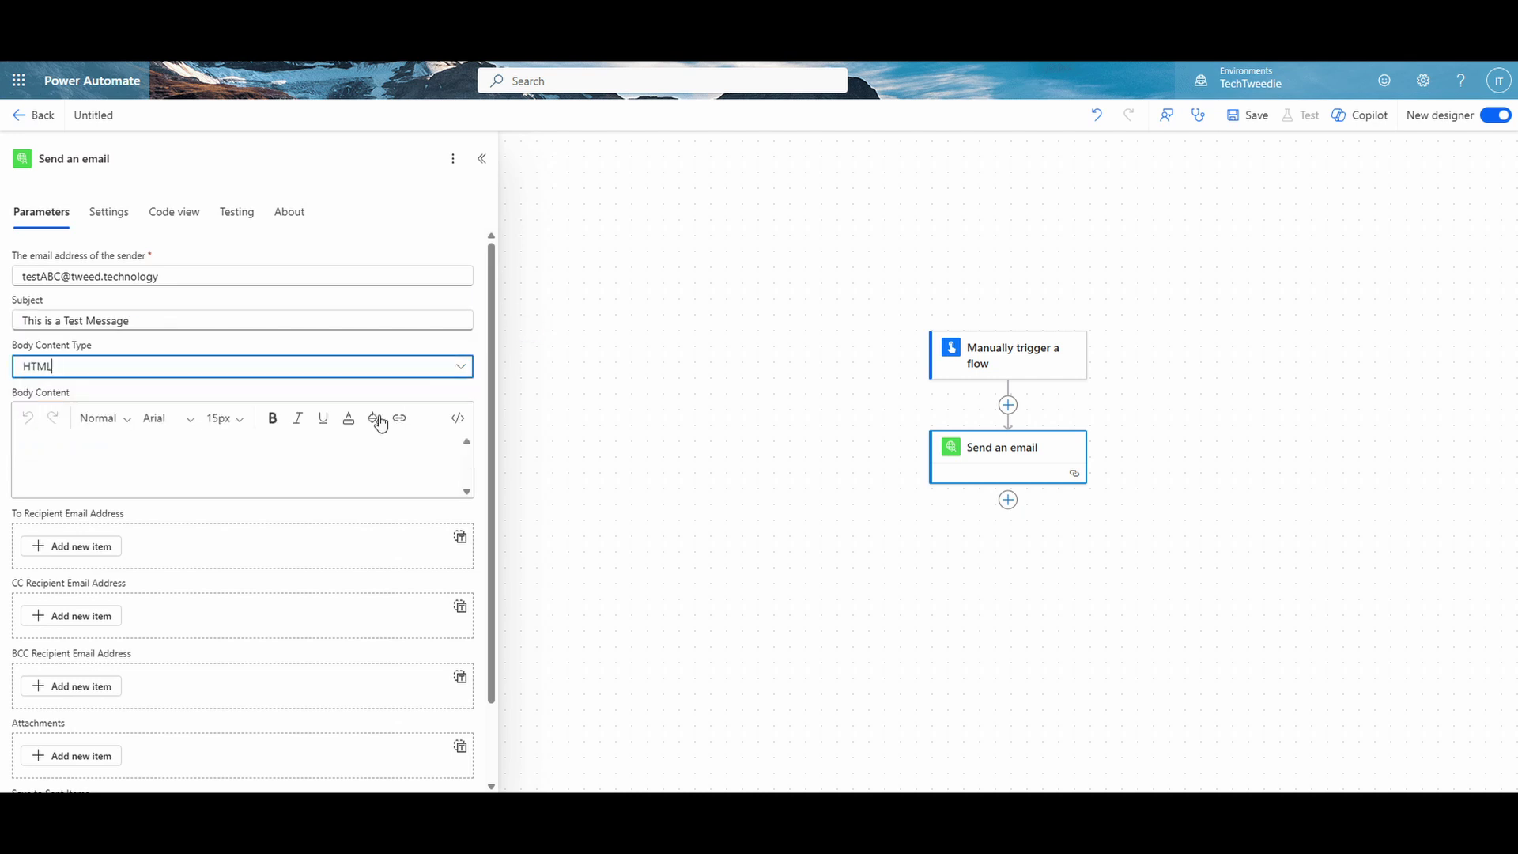
pyautogui.click(234, 457)
pyautogui.write('This is a ')
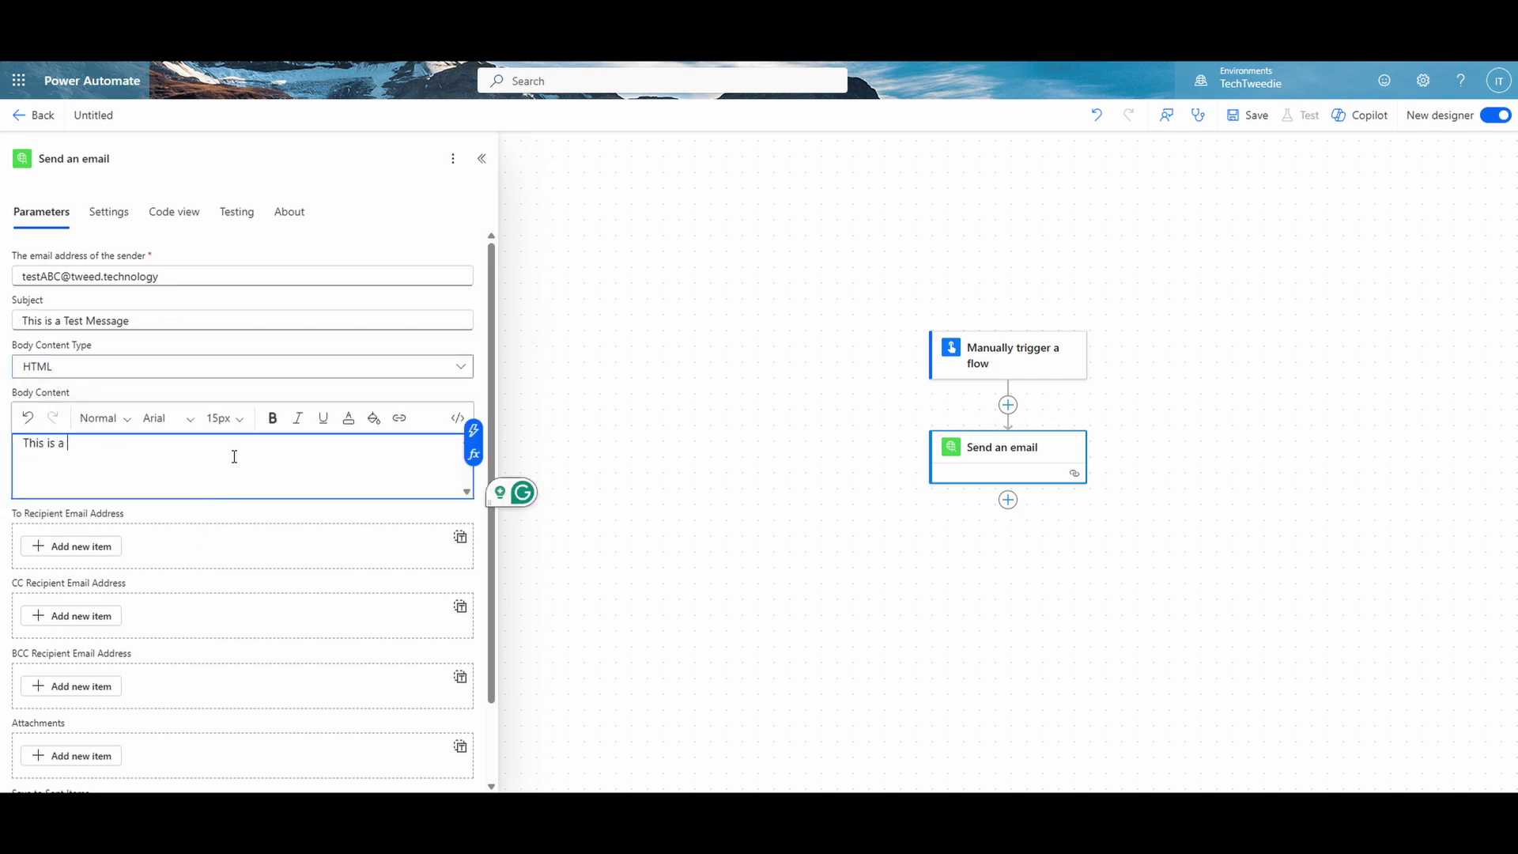
pyautogui.write('Test Message')
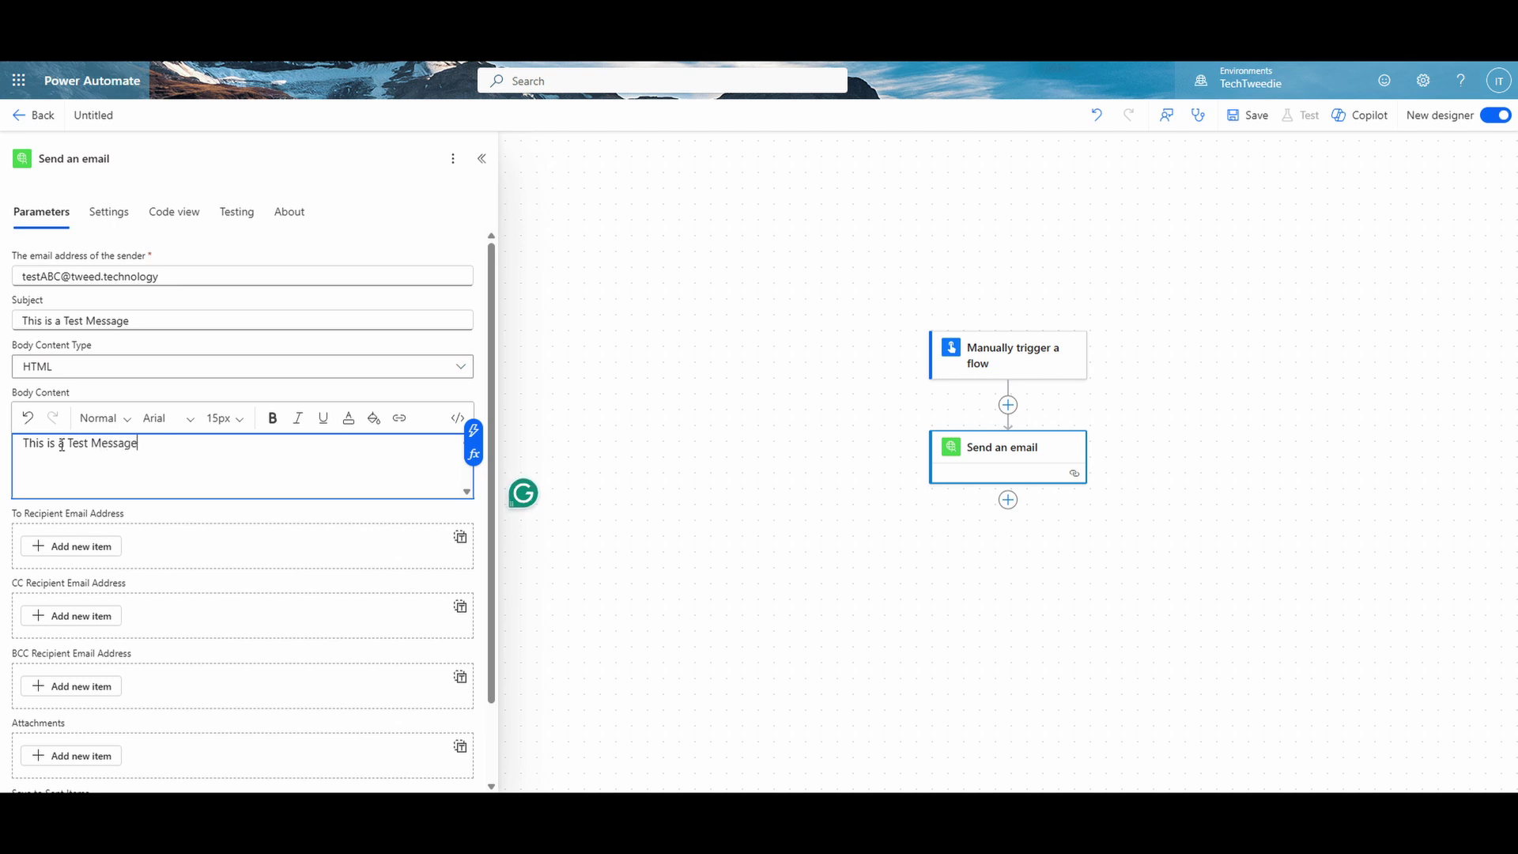
pyautogui.moveTo(67, 444); pyautogui.dragTo(91, 447)
pyautogui.click(272, 417)
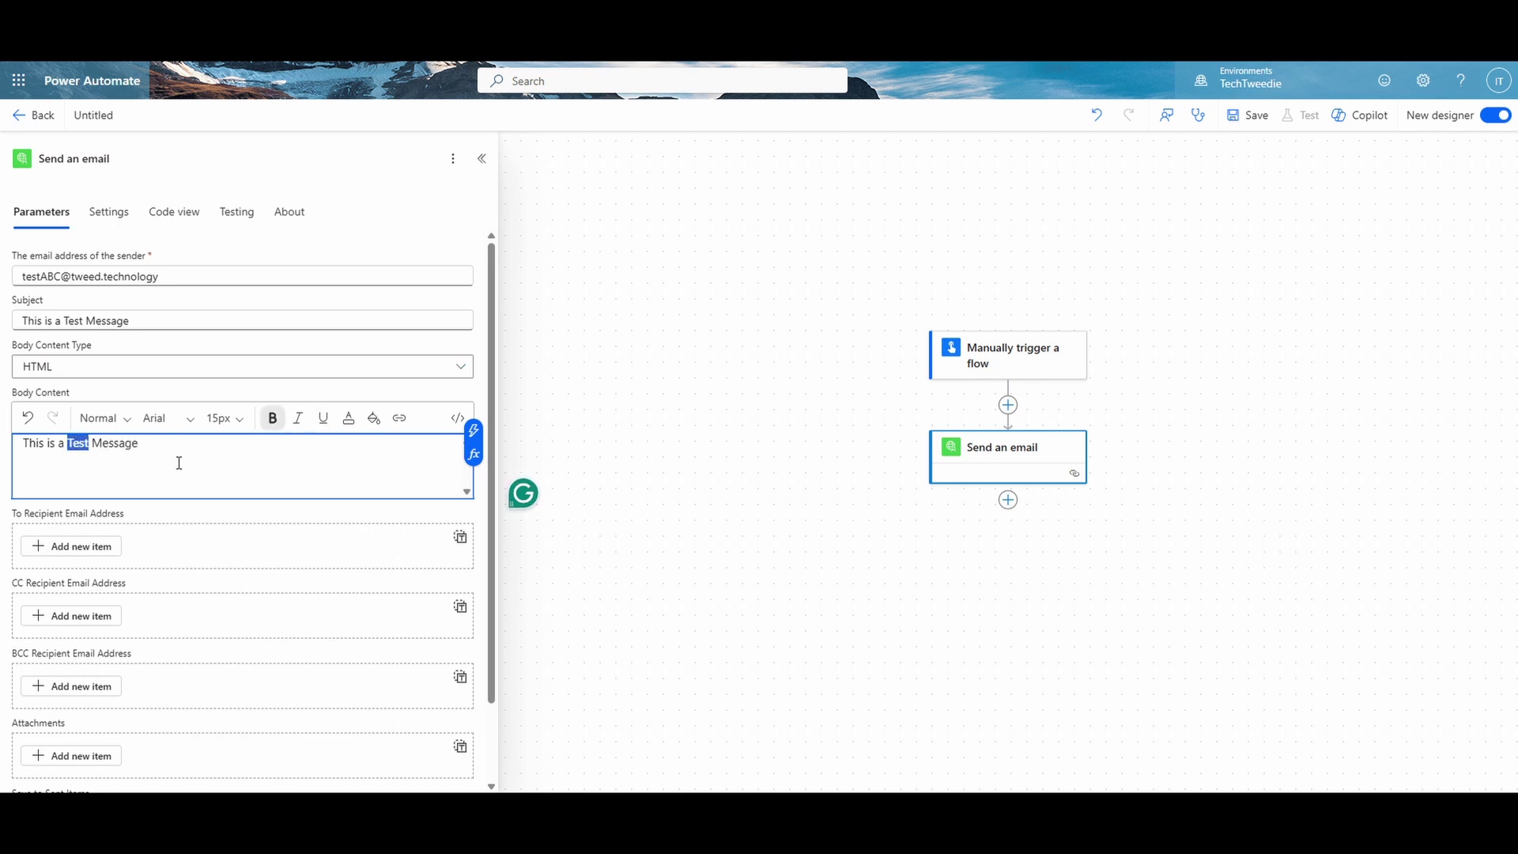
# Step: Add the recipient's email address, set Save to Sent Items to Yes, and save the flow
pyautogui.click(58, 544)
pyautogui.click(104, 574)
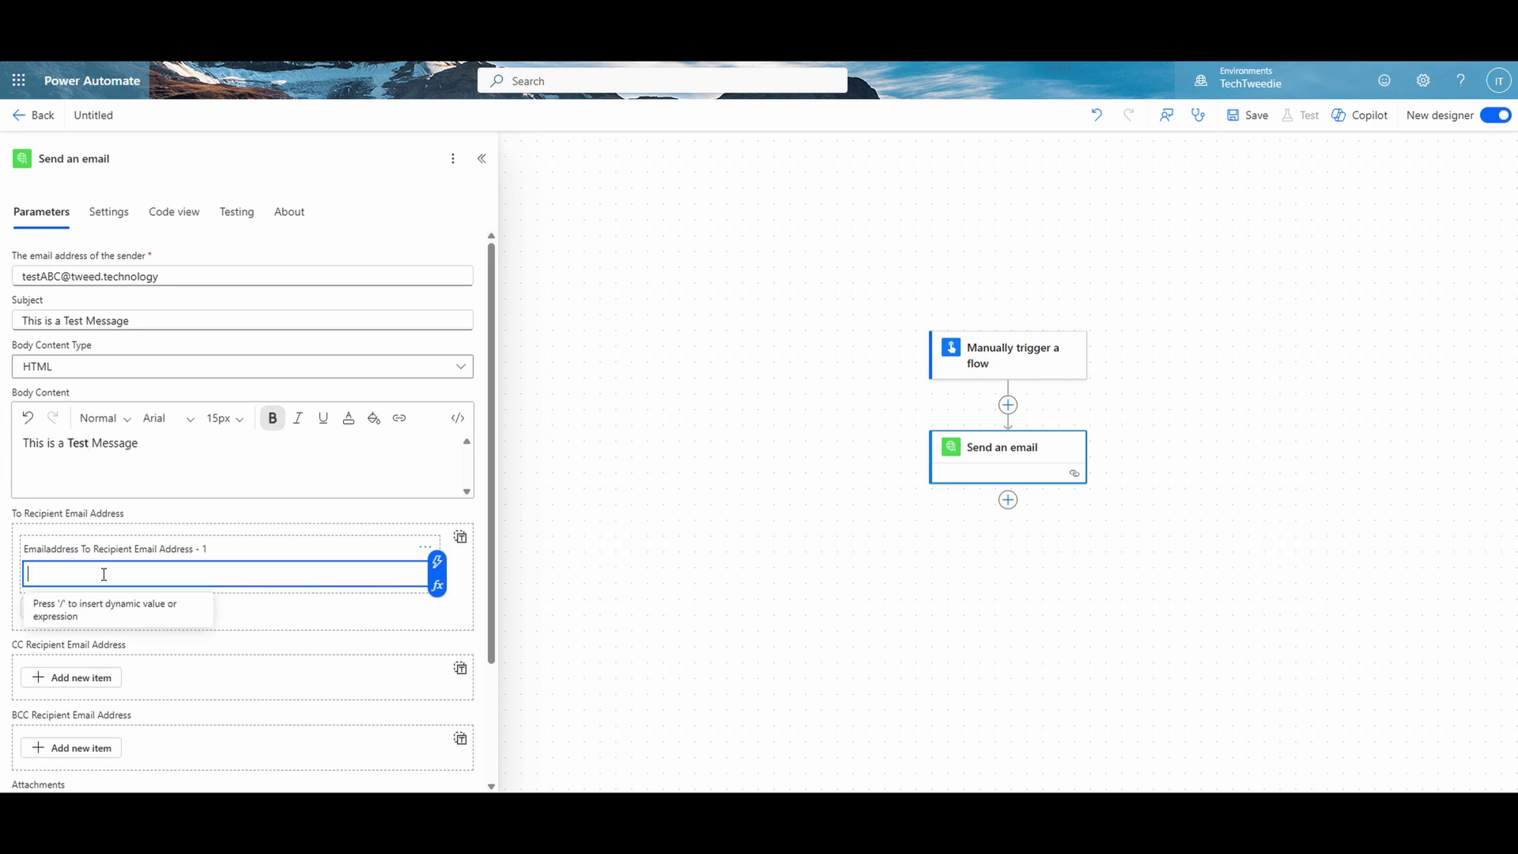
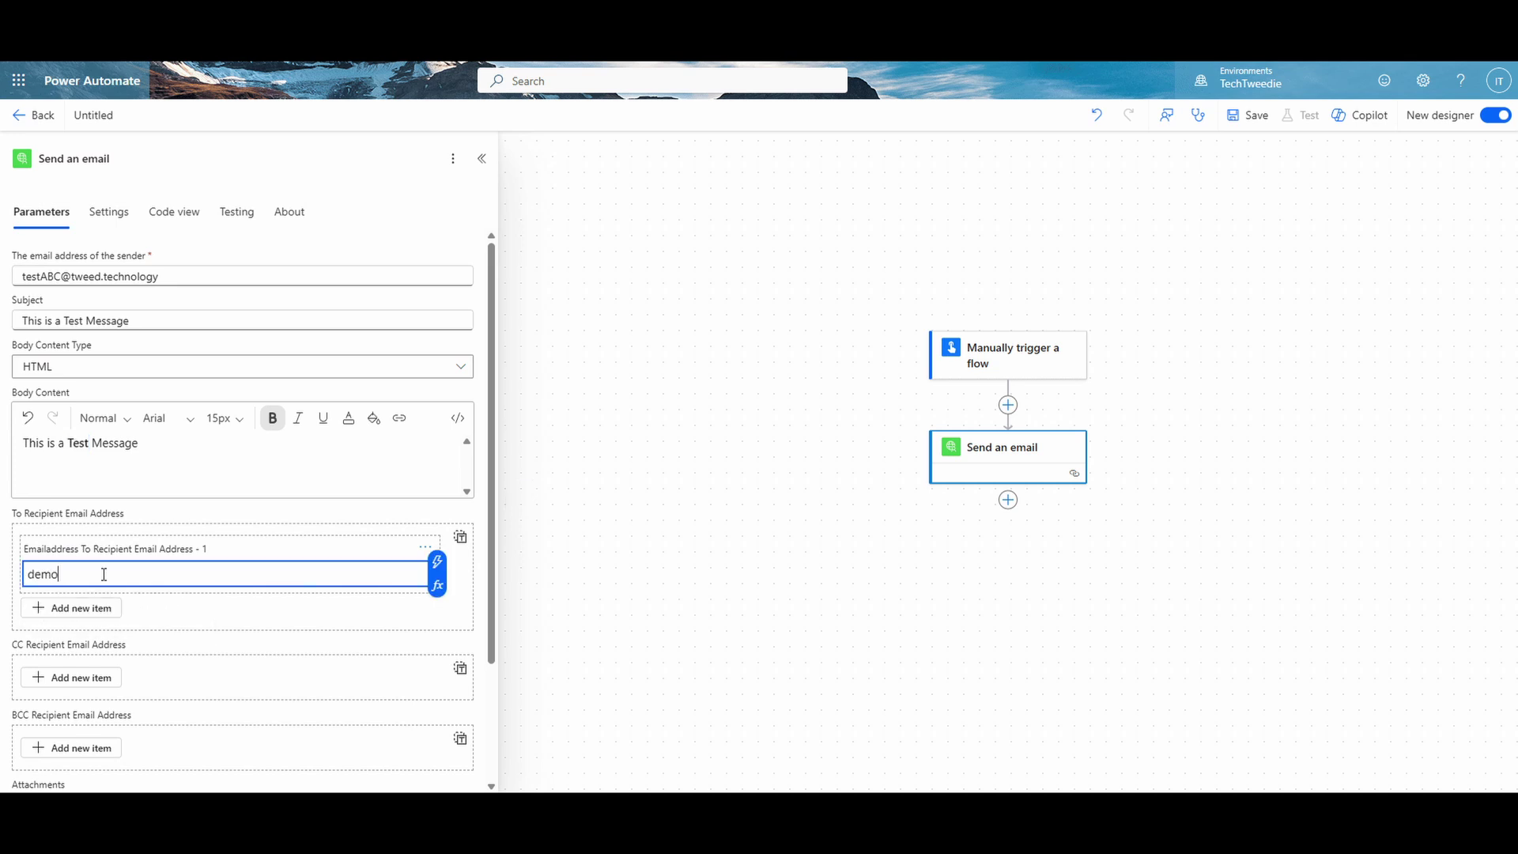
pyautogui.scroll(-3, 134, 566)
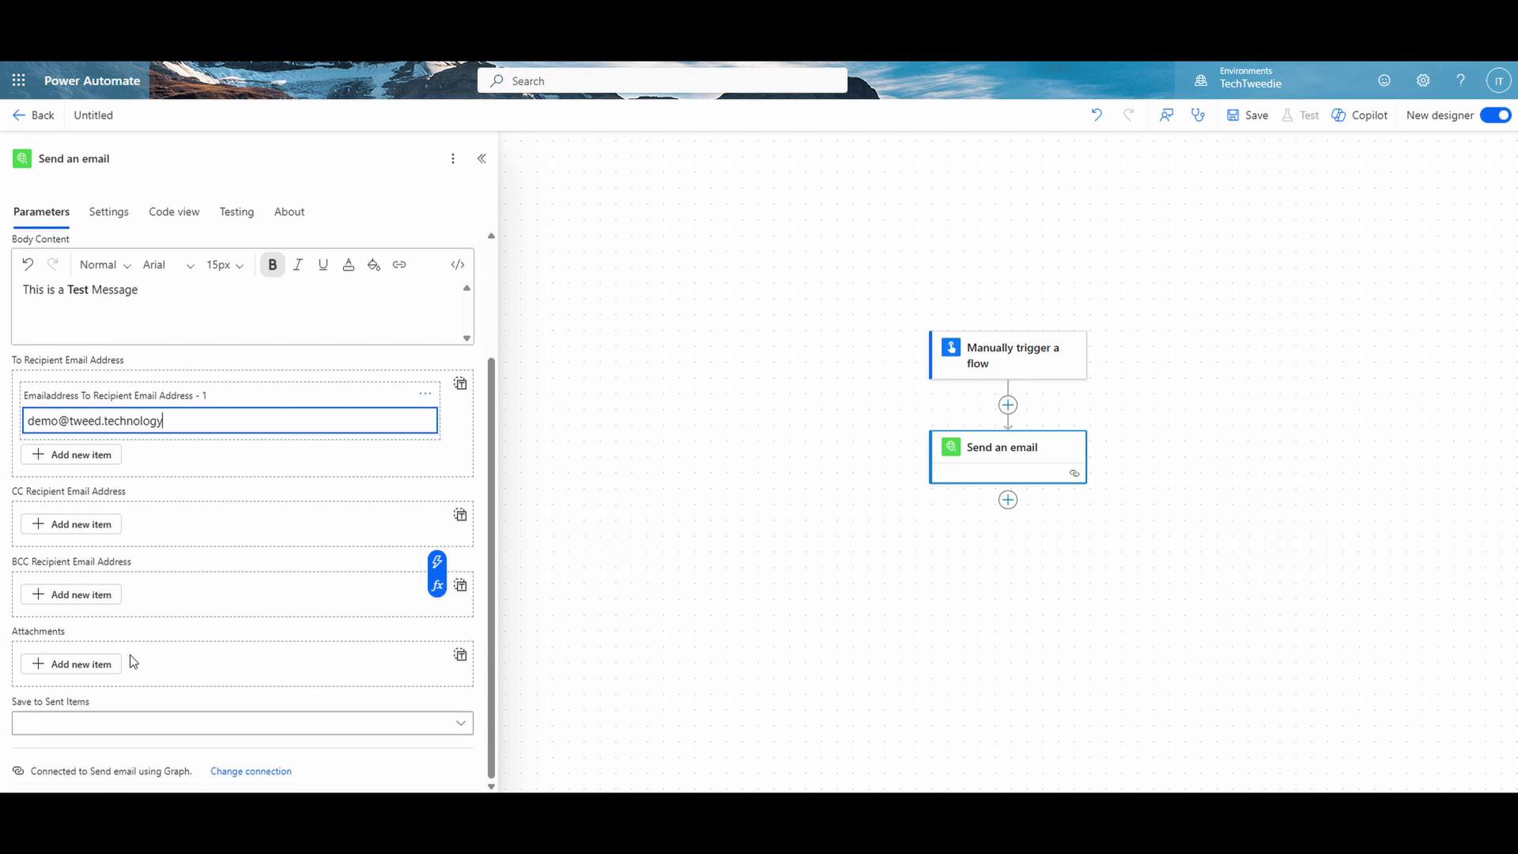
pyautogui.click(237, 721)
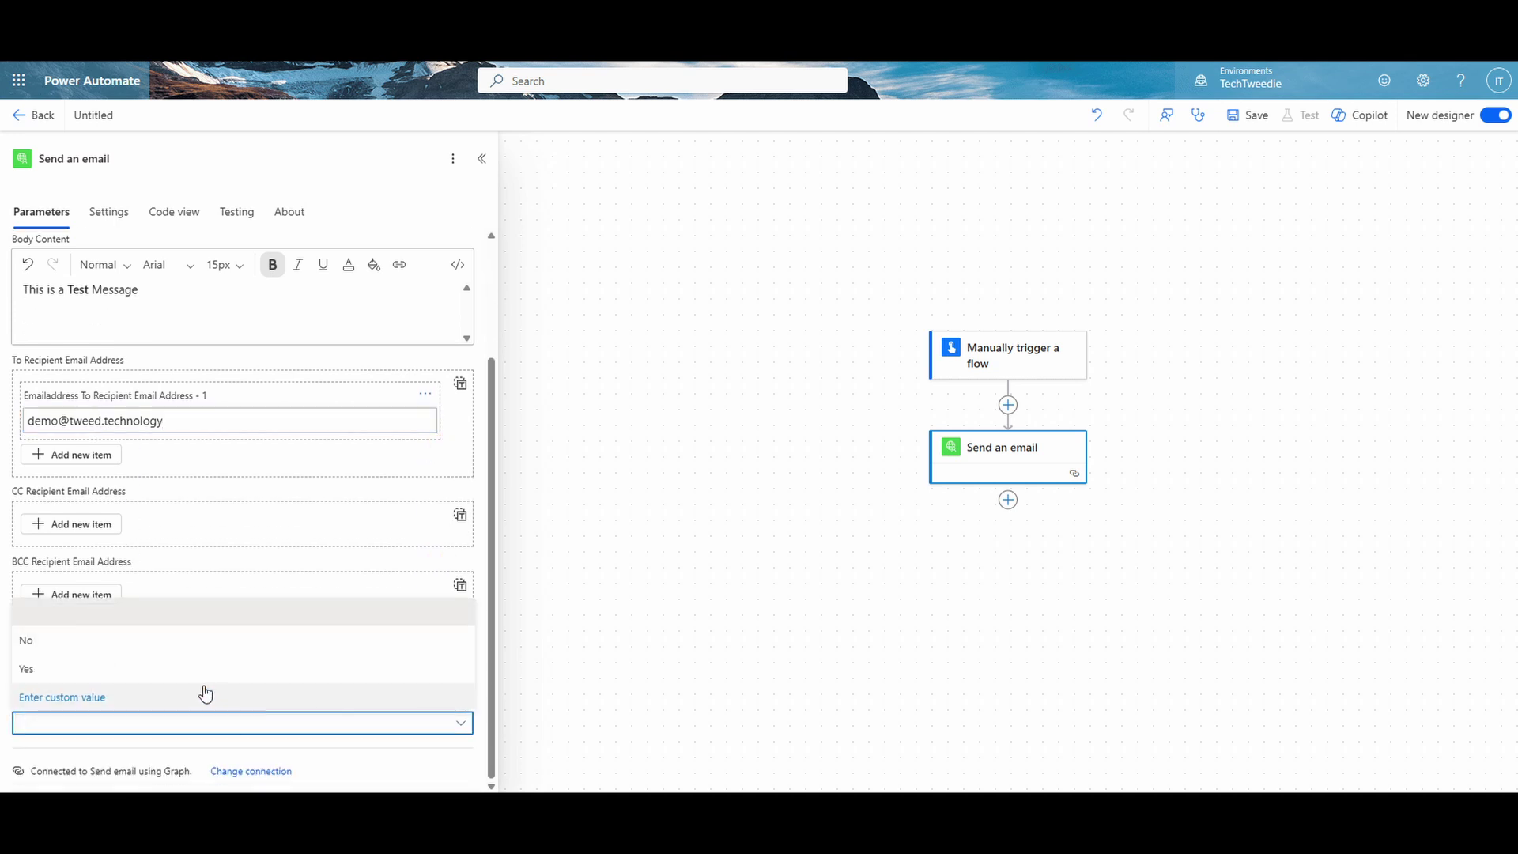
pyautogui.click(202, 668)
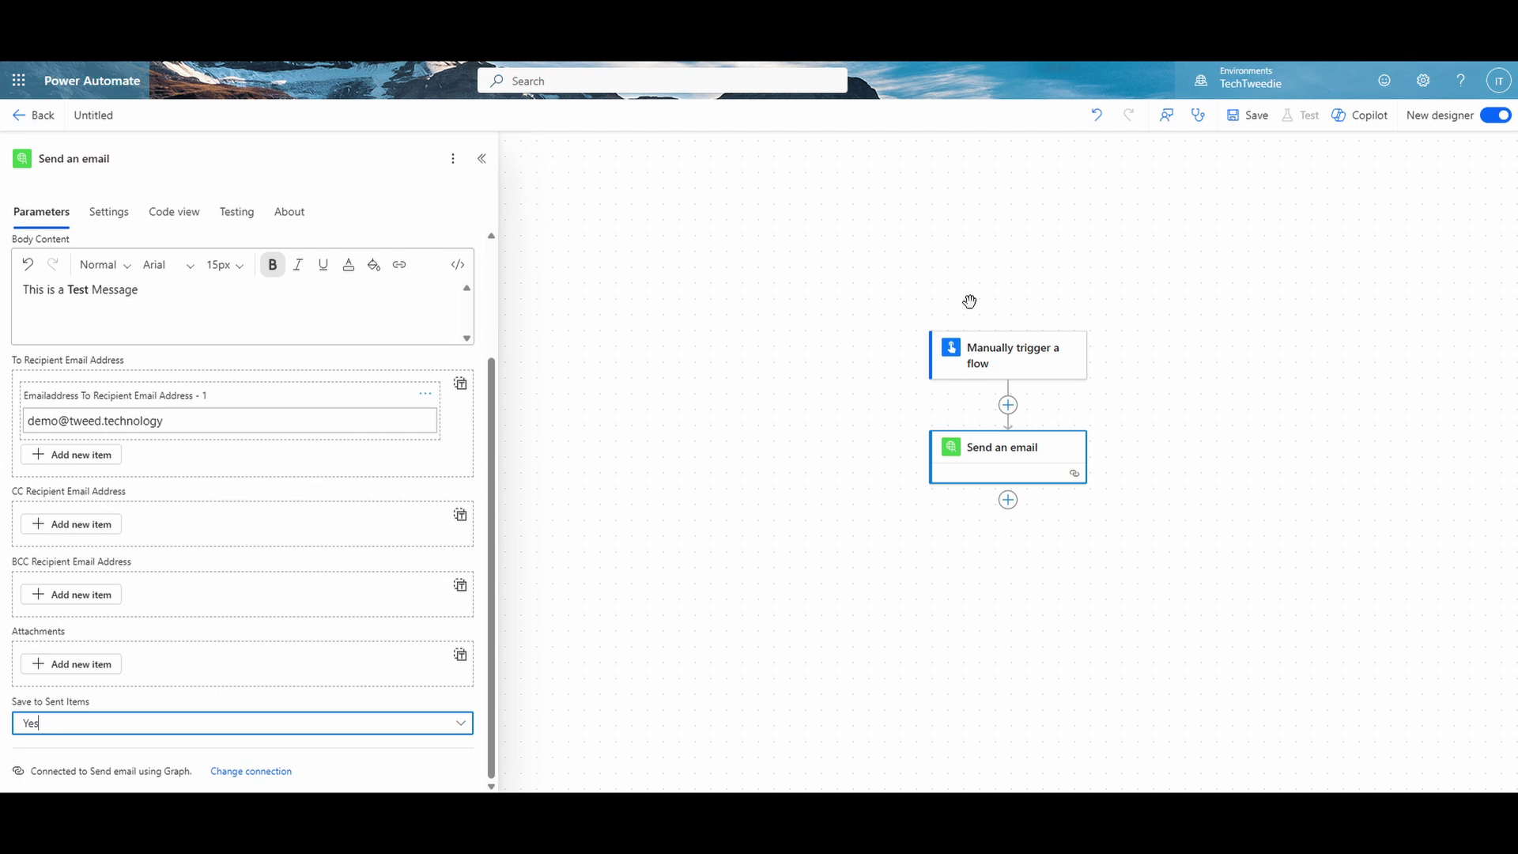
pyautogui.click(1256, 117)
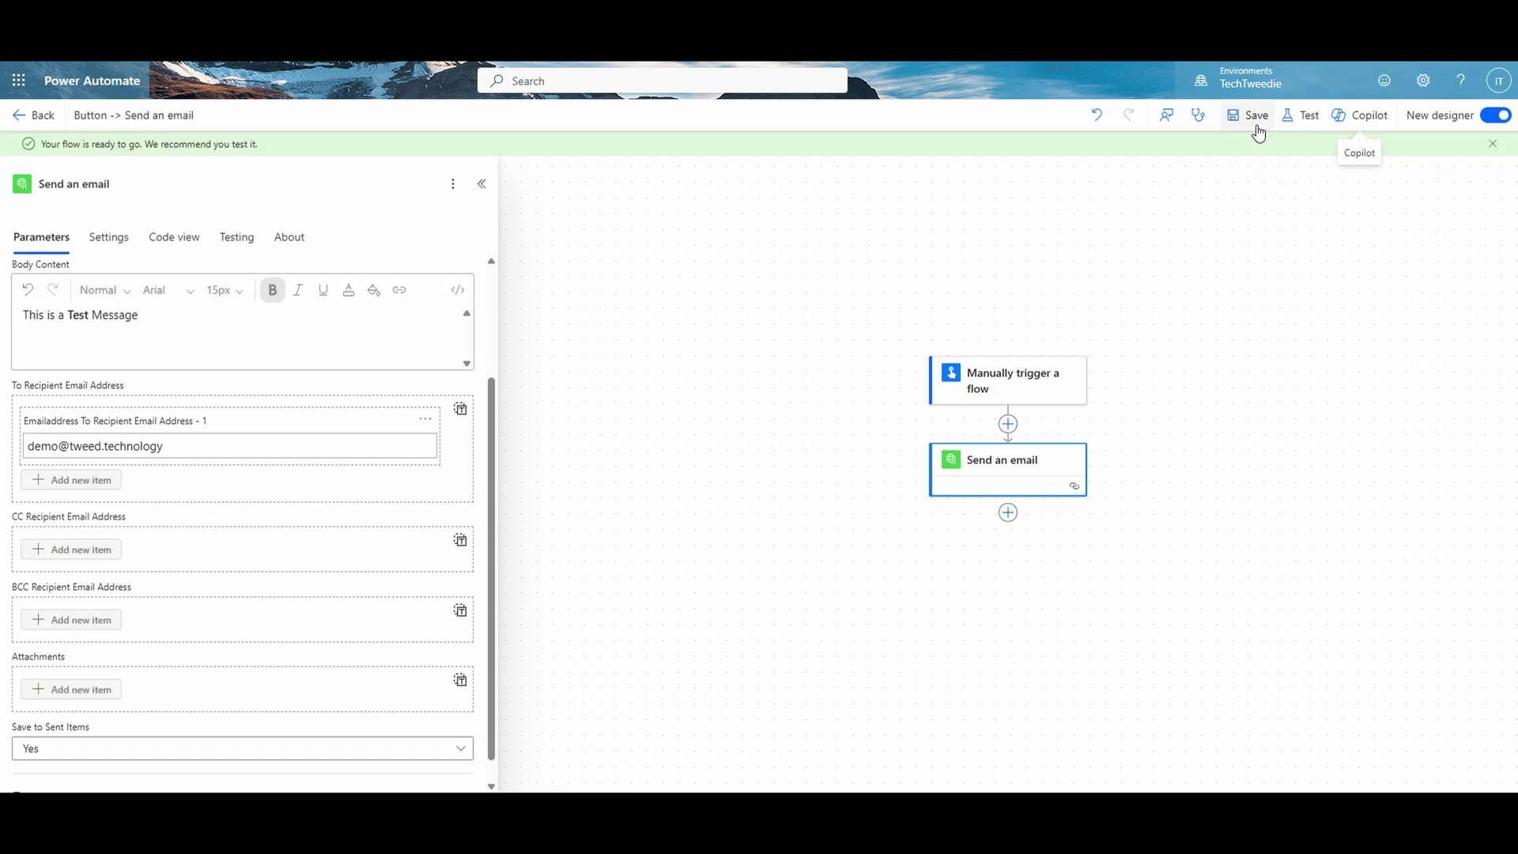
# Step: Test-run the flow manually, confirm the connection, run it, and dismiss the success notice
pyautogui.click(1297, 118)
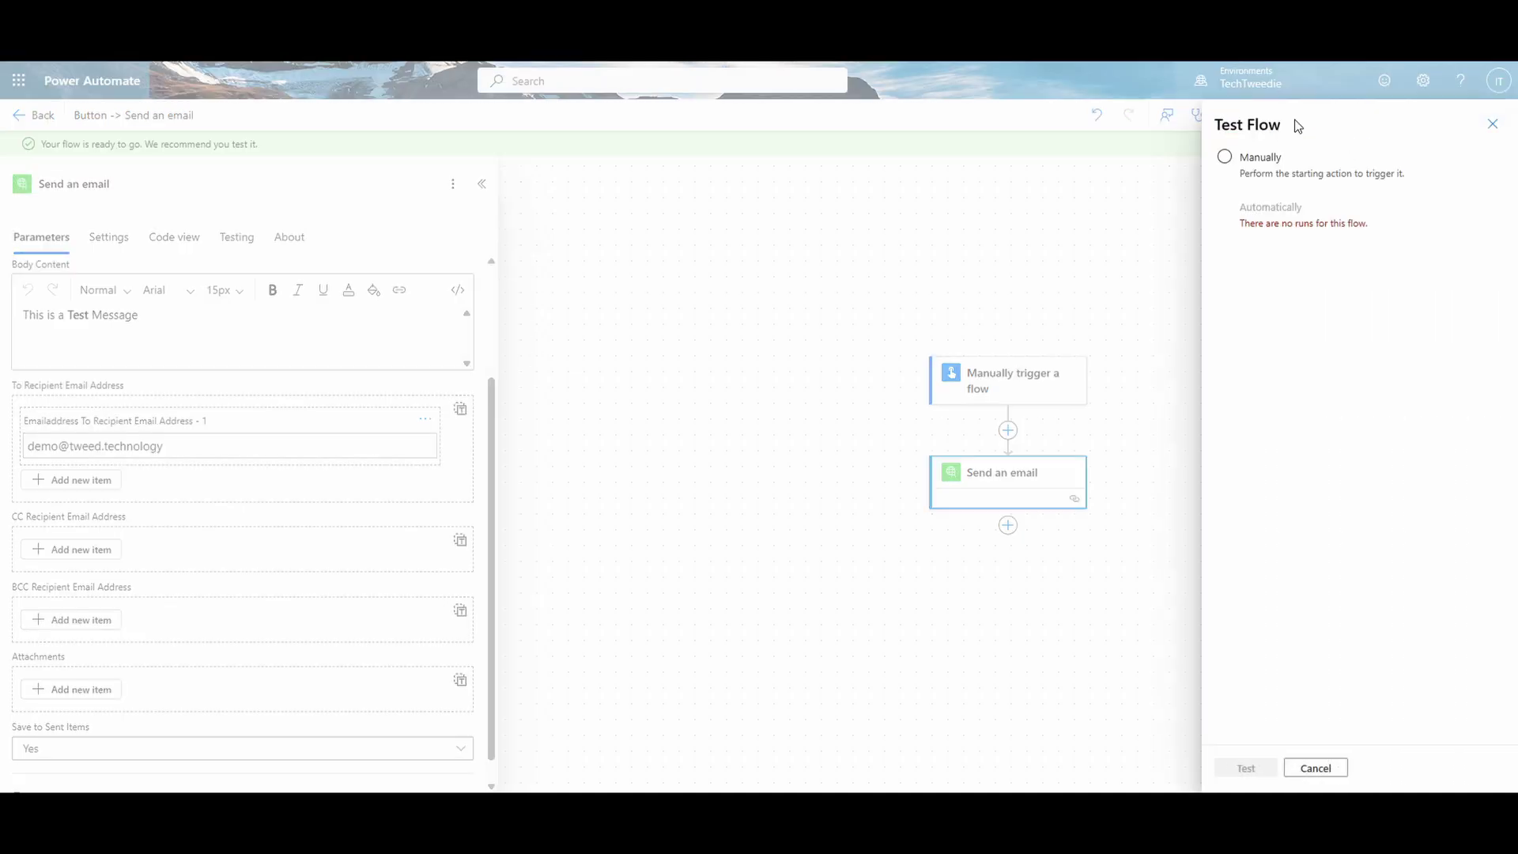
pyautogui.click(1263, 160)
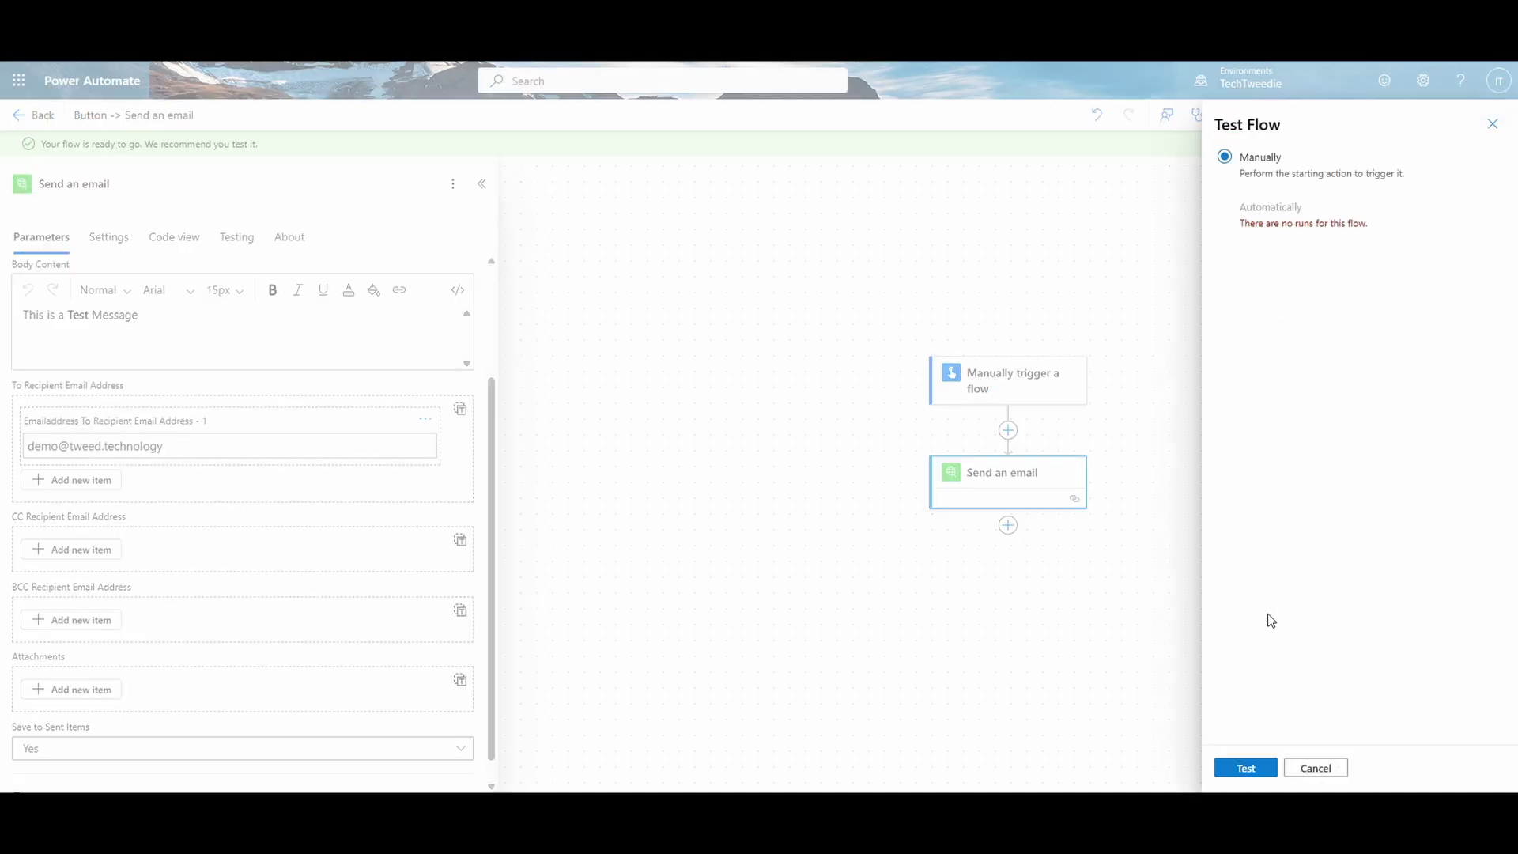
pyautogui.click(1253, 769)
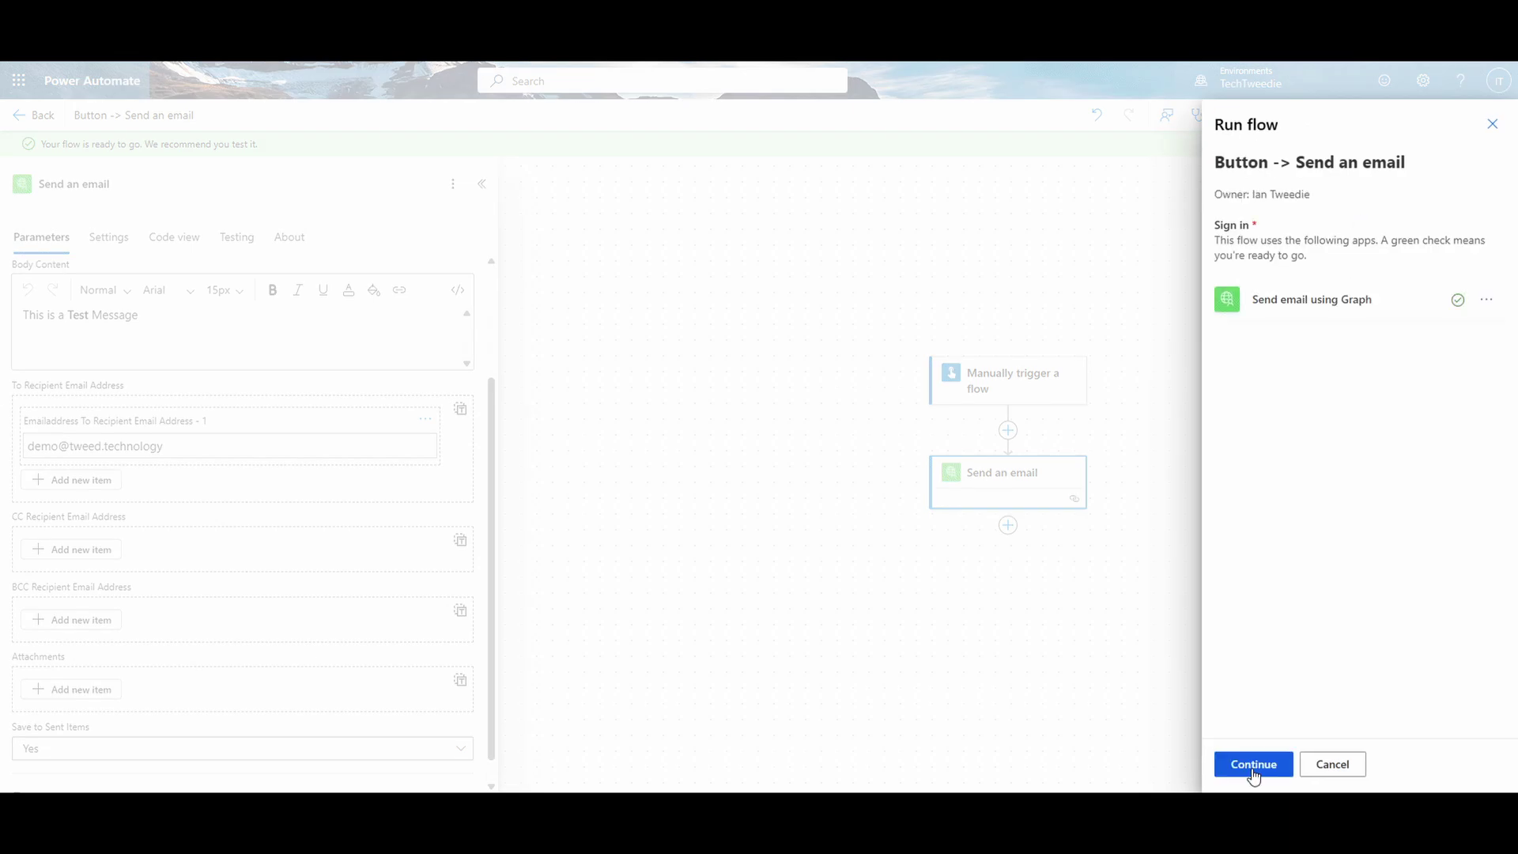
pyautogui.click(1252, 771)
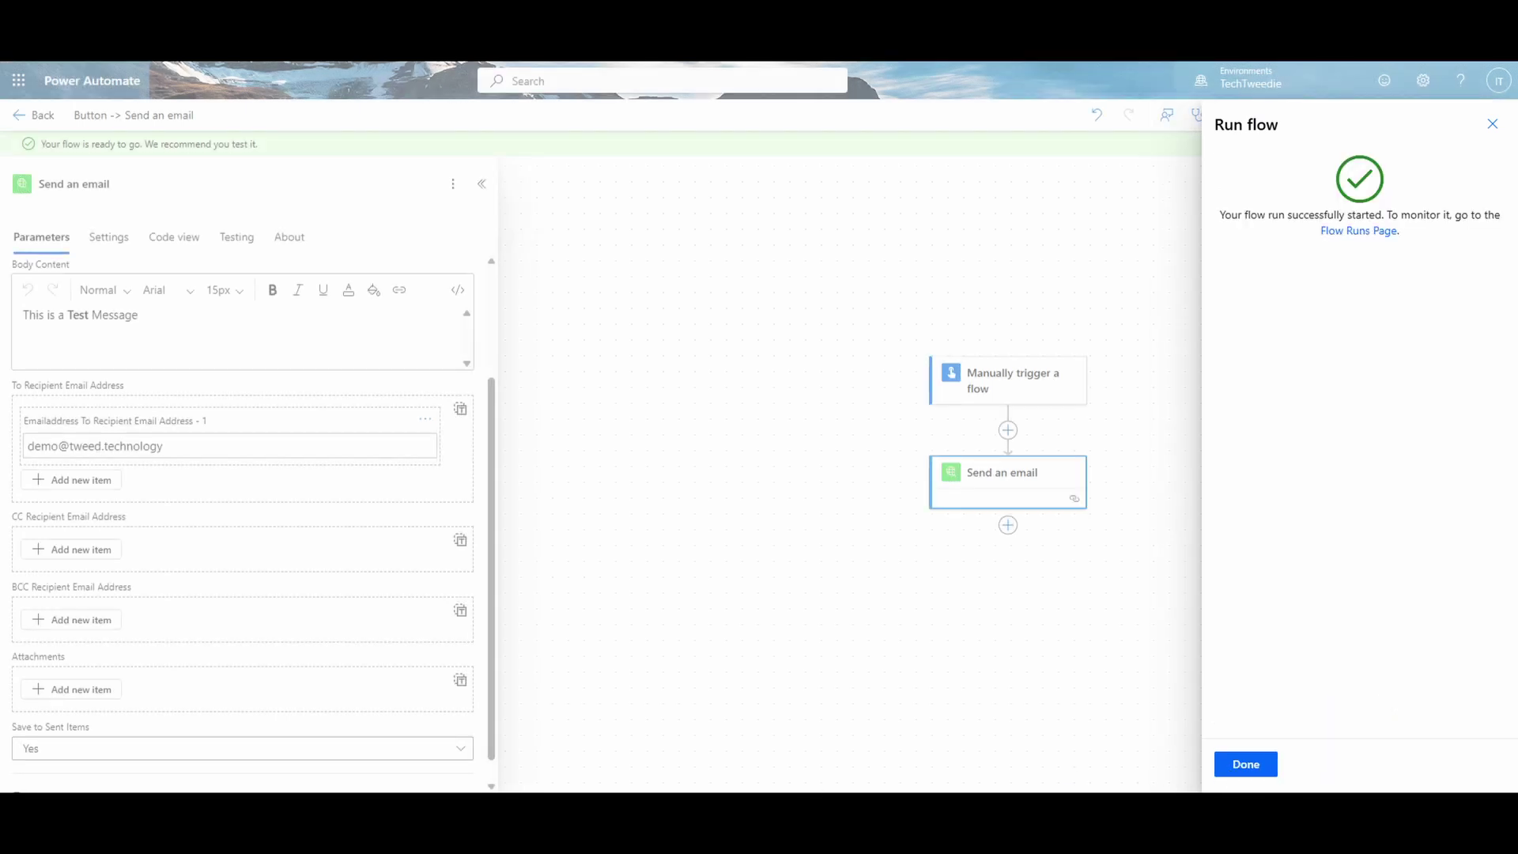
pyautogui.click(1242, 765)
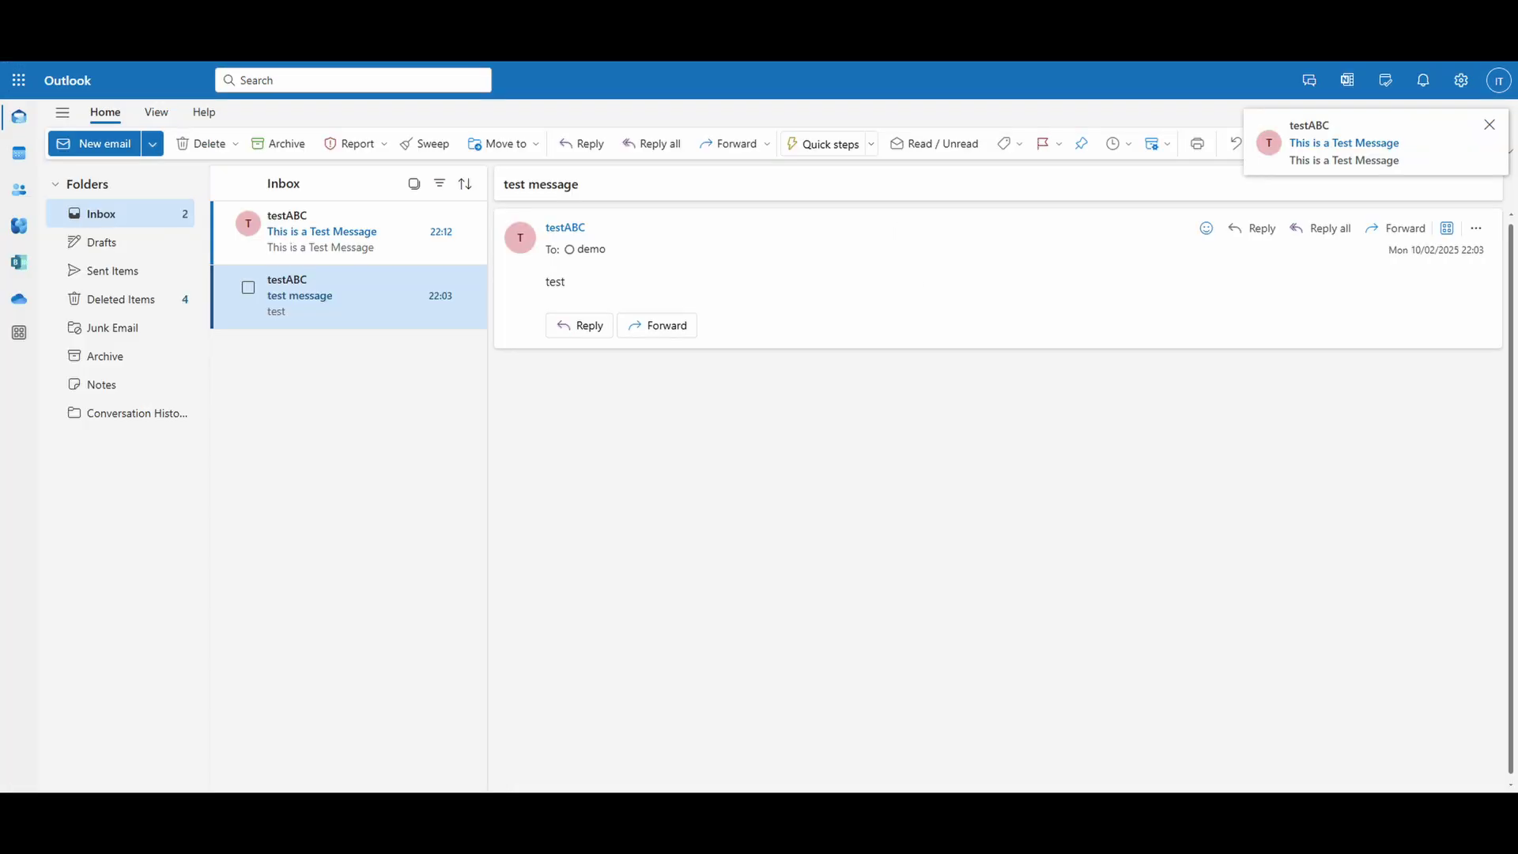
# Step: Open the new 'This is a Test Message' email in the Outlook inbox
pyautogui.click(381, 235)
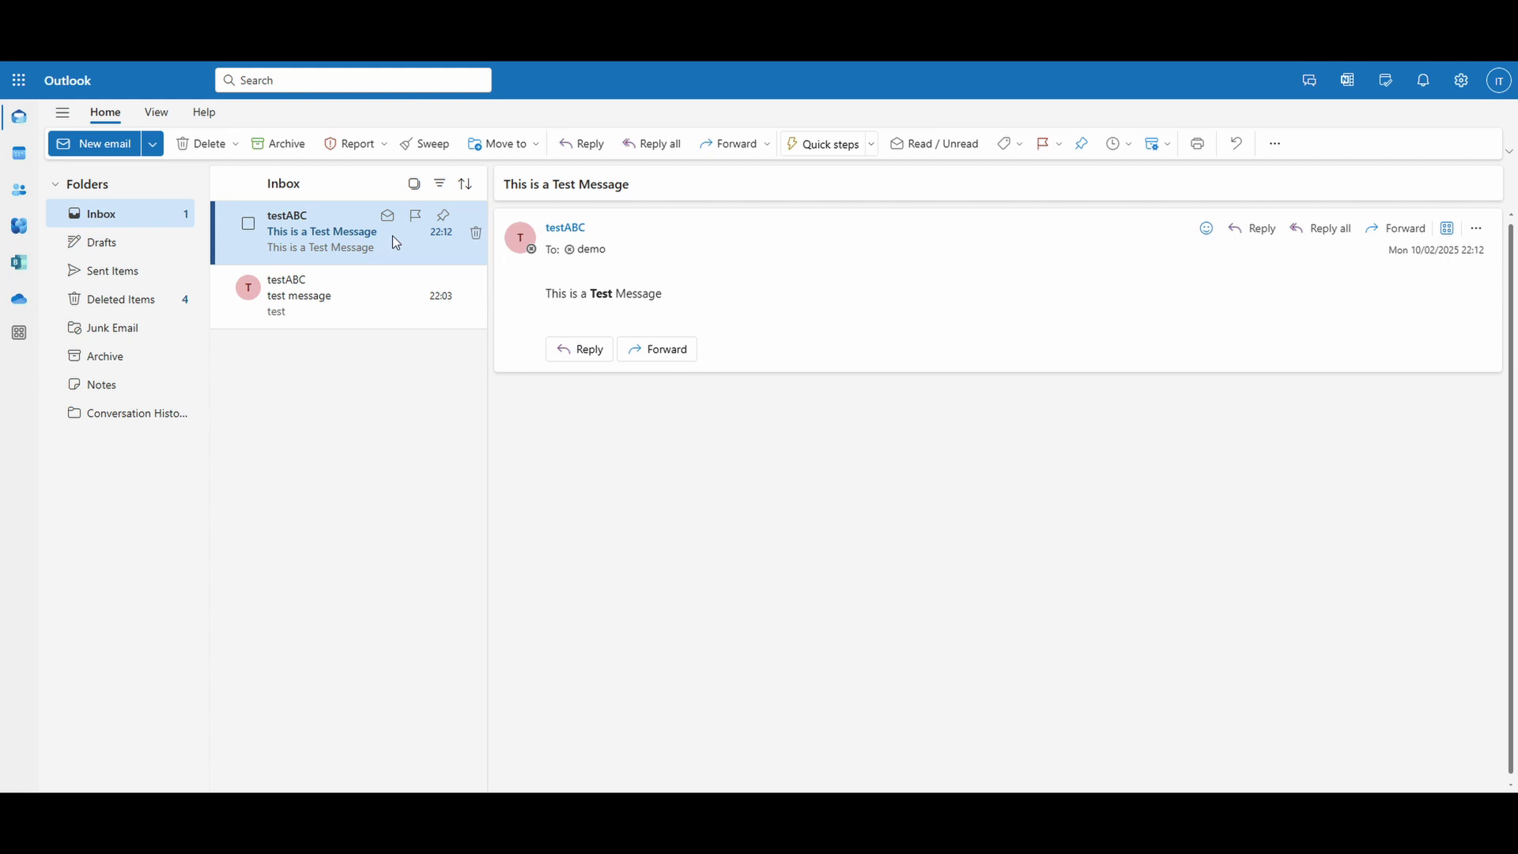